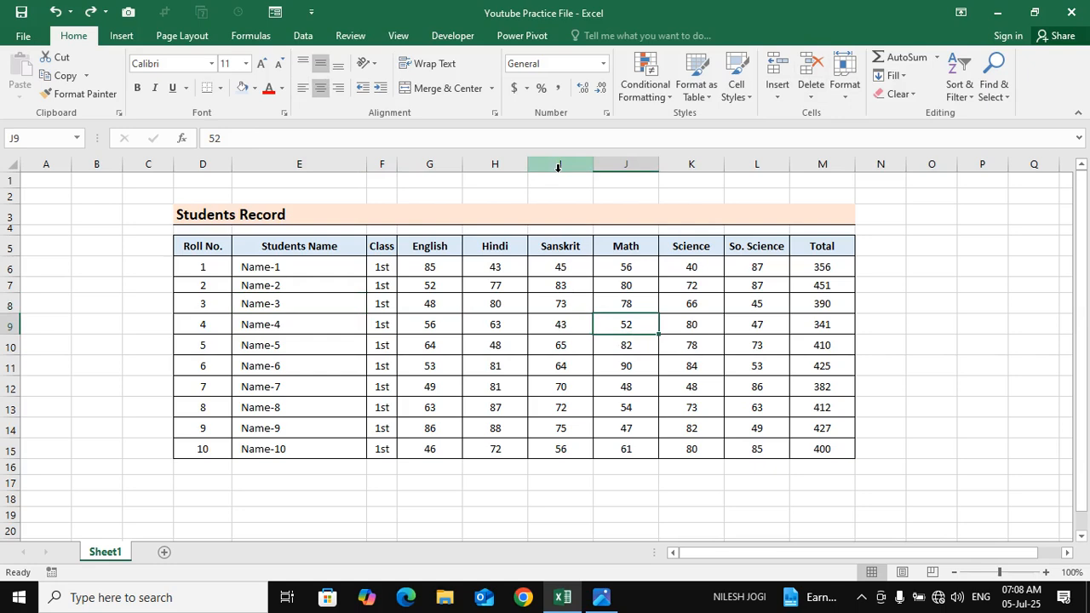
click(571, 272)
click(511, 322)
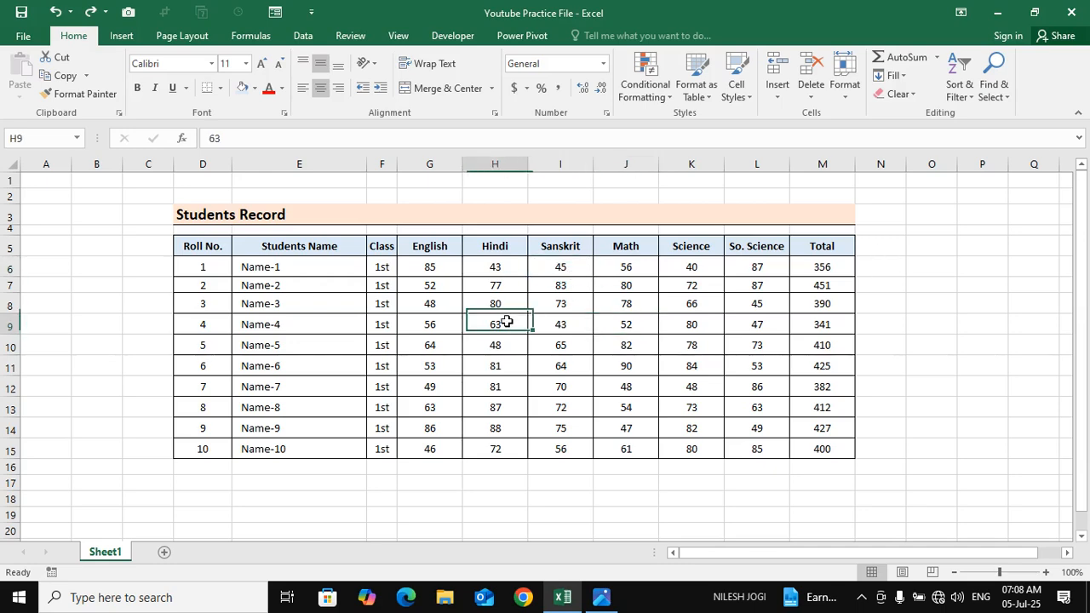
click(441, 269)
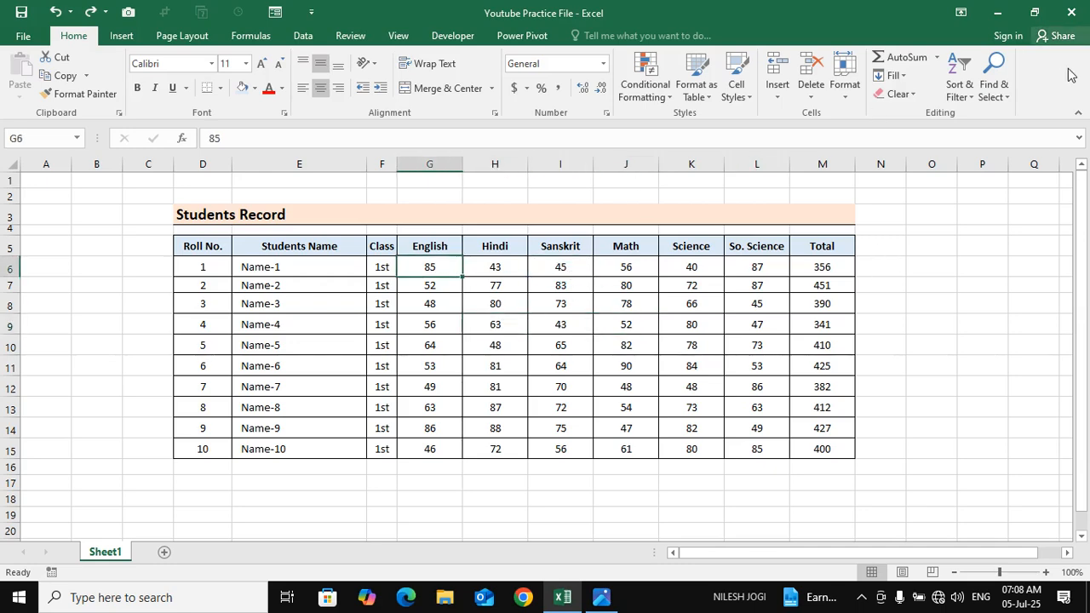
click(783, 103)
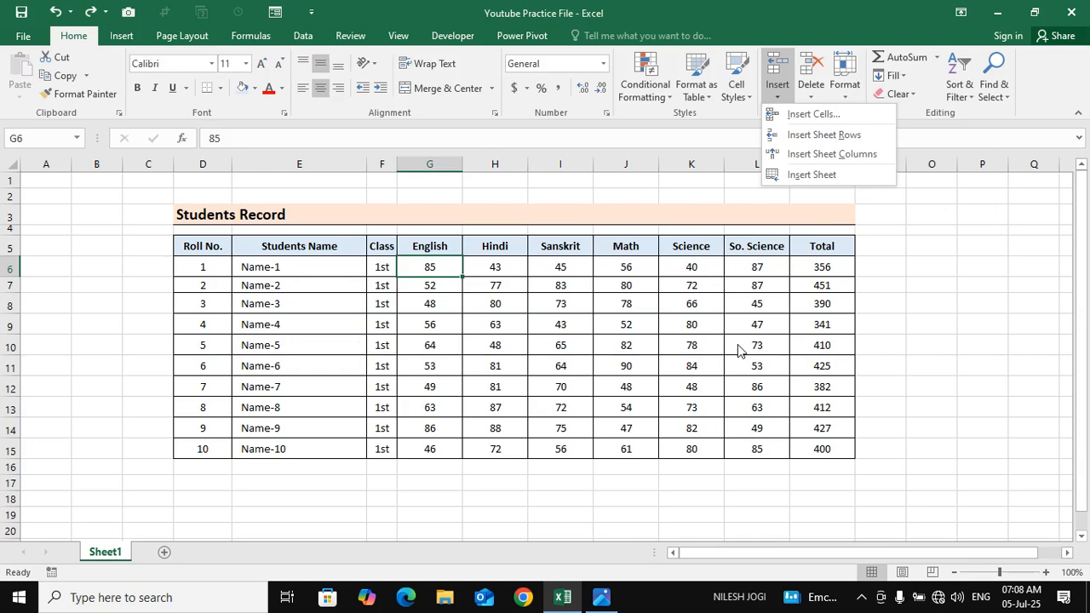
click(852, 120)
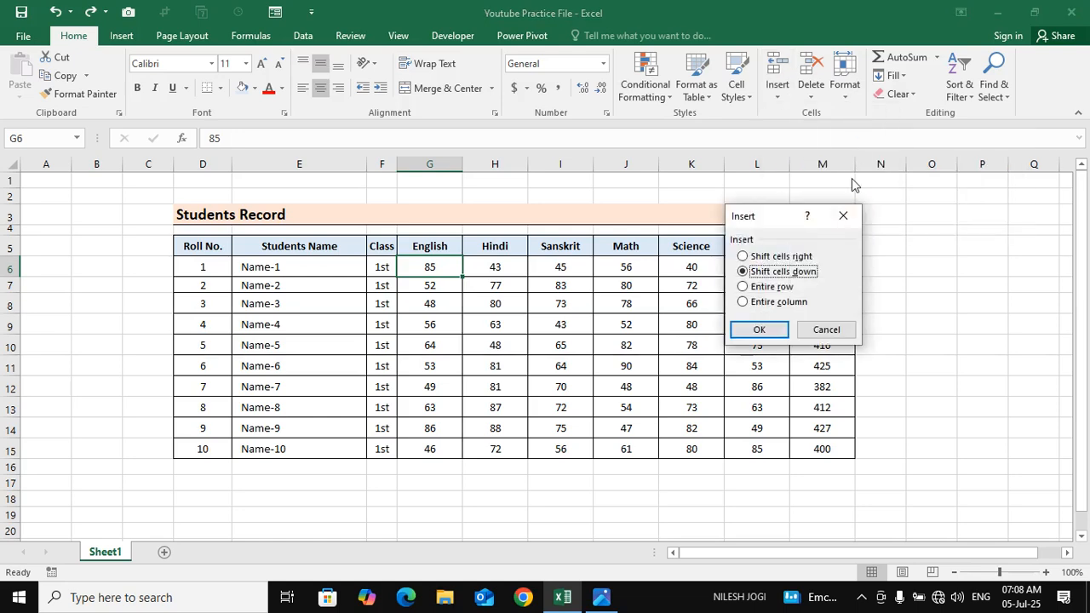
drag(769, 214, 716, 191)
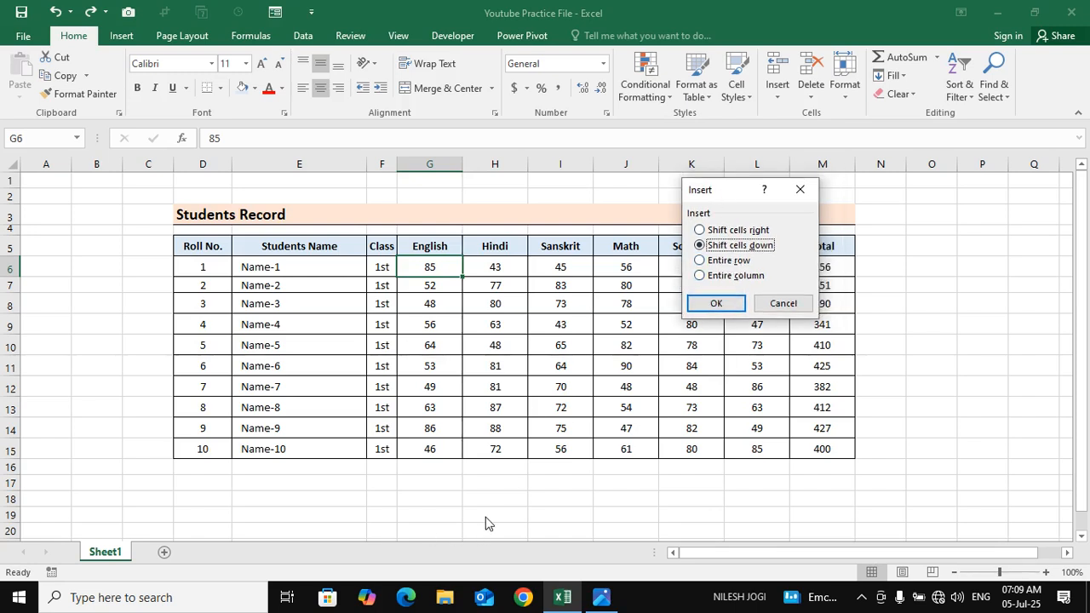
key(Escape)
click(565, 515)
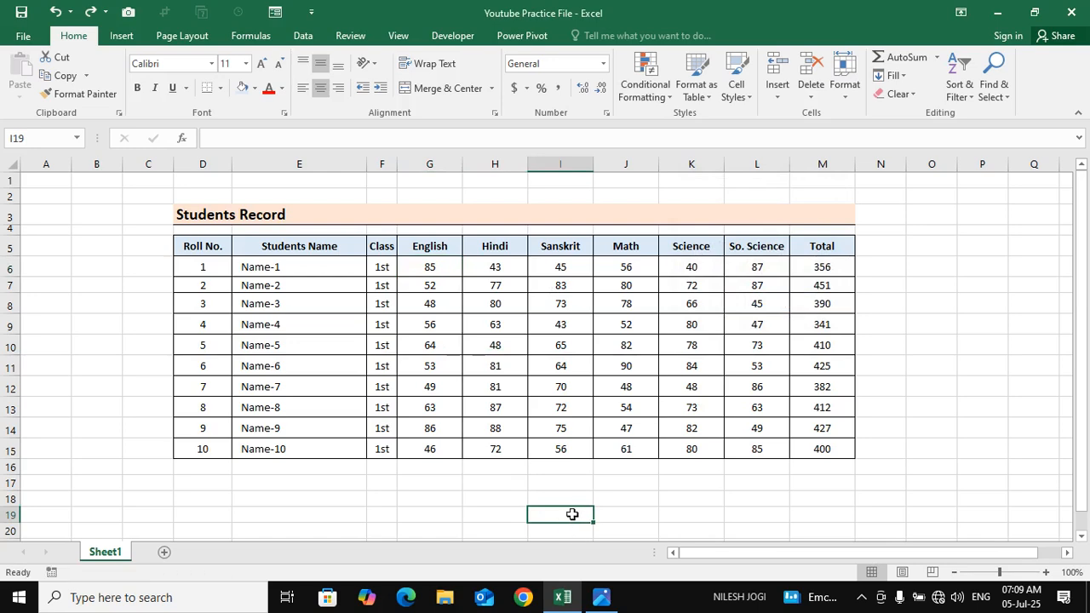
double_click(581, 516)
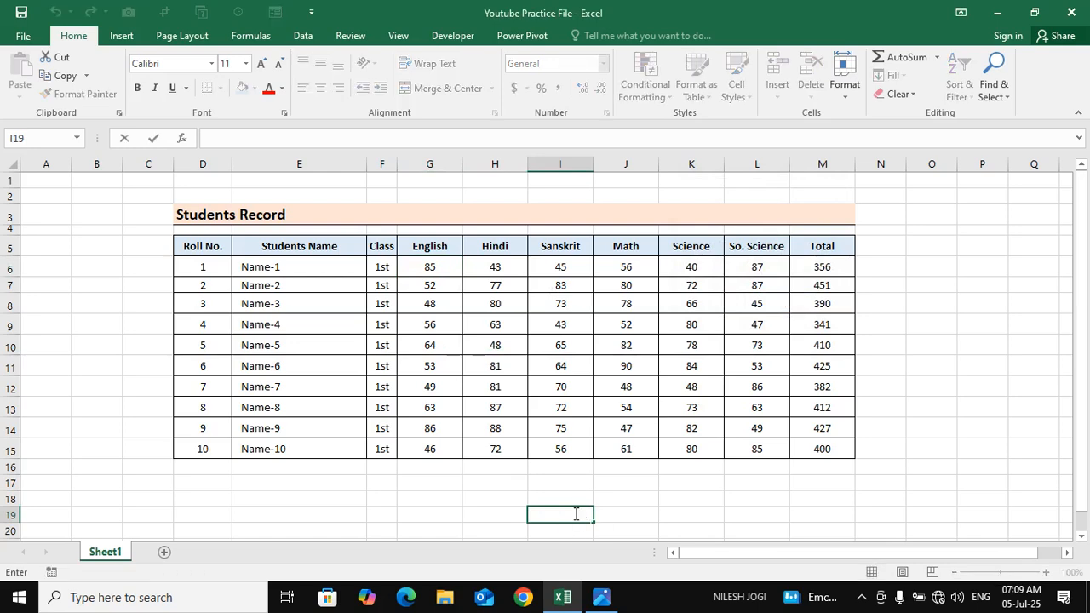
click(618, 491)
click(573, 513)
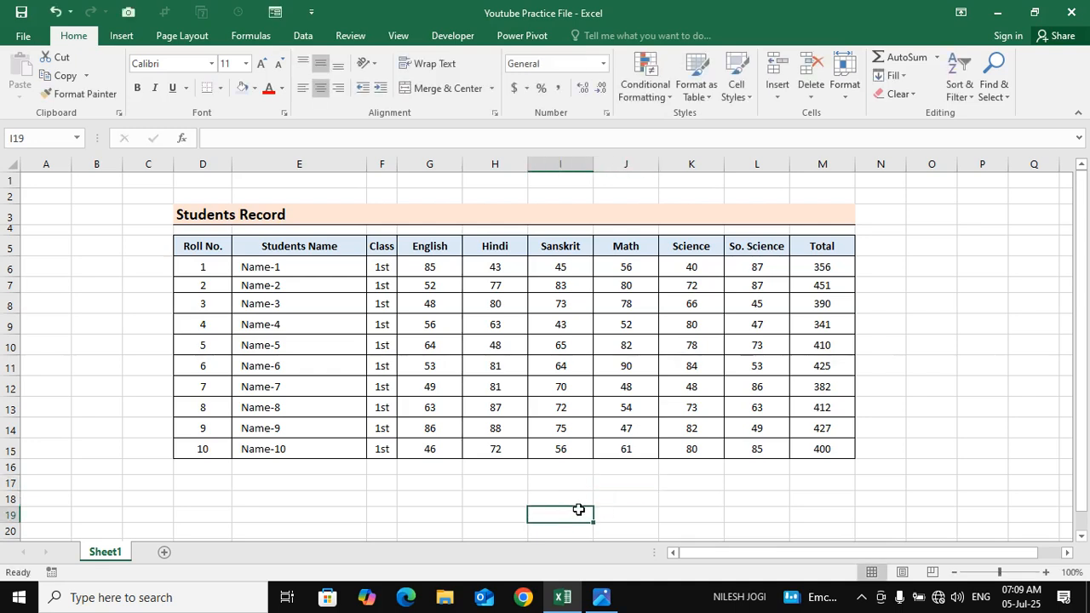
Insert a blank cell at F6 with the existing cells shifted right, and undo the insertion
click(383, 267)
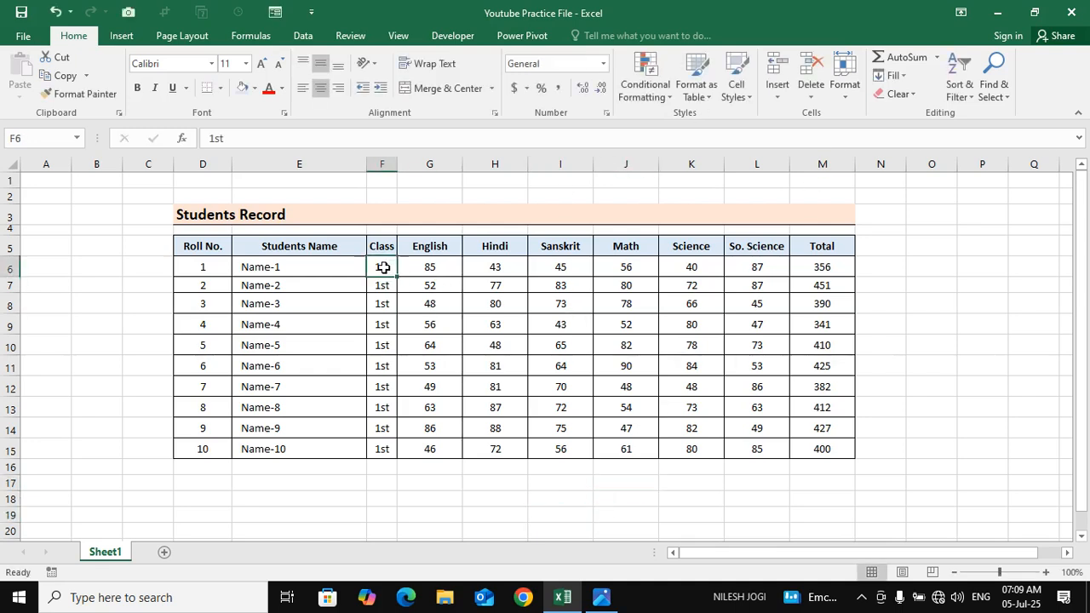
click(776, 92)
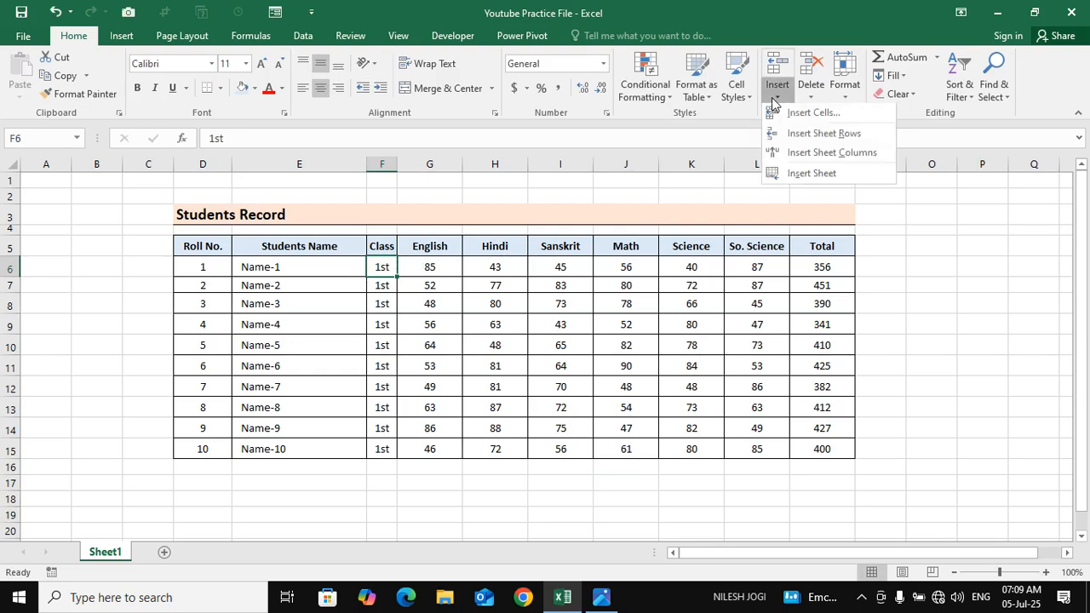
click(834, 119)
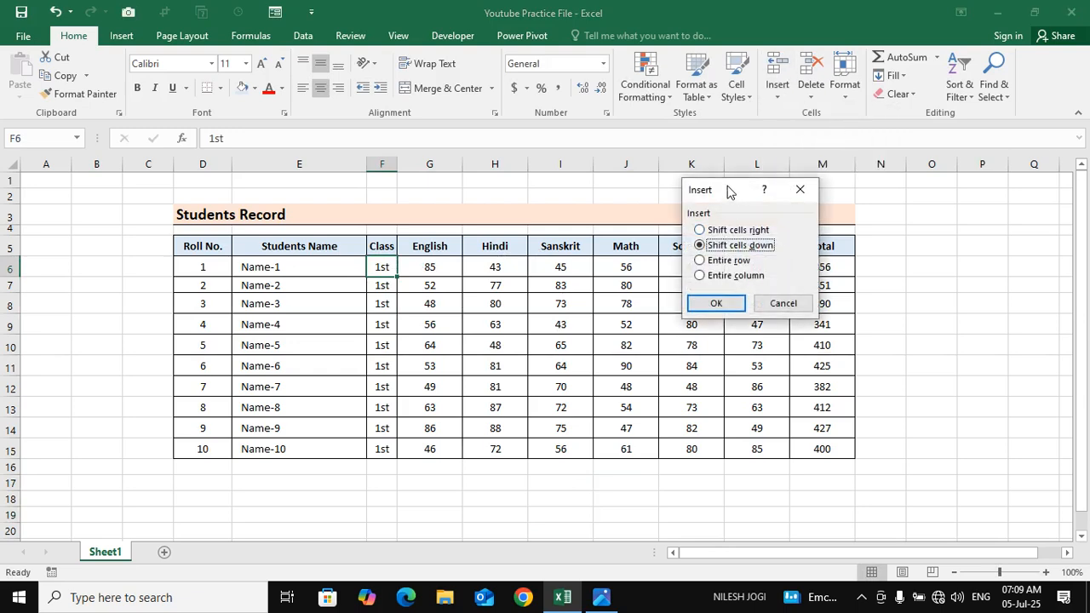
drag(729, 187, 679, 169)
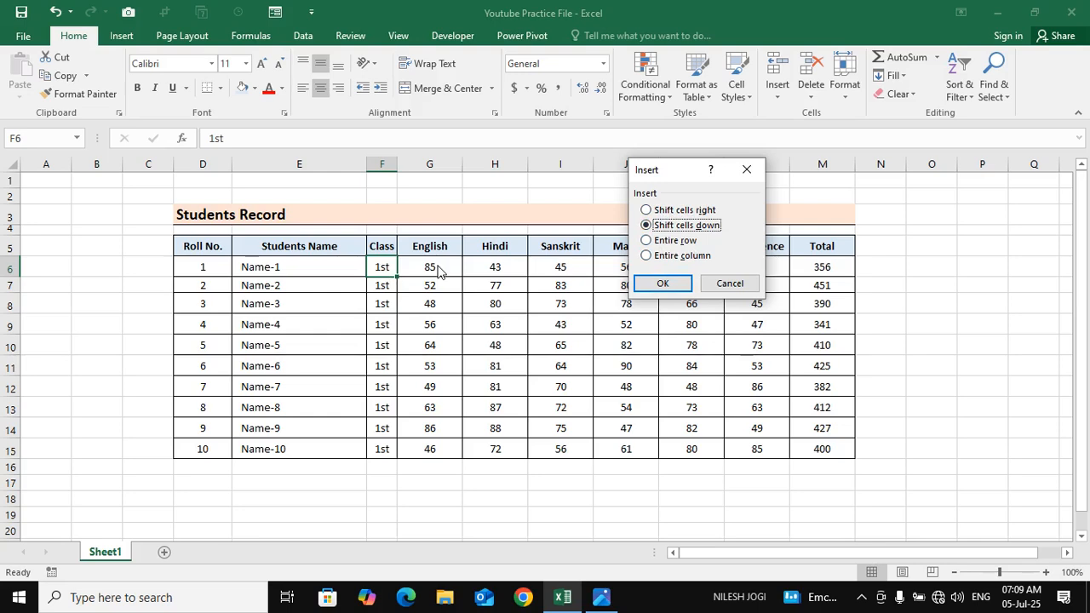
click(678, 213)
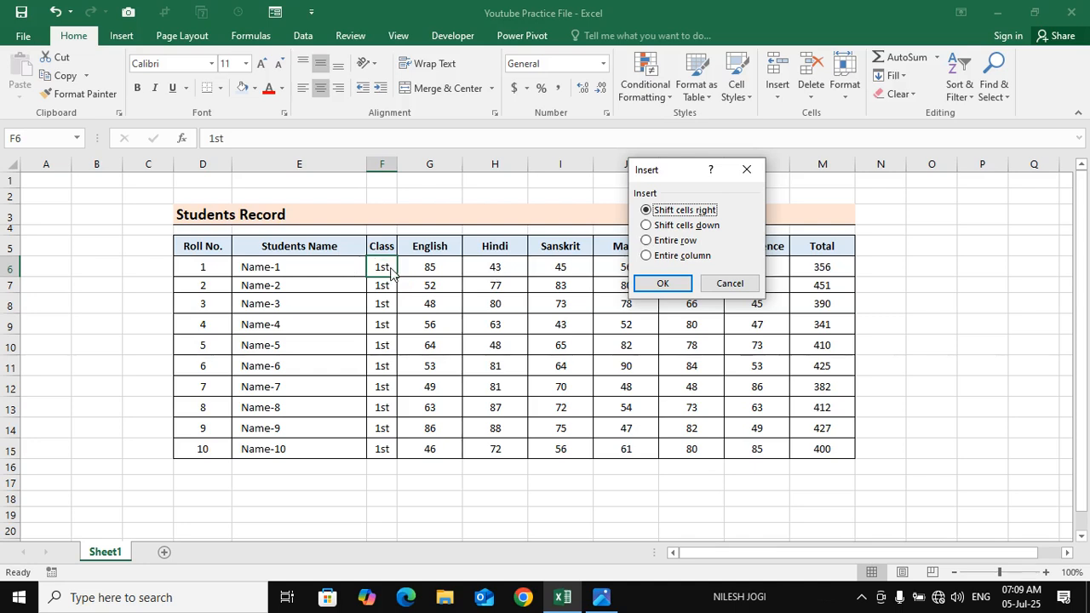
click(673, 283)
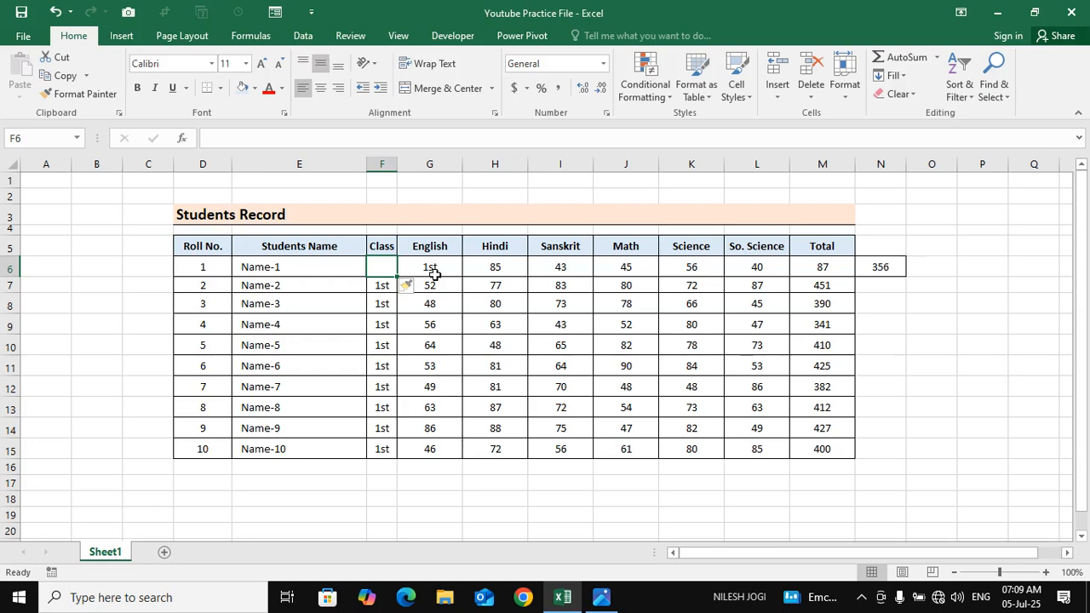
key(ctrl+z)
Insert a blank cell at F6 with the Class column's cells shifted down, and undo the insertion
click(784, 102)
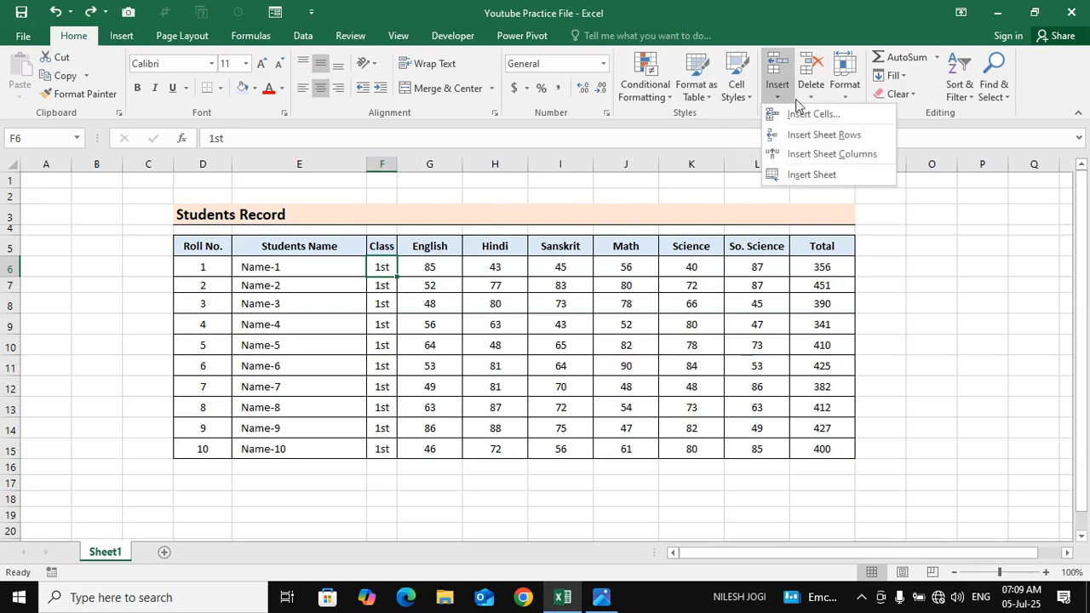
click(813, 114)
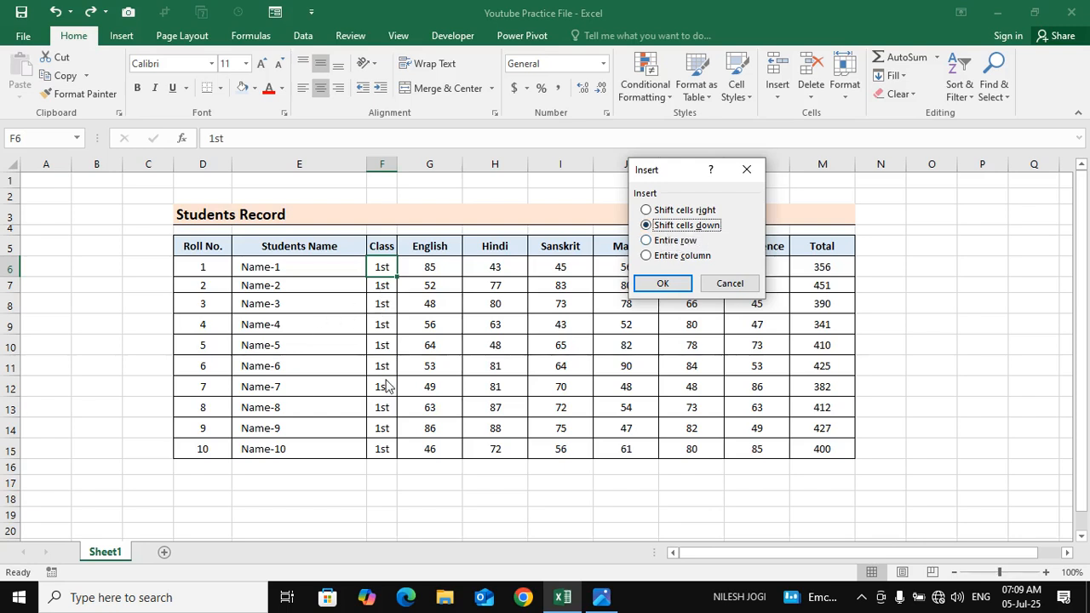
click(662, 283)
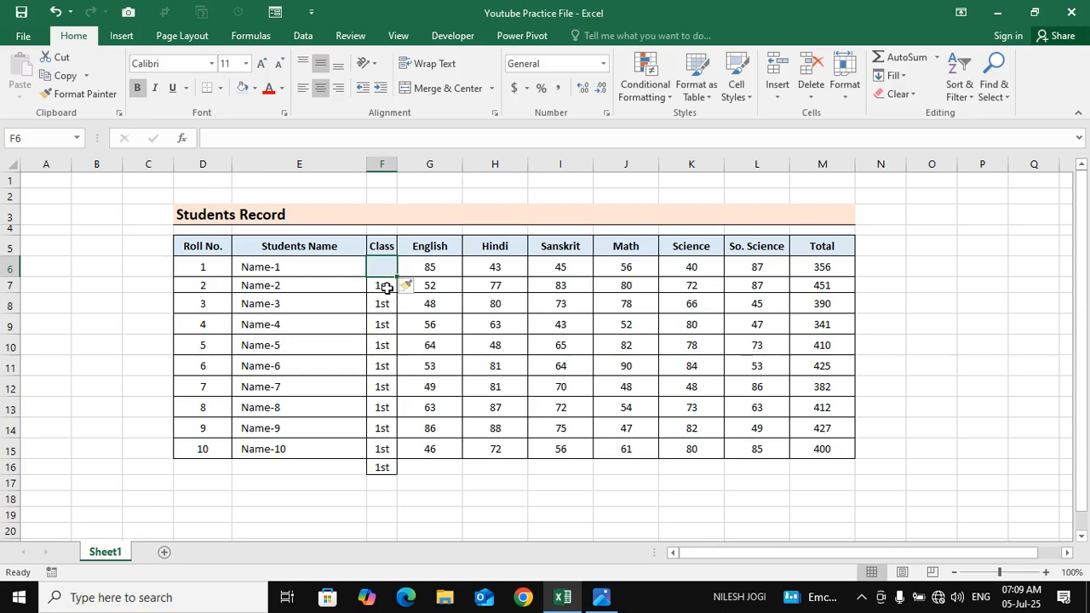
drag(381, 285, 384, 465)
key(ctrl+z)
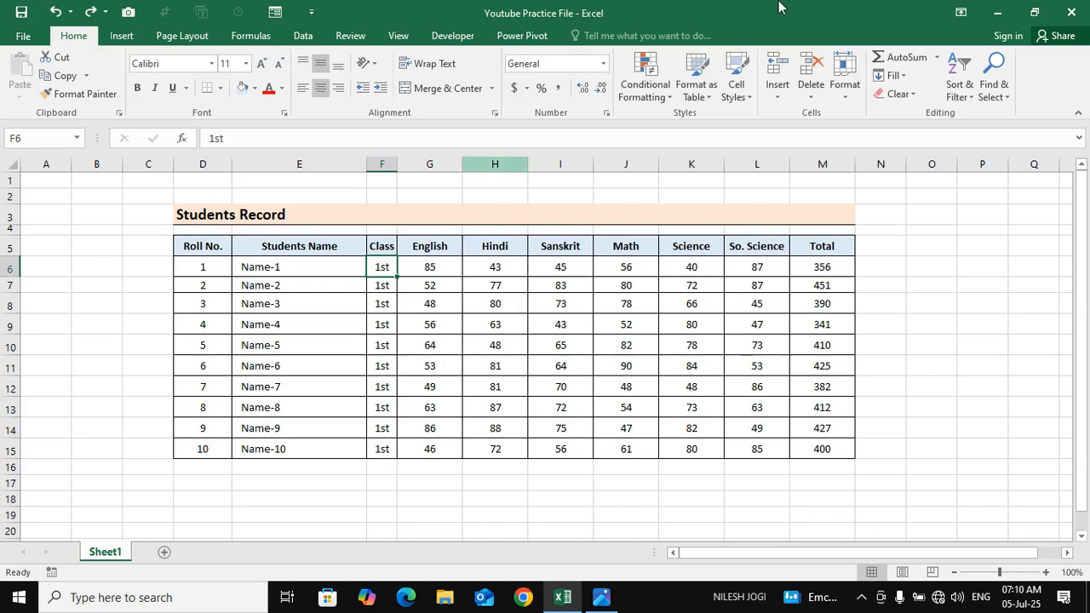
Insert an entire row at cell F6, select its blank cells D6:M6, and undo the insertion
click(773, 105)
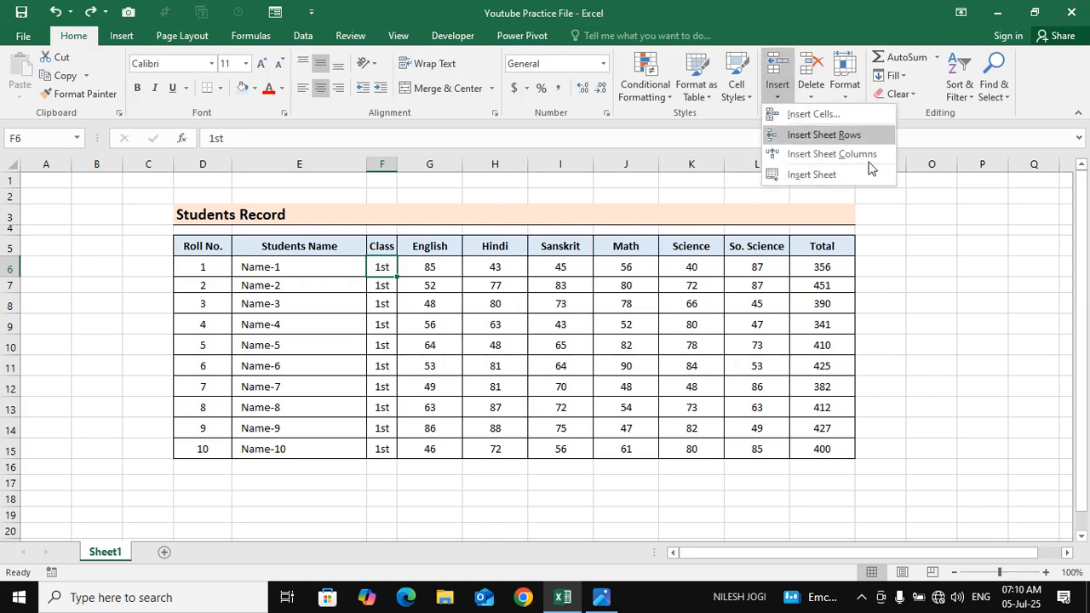
click(817, 115)
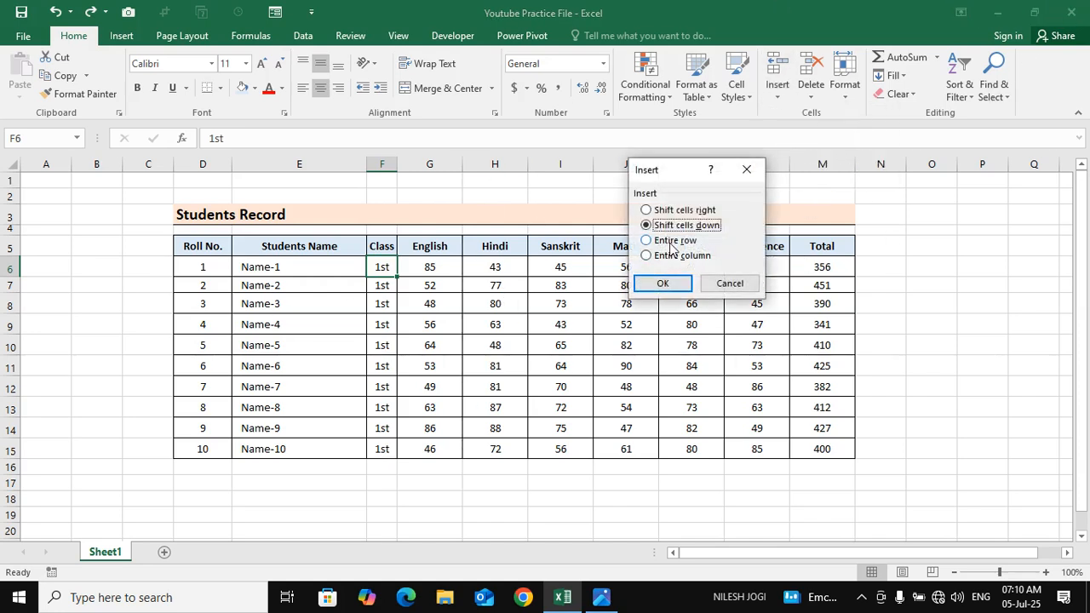
click(669, 241)
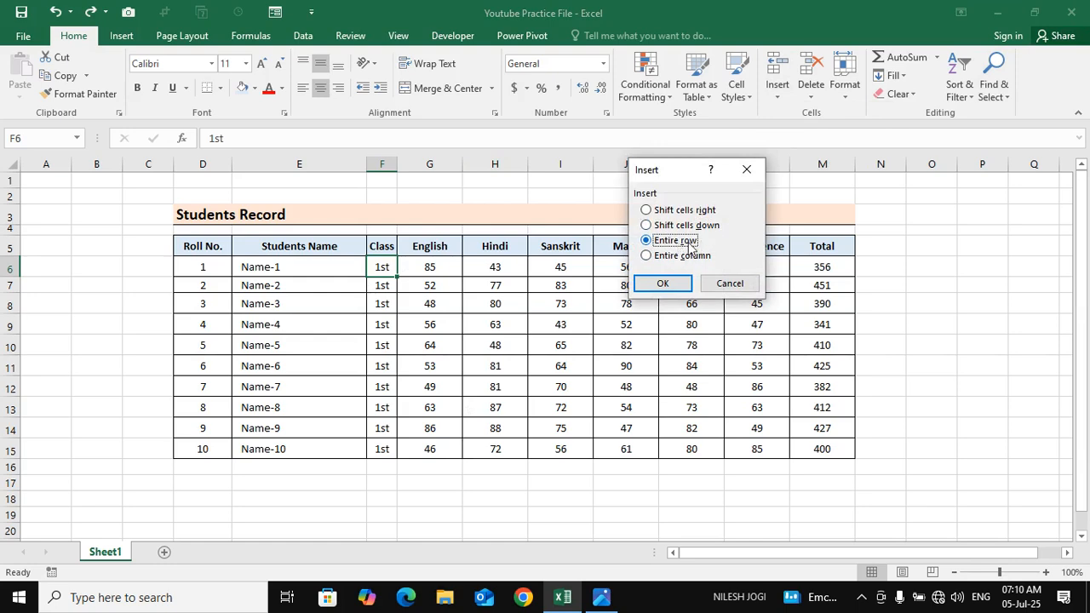
click(671, 286)
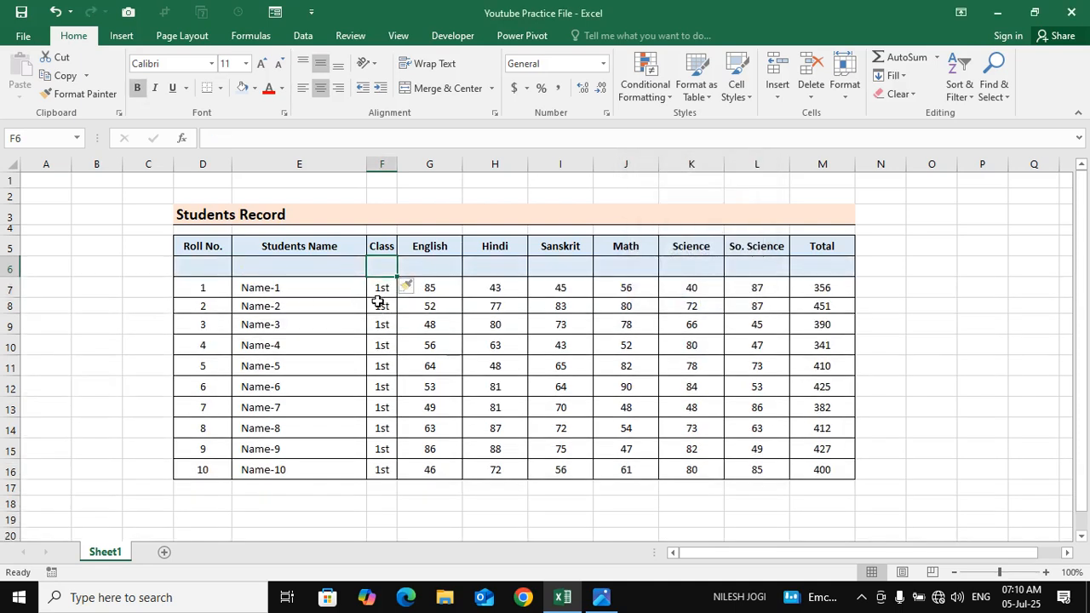
drag(220, 270, 830, 264)
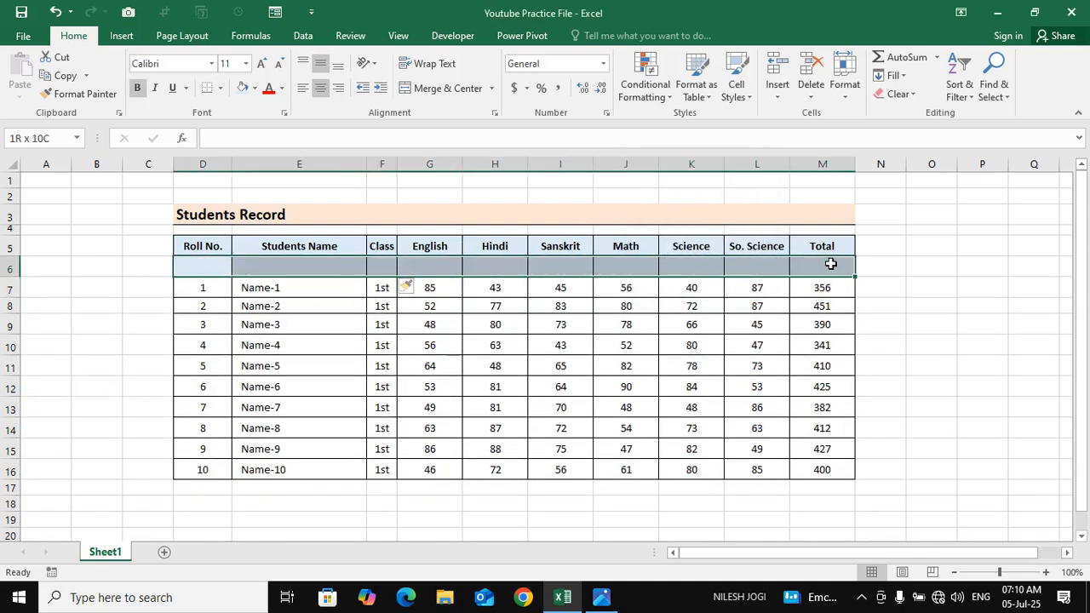
click(385, 290)
click(384, 271)
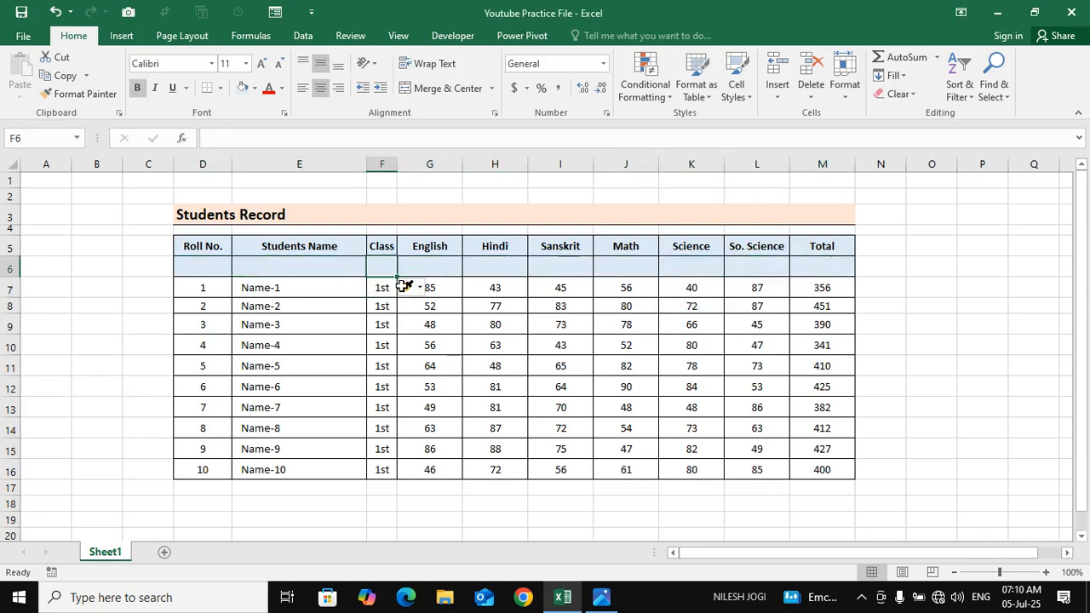
key(ctrl+z)
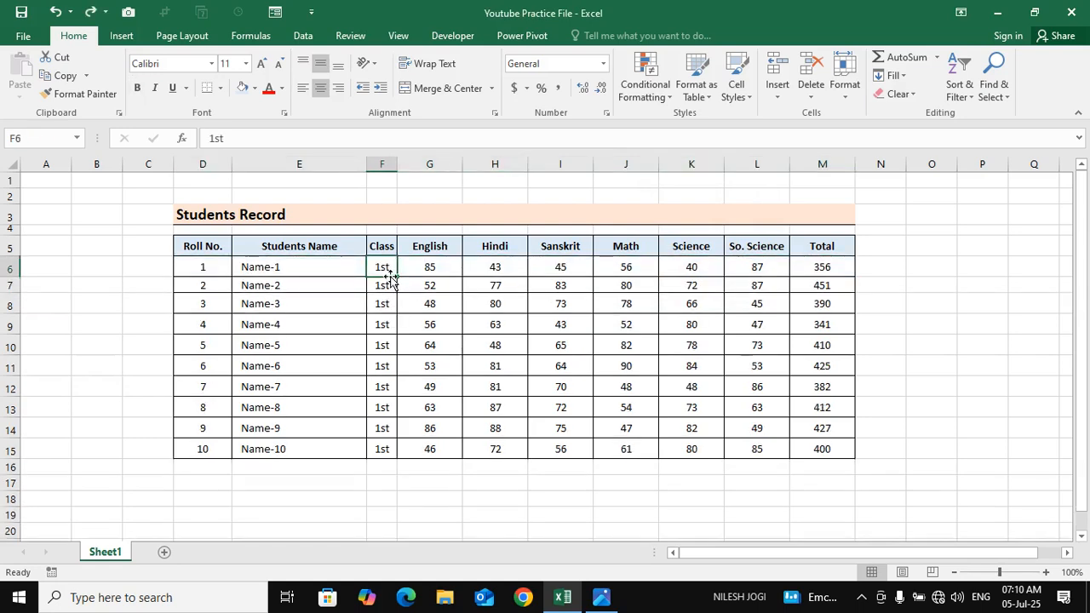
Go through the shift options for inserting at F6, insert with Entire row, and undo it
click(777, 100)
click(822, 112)
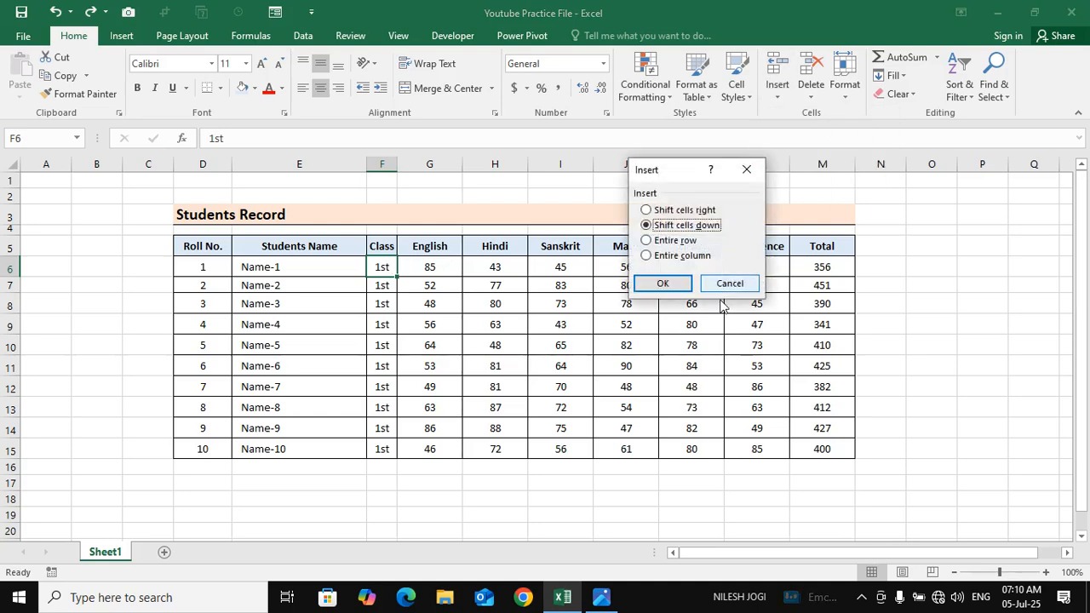
click(664, 243)
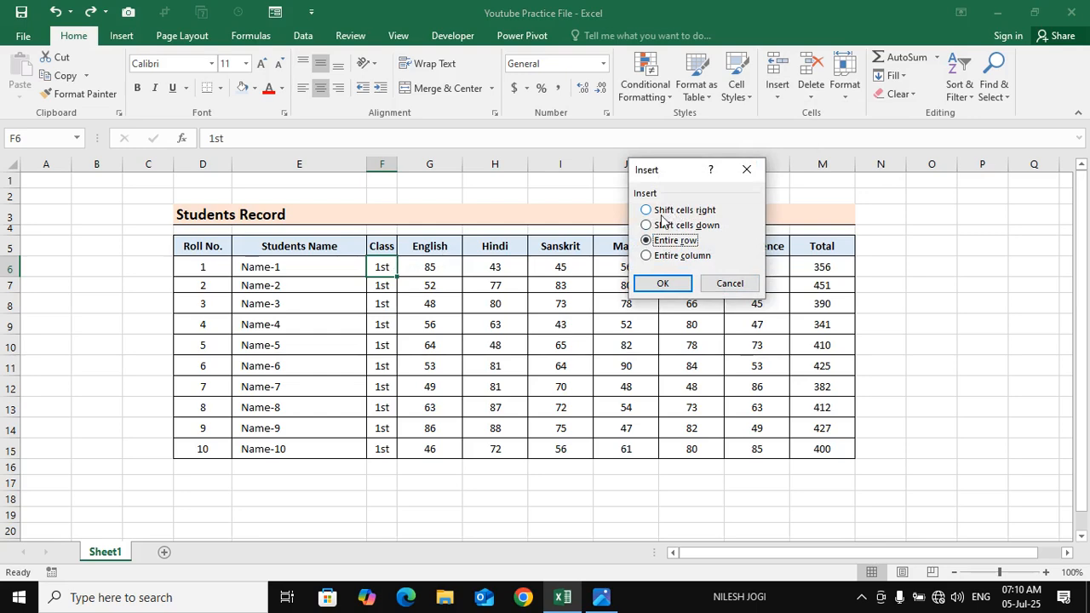
click(664, 215)
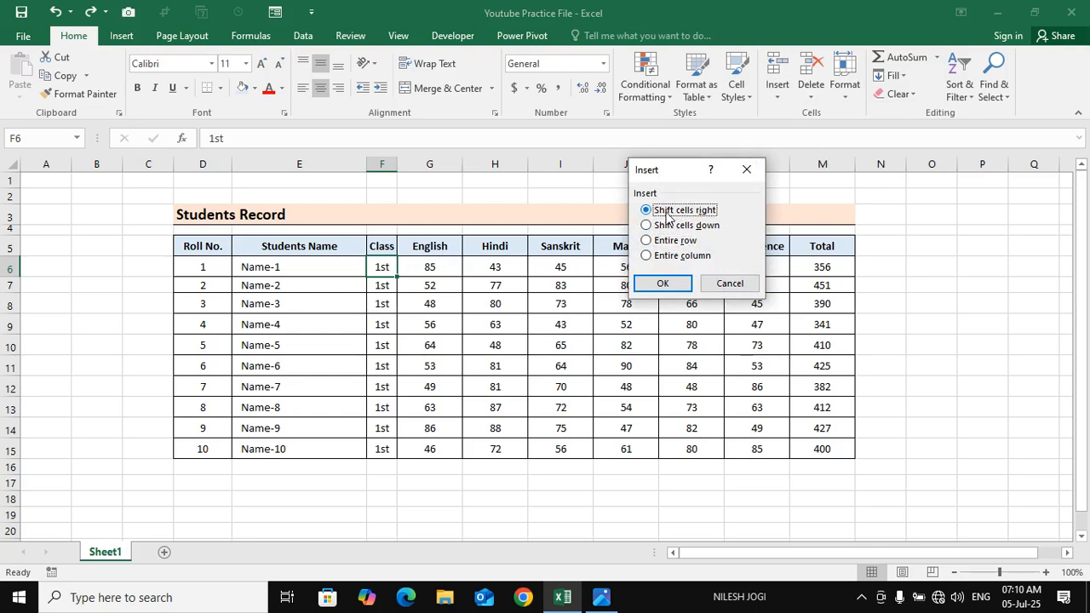
click(680, 227)
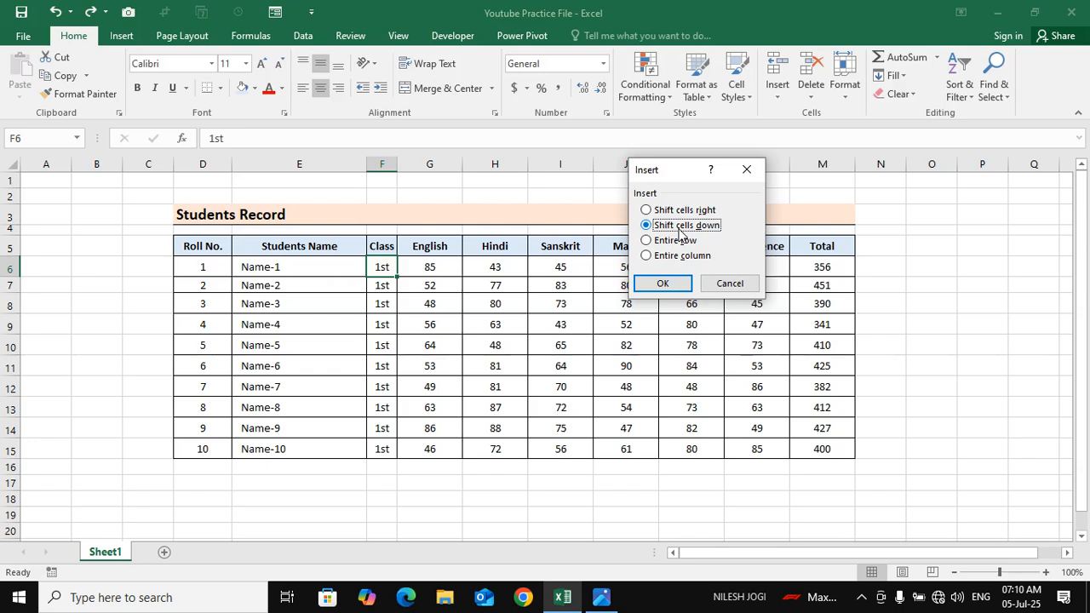
click(683, 243)
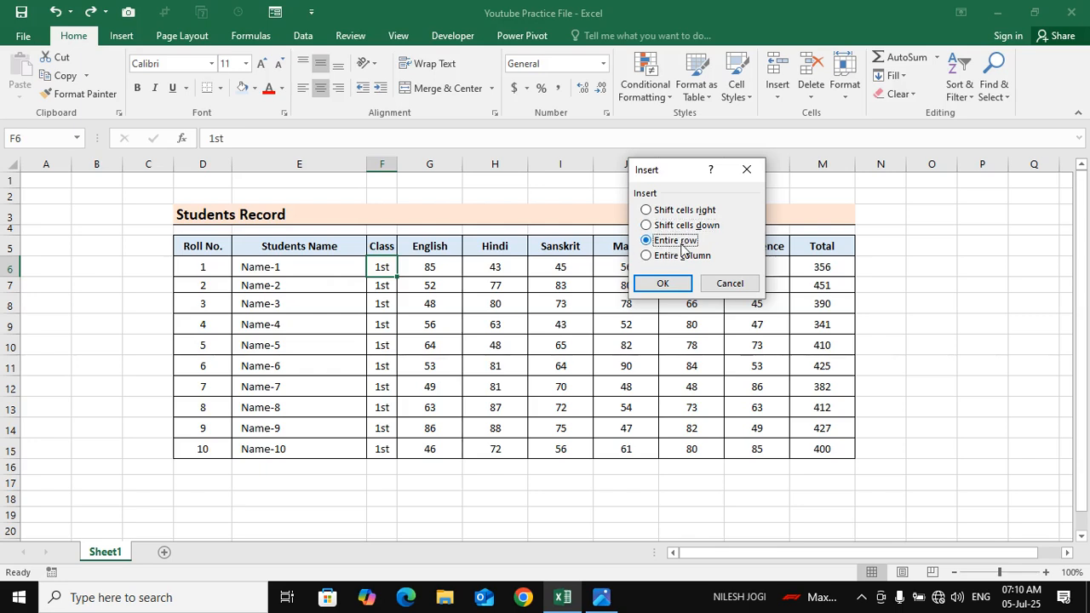
click(678, 283)
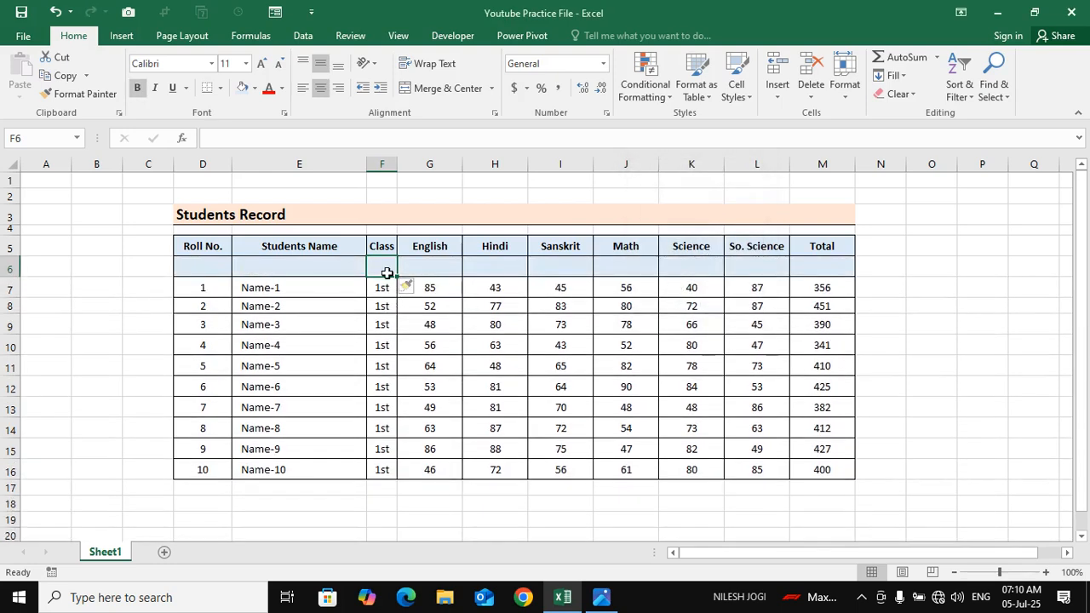
key(ctrl+z)
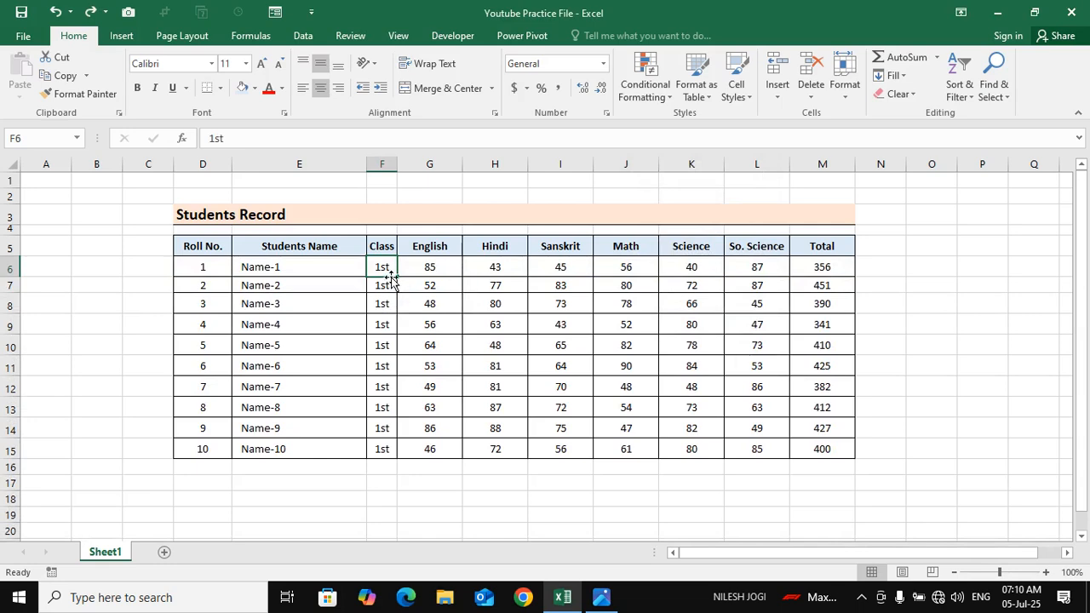
Insert an entire blank row at F6, above the Name-1 record, and select its cells D6:M6
click(777, 100)
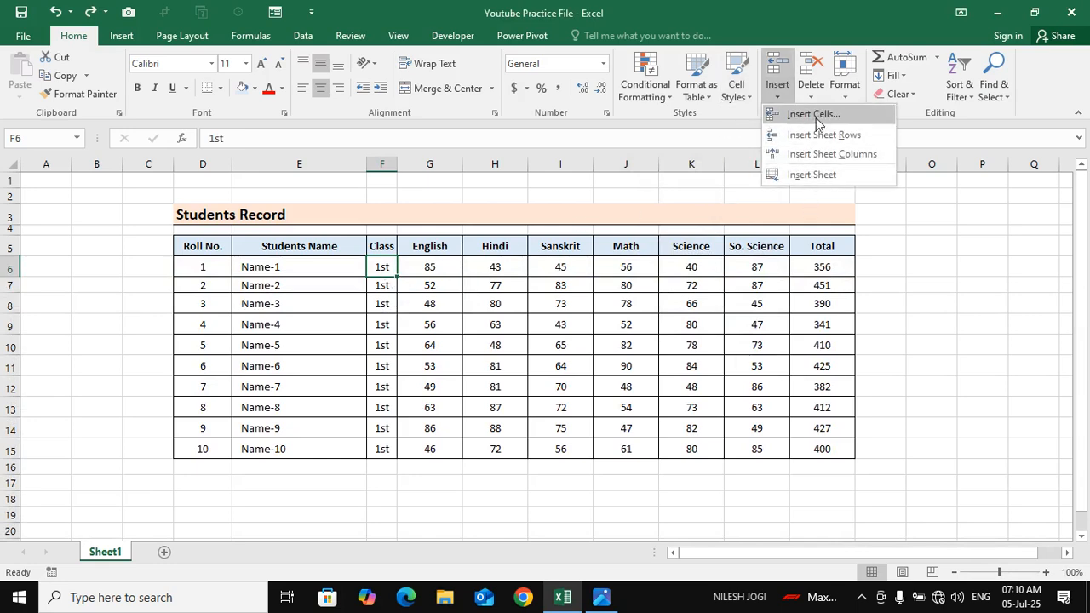
click(776, 110)
click(676, 241)
click(662, 283)
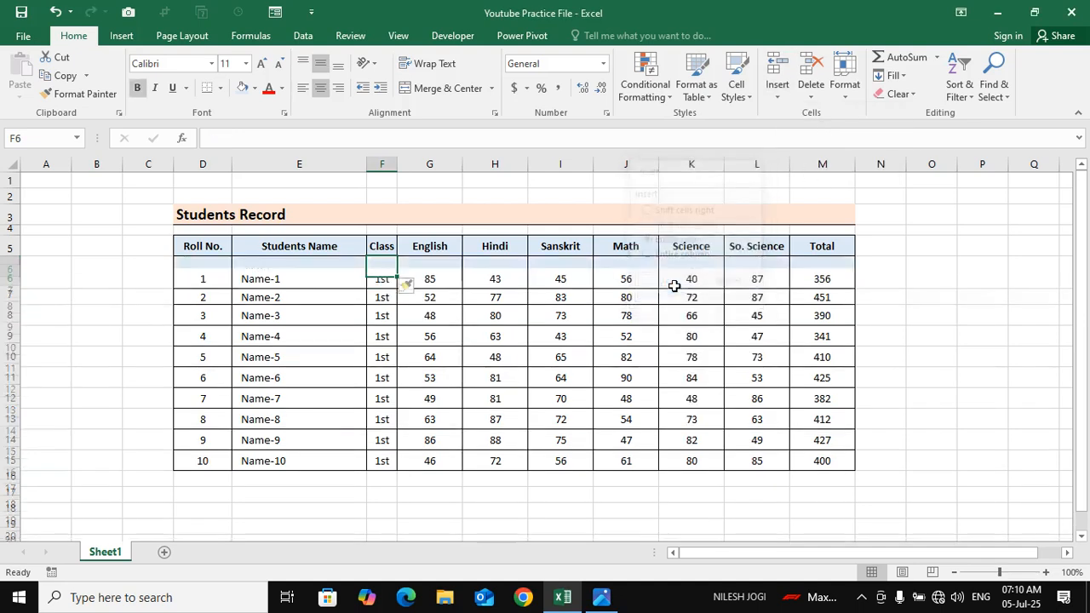
drag(224, 270, 817, 264)
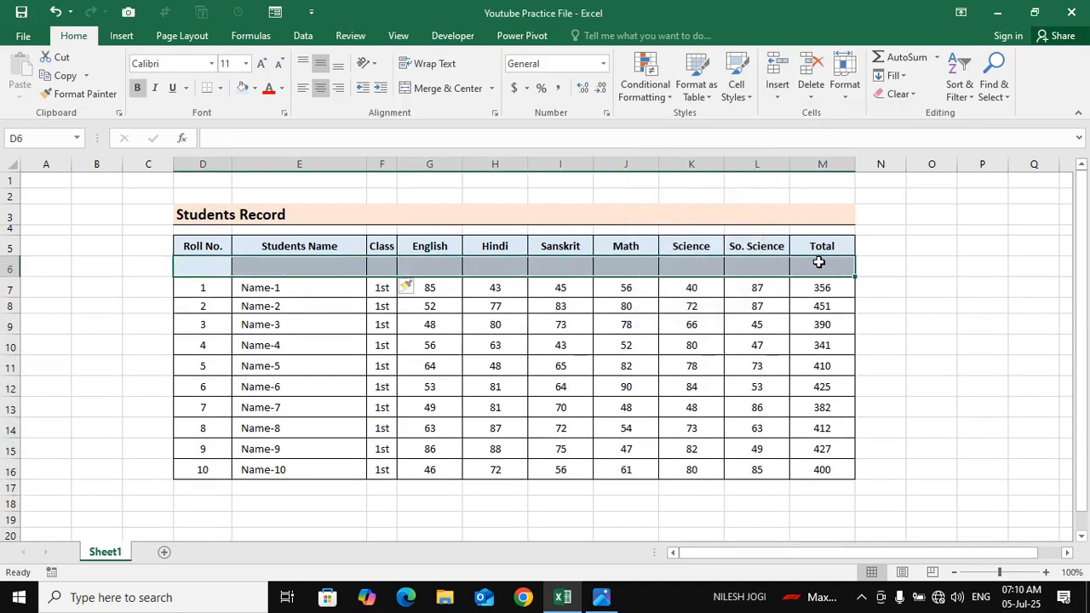
Undo the insertion of the blank row above the Name-1 record
key(ctrl+z)
click(380, 364)
click(237, 309)
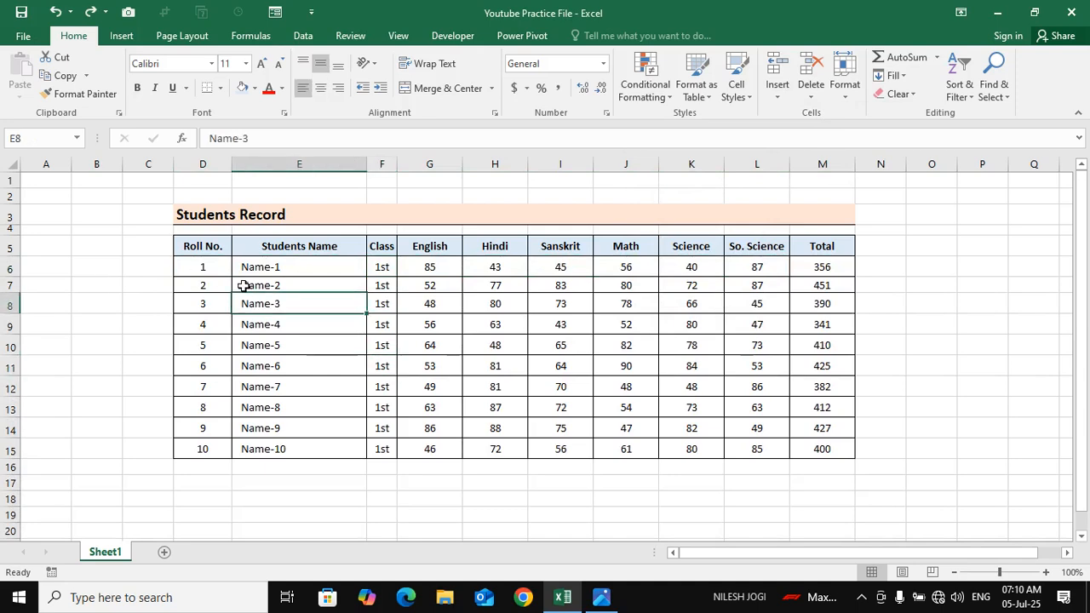
click(244, 285)
click(264, 341)
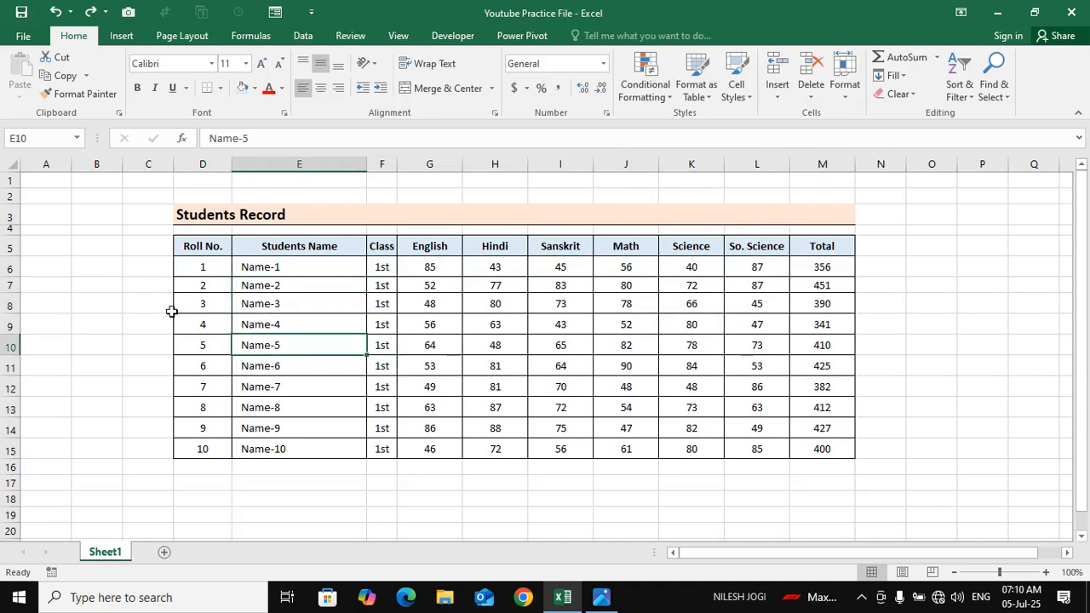
click(9, 285)
click(208, 263)
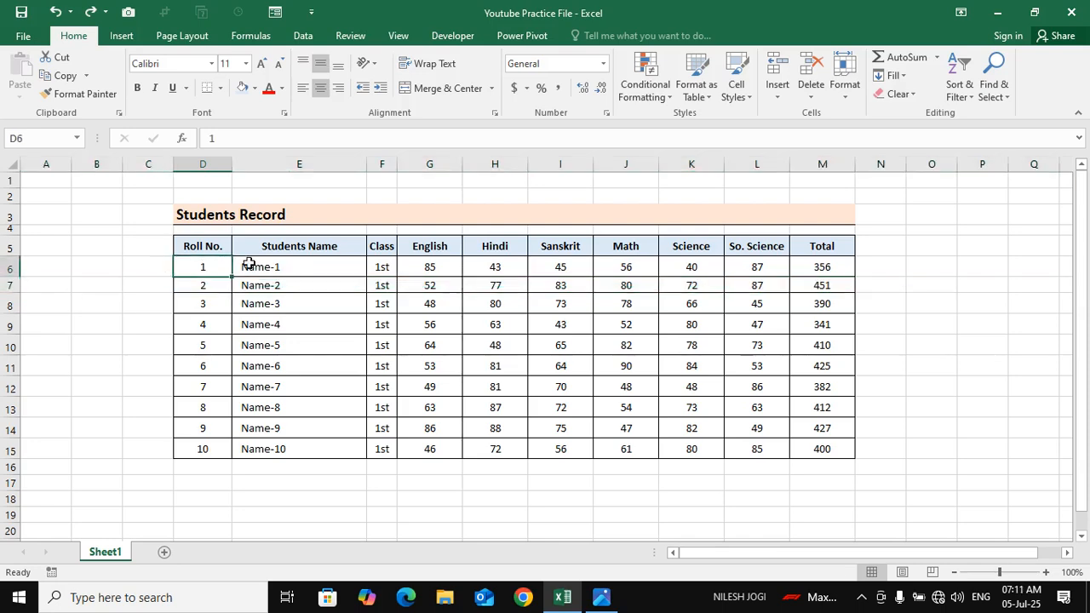
Select the whole of row 6, insert a blank row above it, and undo the insertion
click(8, 269)
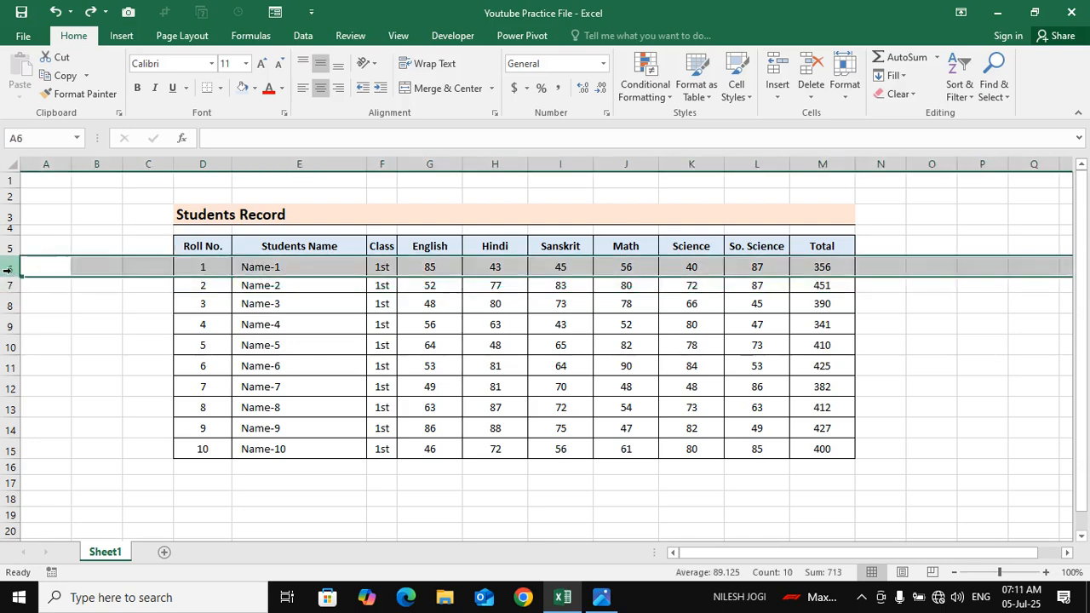
right_click(7, 269)
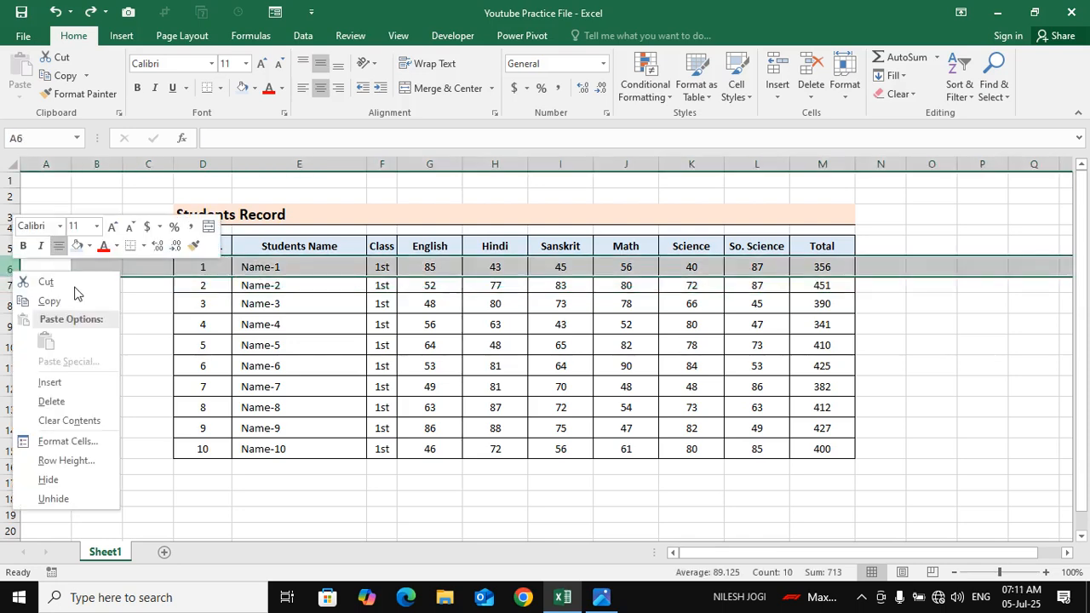
click(74, 374)
click(560, 307)
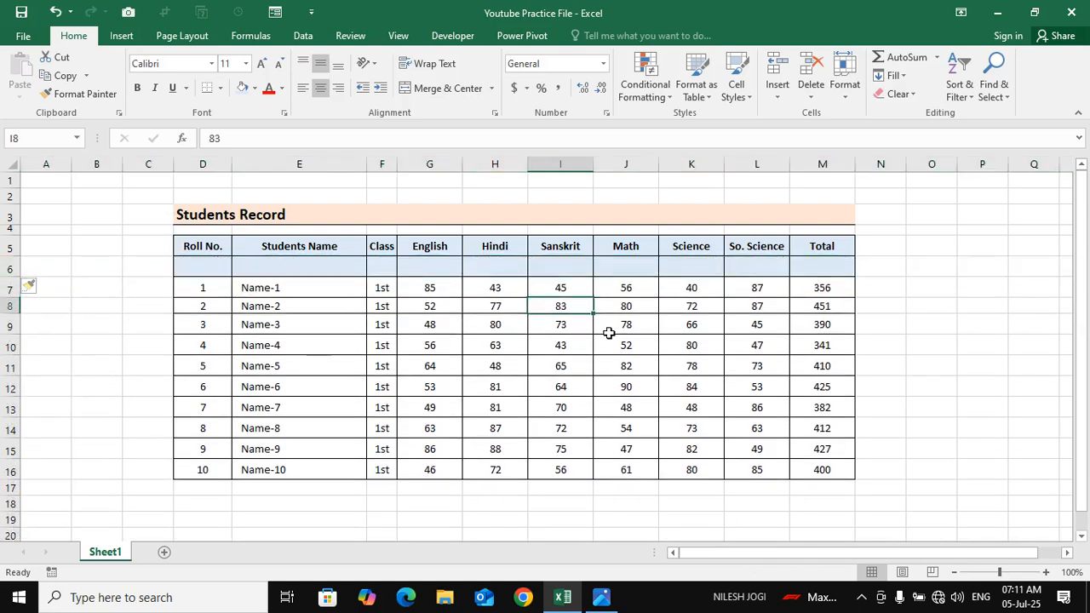
key(ctrl+z)
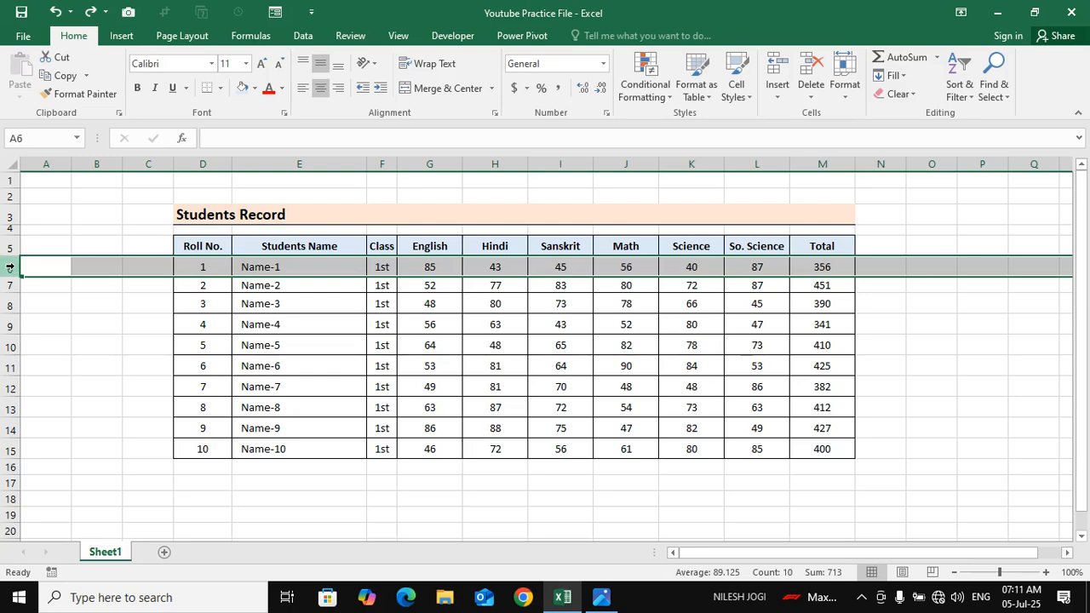
Redo and undo the blank row insertion at row 6 twice
key(ctrl+y)
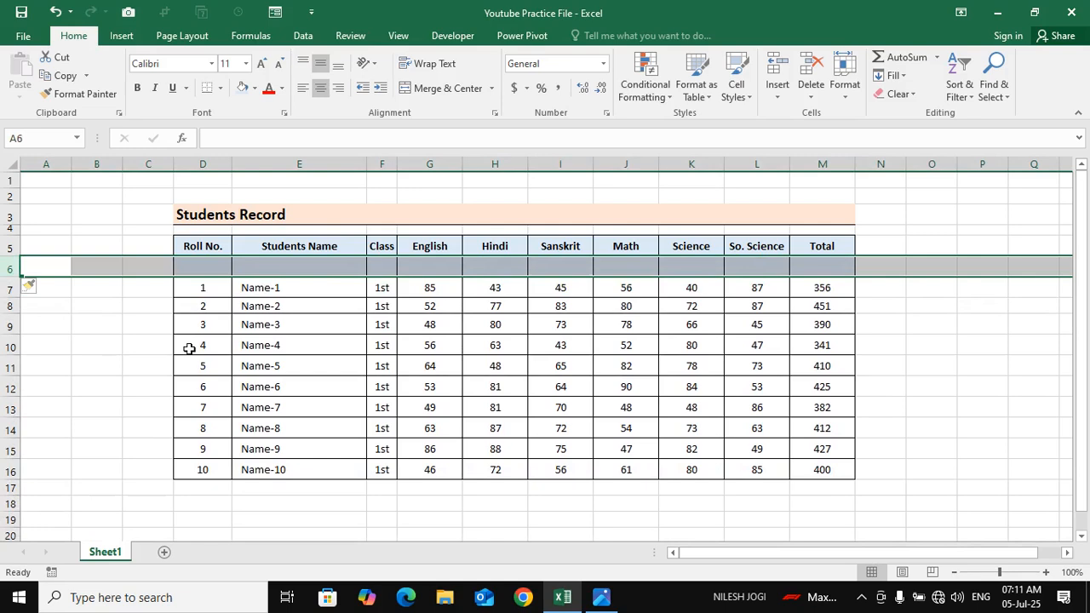
key(ctrl+z)
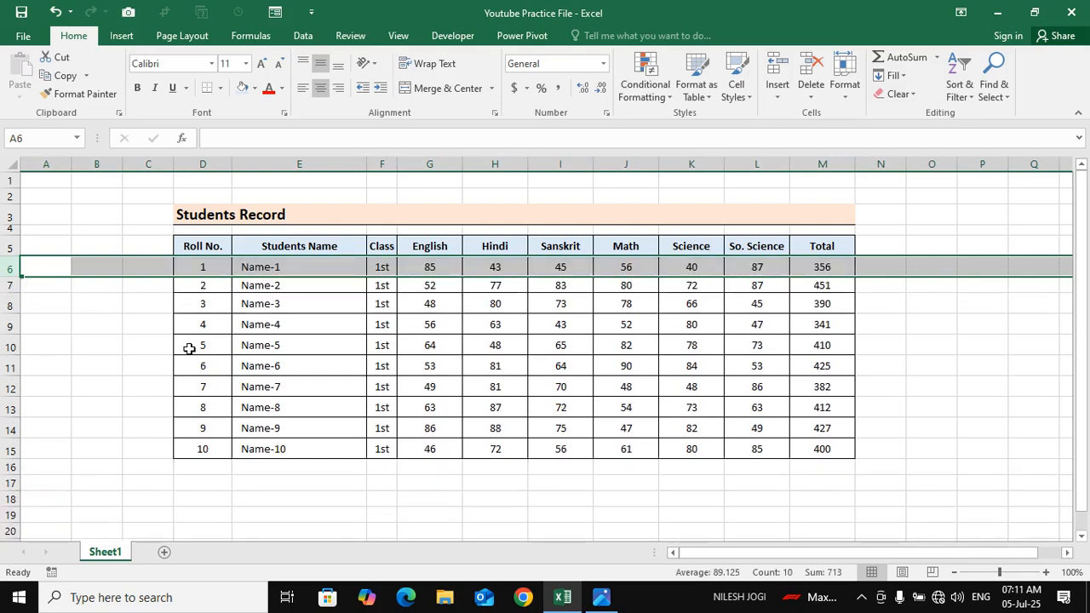
key(ctrl+y)
click(300, 325)
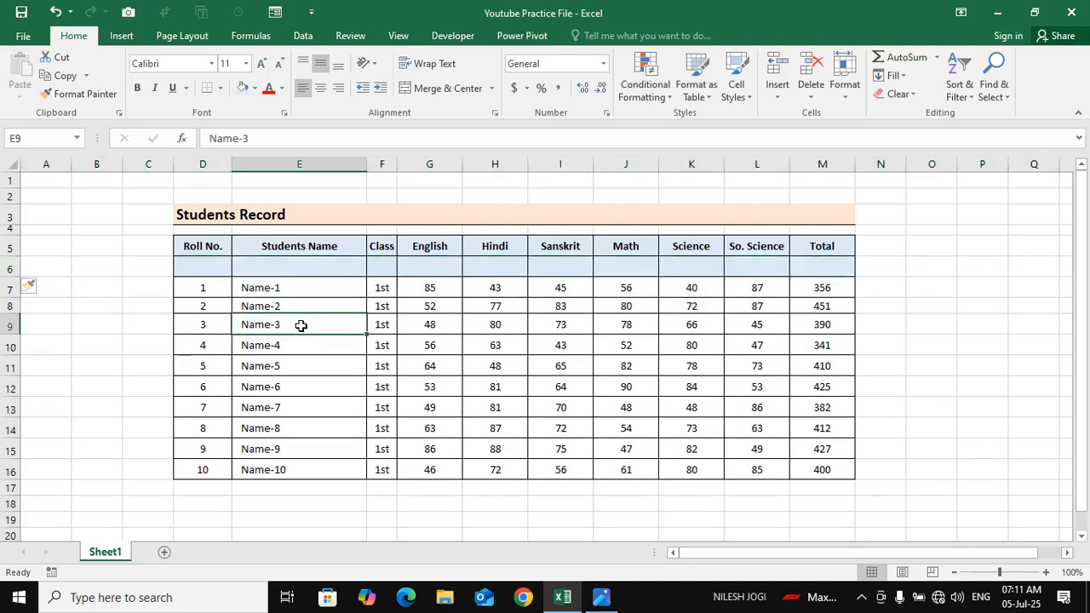
key(ctrl+z)
click(495, 303)
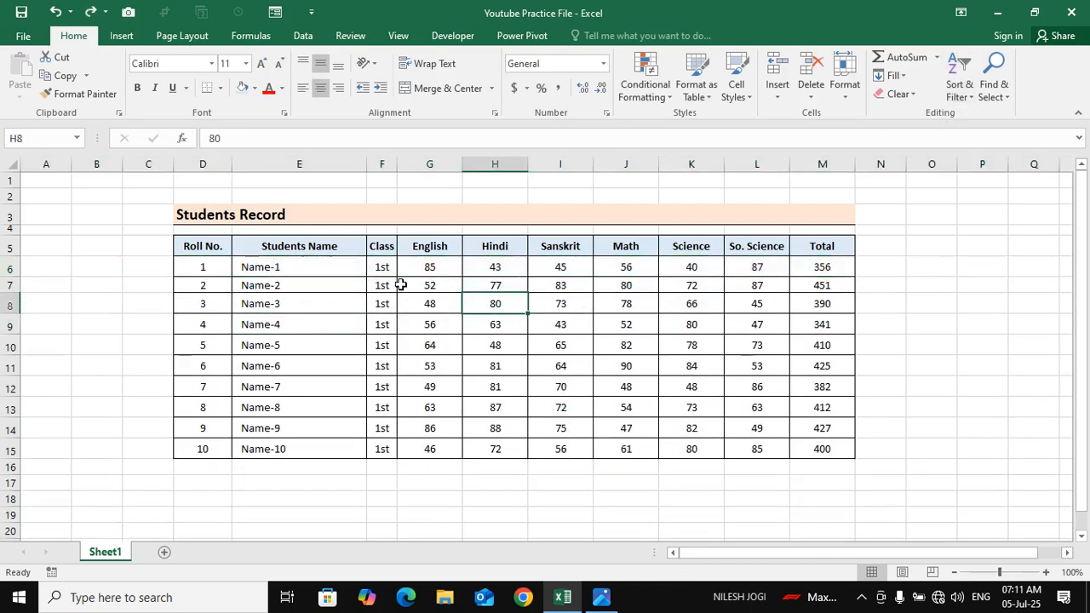
Insert an entire column at cell F6 before the Class column, check its blank cells in rows 6 to 8, and undo the insertion
click(387, 271)
click(776, 92)
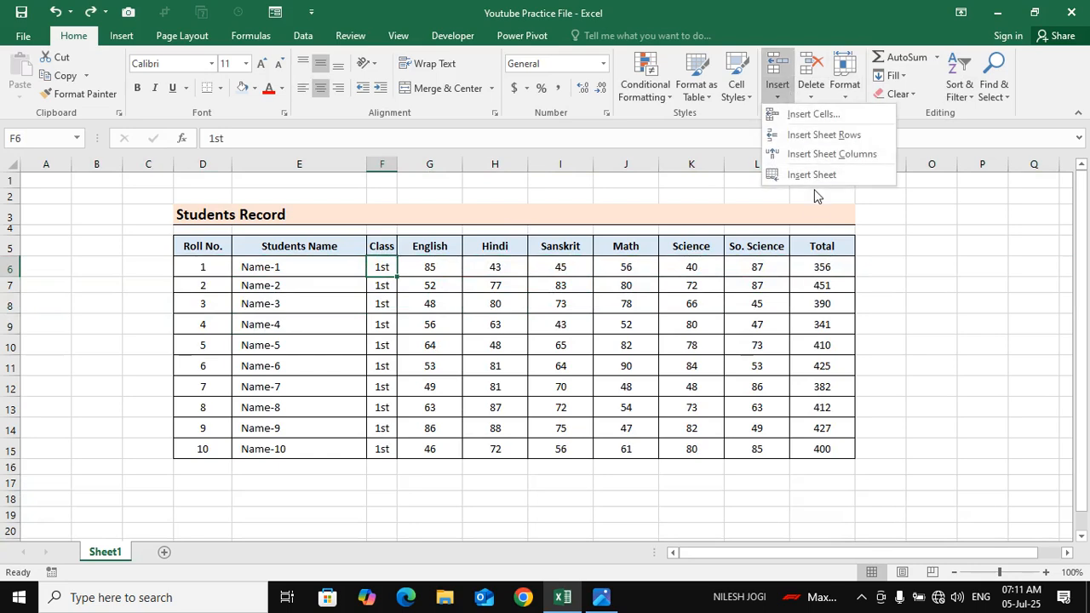
click(819, 114)
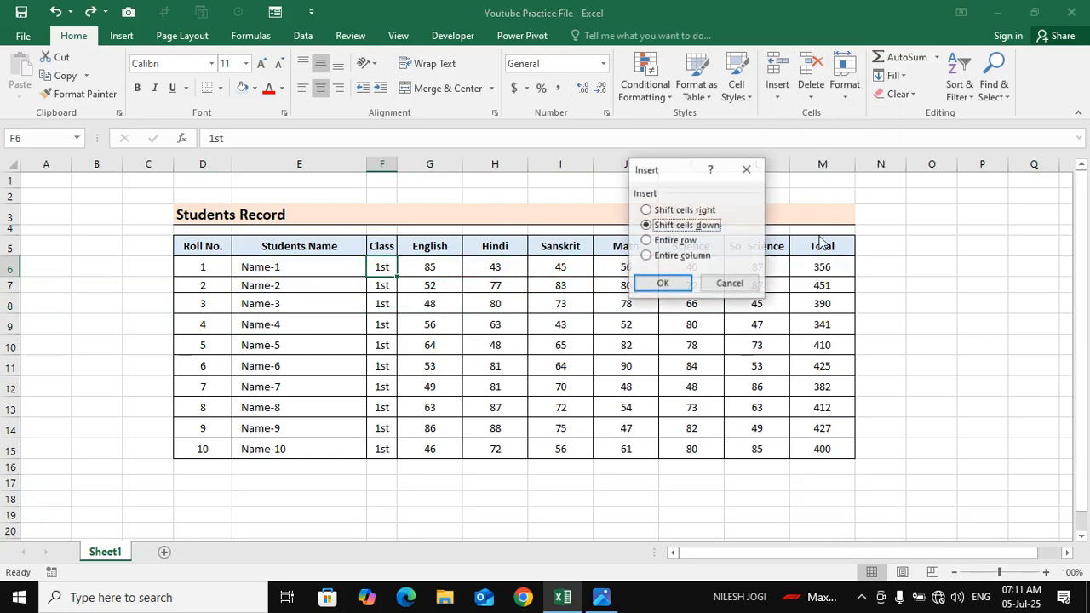
click(676, 258)
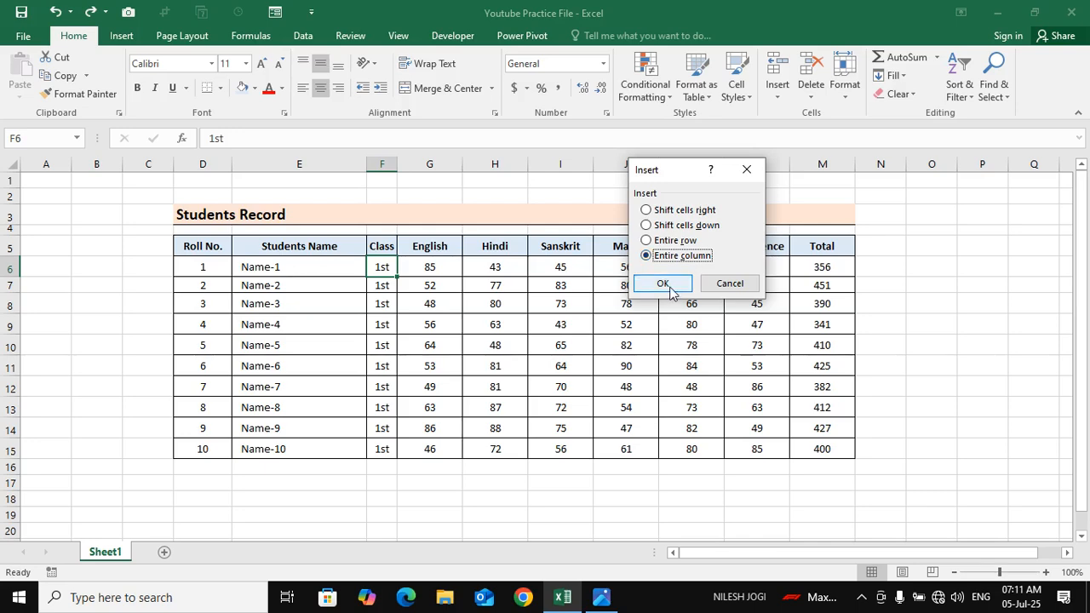
click(663, 284)
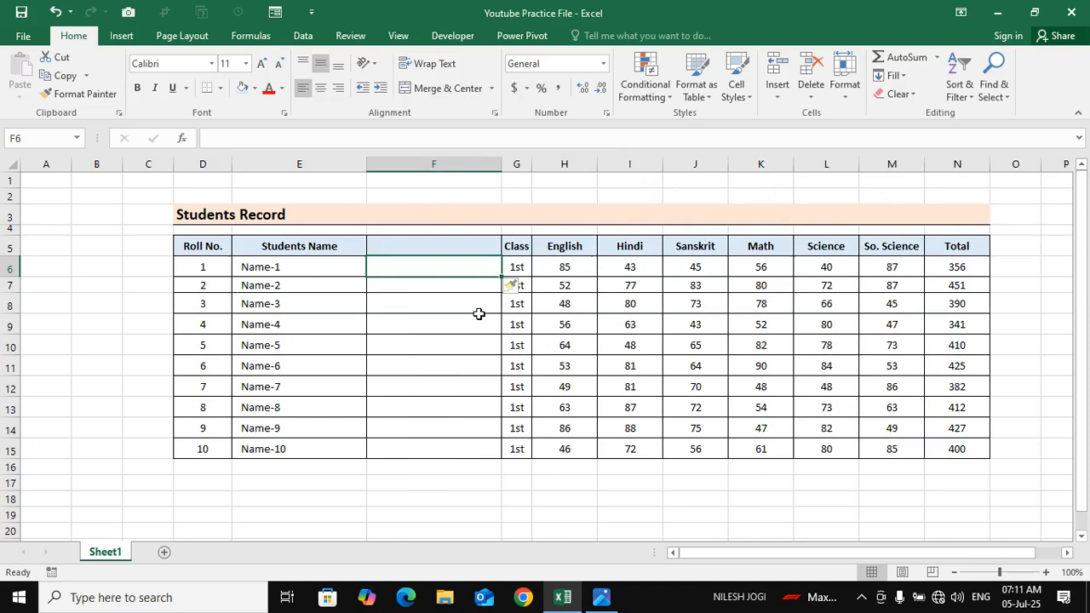
click(299, 297)
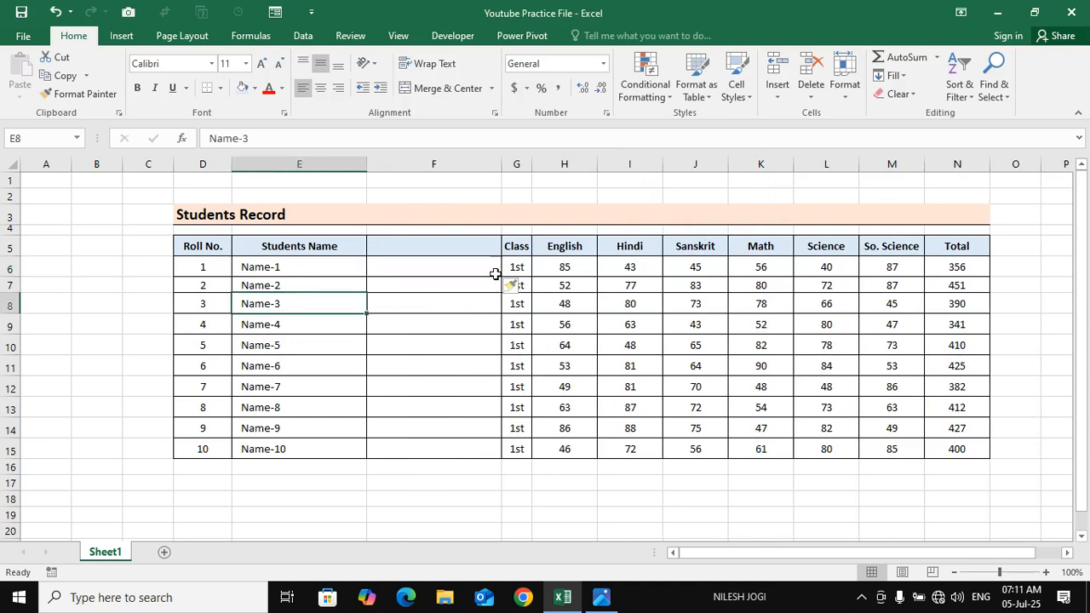
click(514, 286)
click(418, 296)
click(446, 263)
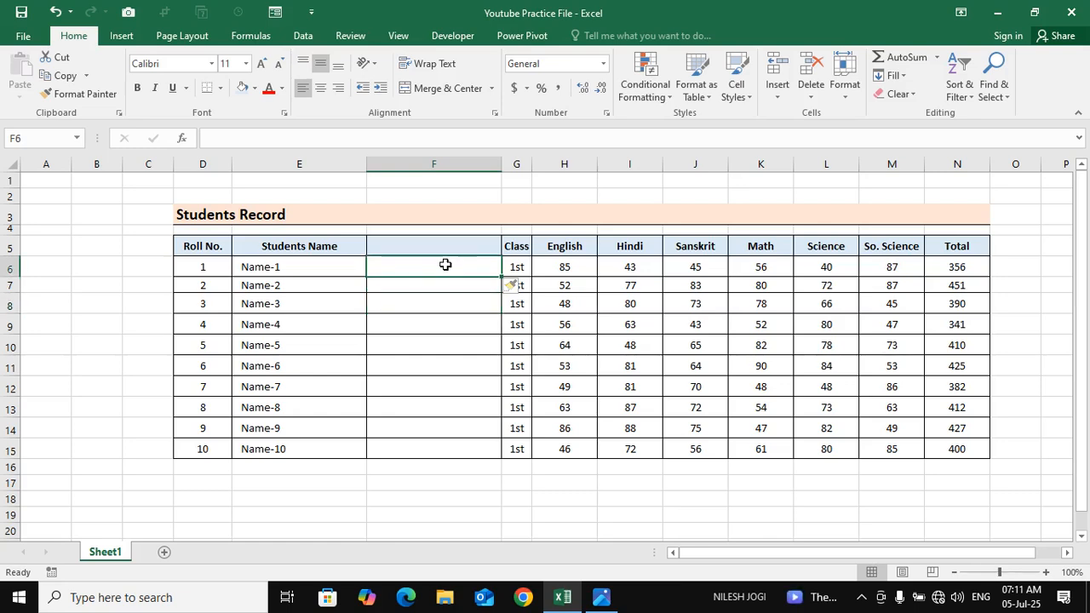
click(322, 291)
click(442, 275)
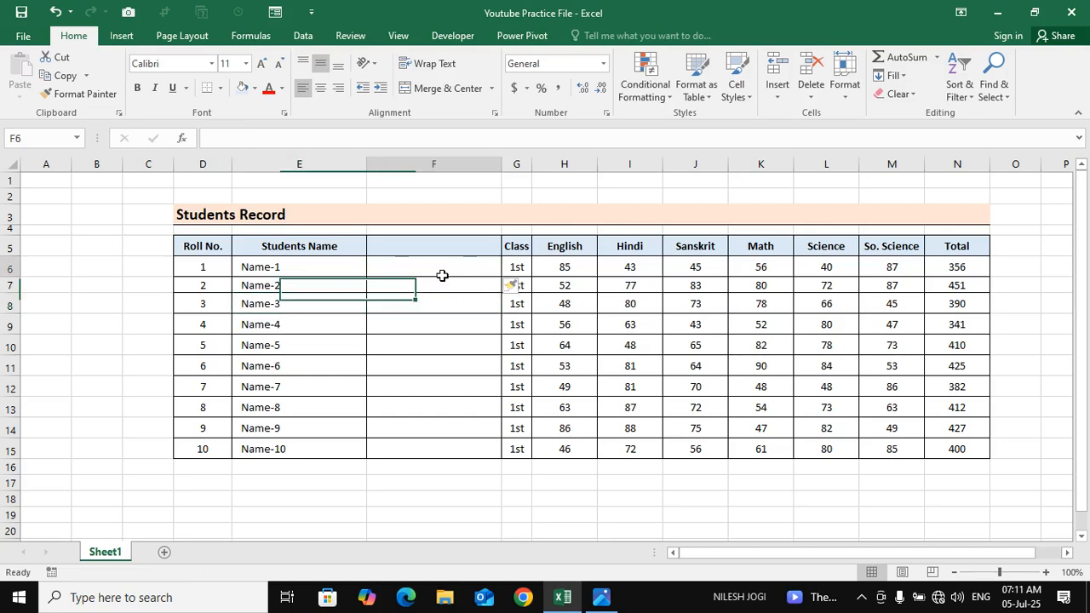
click(334, 286)
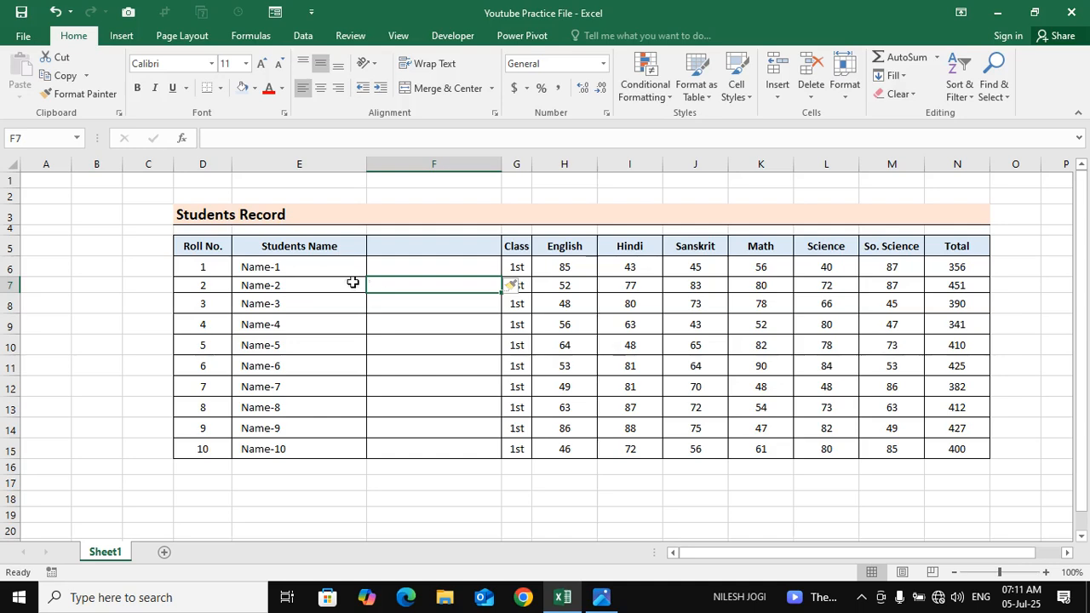
key(ctrl+z)
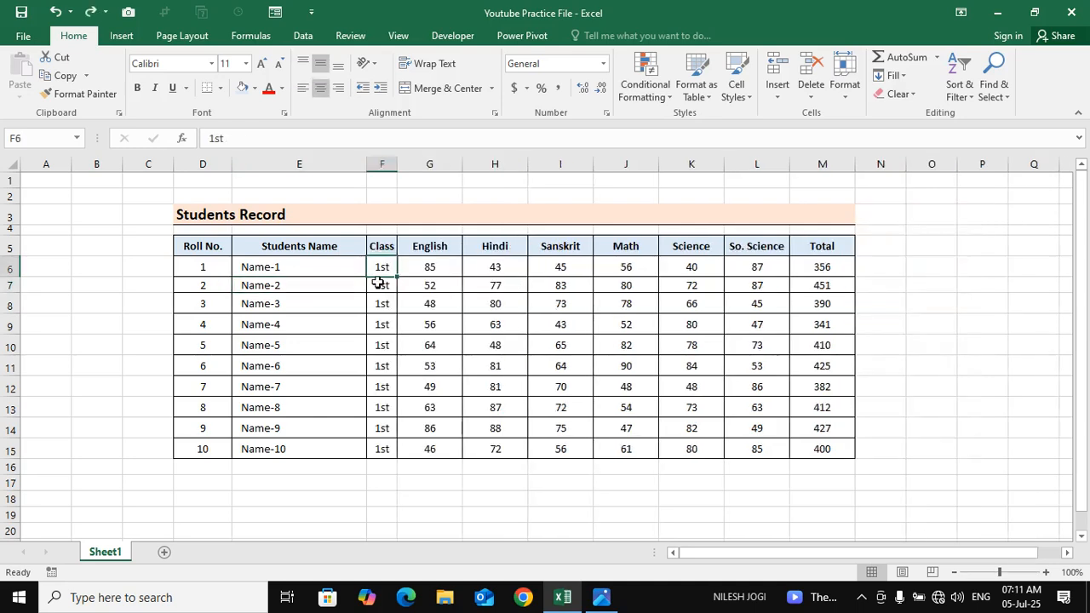
Insert at cell F6 with the Entire column option once more, and undo it
click(383, 267)
click(414, 272)
click(384, 270)
click(779, 102)
click(801, 115)
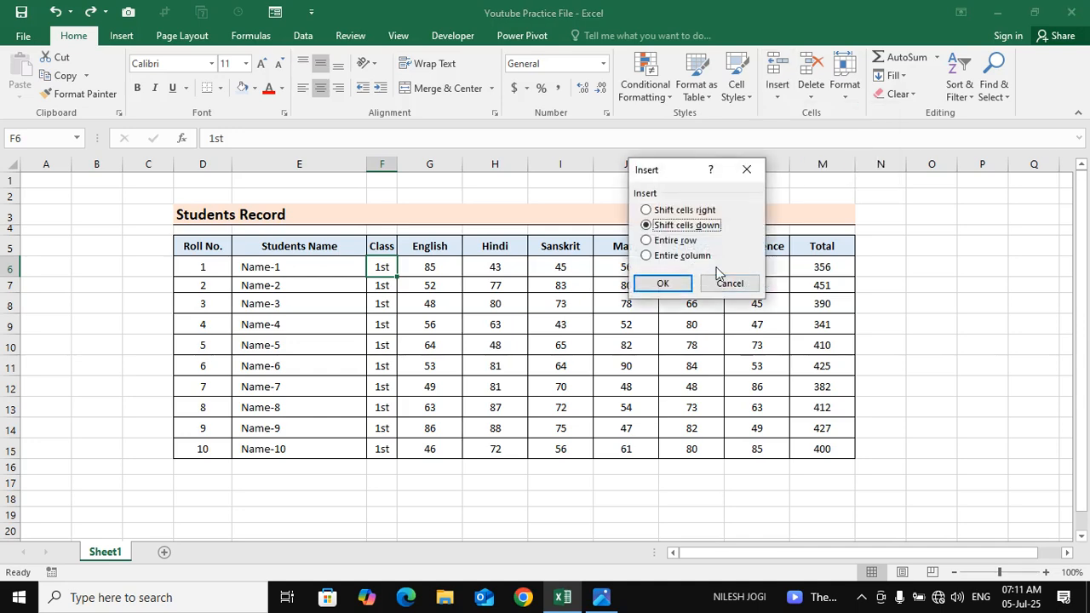
click(692, 256)
click(684, 278)
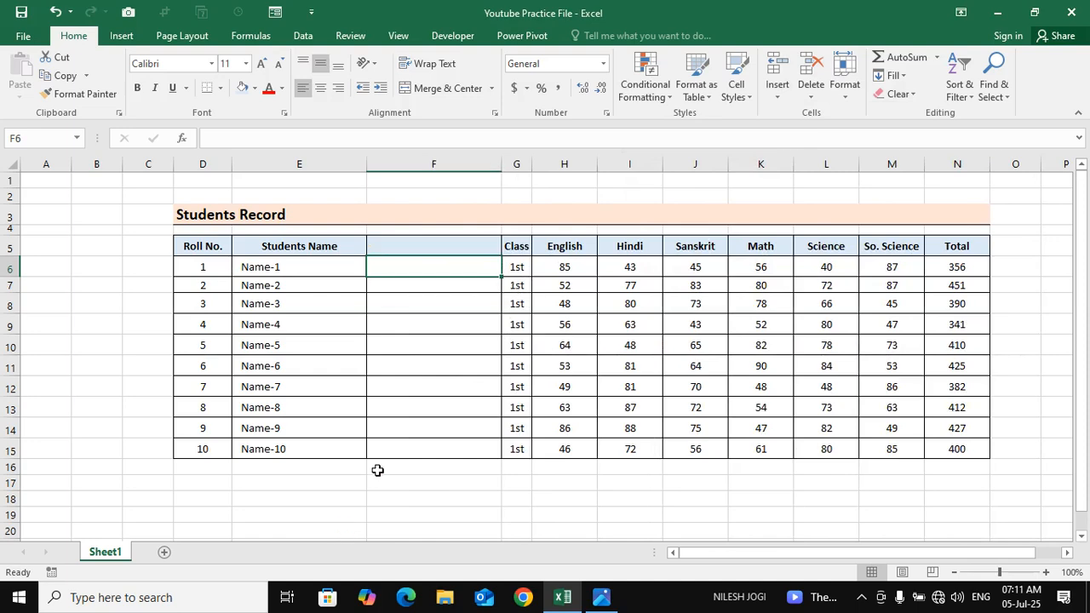
key(ctrl+z)
Select the whole of column F, insert a blank column before Class, select a few of its cells, and undo the insertion
click(383, 166)
click(302, 246)
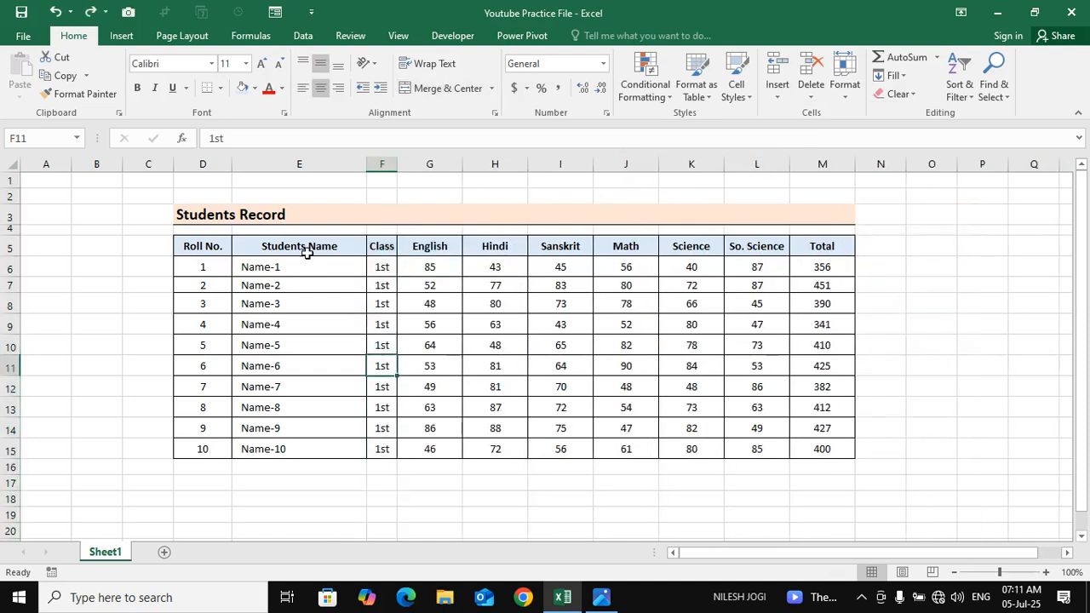
click(384, 166)
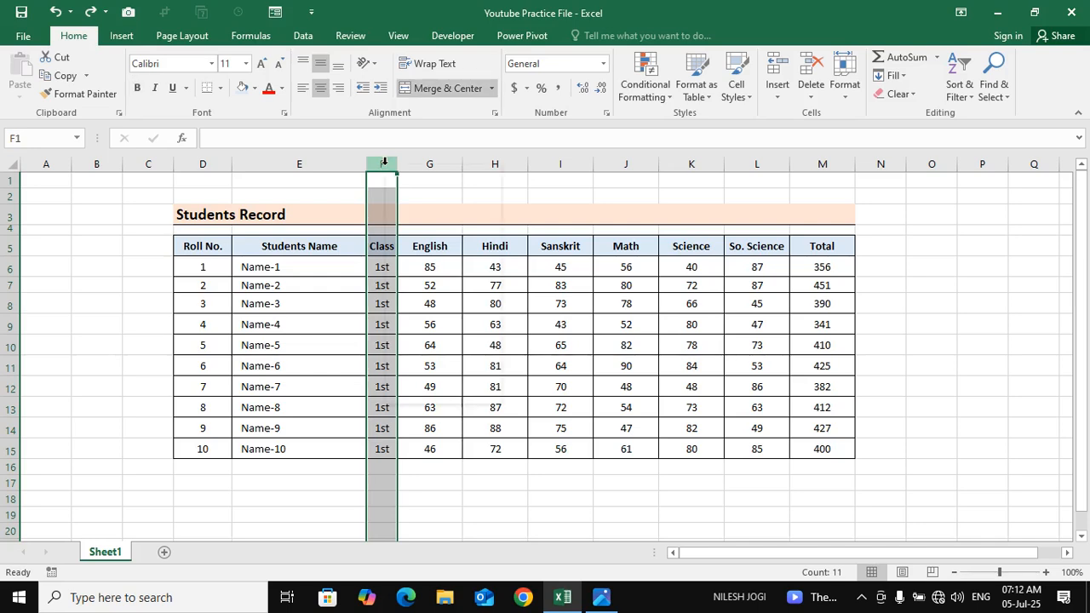
right_click(384, 167)
click(413, 274)
click(423, 268)
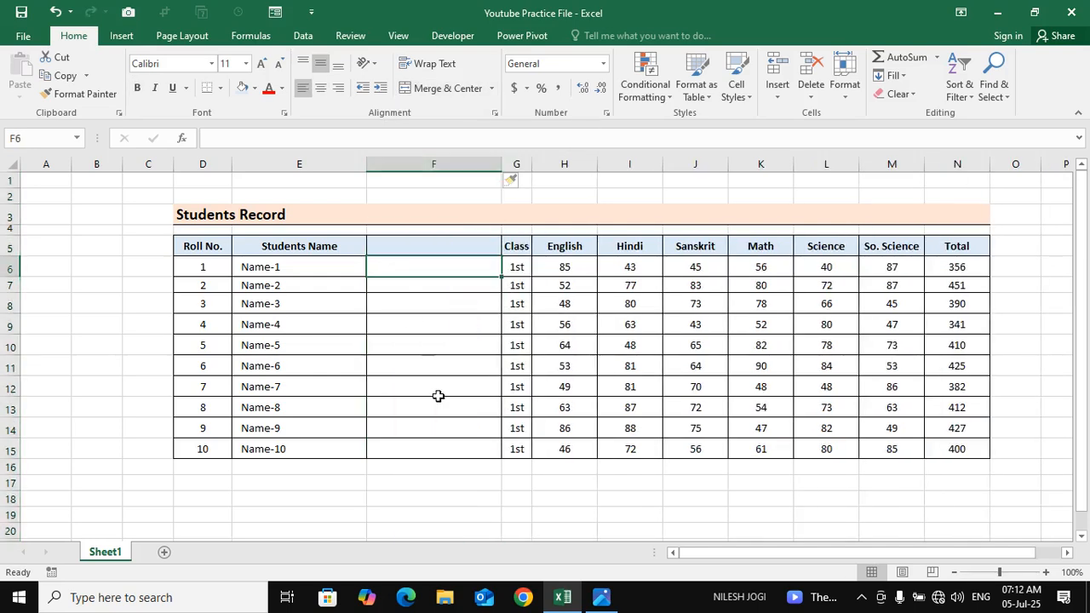
click(436, 406)
click(416, 324)
key(ctrl+z)
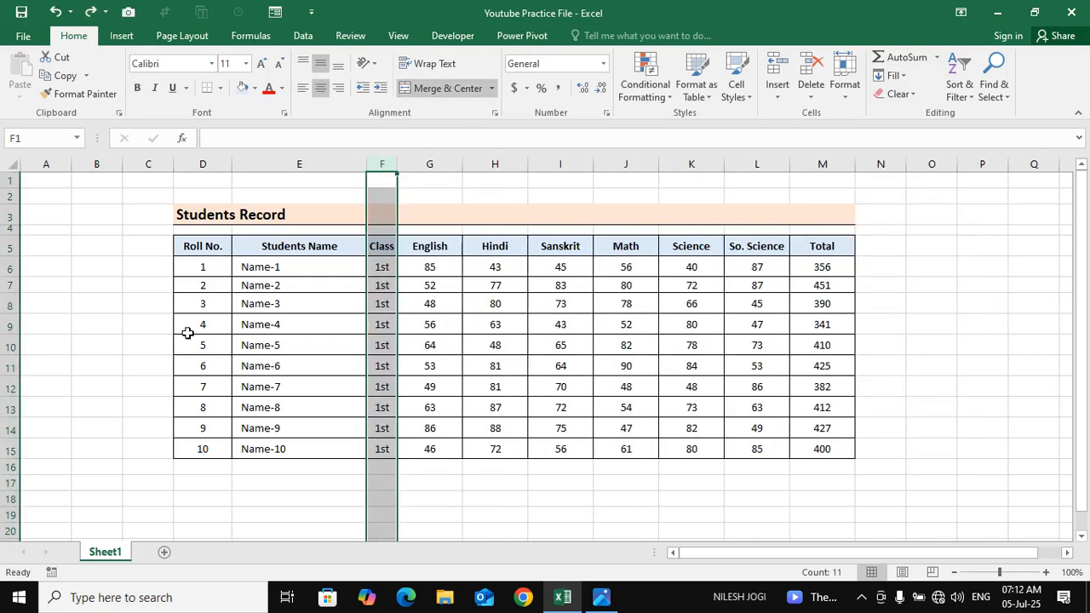
Repeat the blank column insertion with the whole of column F selected, and undo it
click(8, 283)
click(335, 366)
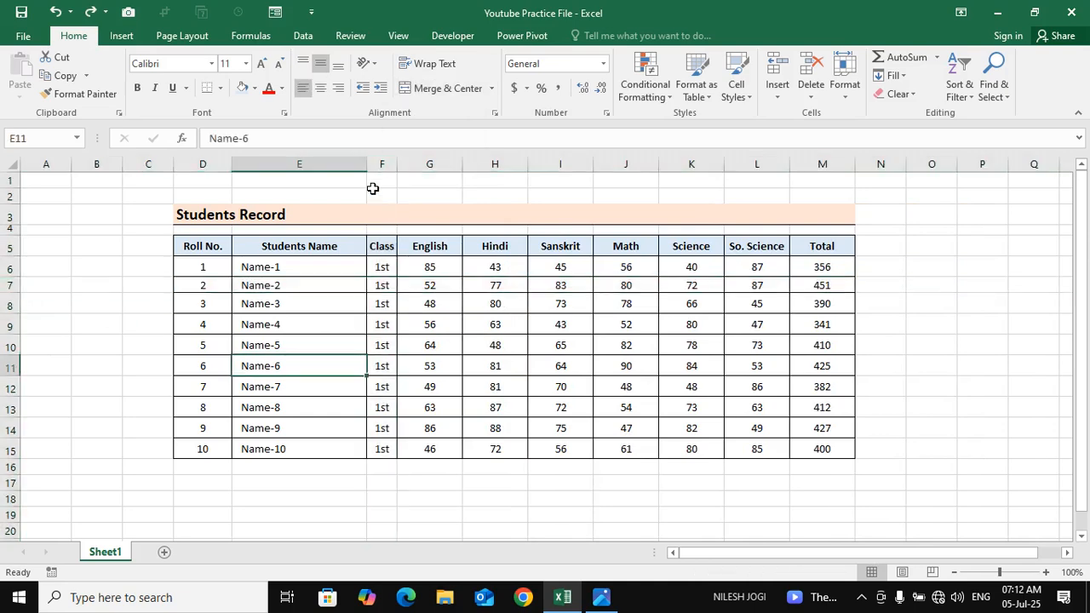
click(380, 167)
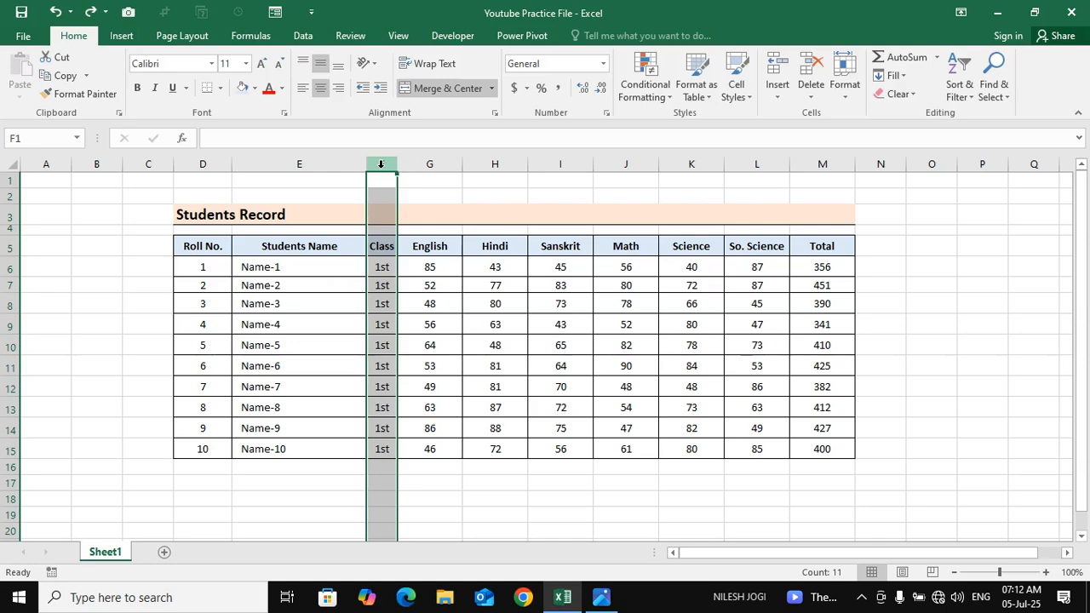
key(ctrl+shift+plus)
click(377, 299)
click(437, 332)
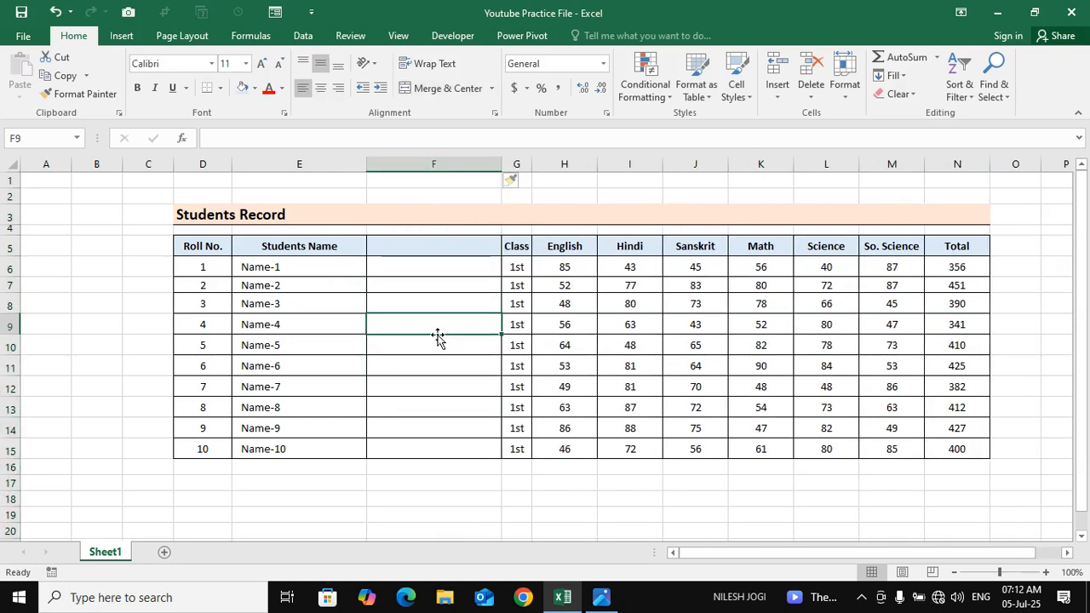
click(404, 505)
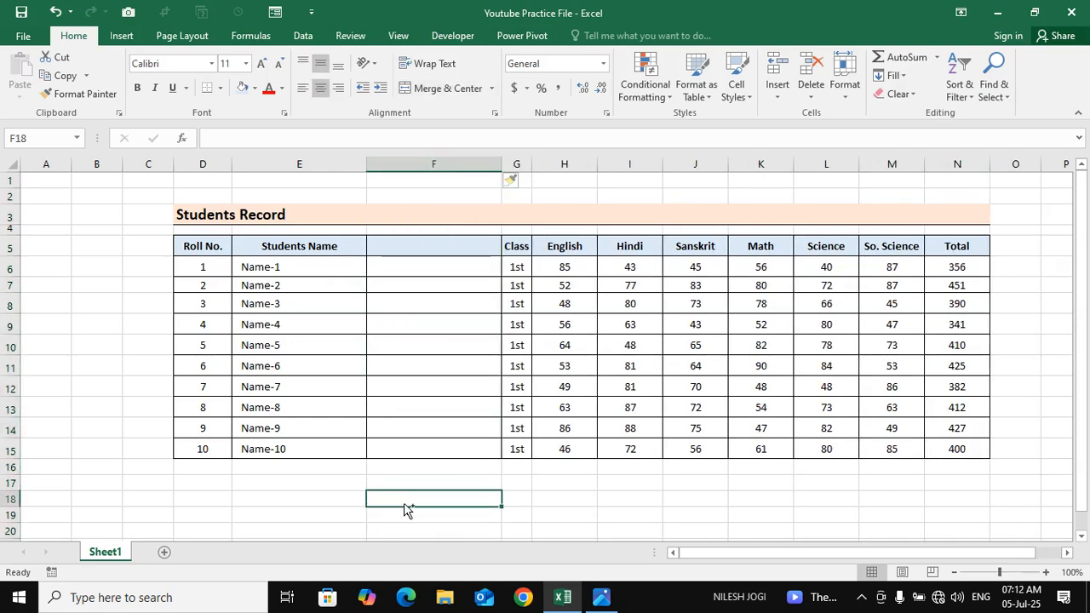
key(ctrl+z)
click(438, 360)
Review the Insert Cells shift options for cell F6 and close them without inserting
click(375, 268)
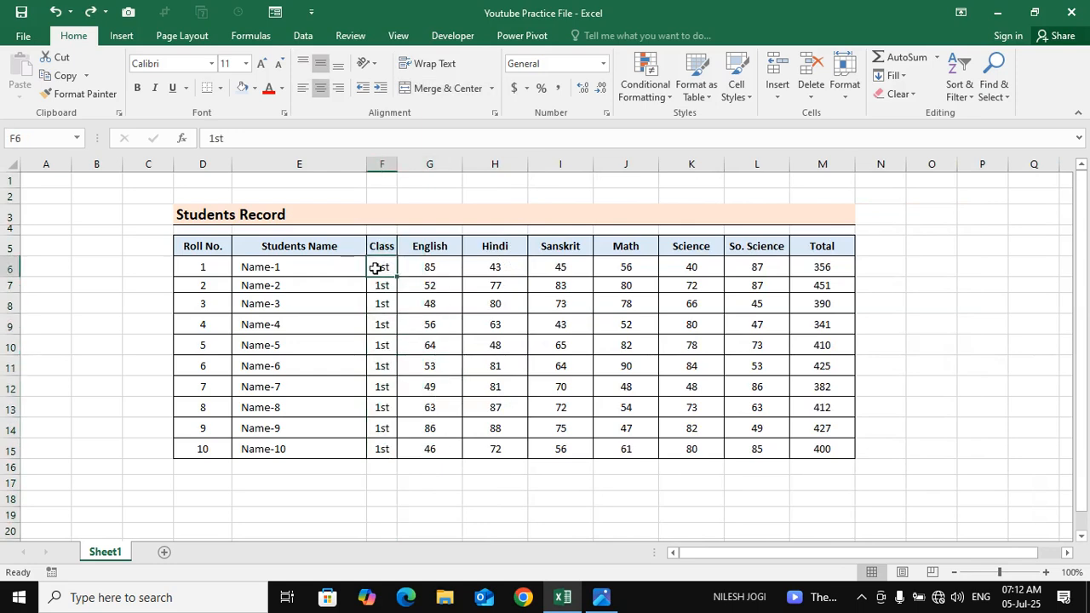
click(775, 102)
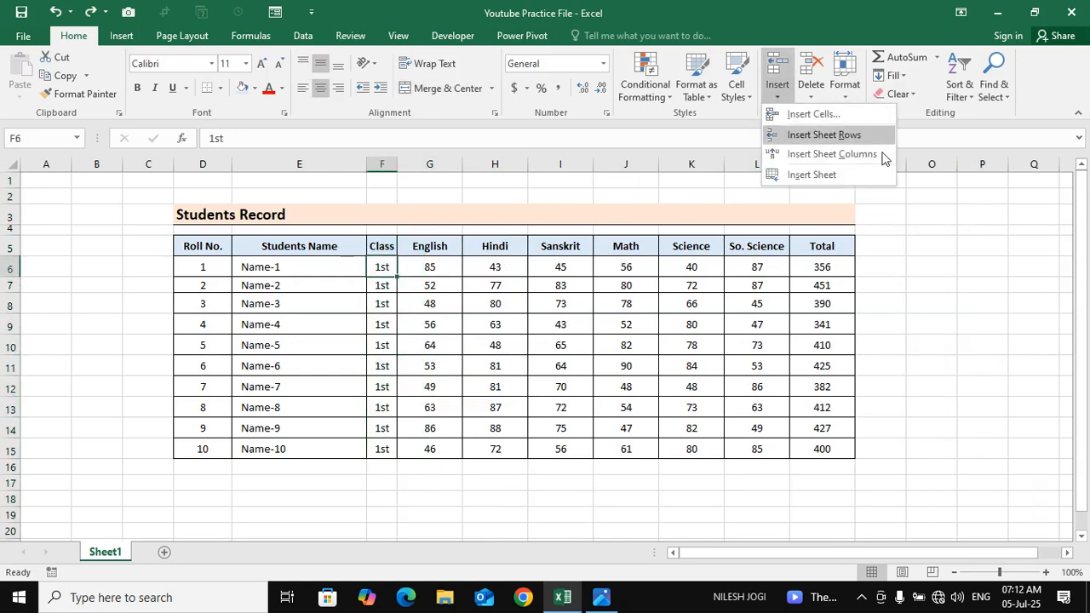
click(840, 117)
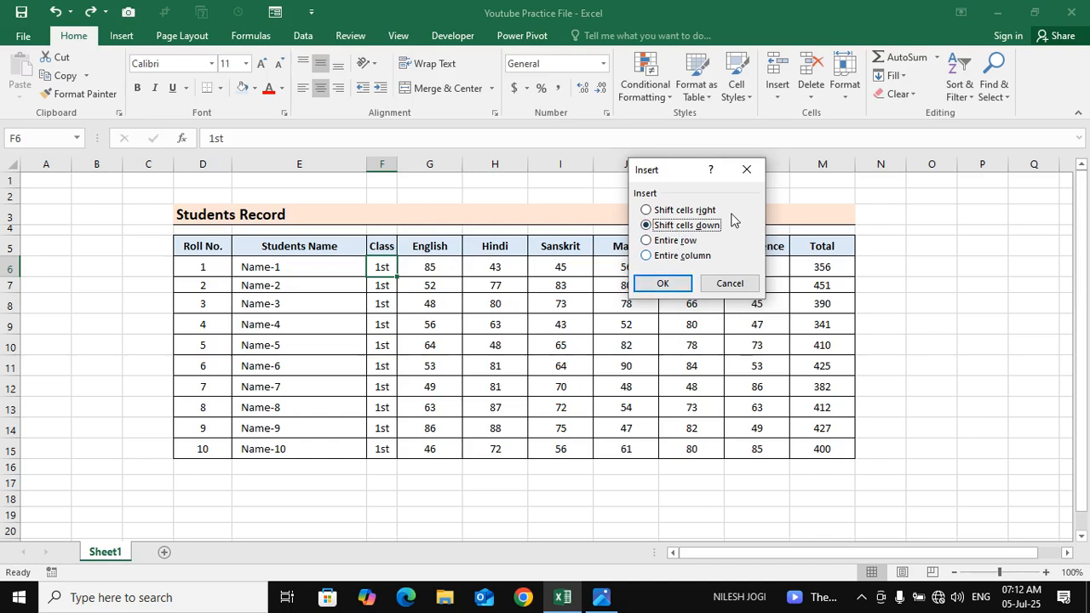
click(747, 169)
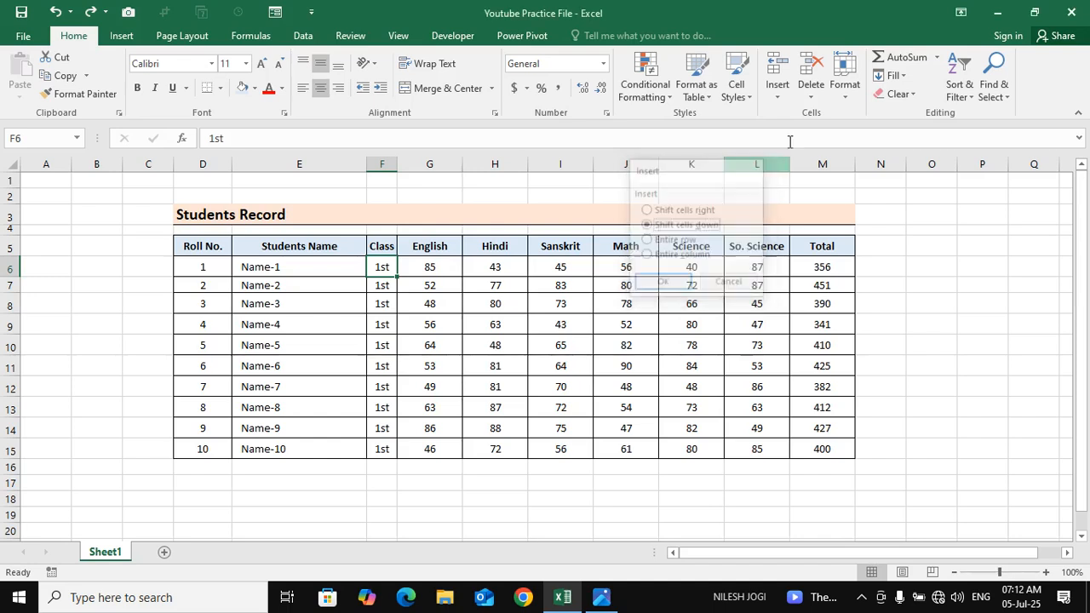
Insert a sheet row at cell F6, directly below the header row, and undo it
click(776, 94)
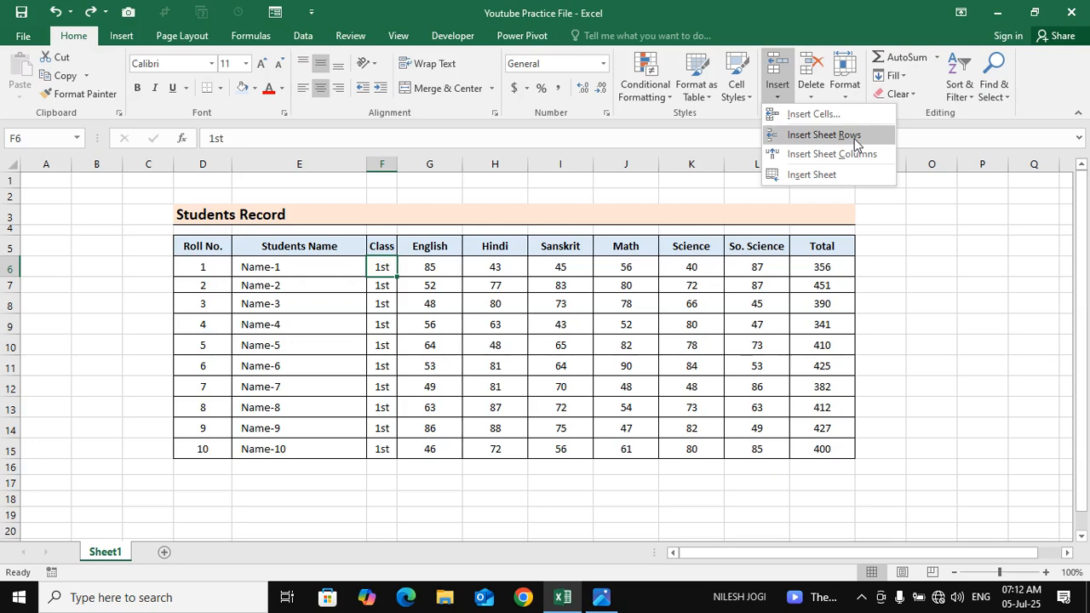
click(855, 136)
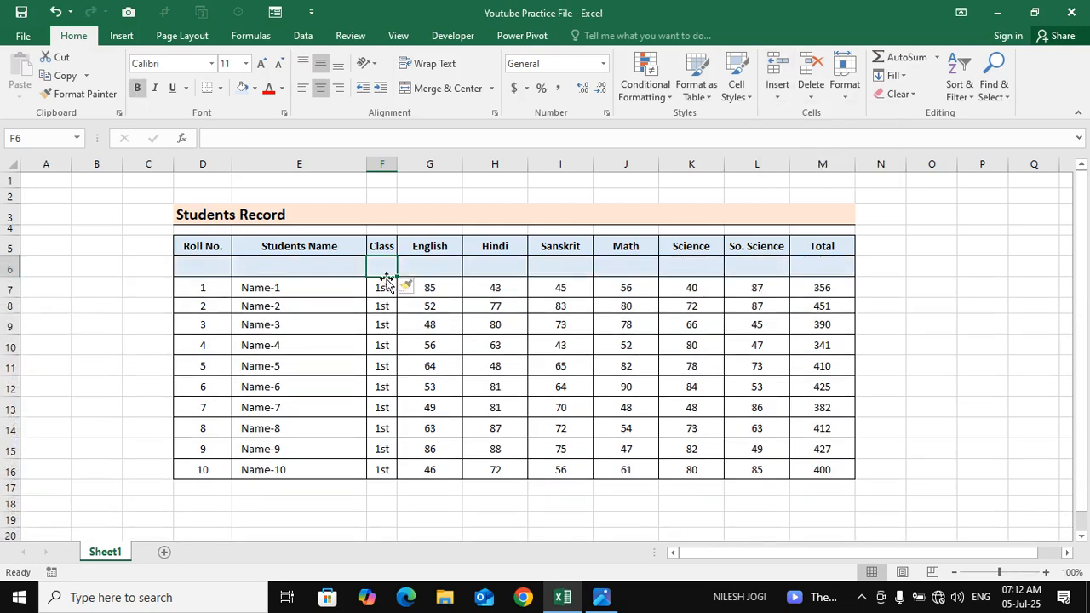
key(ctrl+z)
Insert a sheet row at cell D9, above the Name-4 record, and select cells along the blank row
click(235, 324)
click(204, 324)
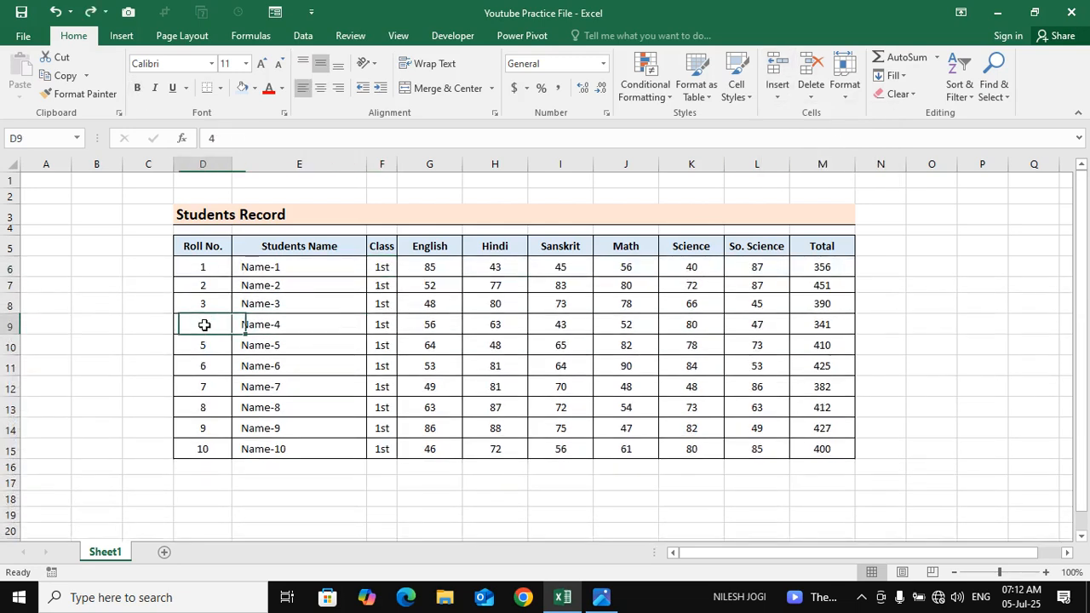
click(776, 100)
click(808, 137)
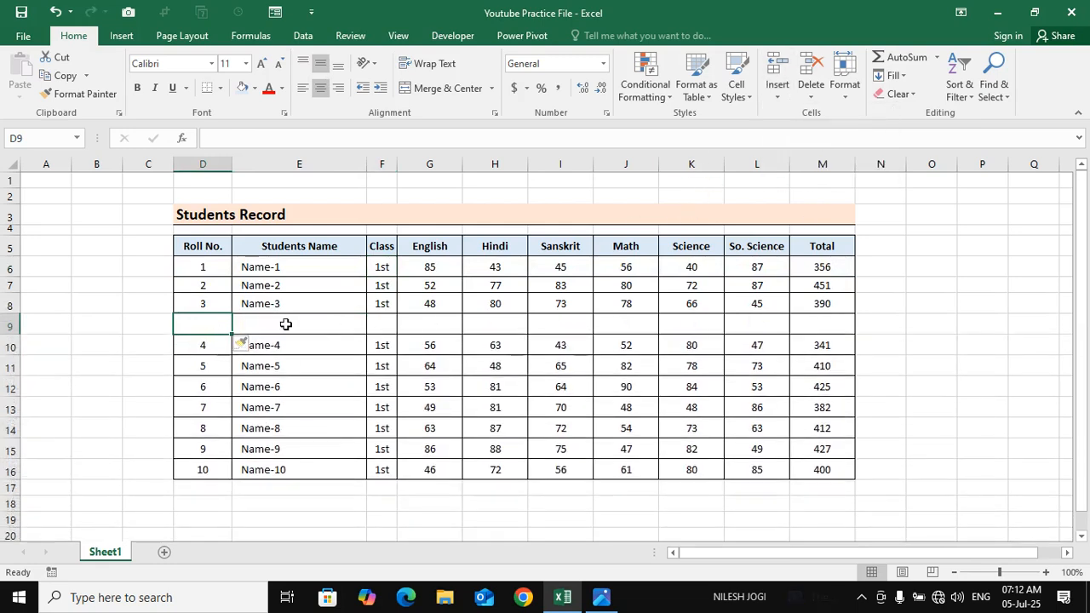
drag(227, 323, 691, 304)
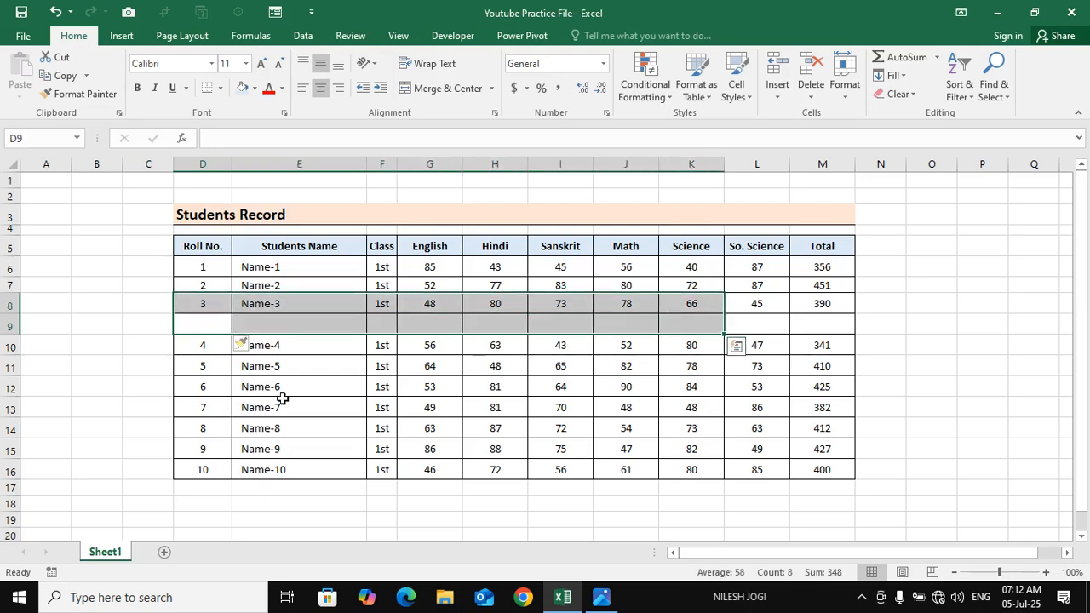
Insert a sheet row at cell D14, above the Name-8 record, and undo both row insertions
click(200, 429)
click(776, 95)
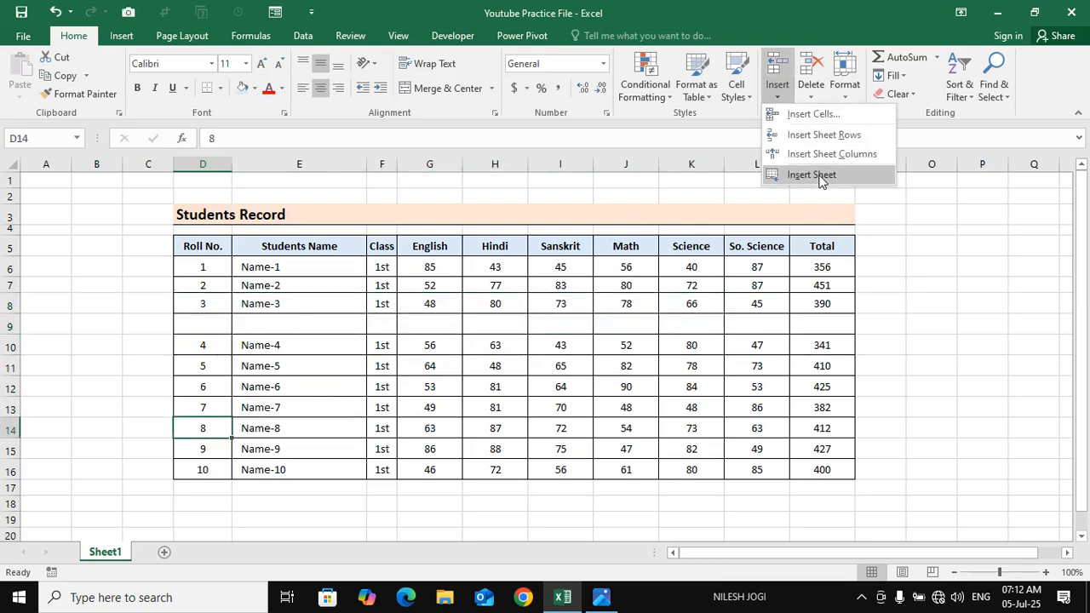
click(827, 136)
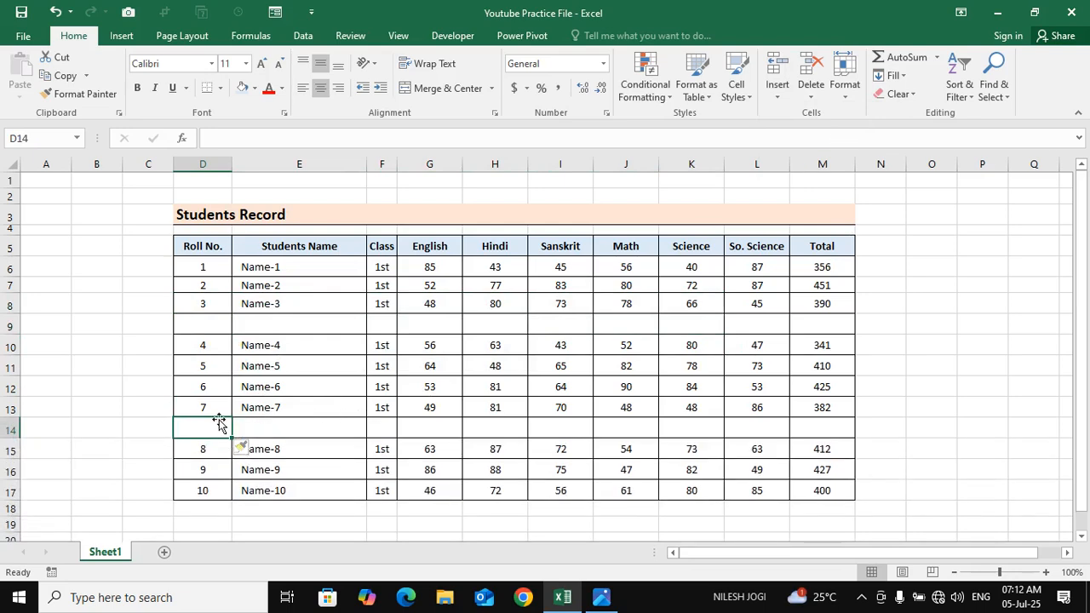
key(ctrl+z)
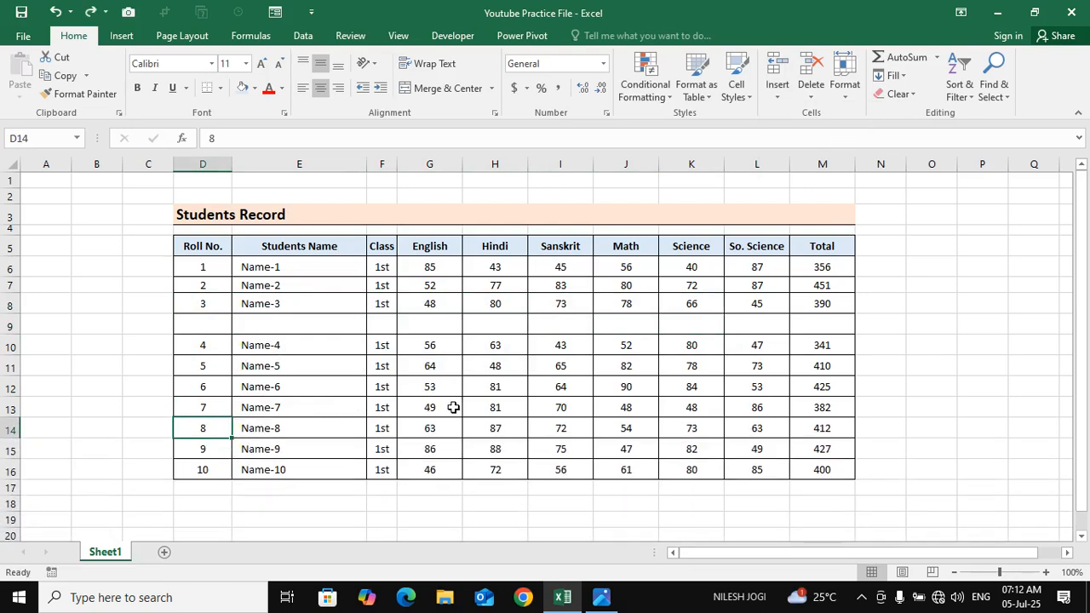
click(219, 330)
key(ctrl+z)
click(379, 365)
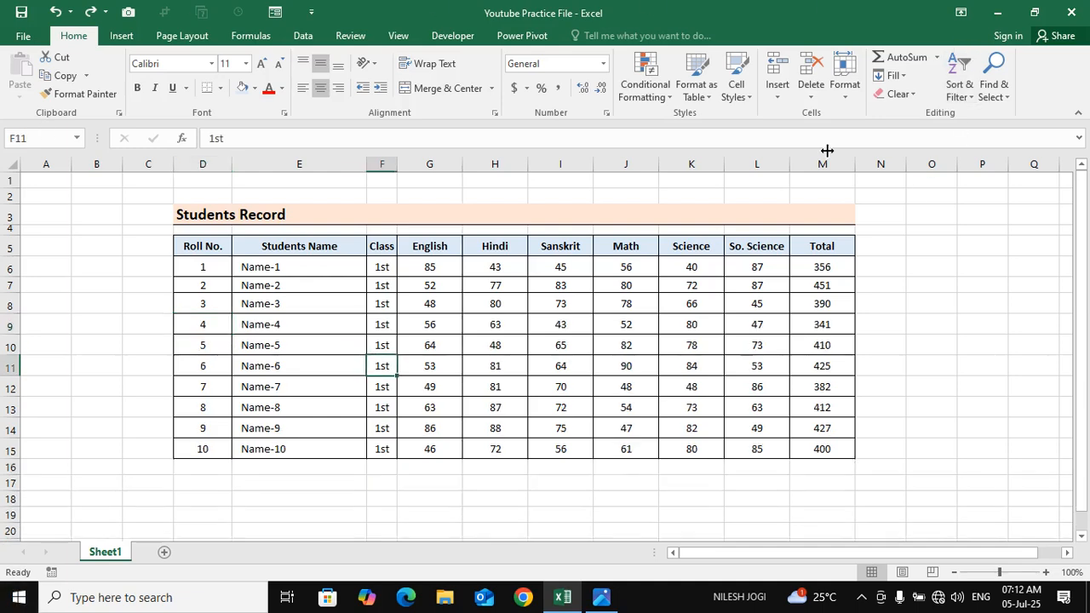
click(777, 92)
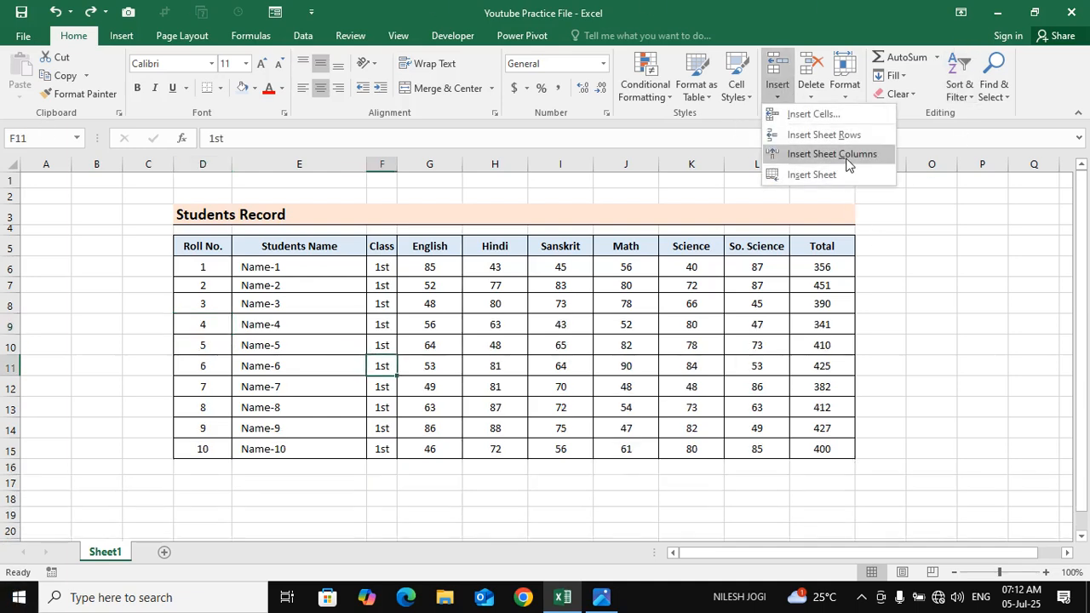
click(365, 317)
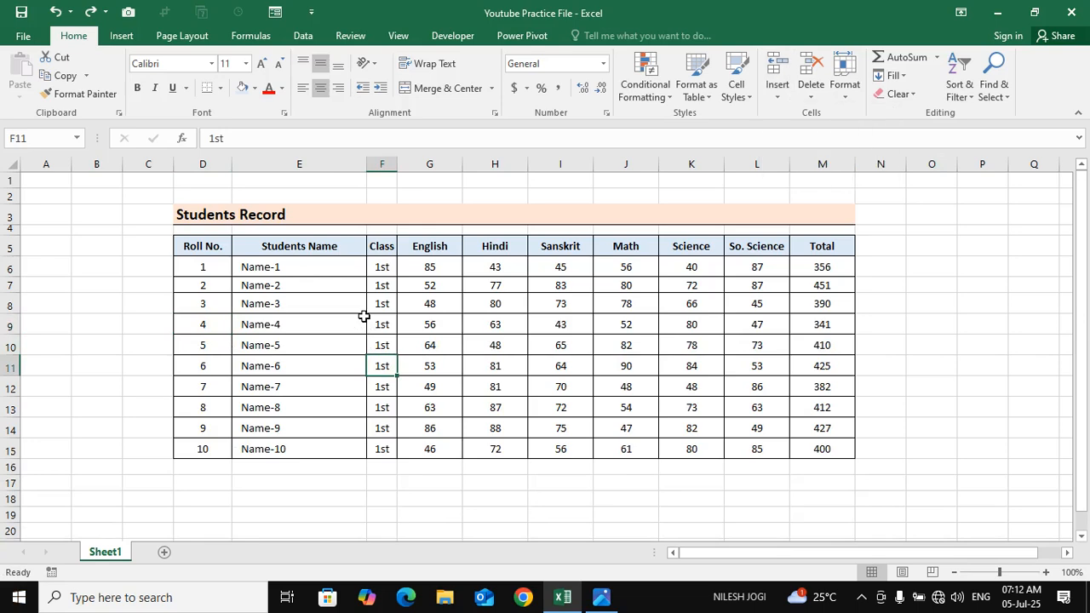
click(379, 284)
click(393, 246)
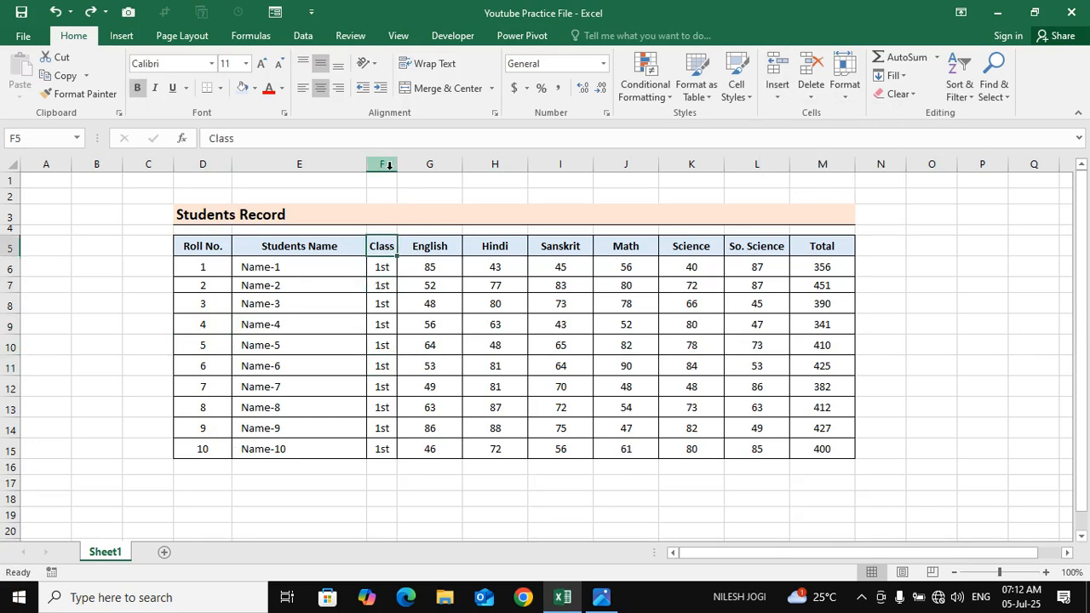
Insert a sheet column at cell F6, before the Class column
click(382, 266)
click(777, 89)
click(838, 154)
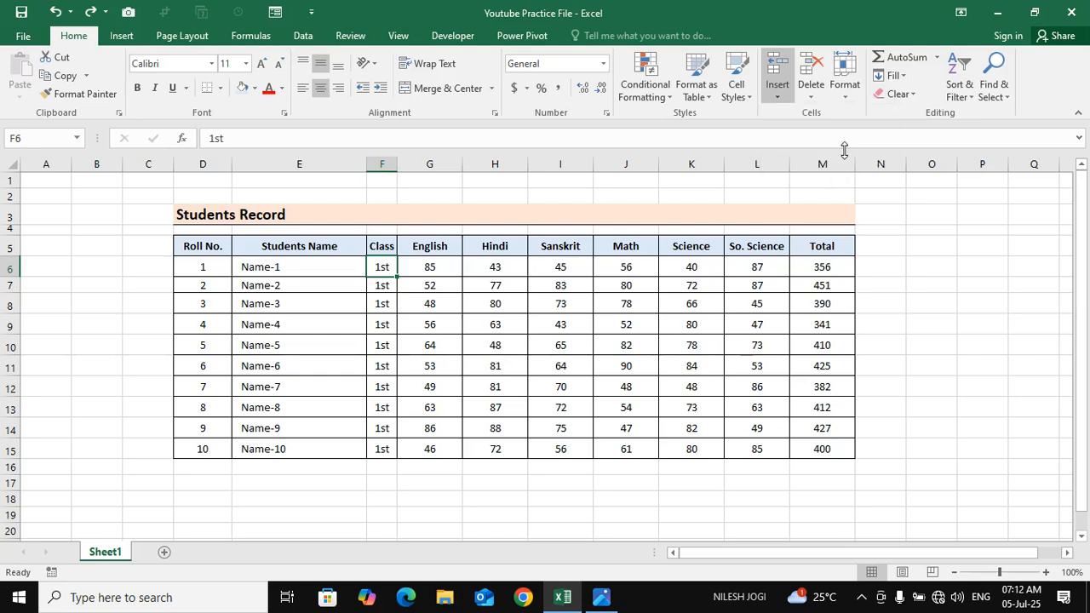
click(779, 94)
click(805, 110)
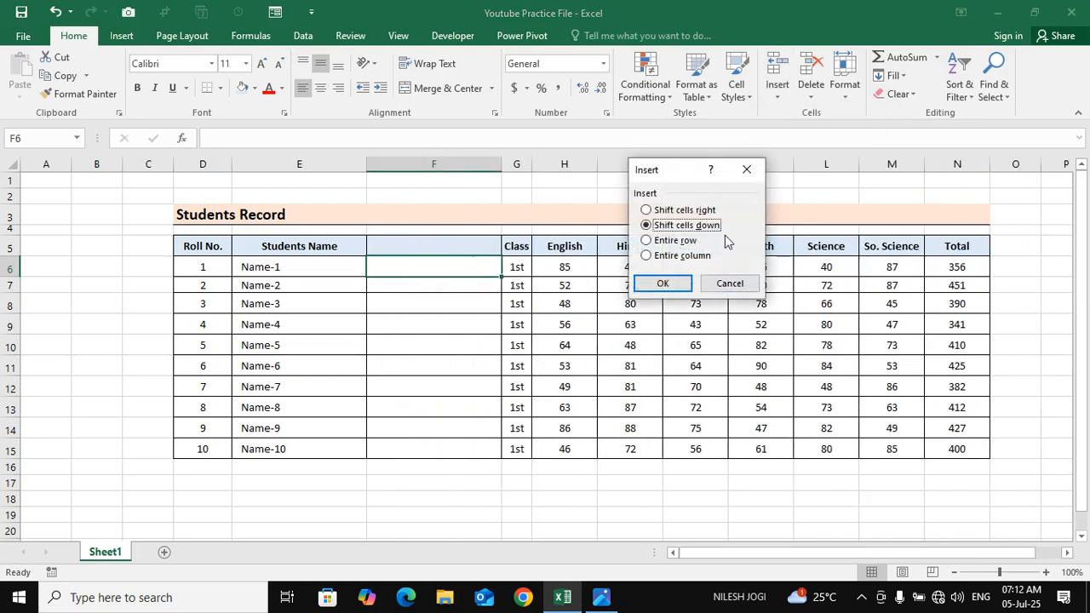
click(746, 170)
click(777, 92)
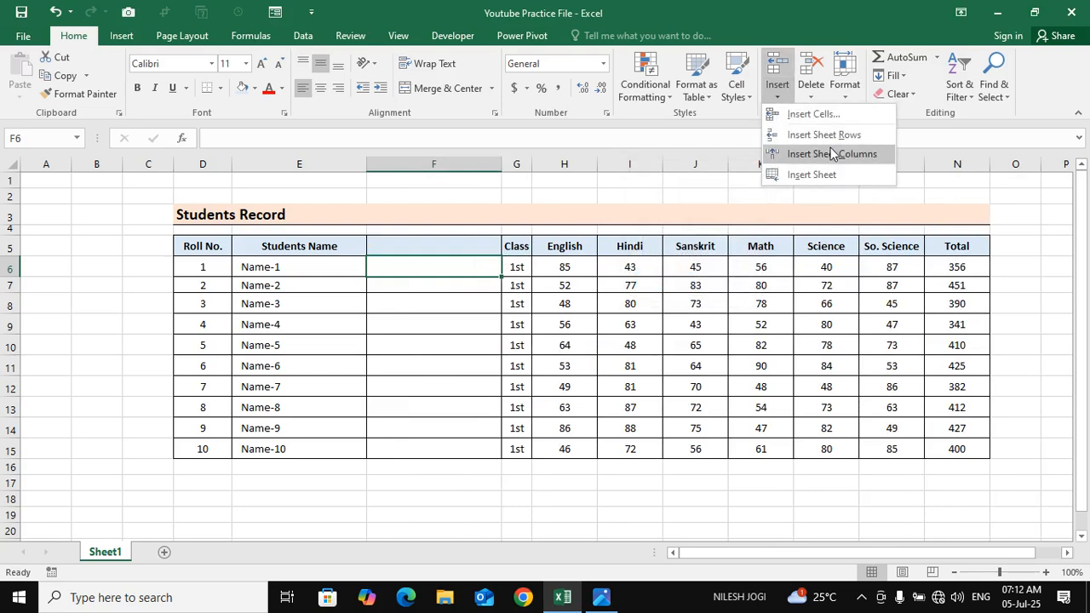
click(406, 365)
Select the whole English column, insert a sheet column before it, and undo both column insertions
click(572, 163)
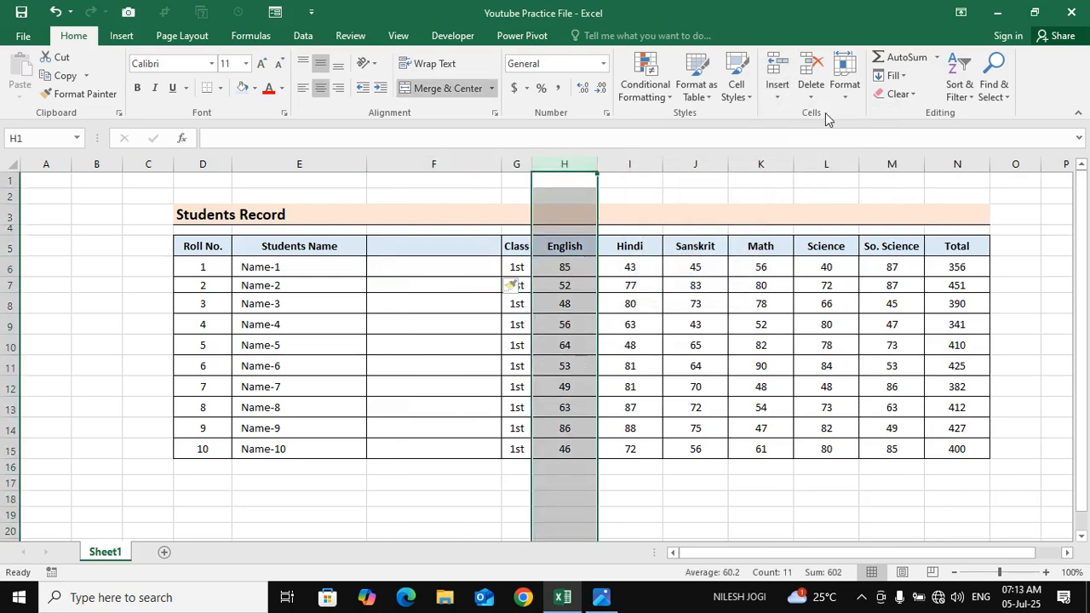
click(777, 94)
click(832, 155)
click(687, 305)
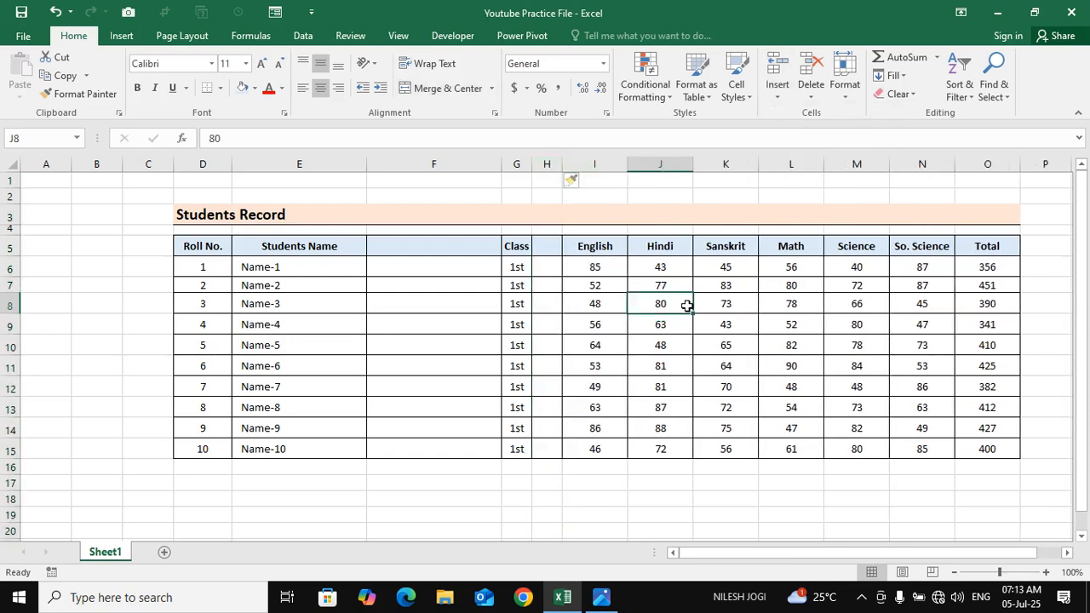
key(ctrl+z)
key(ctrl+z)
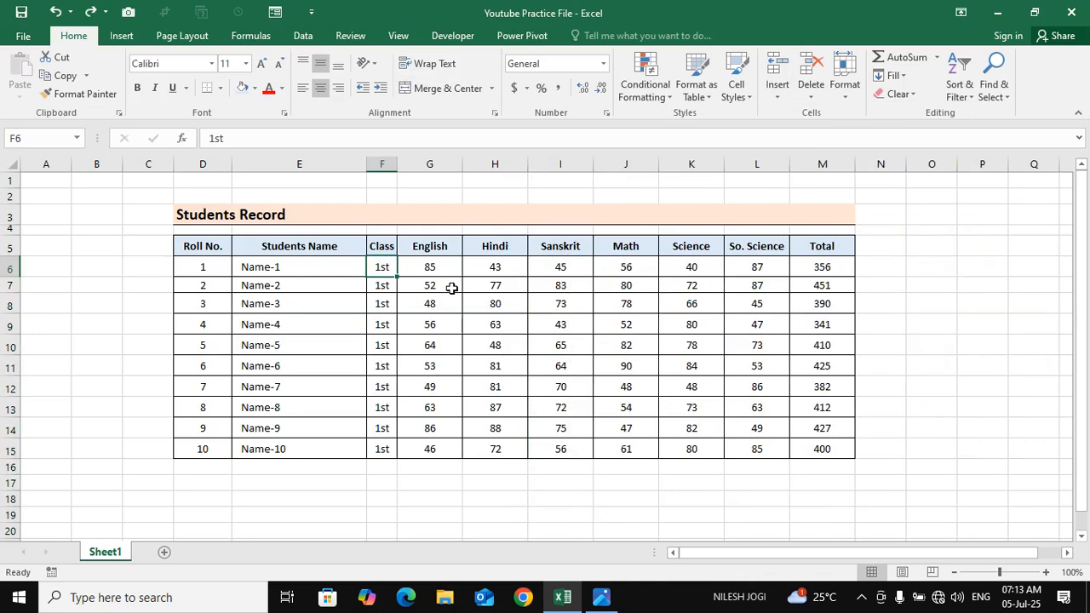
Insert a new worksheet before Sheet1 and return to Sheet1
click(777, 92)
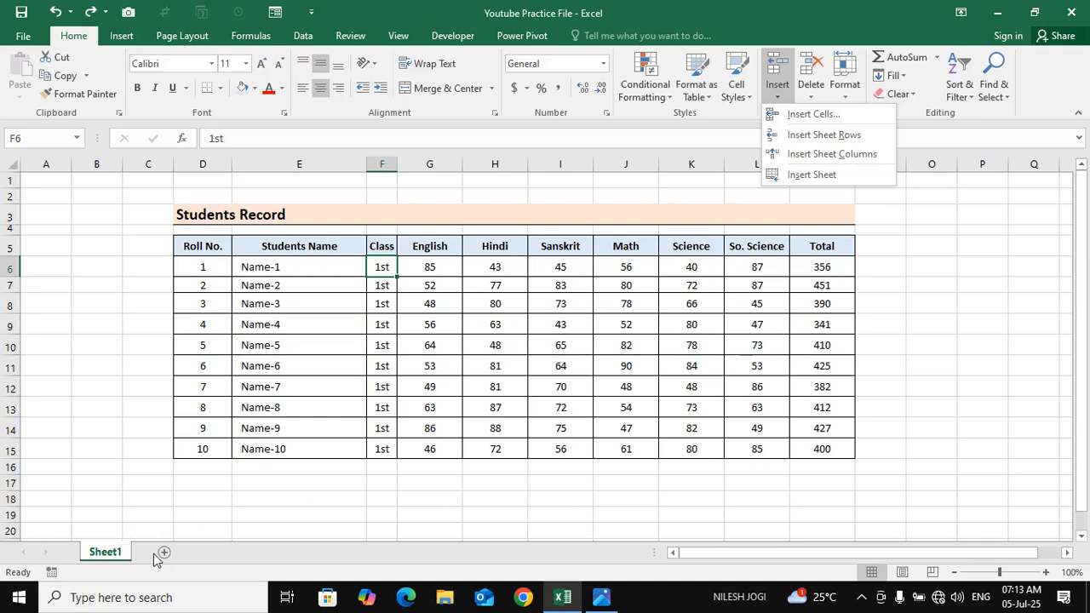
click(825, 175)
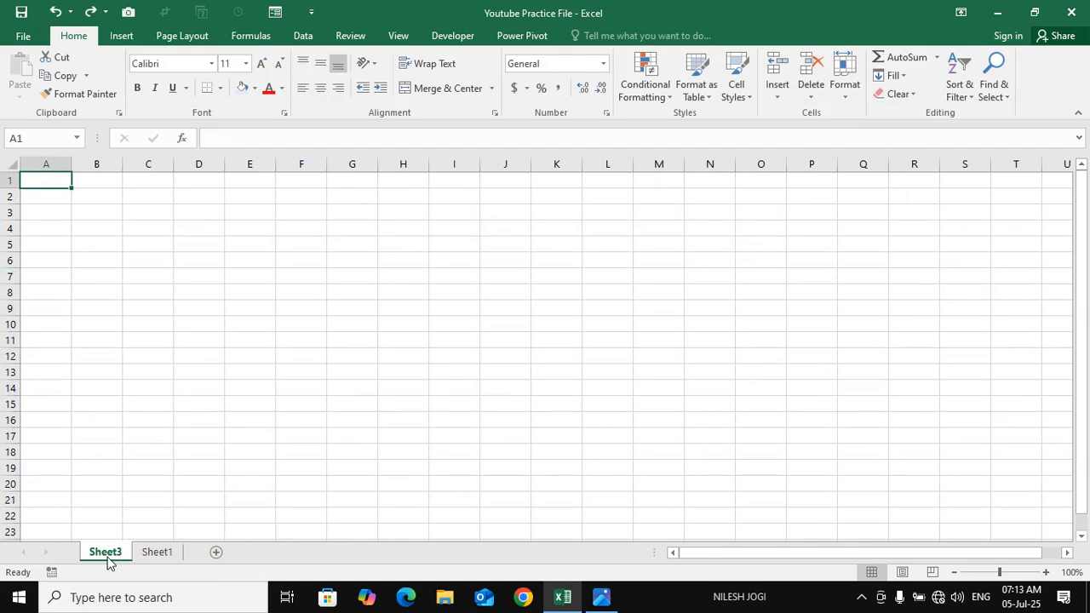
click(158, 552)
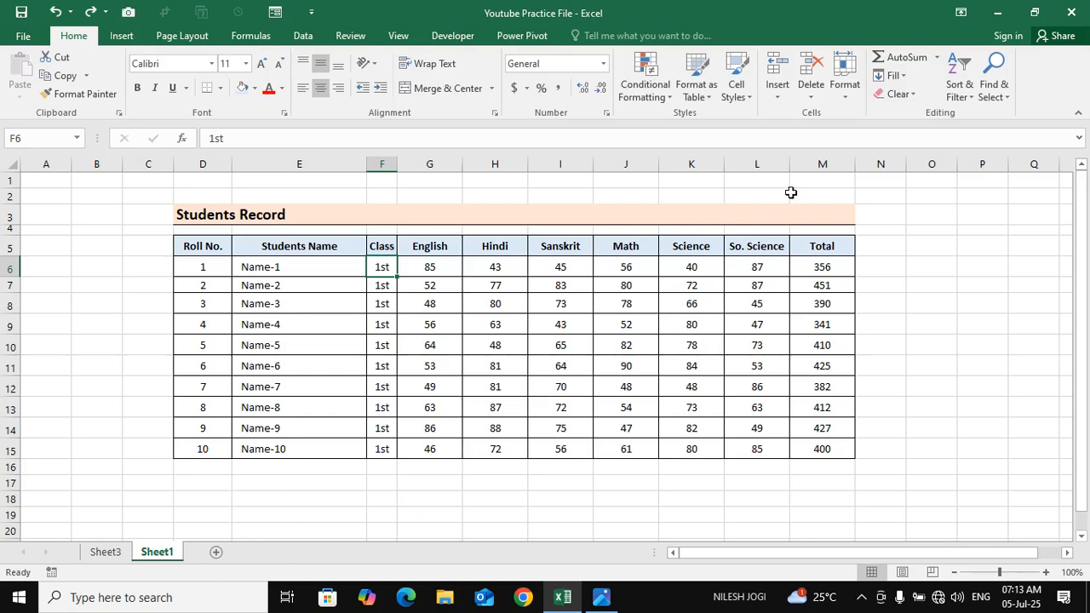
Add two new worksheets after Sheet1 and return to Sheet1
click(776, 94)
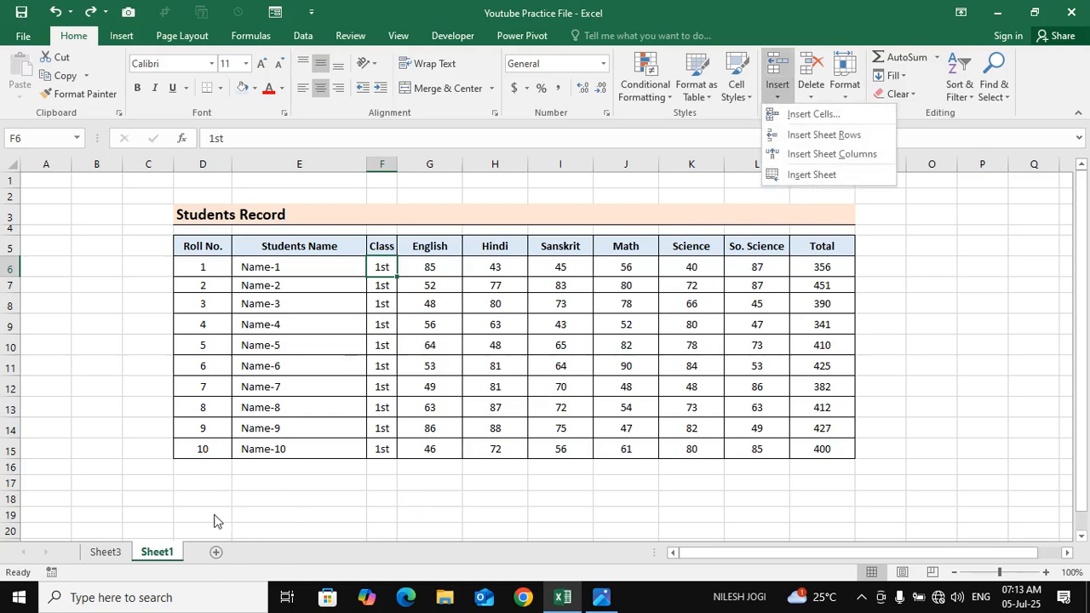
click(217, 554)
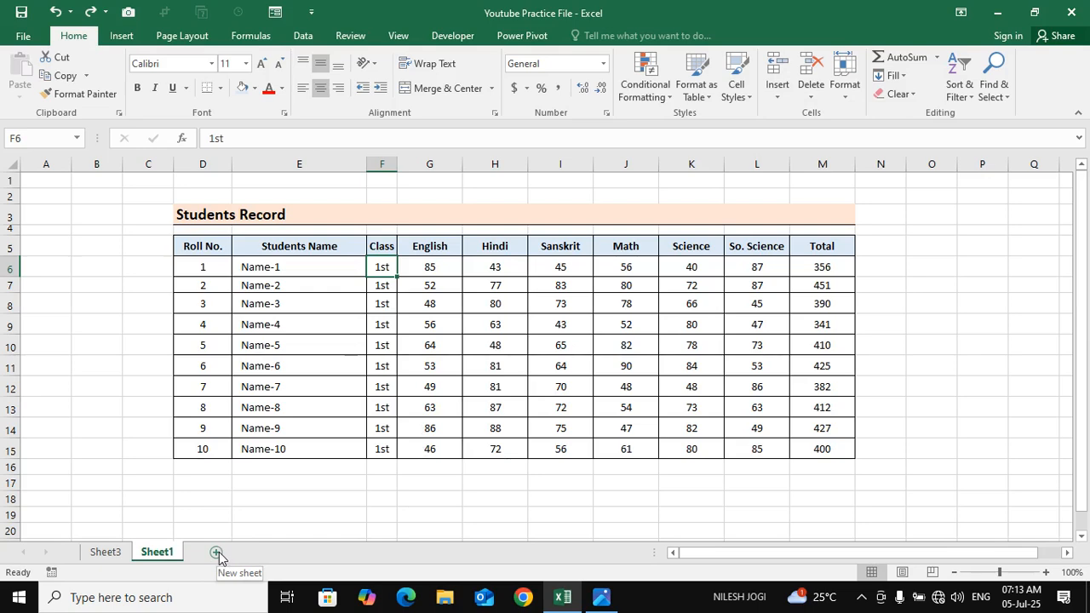
click(217, 553)
click(269, 554)
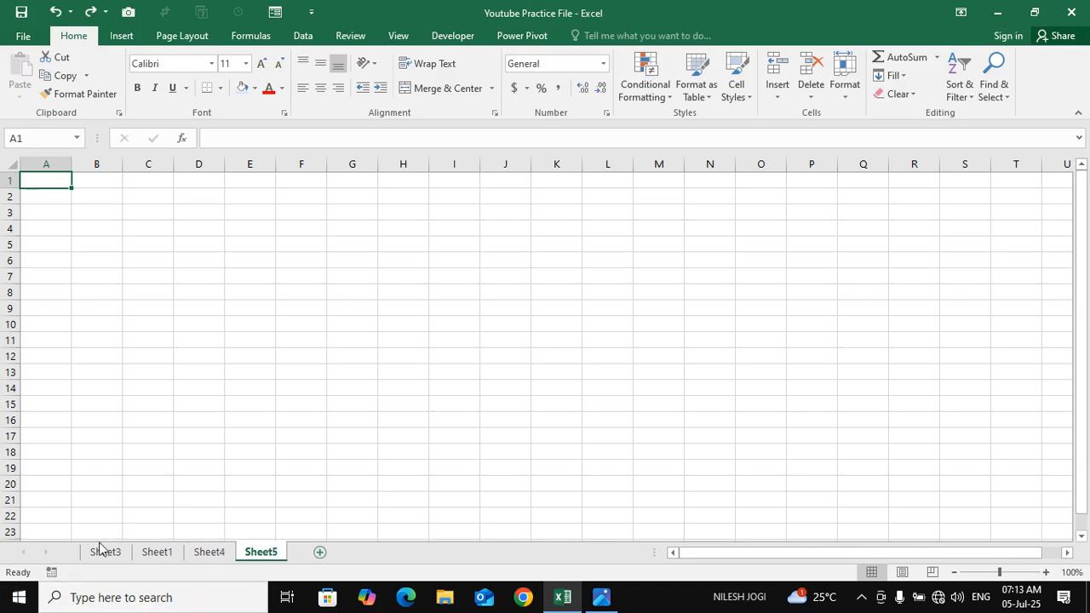
click(166, 554)
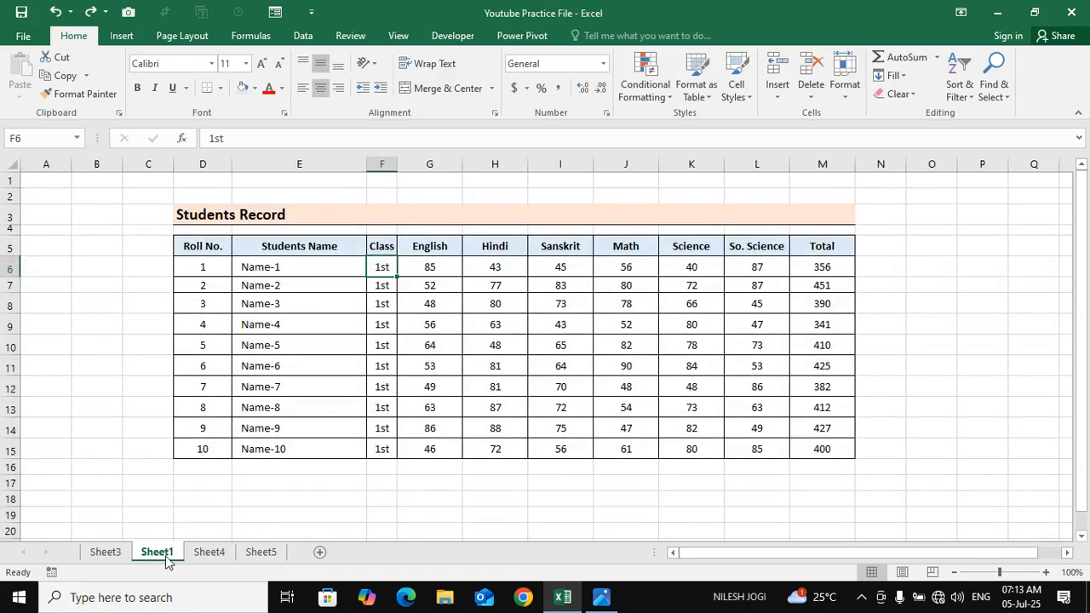
Rename Sheet1 as My and enter data in cell F6
double_click(164, 554)
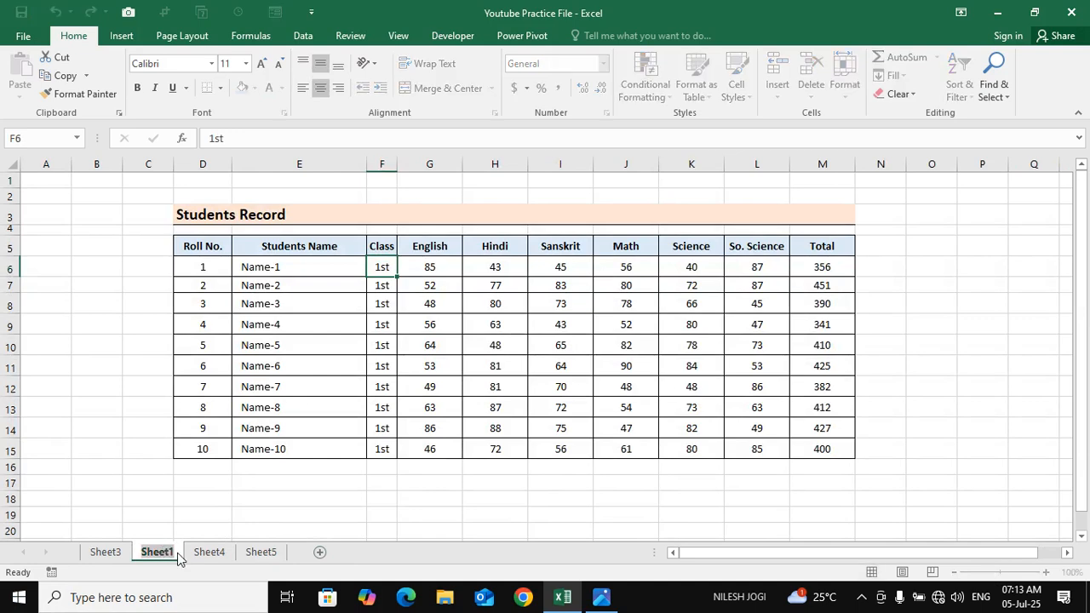
text(My)
key(Return)
text(data)
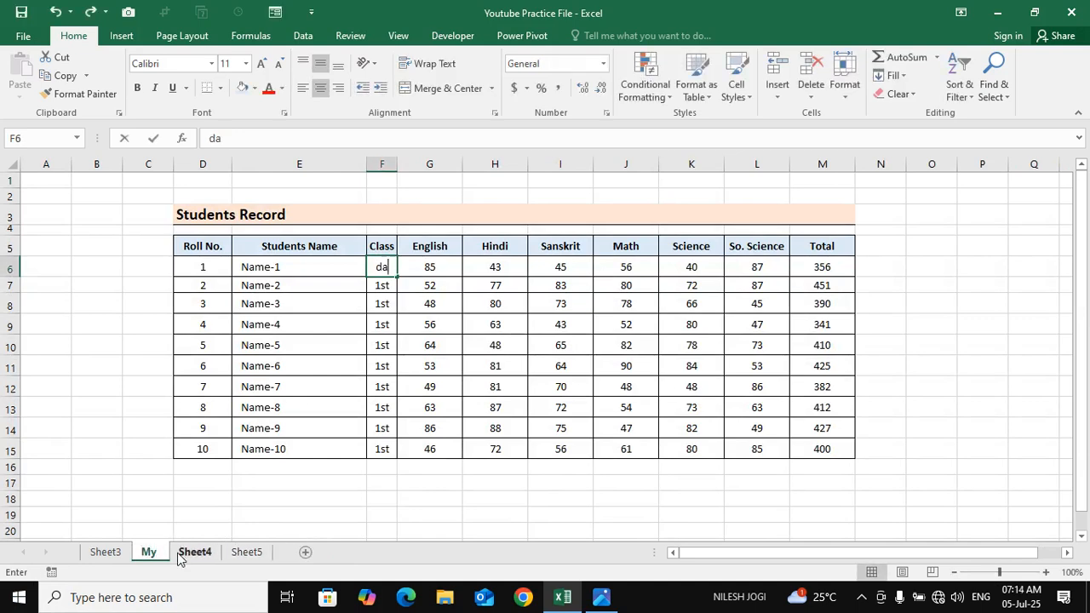
click(149, 515)
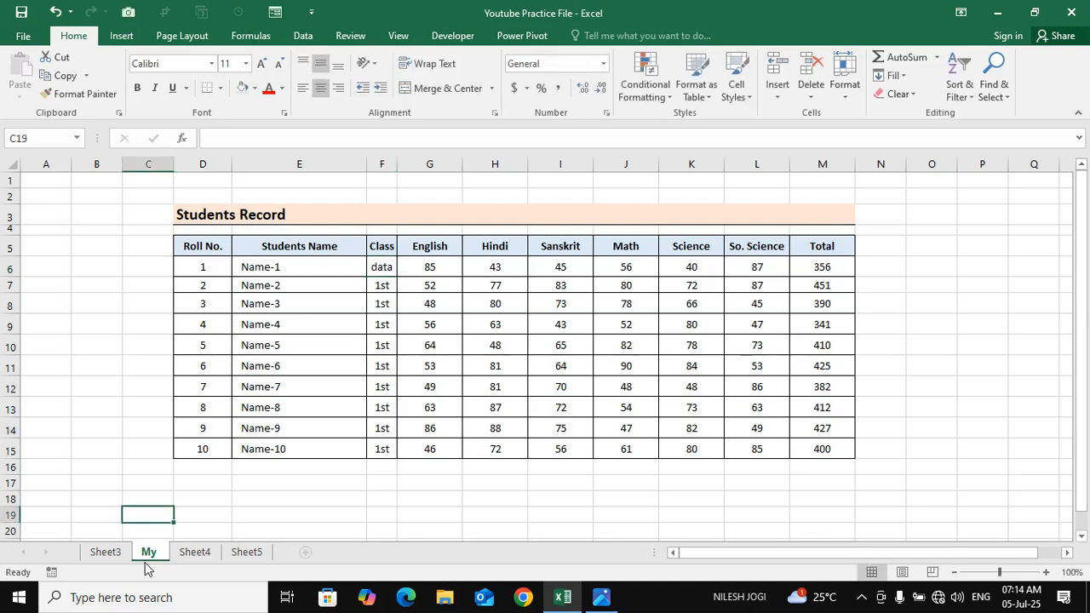
Rename the My sheet as My Data and select a few cells on it
double_click(149, 551)
text(My Data)
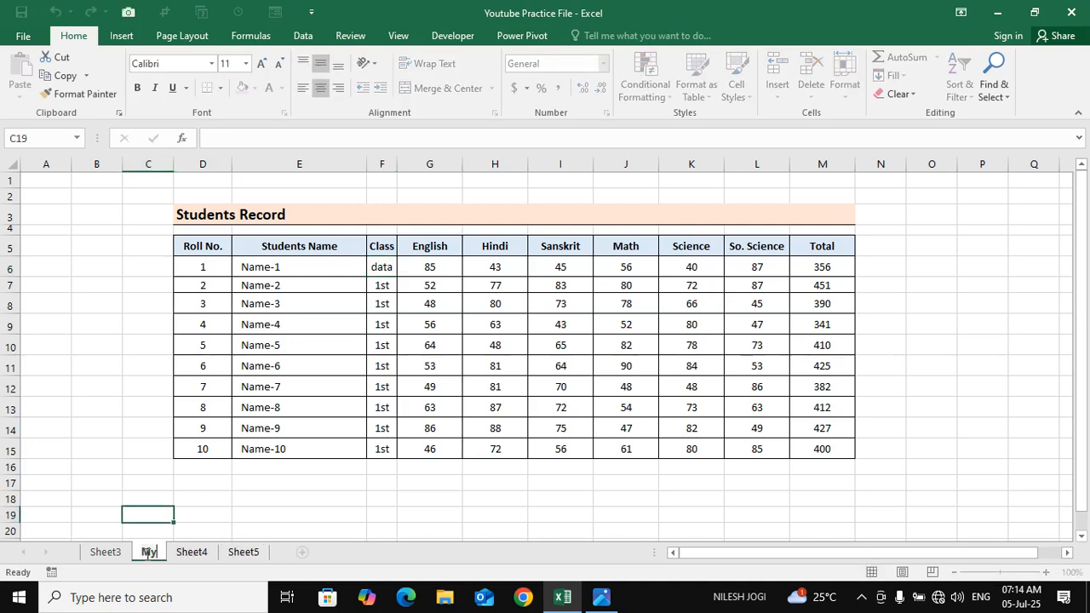
key(Return)
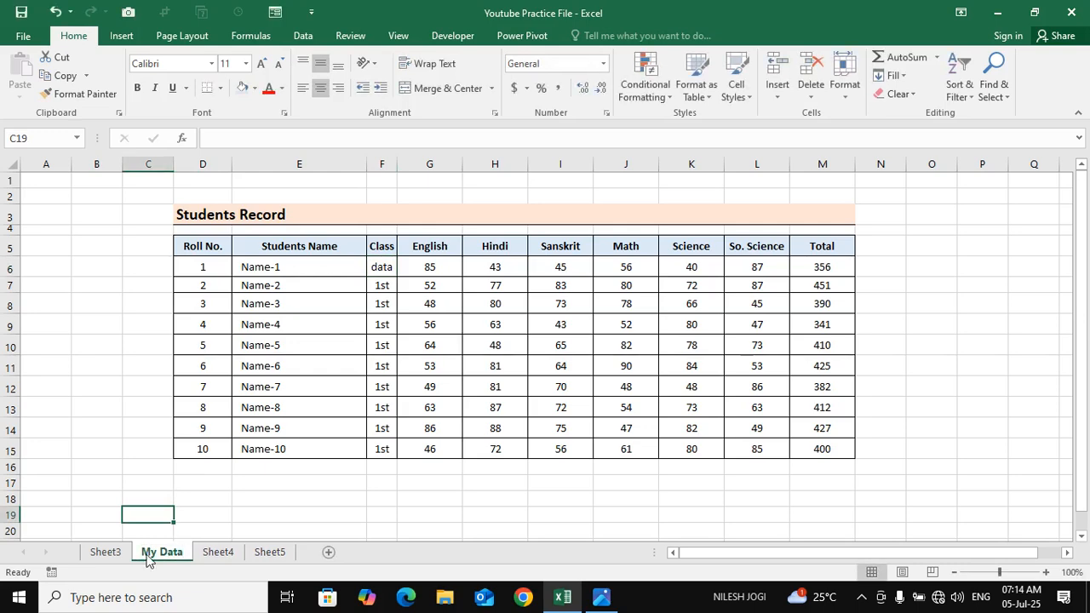
click(200, 500)
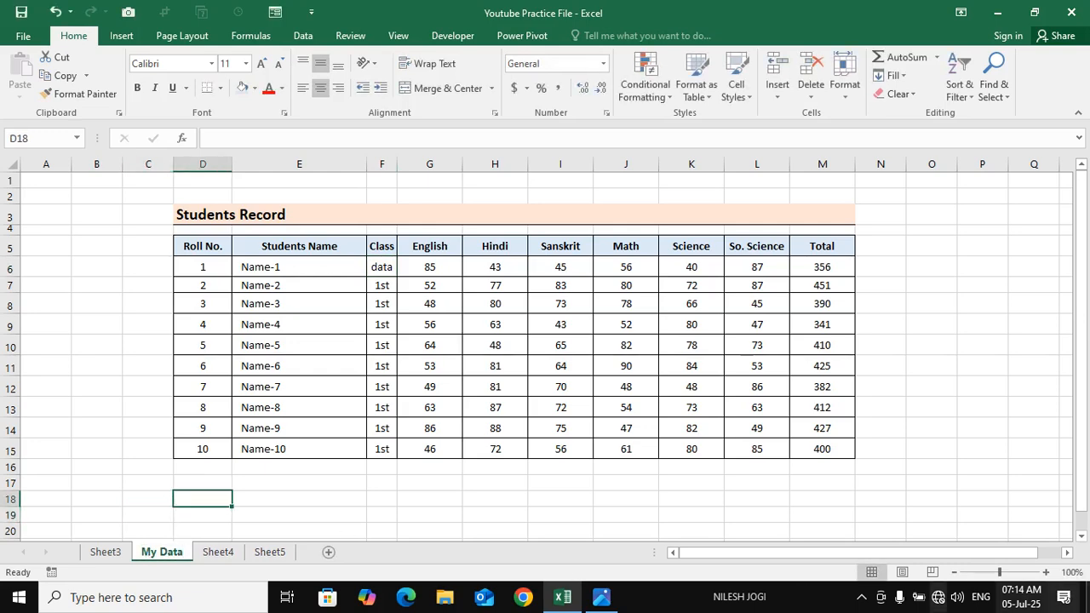
click(307, 387)
click(333, 342)
Rename Sheet3 as New Data
double_click(111, 552)
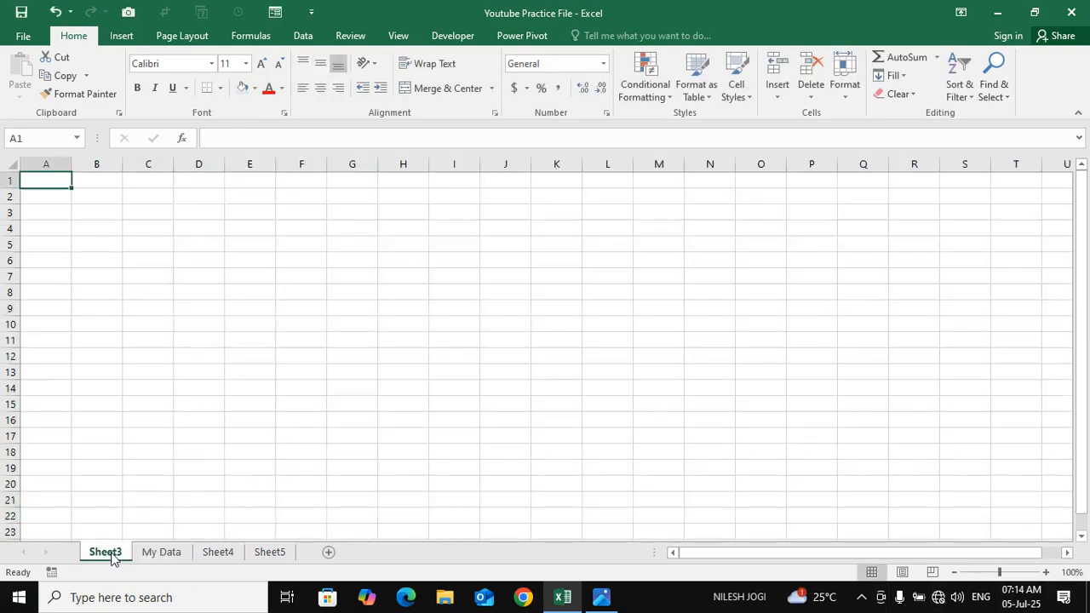
text(New Data)
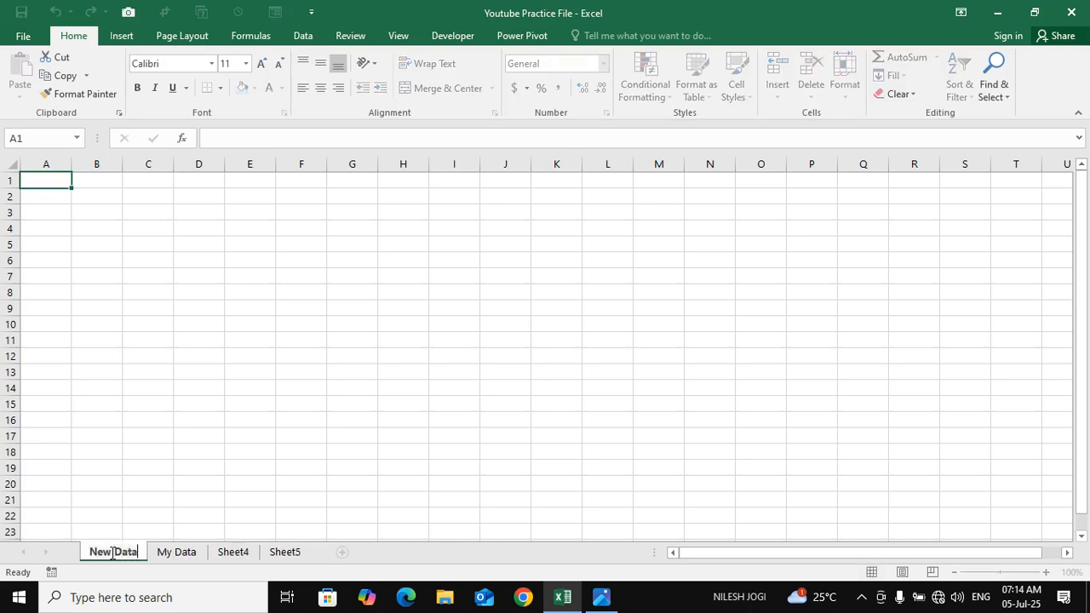
key(Return)
click(167, 372)
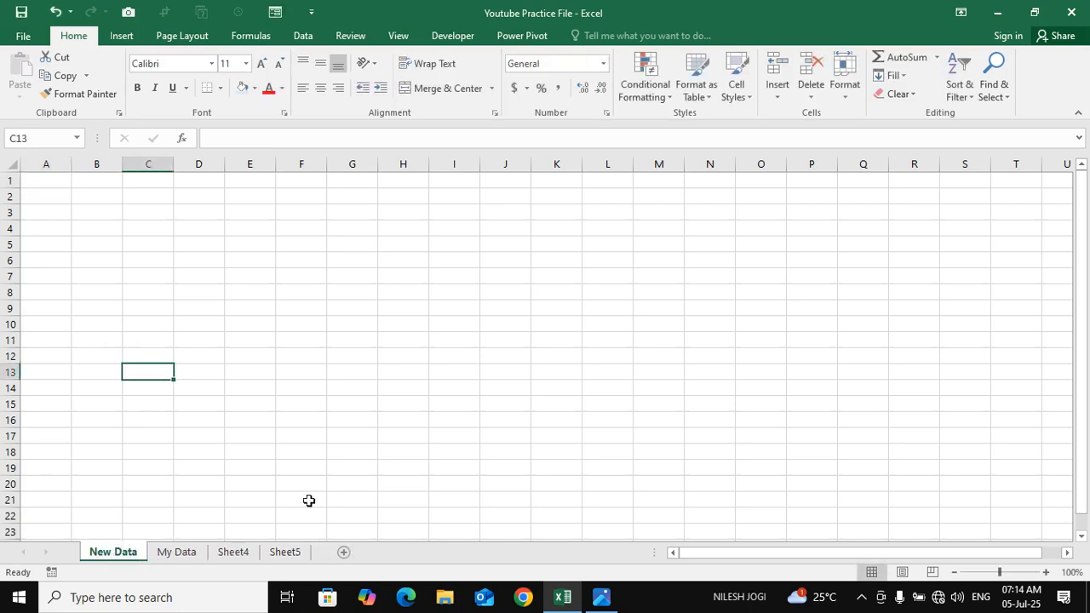
Switch to the My Data sheet and review the available Insert and Delete commands for cells
click(189, 528)
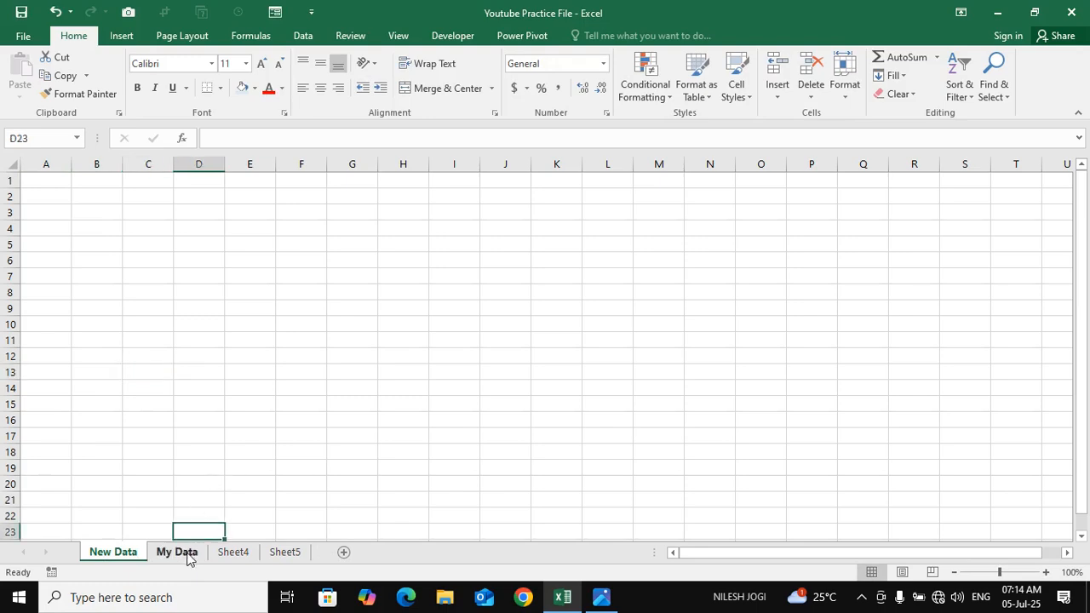
click(188, 553)
click(387, 365)
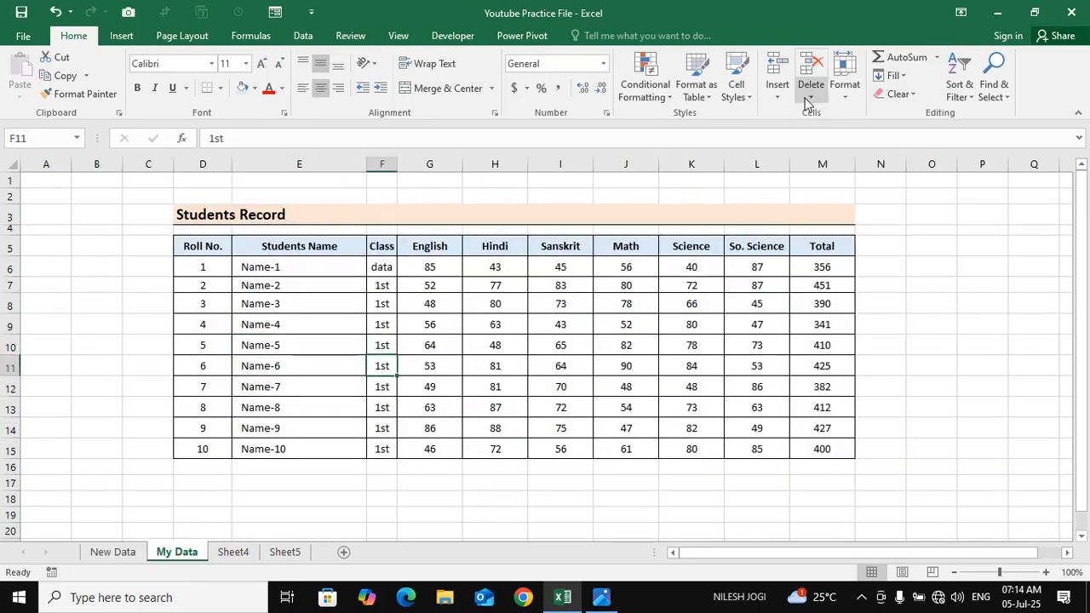
click(776, 92)
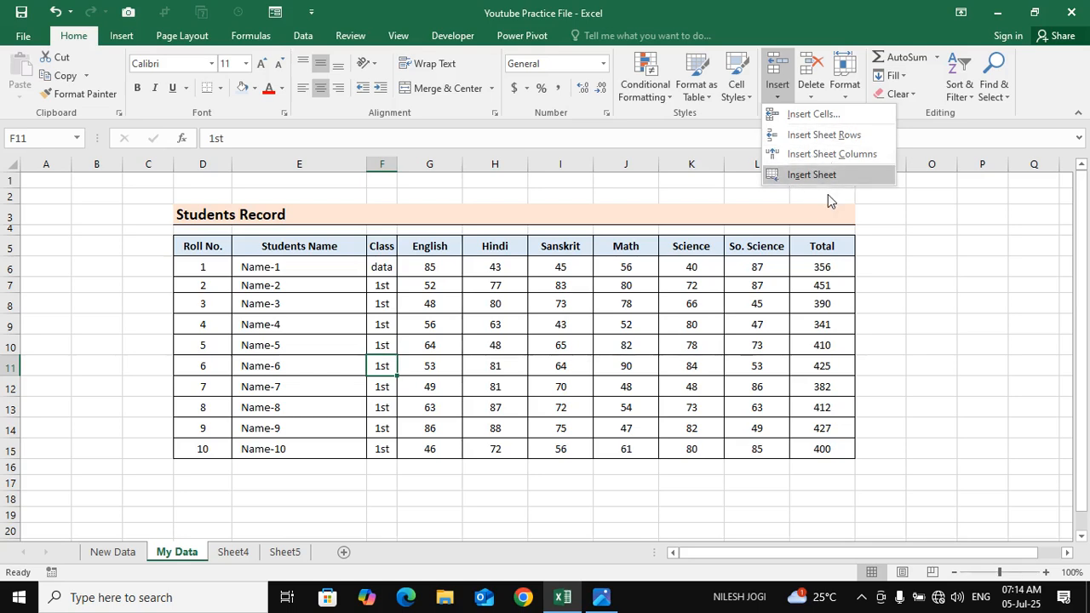
click(477, 365)
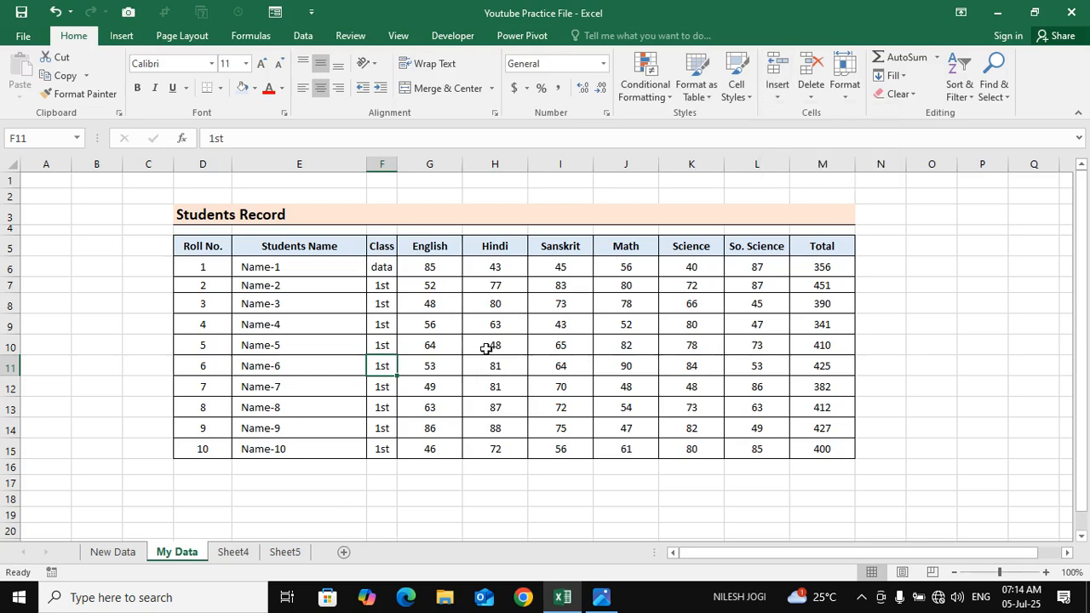
click(492, 318)
click(455, 302)
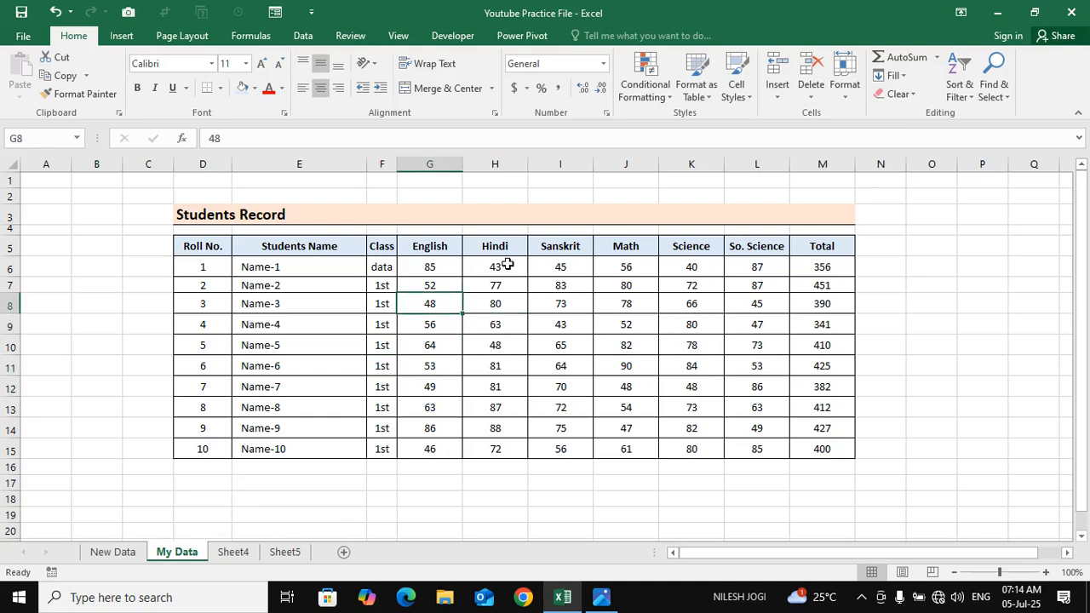
click(358, 429)
Replace the Class entry in F6 with 1st, copied from F7, leaving 1st in both cells
click(385, 267)
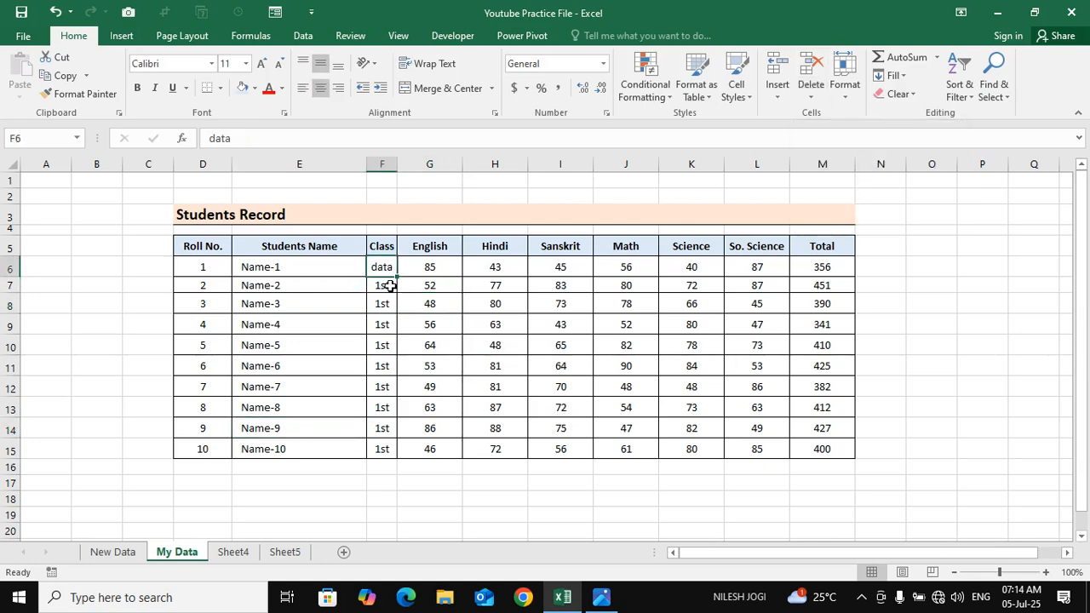
click(382, 286)
key(ctrl+c)
click(385, 269)
key(Return)
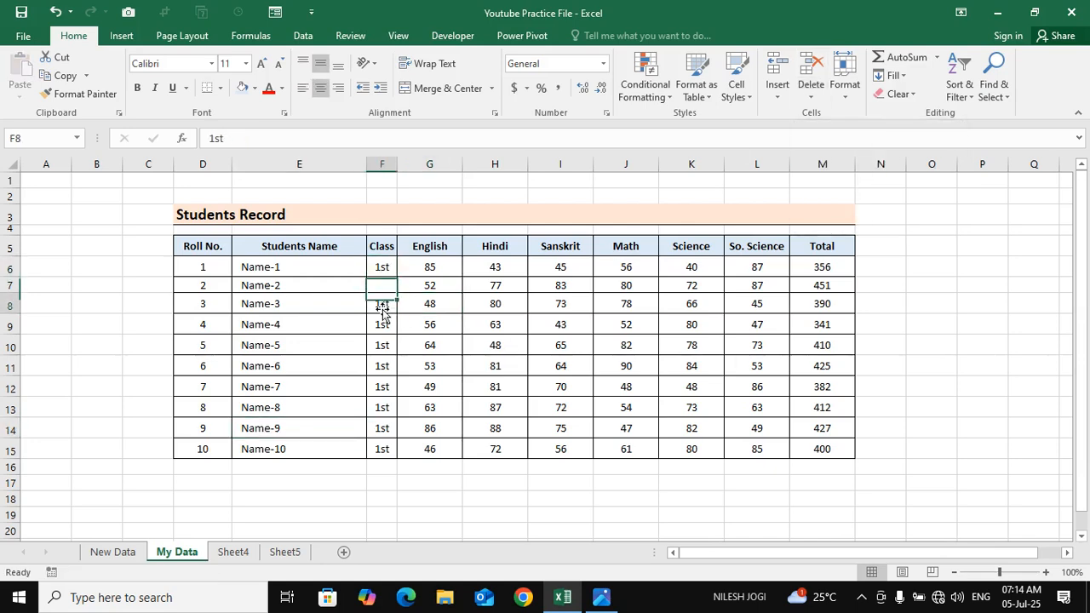
drag(382, 269, 385, 291)
click(385, 289)
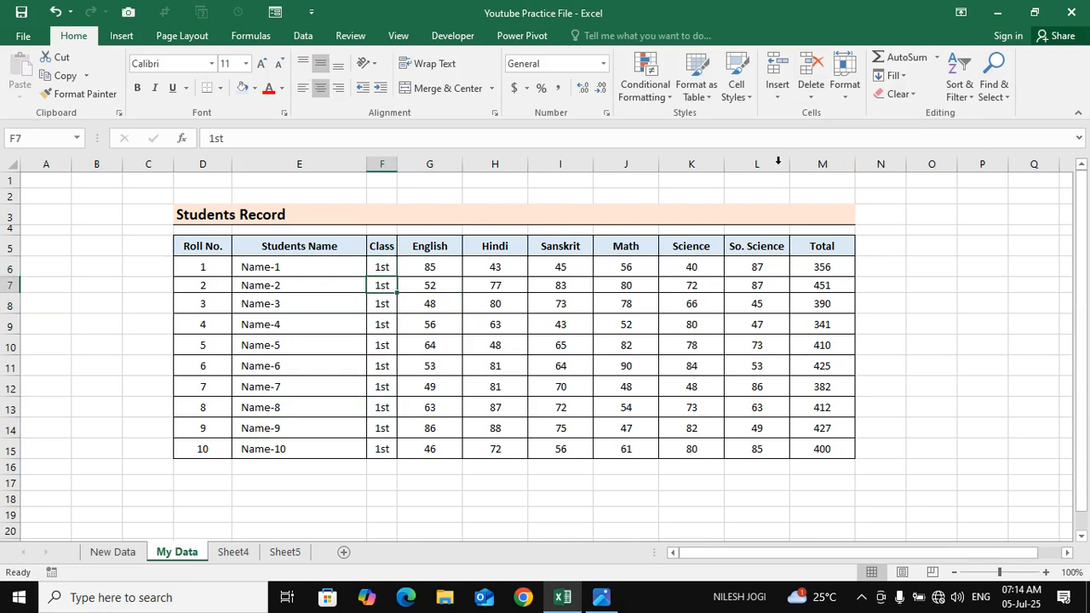
Delete cell F7 with the Shift cells left option and check the shifted values in row 7
click(810, 89)
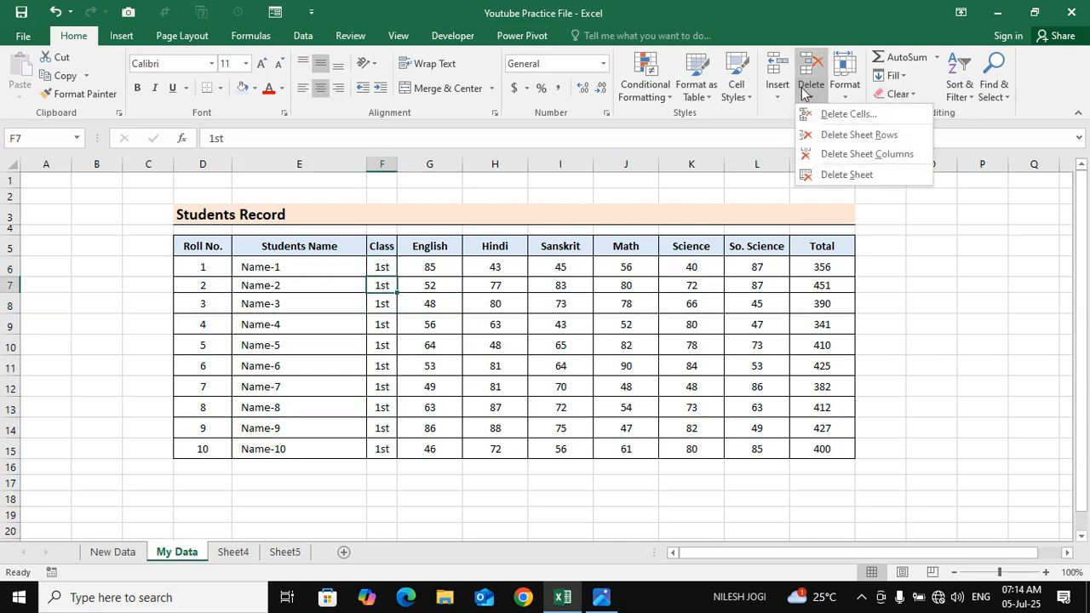
click(891, 119)
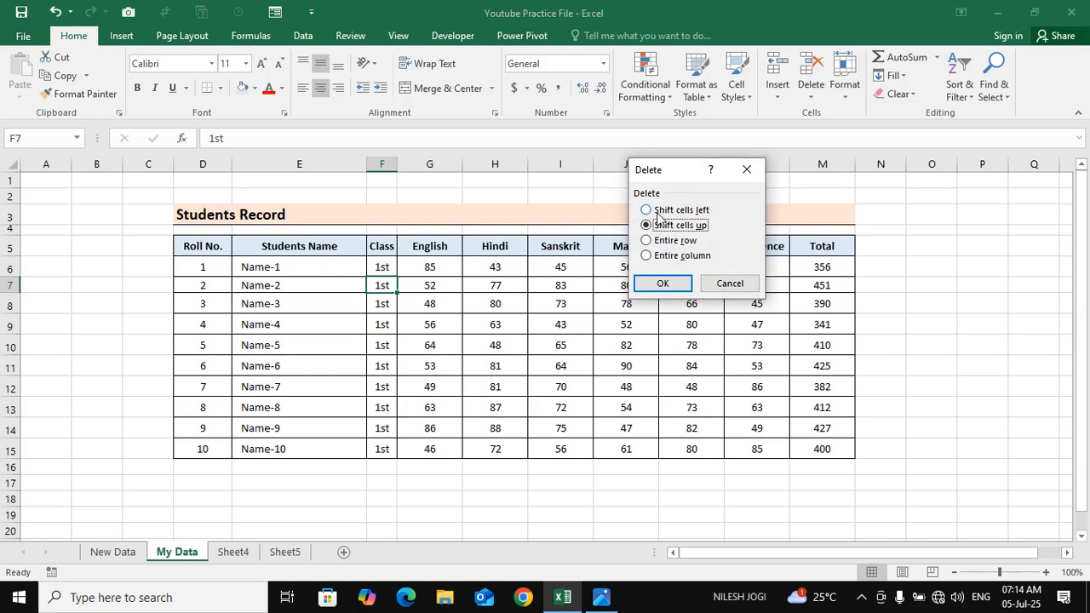
click(658, 211)
click(684, 284)
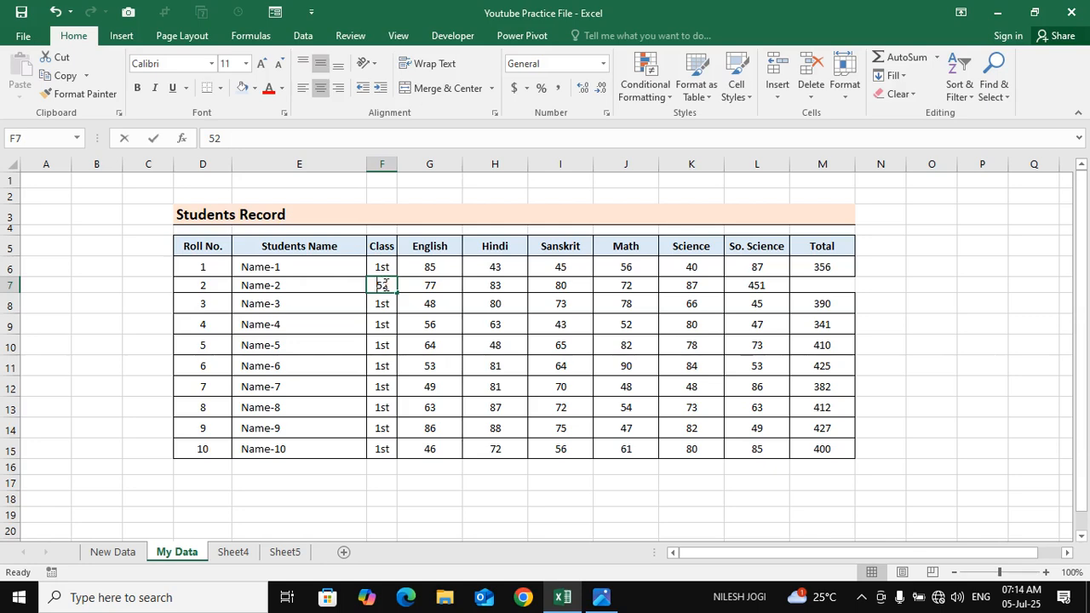
key(Return)
click(385, 287)
drag(813, 285, 535, 279)
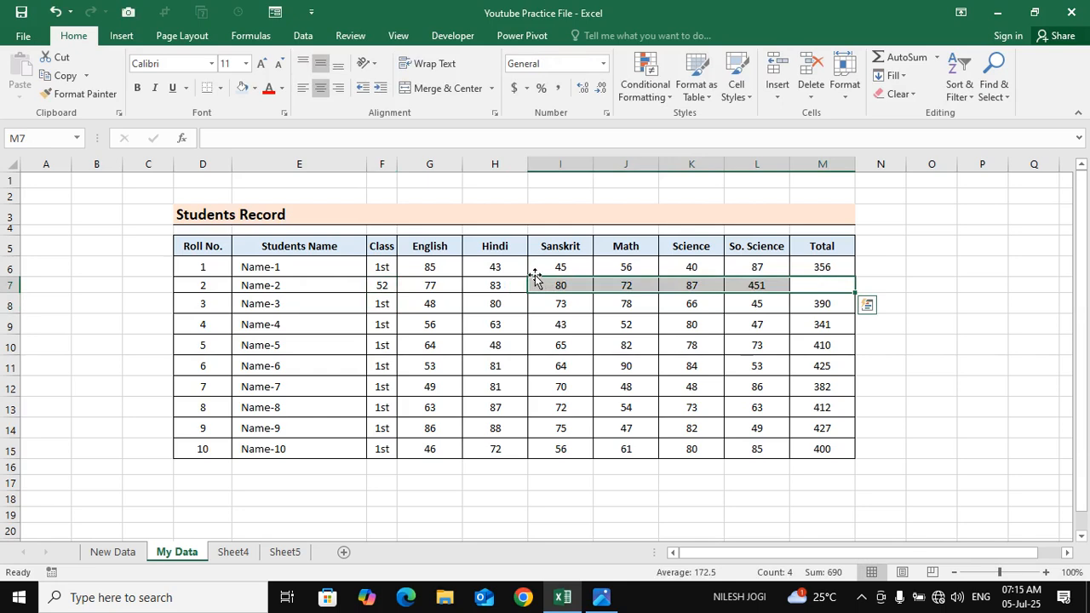
click(387, 283)
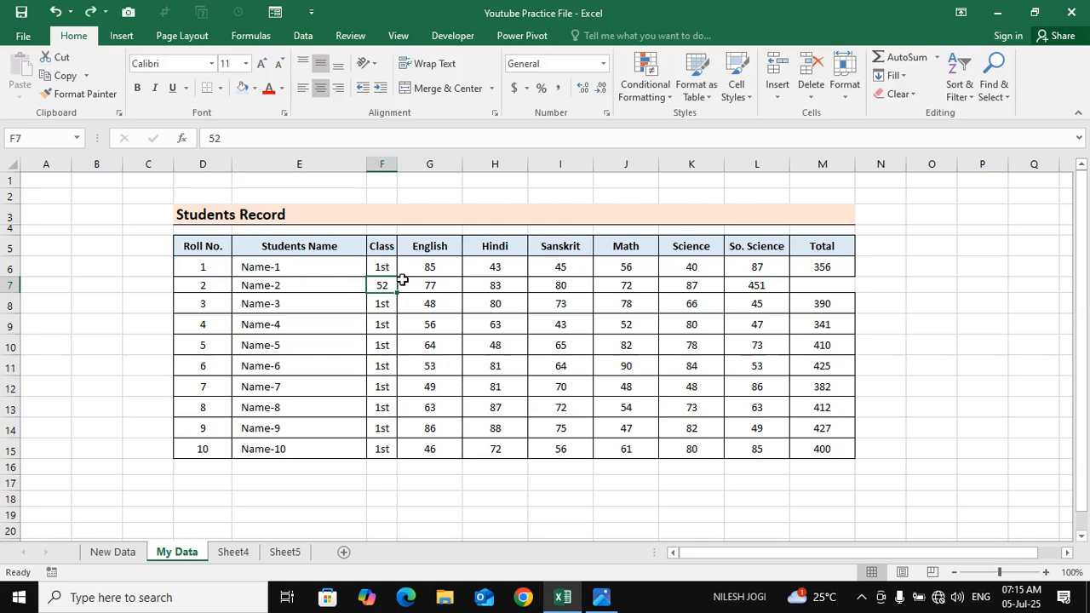
Undo the deletion of cell F7
click(415, 322)
key(ctrl+z)
click(405, 320)
Delete cell F7 again with Shift cells left, check row 7, and undo the deletion
click(382, 283)
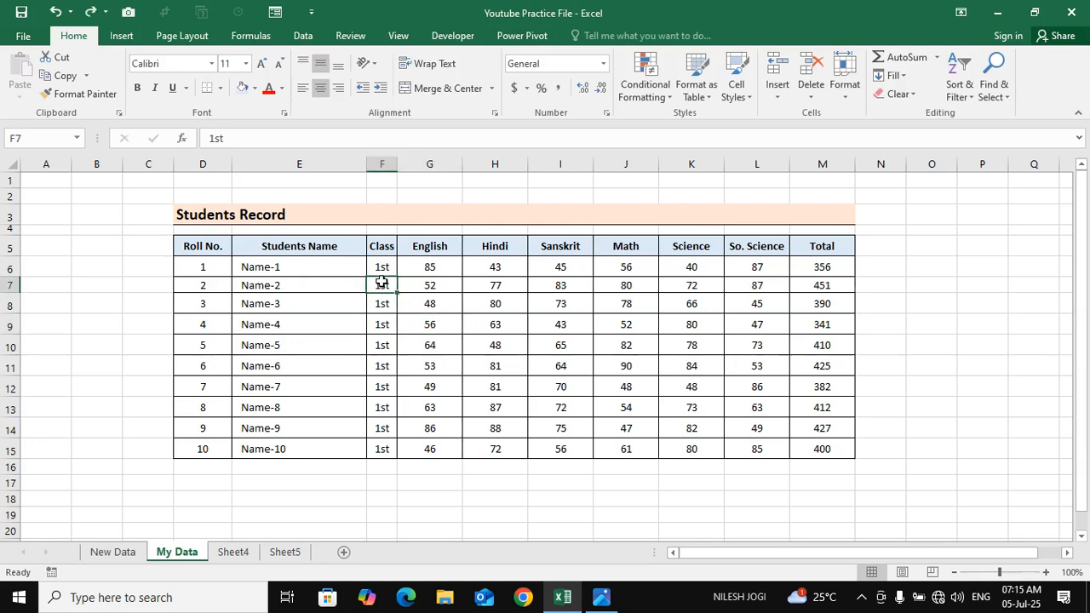
click(811, 87)
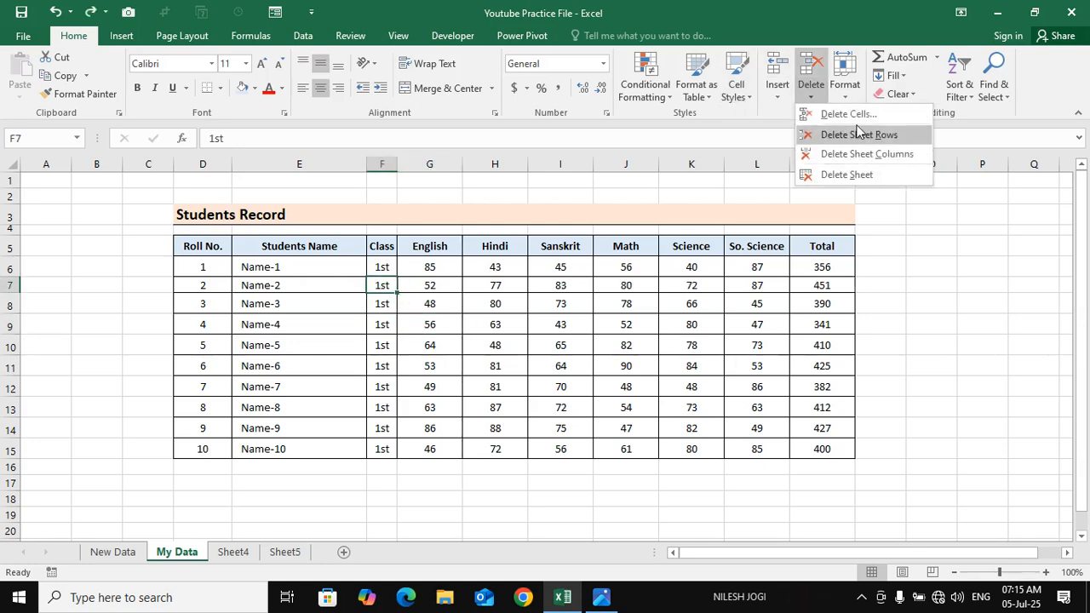
click(848, 114)
click(688, 211)
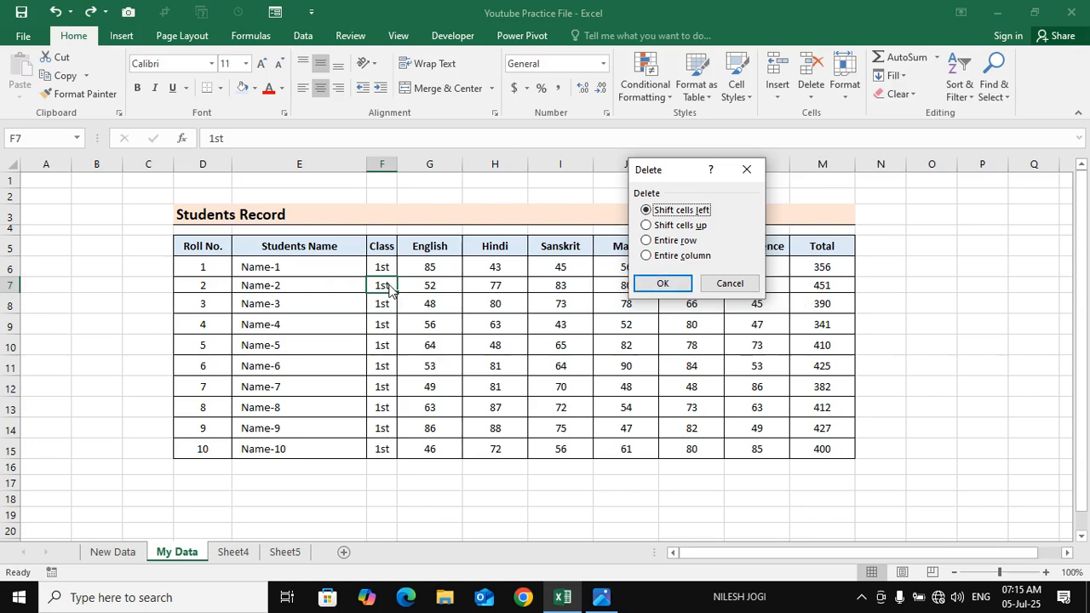
click(679, 284)
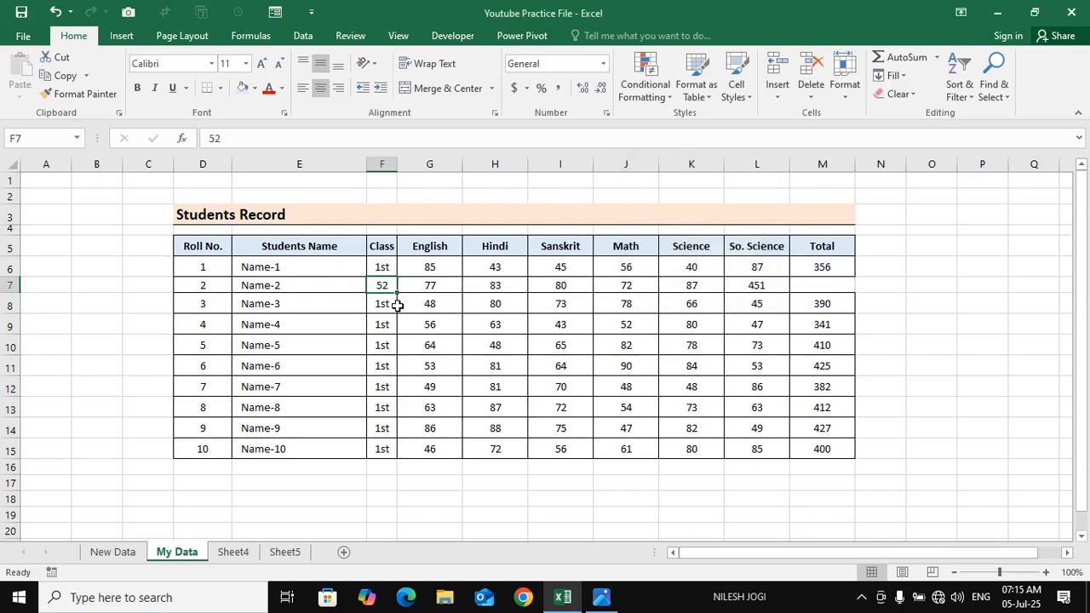
drag(825, 286, 545, 286)
click(384, 285)
key(ctrl+z)
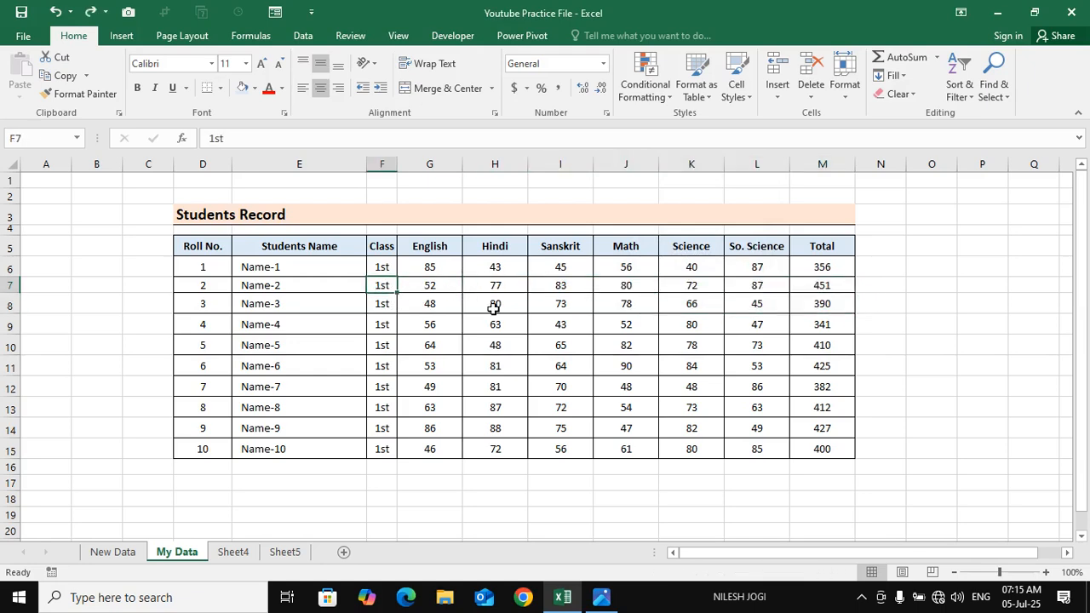
click(493, 305)
Delete cell F6 in the Class column with the Shift cells up option
click(375, 267)
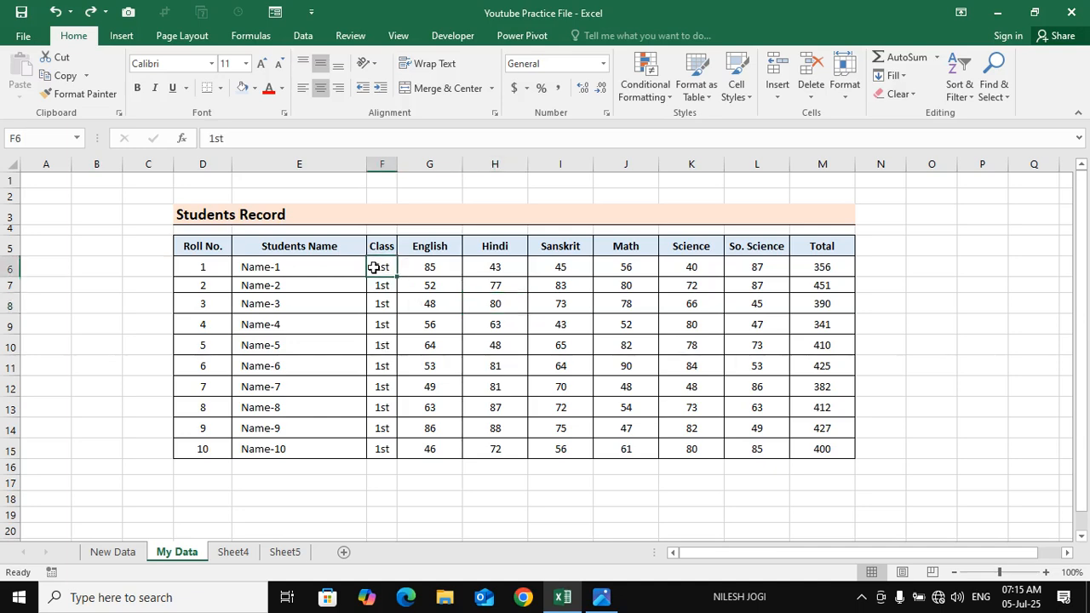
click(822, 88)
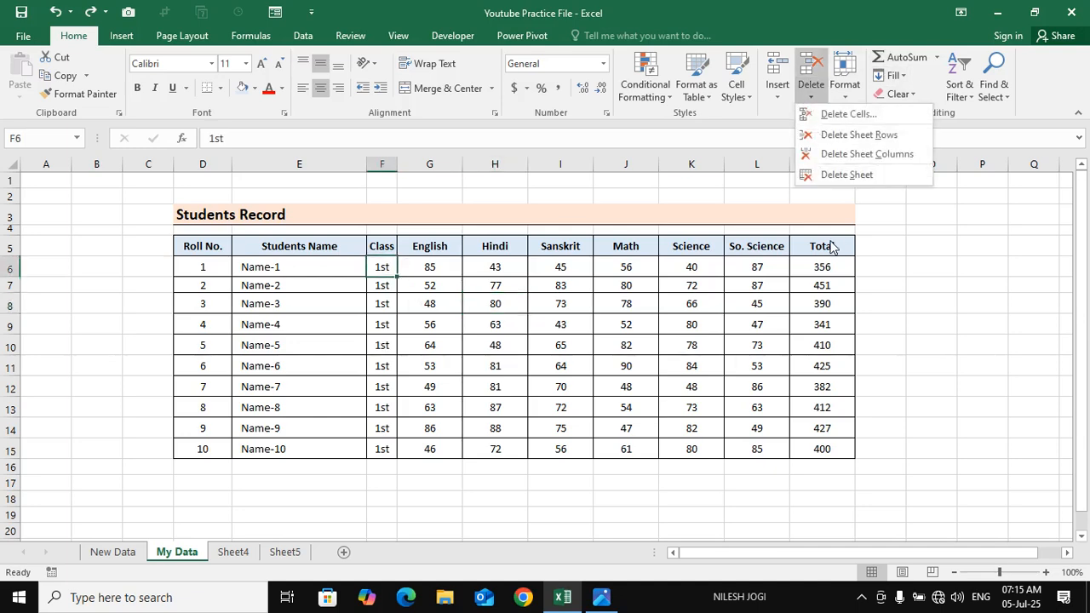
click(863, 121)
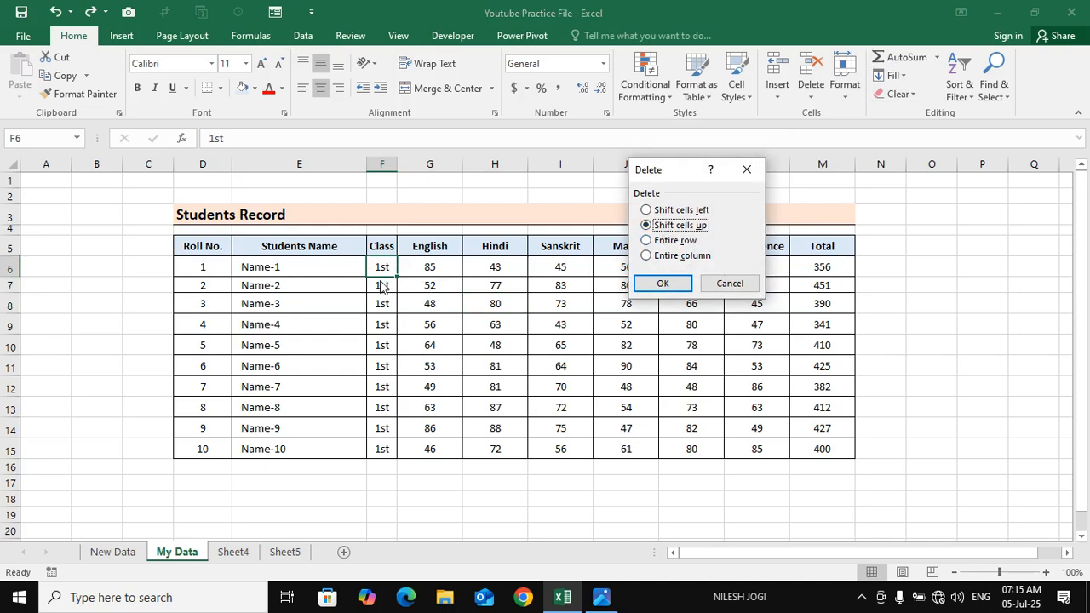
click(662, 284)
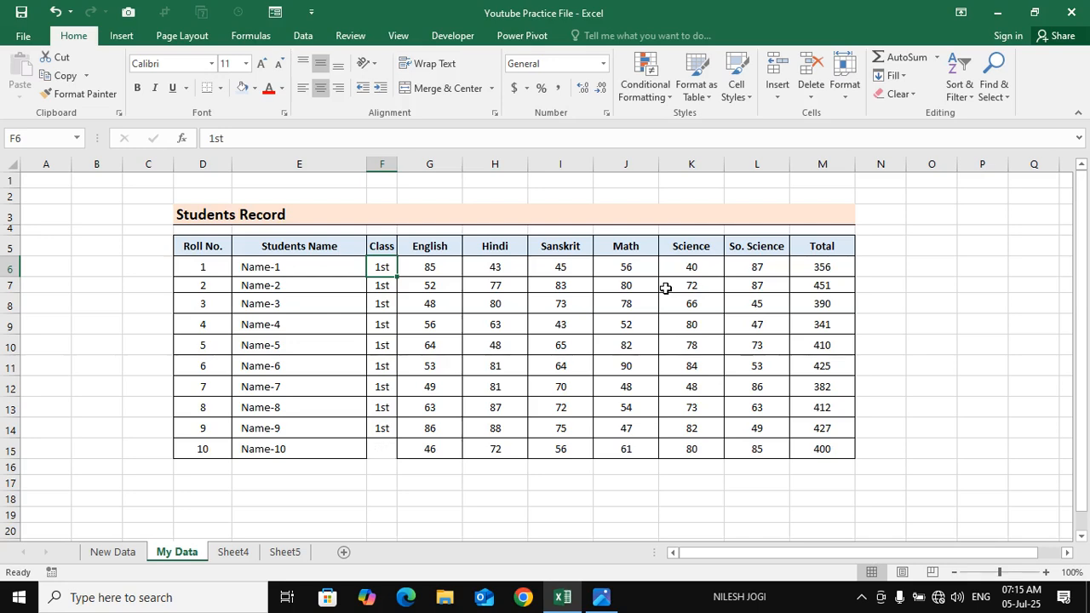
Examine the Class column between F6 and F16 to see how its cells shifted up
click(384, 455)
click(387, 263)
click(383, 453)
drag(383, 453, 410, 289)
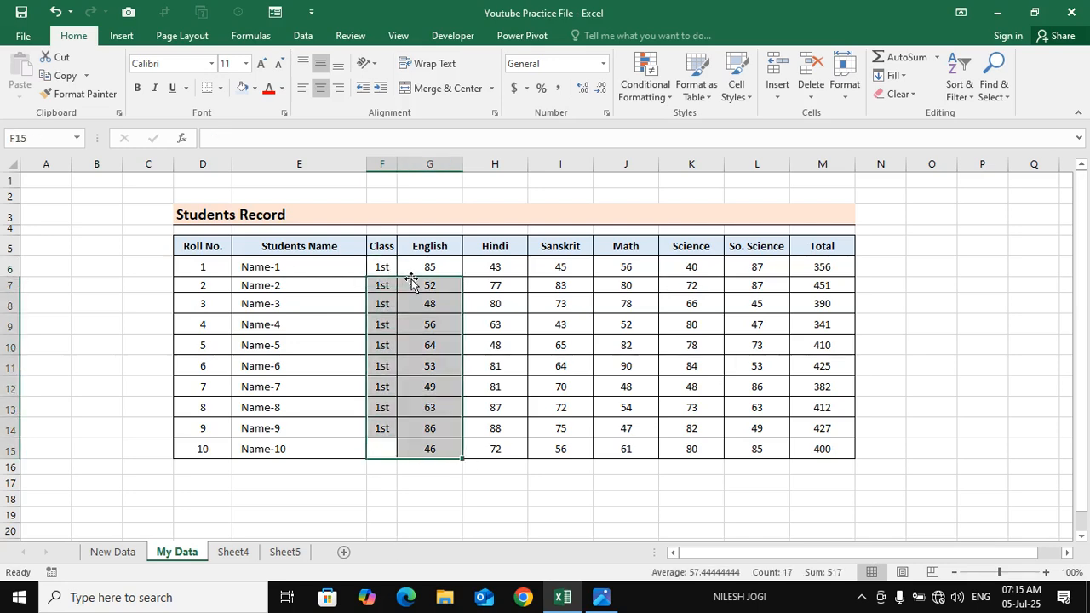
click(390, 382)
click(386, 284)
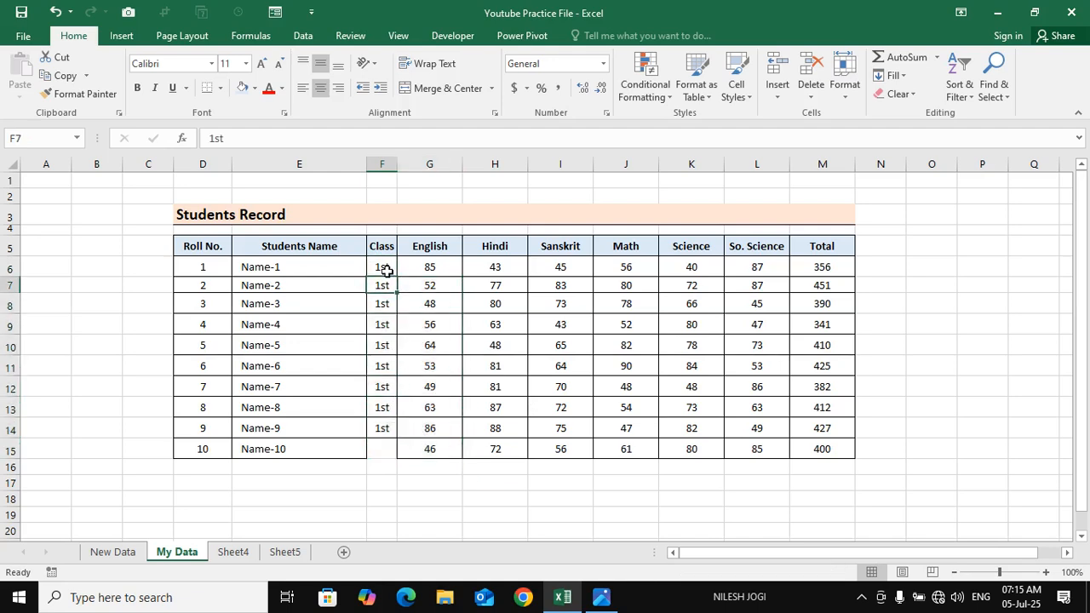
click(387, 269)
mouse_move(392, 445)
mouse_down()
mouse_move(401, 319)
mouse_move(379, 282)
mouse_move(366, 469)
mouse_move(377, 406)
mouse_move(382, 462)
mouse_up()
click(383, 285)
click(386, 267)
click(383, 468)
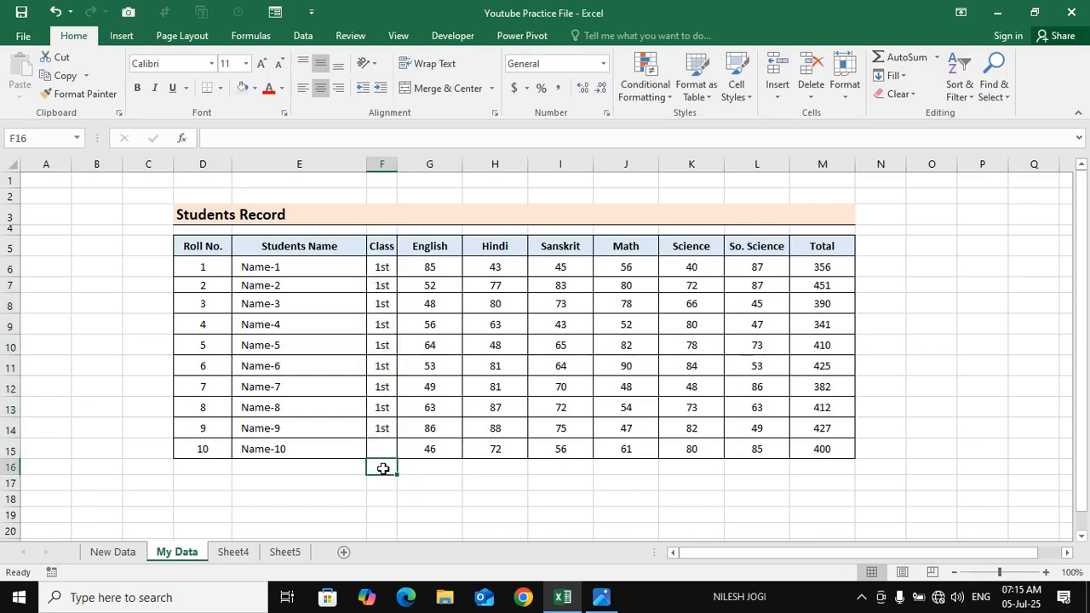
Delete the row containing cell F6 with the Entire row option, check the table, and undo the deletion
click(383, 268)
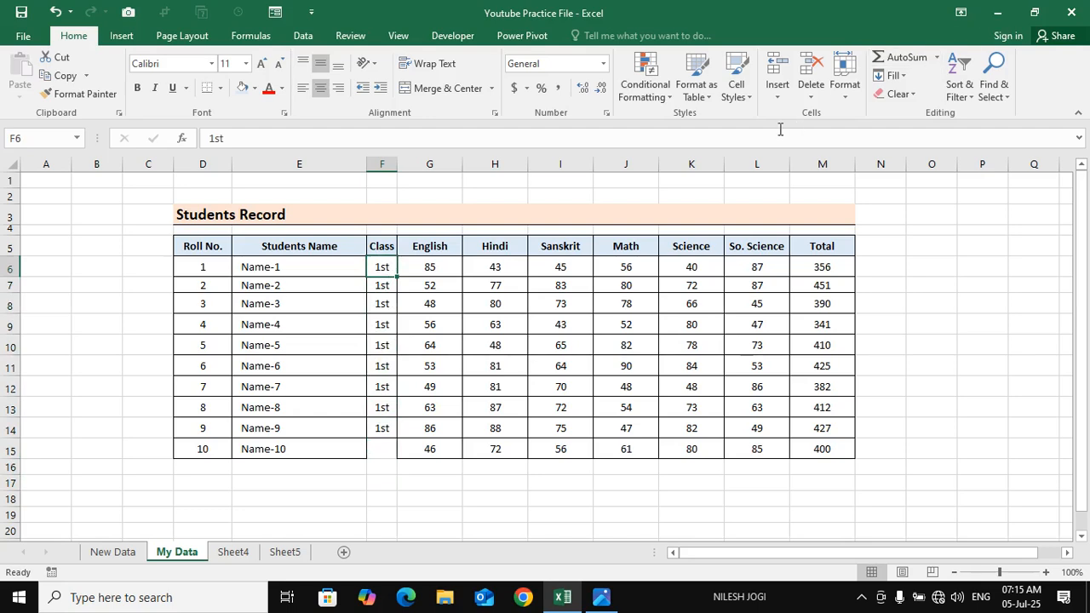
click(812, 97)
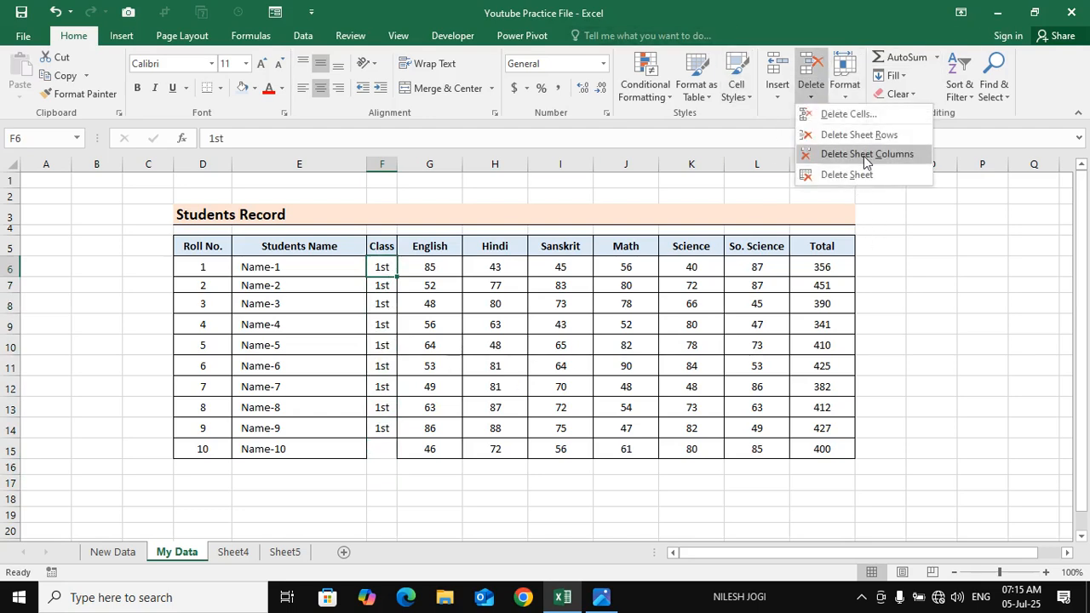
click(851, 115)
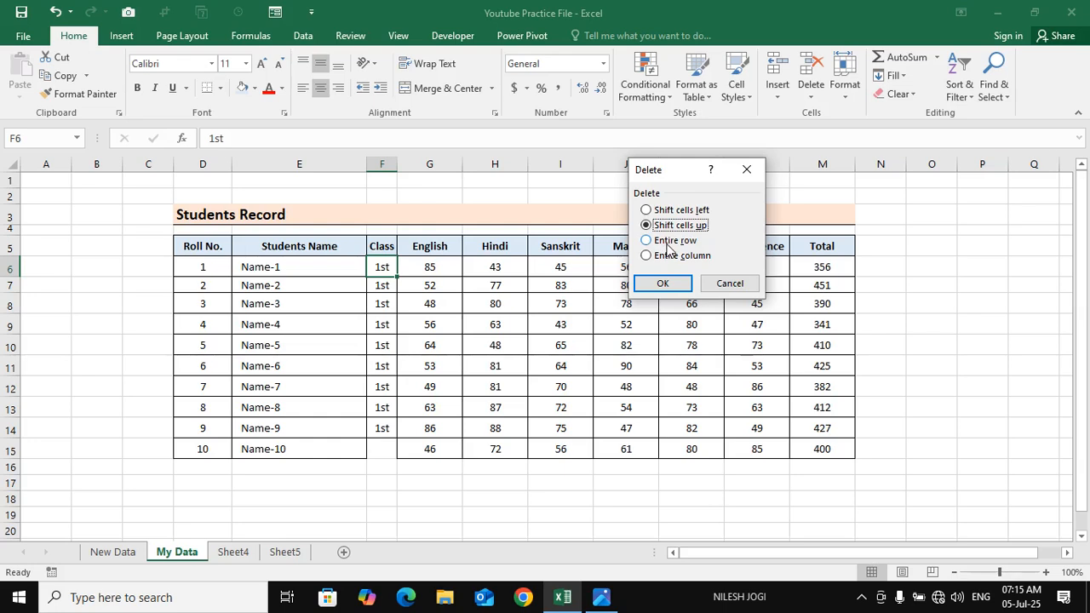
click(669, 241)
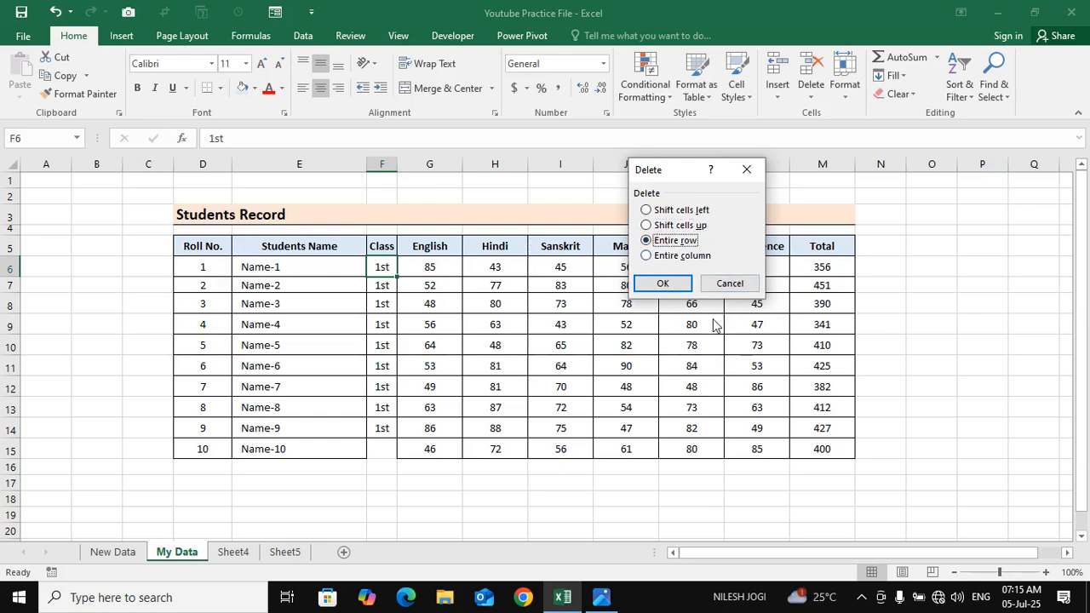
click(660, 283)
drag(208, 267, 870, 260)
key(ctrl+z)
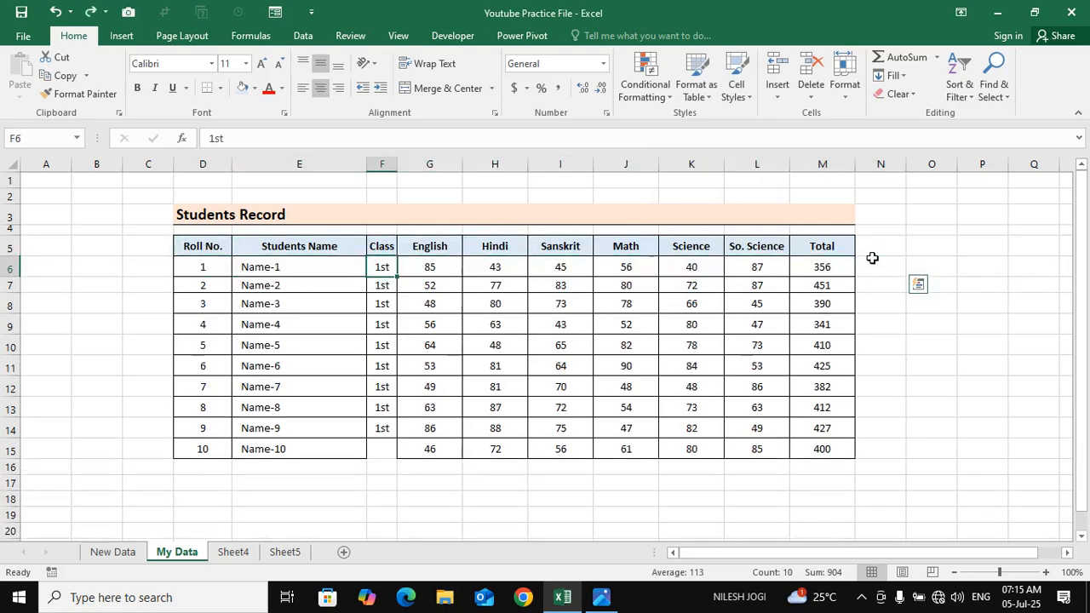
click(561, 345)
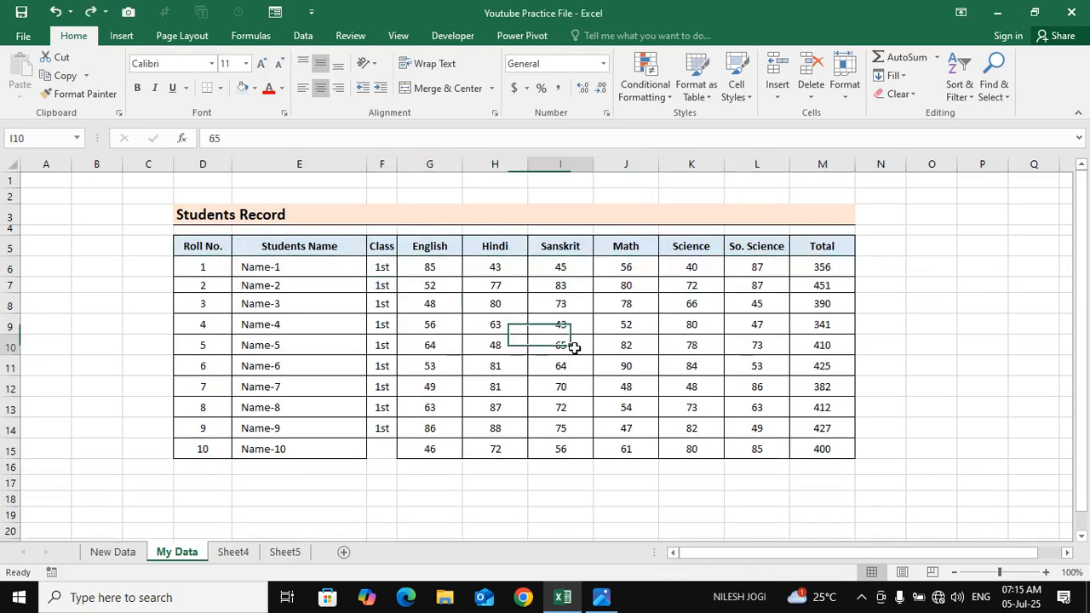
Select the whole of row 6, the Name-1 record, and delete it from the sheet
click(322, 268)
click(5, 269)
right_click(4, 269)
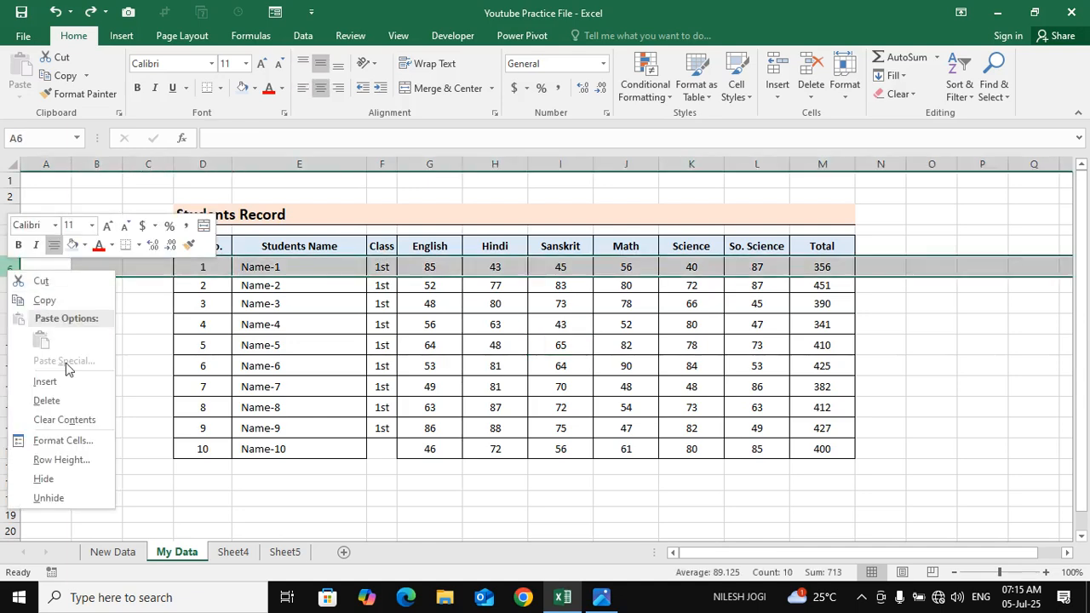
click(41, 301)
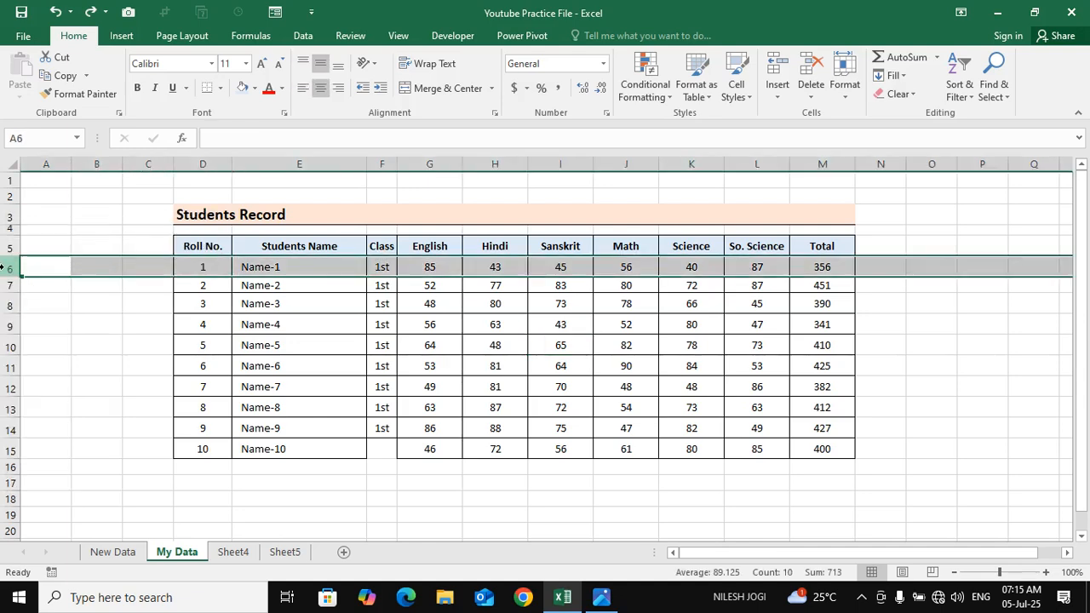
right_click(4, 268)
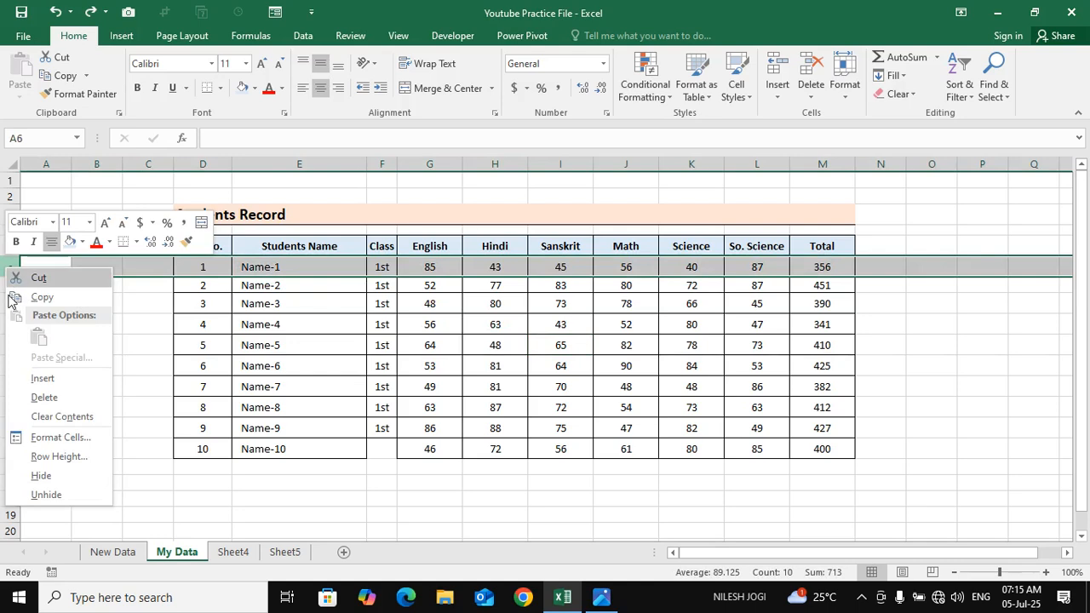
click(45, 397)
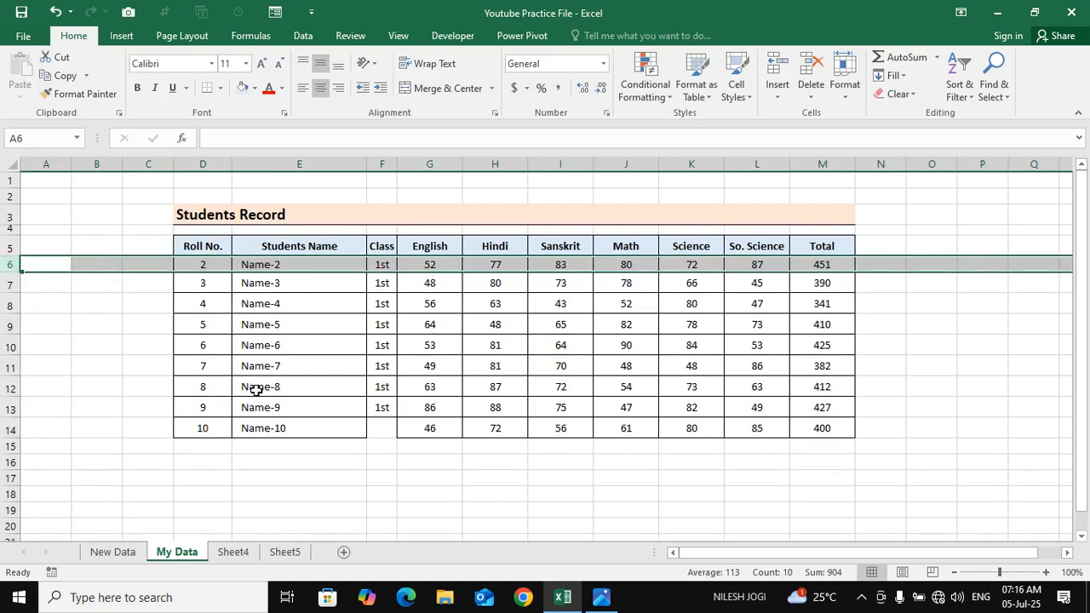
Undo the deletion of row 6, the Name-1 record
key(ctrl+z)
click(255, 389)
click(377, 359)
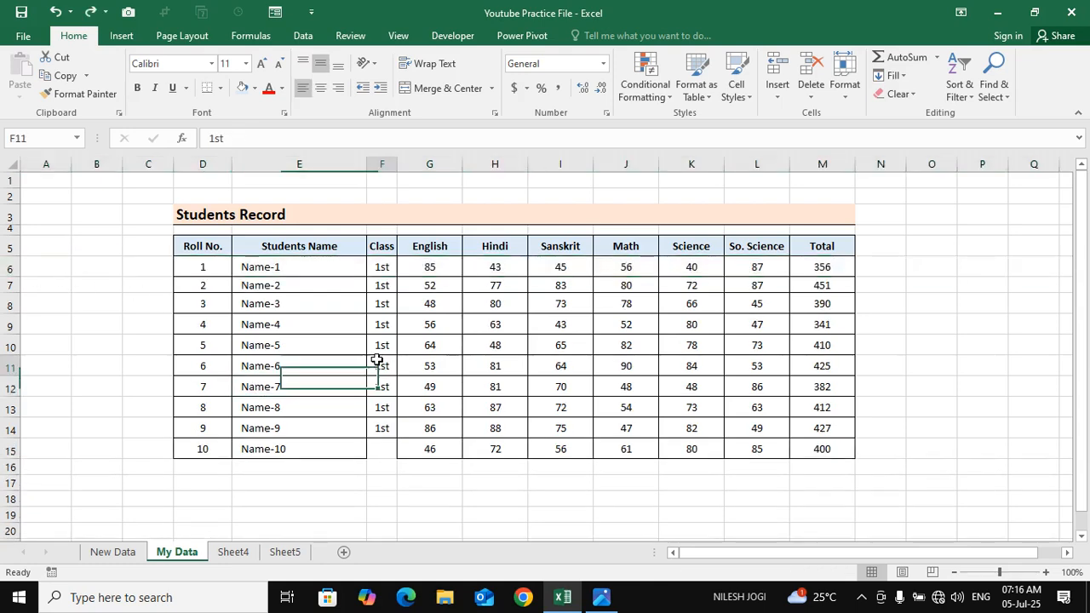
Delete the whole of row 11, the Name-6 record, and undo the deletion
click(9, 362)
mouse_move(9, 362)
mouse_down()
mouse_move(95, 380)
mouse_move(3, 364)
mouse_up()
key(ctrl+minus)
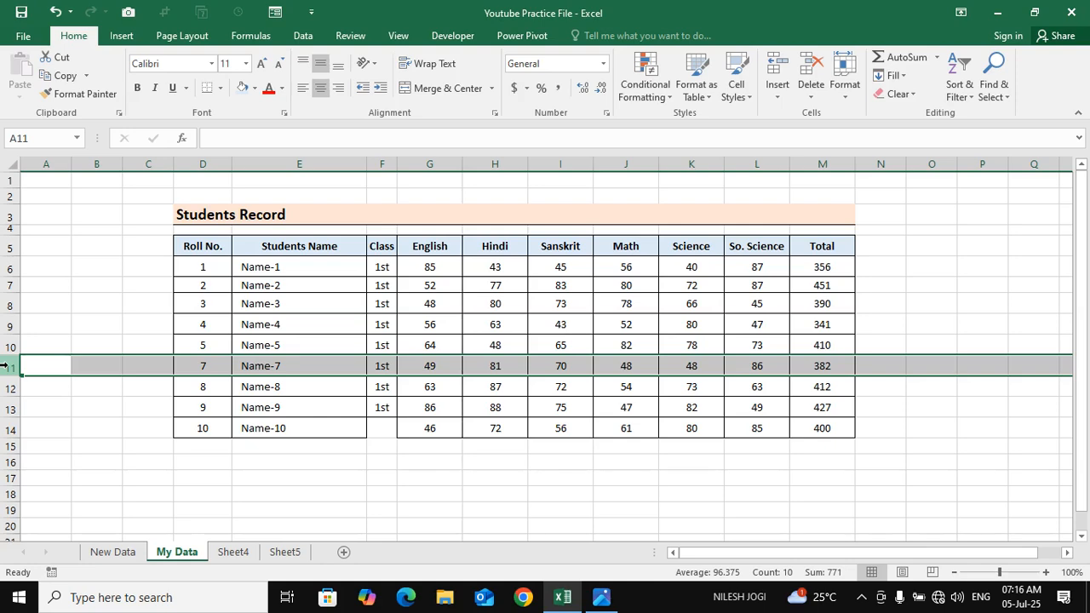
key(ctrl+z)
click(338, 389)
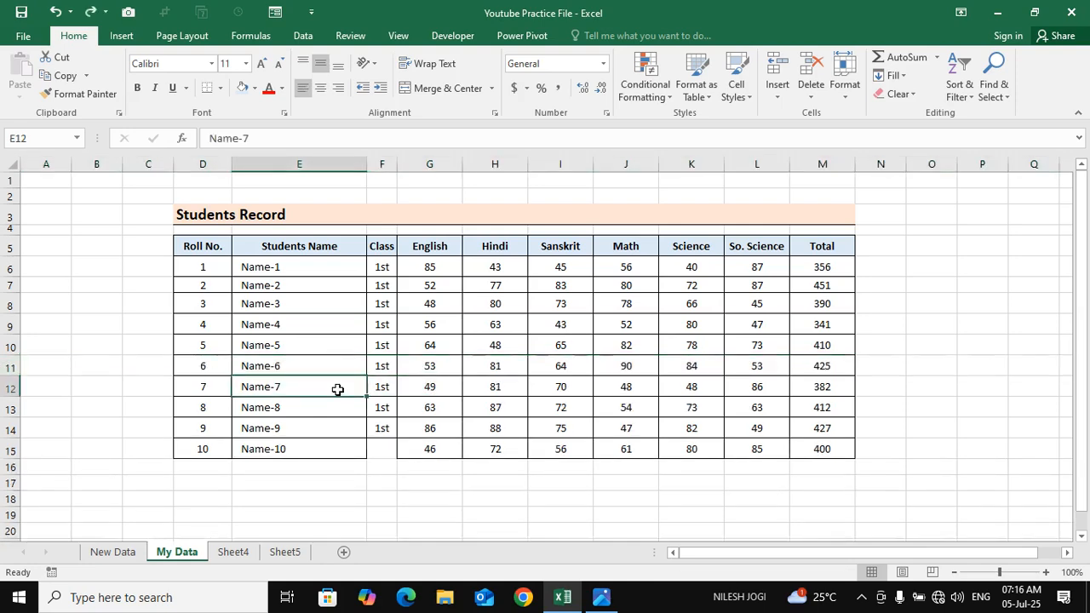
Fill the empty Class cell F15 for Name-10 with the value from F14 above it
click(381, 454)
drag(384, 434, 382, 447)
key(ctrl+d)
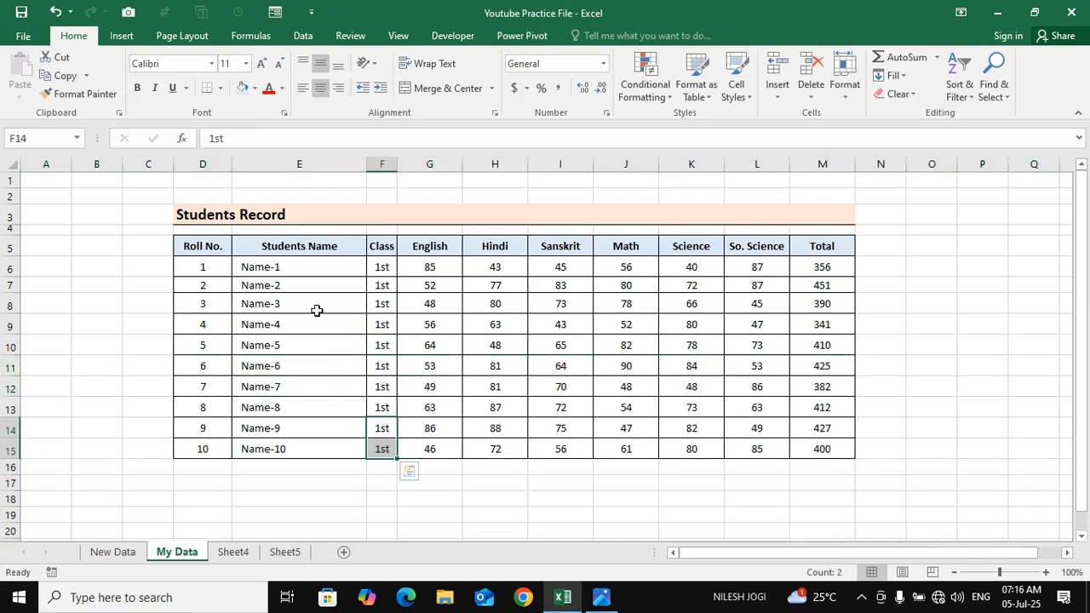
Delete the Class column from cell F6 with the Entire column option and undo the deletion
click(381, 268)
click(810, 92)
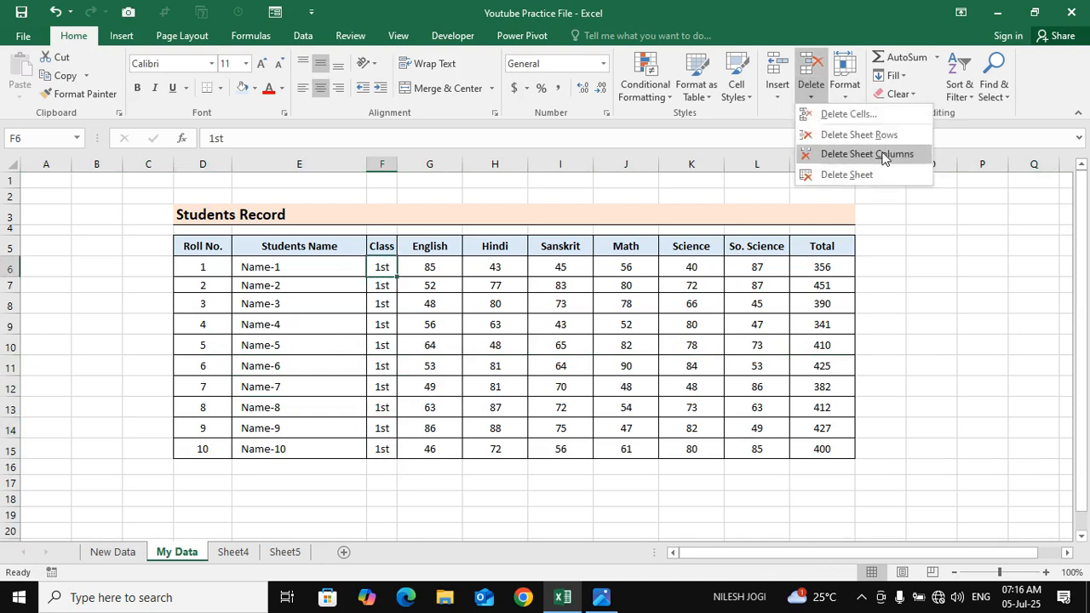
click(862, 113)
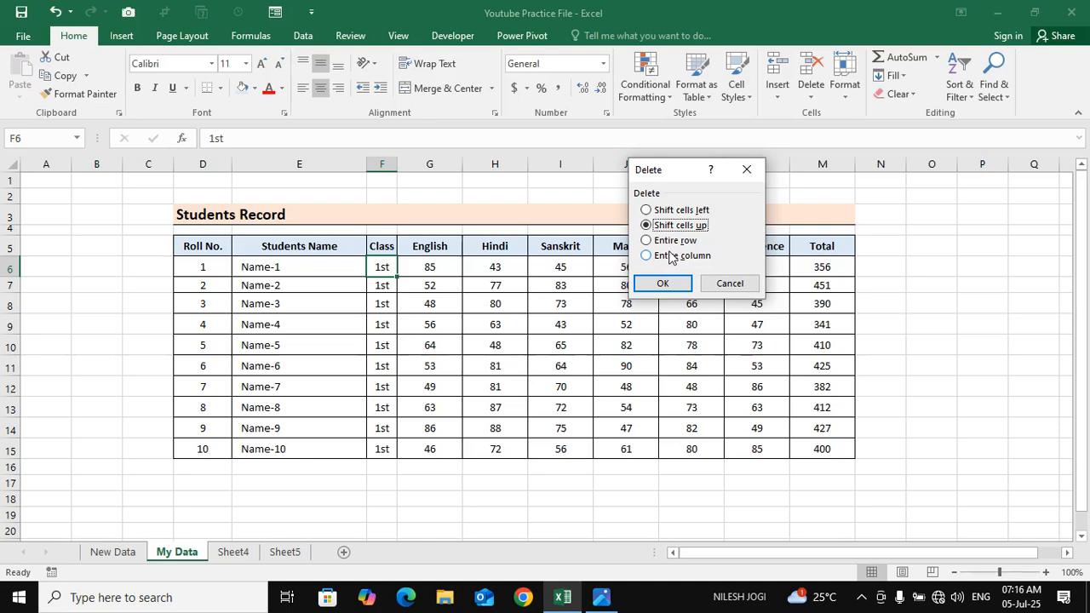
click(697, 256)
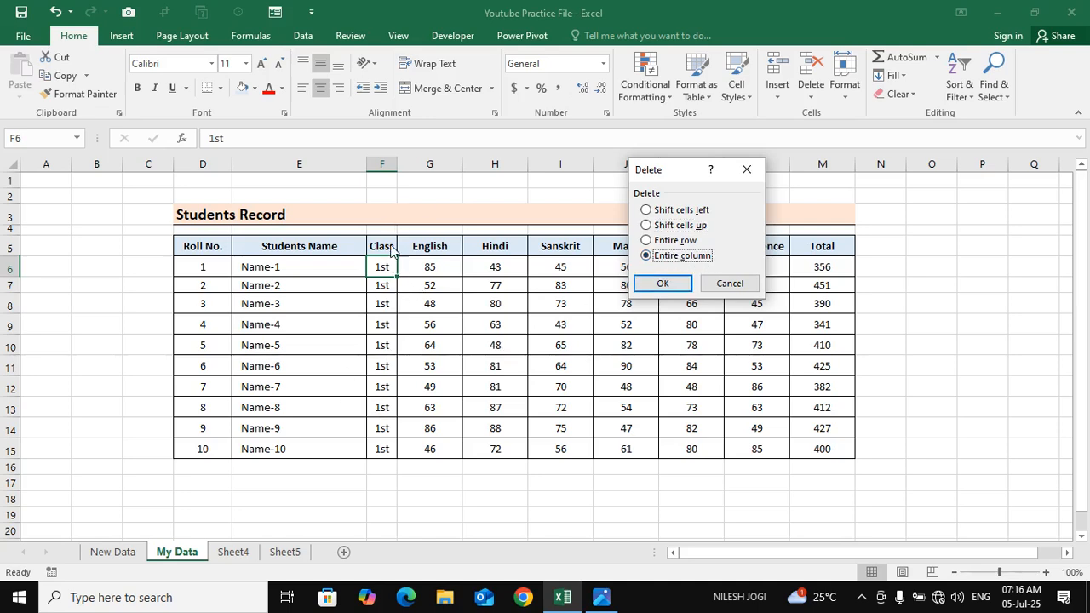
click(669, 284)
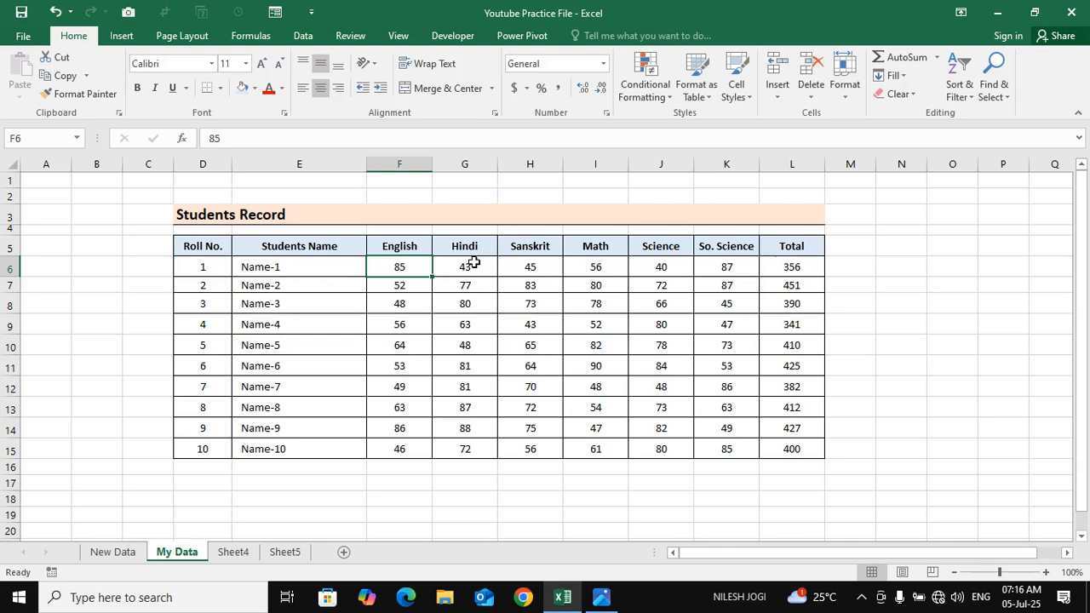
key(ctrl+z)
click(494, 403)
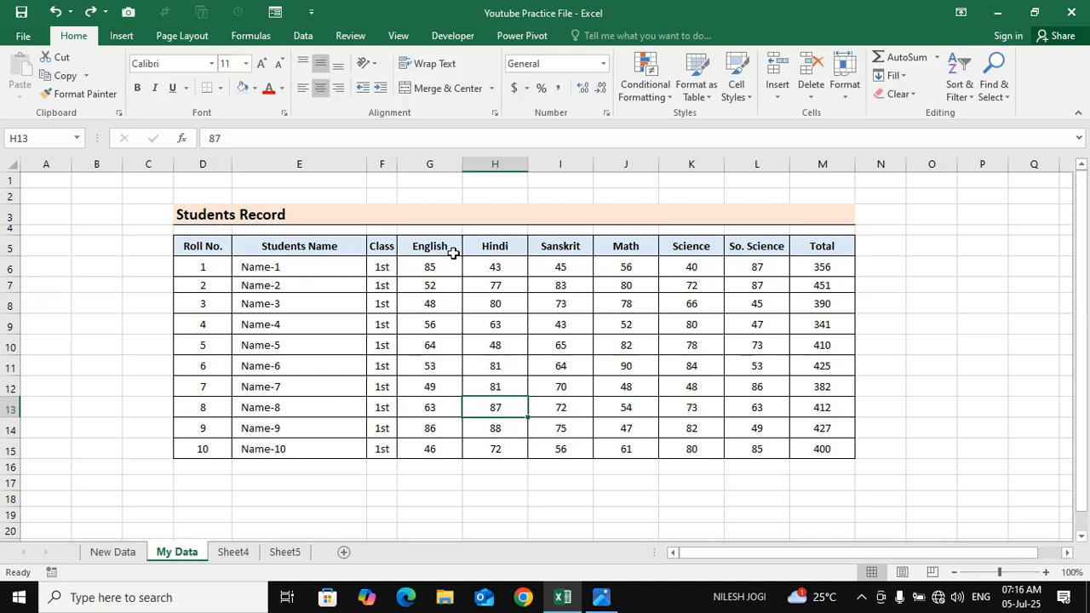
Examine the Format options for row height, column width, visibility, sheet organization and protection
click(847, 94)
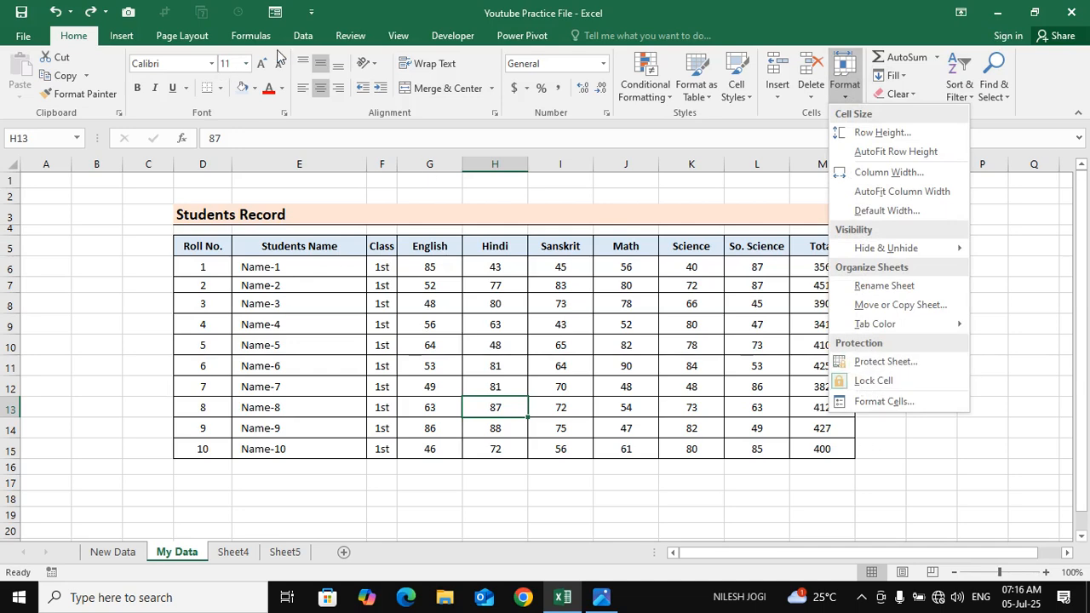
click(363, 40)
click(363, 40)
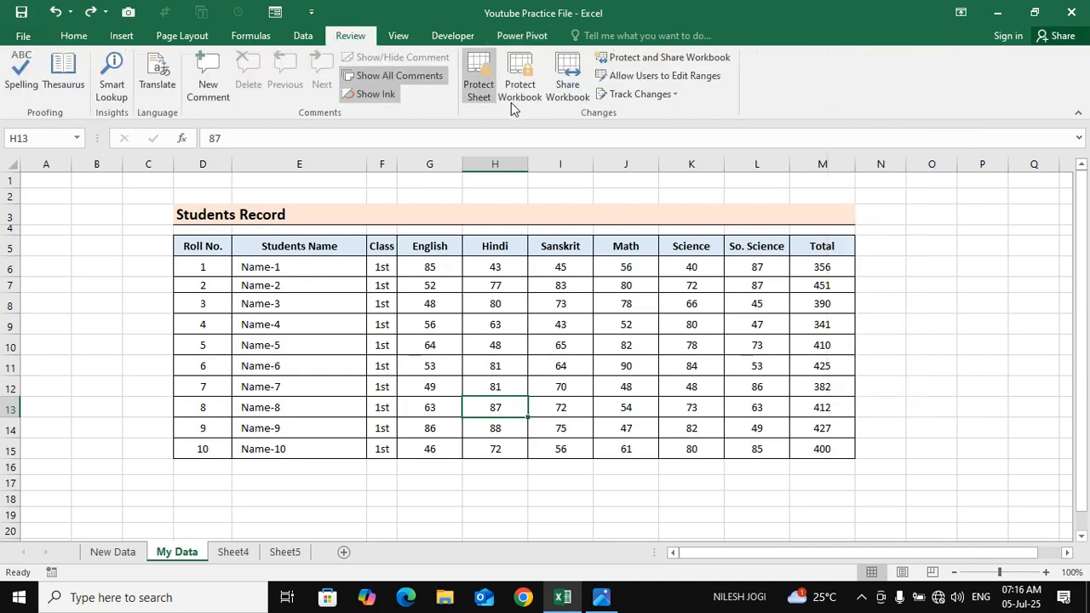
click(74, 36)
click(844, 75)
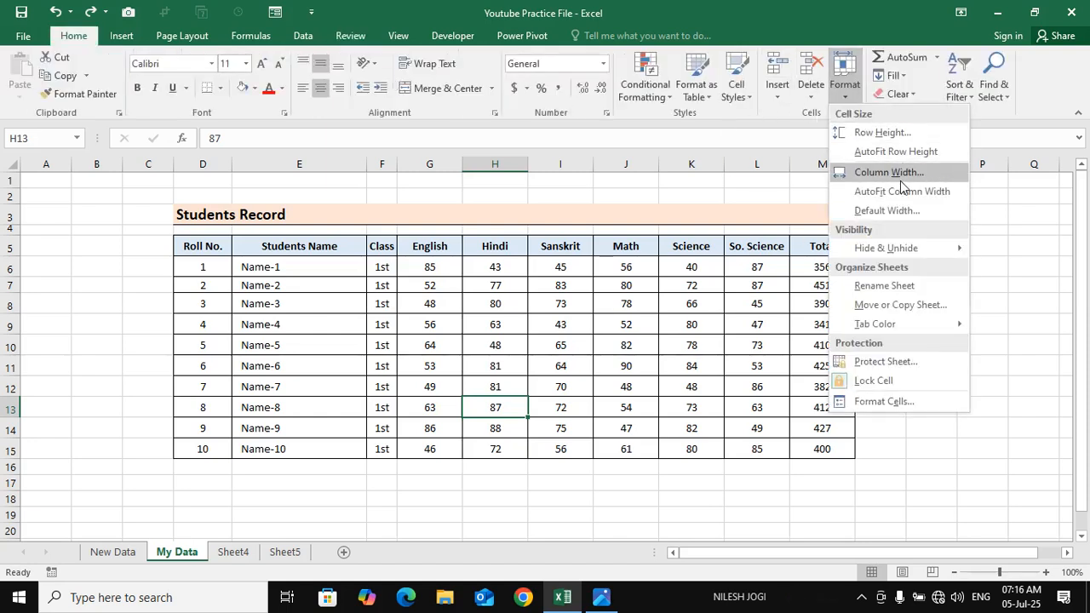
click(482, 326)
click(482, 326)
click(248, 297)
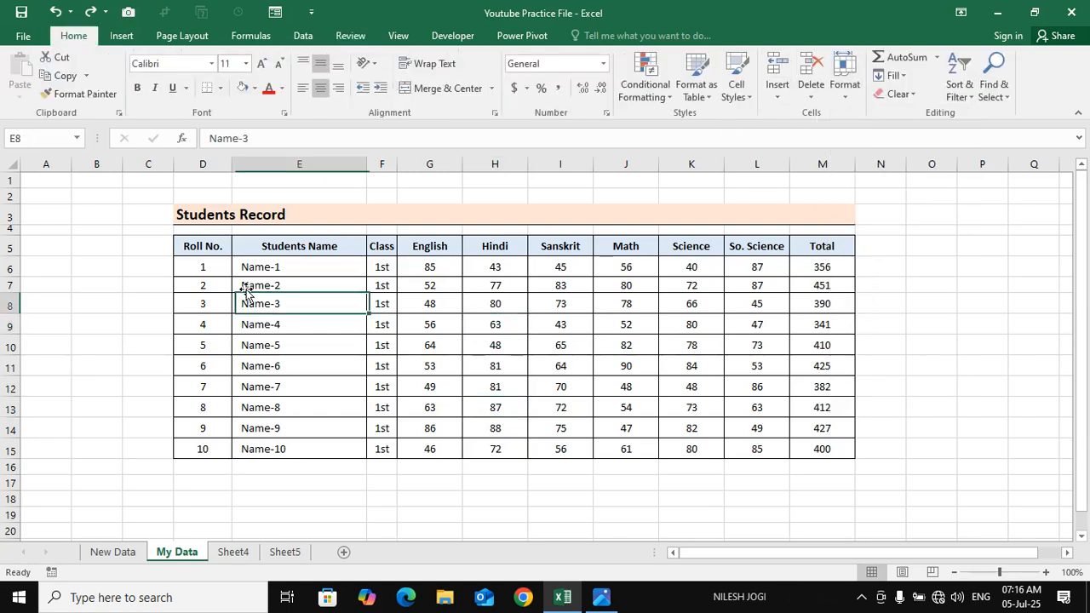
drag(271, 265, 672, 325)
click(282, 270)
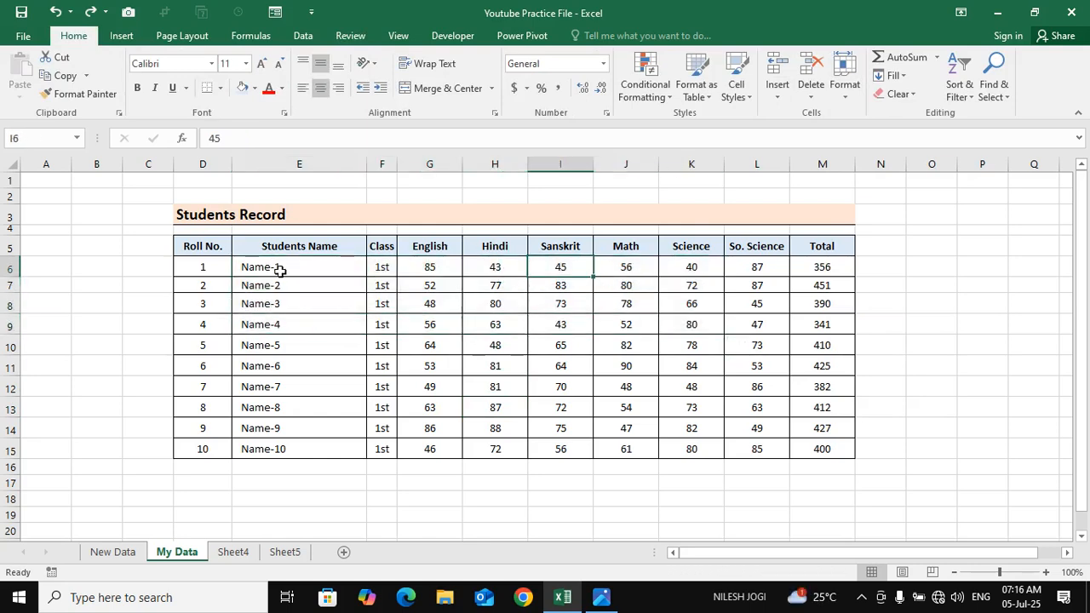
click(843, 75)
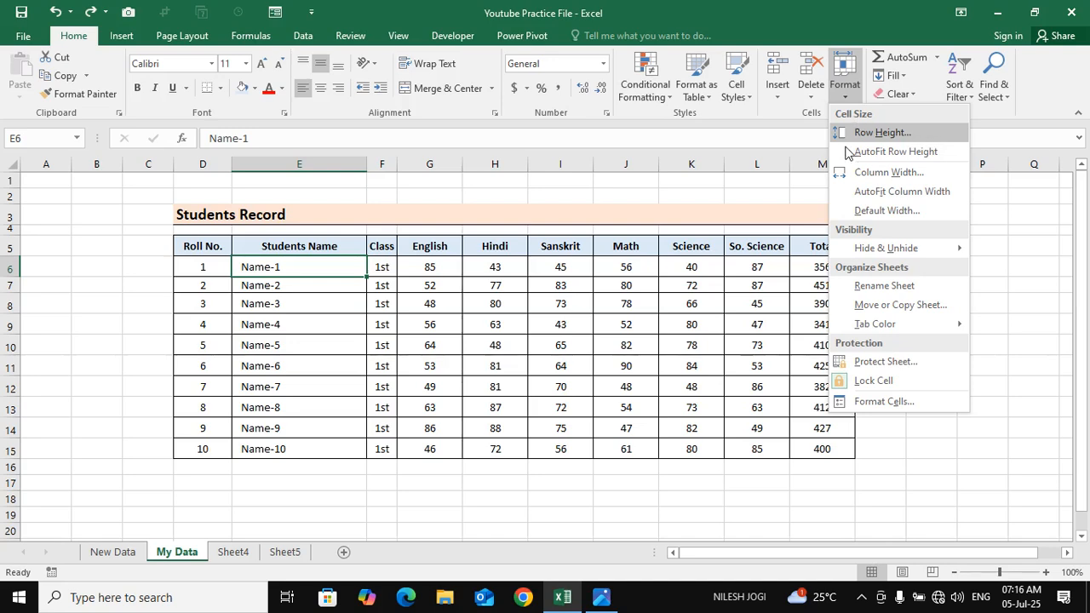
click(290, 275)
click(331, 297)
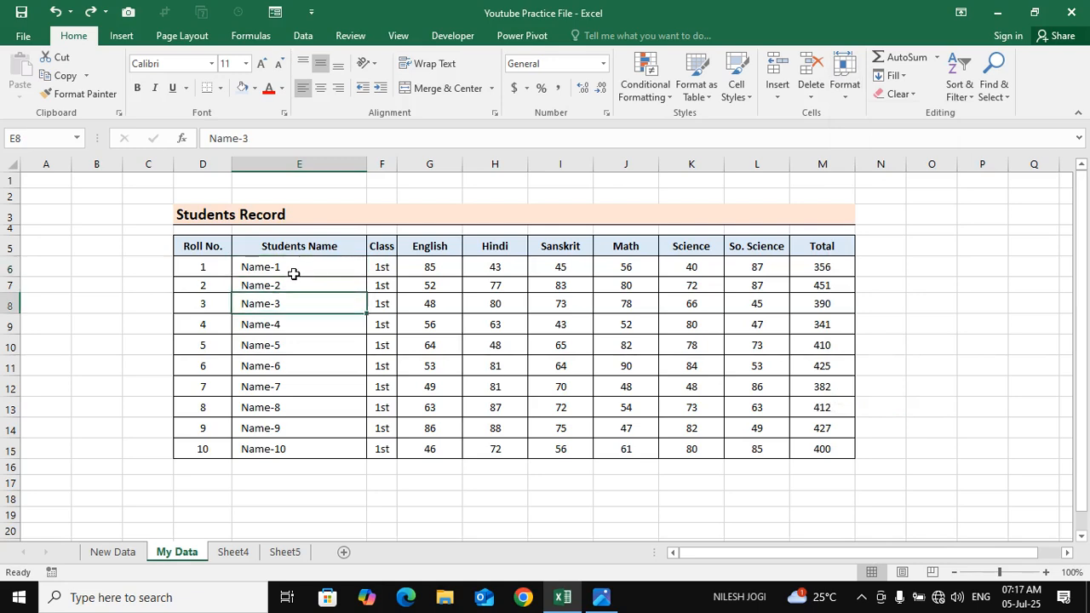
click(295, 274)
click(291, 285)
key(Down)
key(Down)
key(Down)
key(Down)
key(Down)
key(Down)
key(Down)
key(Down)
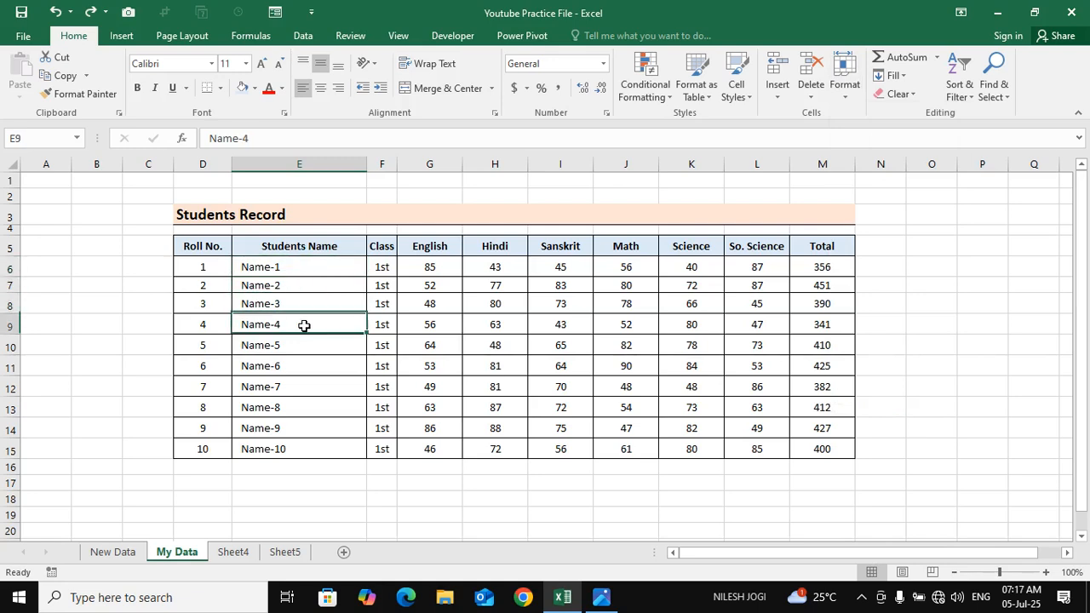
Make row 6, the Name-1 row, much taller and undo the height change
click(311, 261)
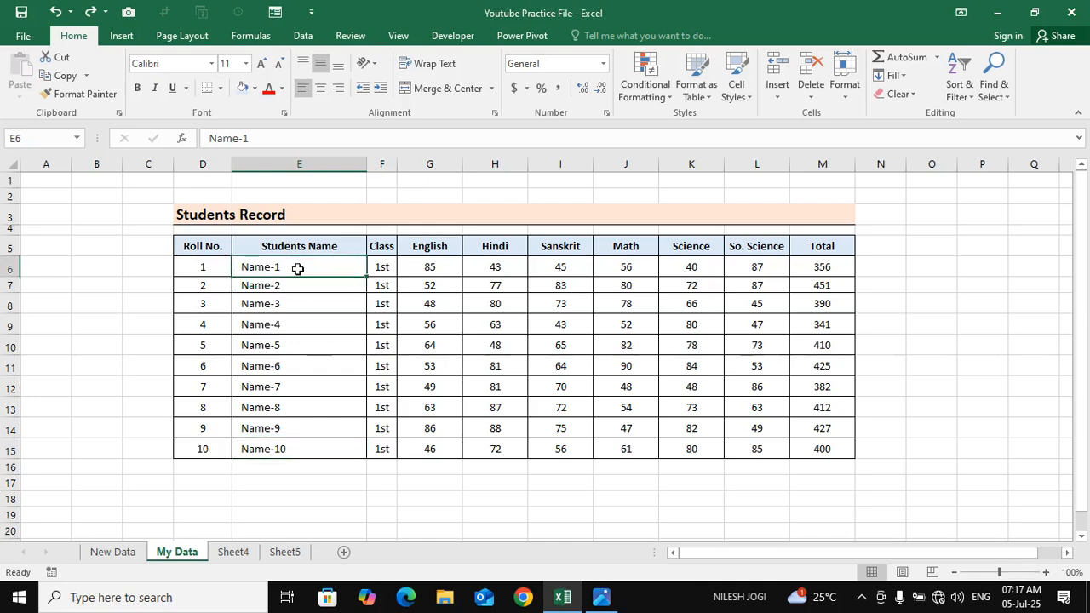
drag(23, 276, 17, 321)
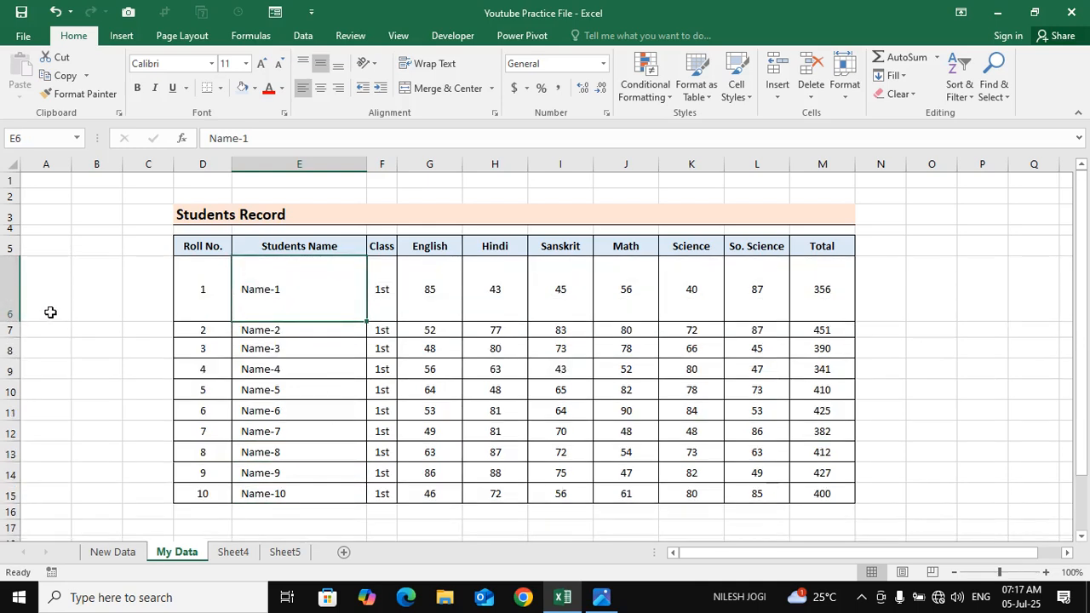
key(ctrl+z)
click(281, 300)
click(272, 267)
click(487, 345)
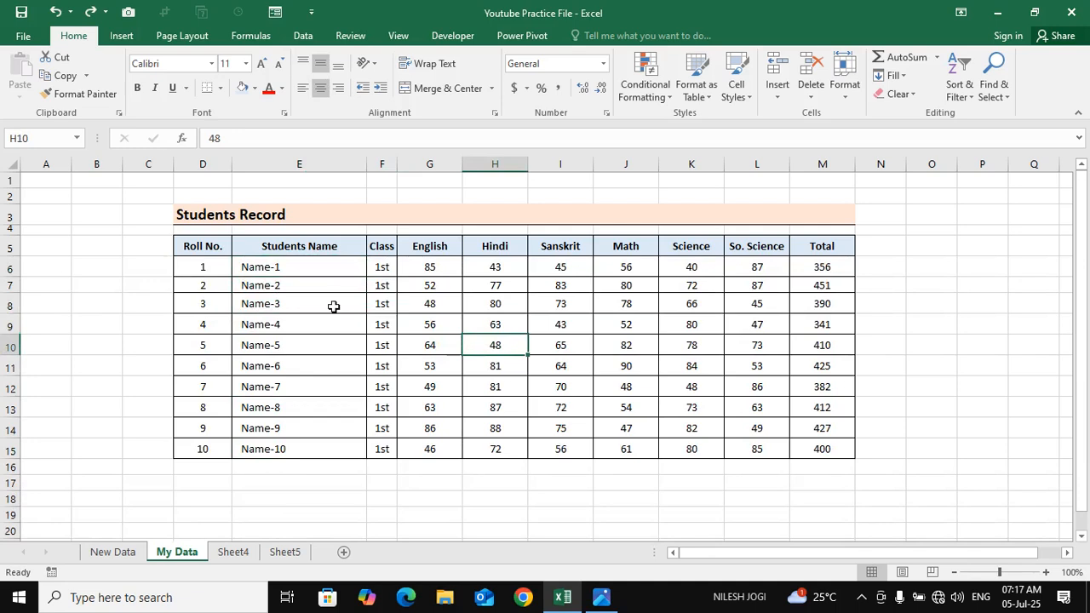
Select the student names in E6:E15 and set one uniform, taller row height for their rows
click(316, 274)
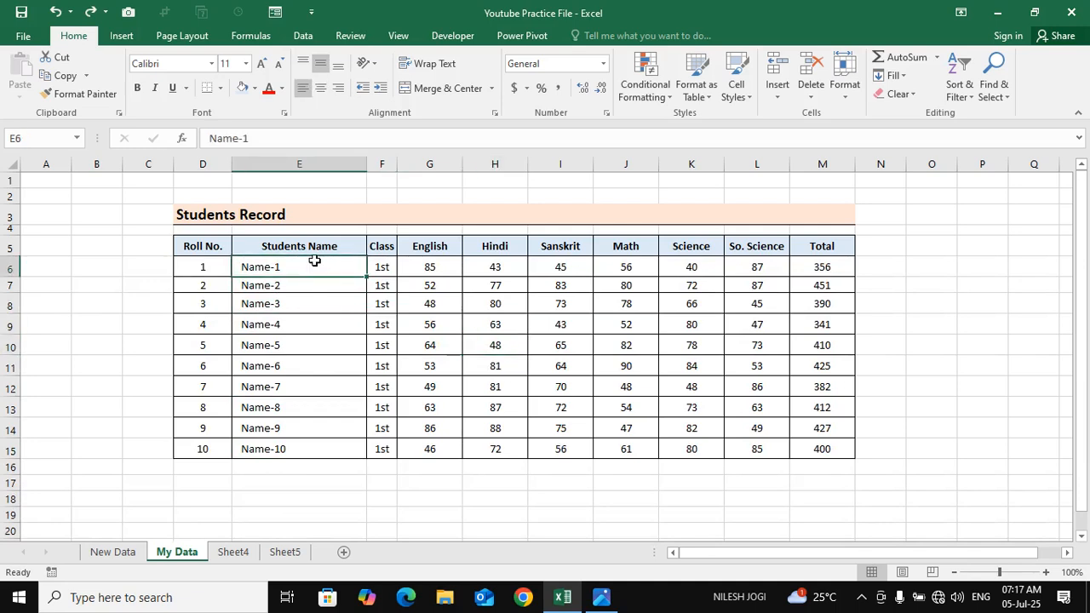
drag(314, 262, 318, 458)
drag(298, 263, 302, 446)
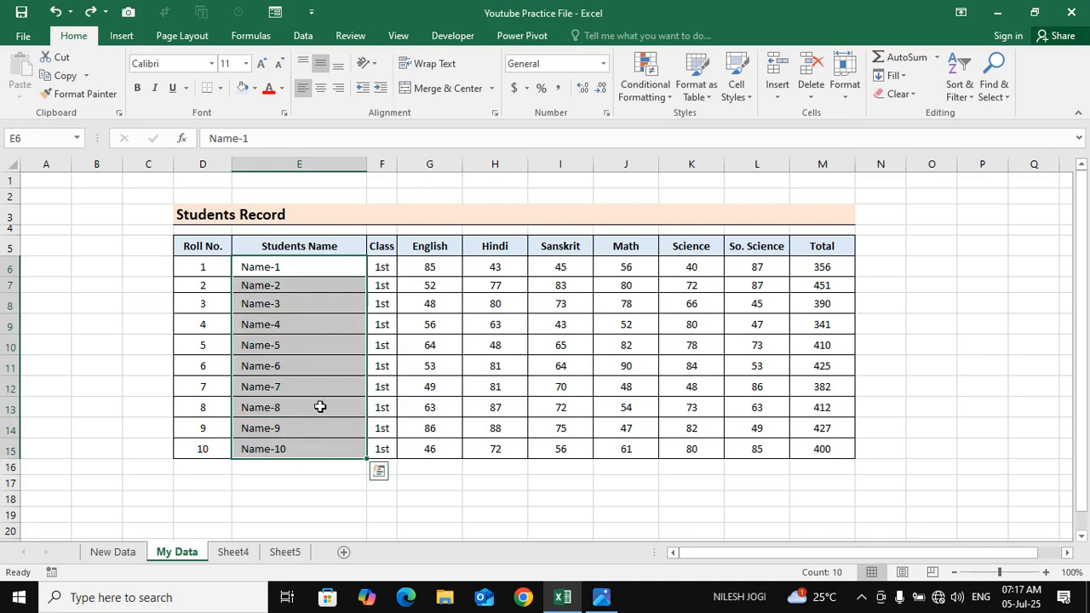
click(834, 100)
click(882, 134)
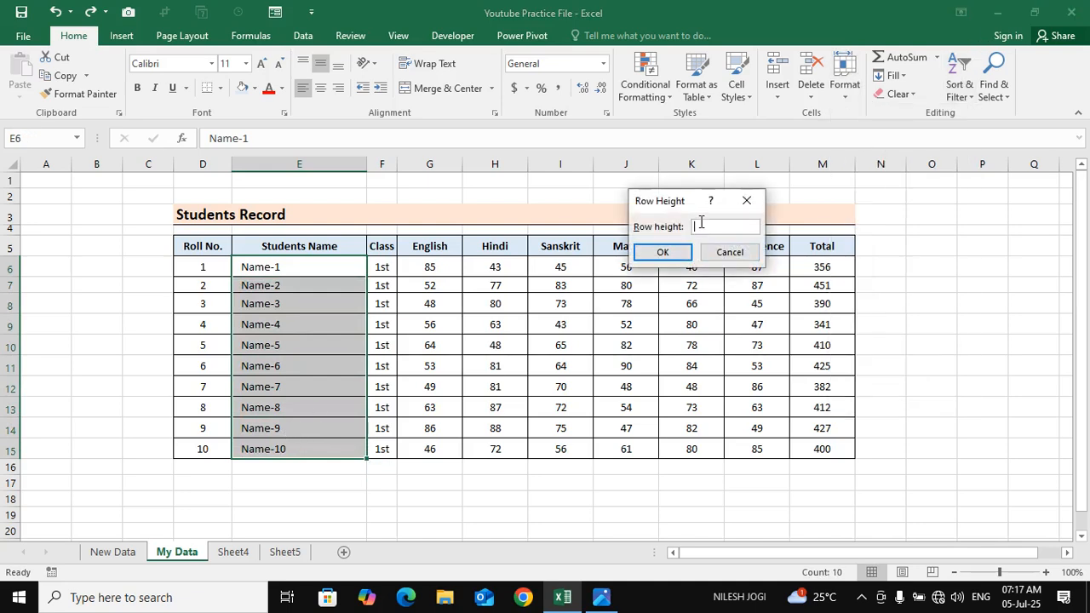
drag(690, 202, 672, 194)
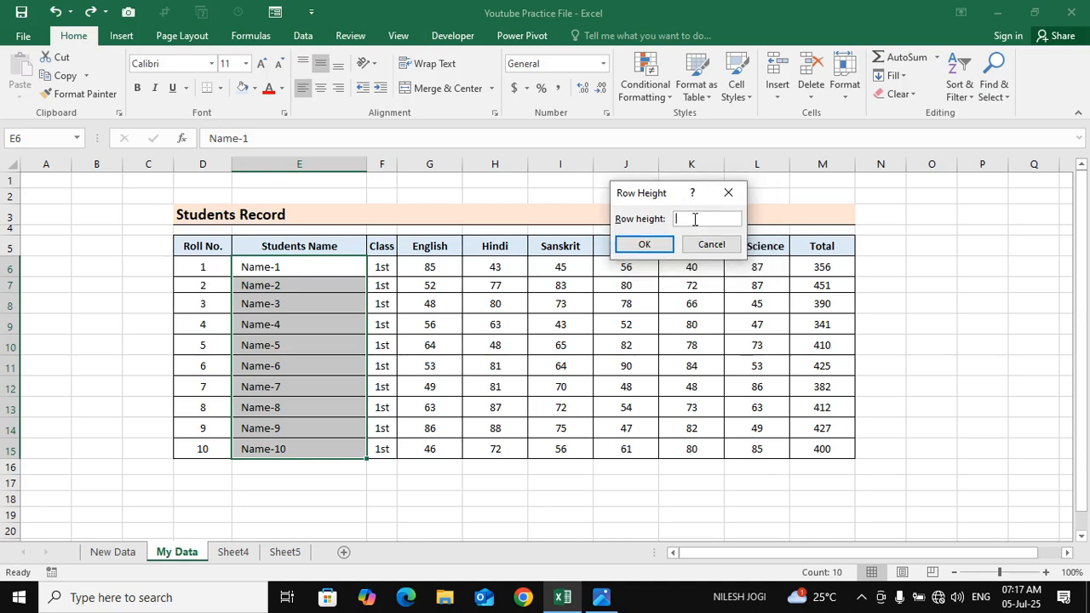
key(Return)
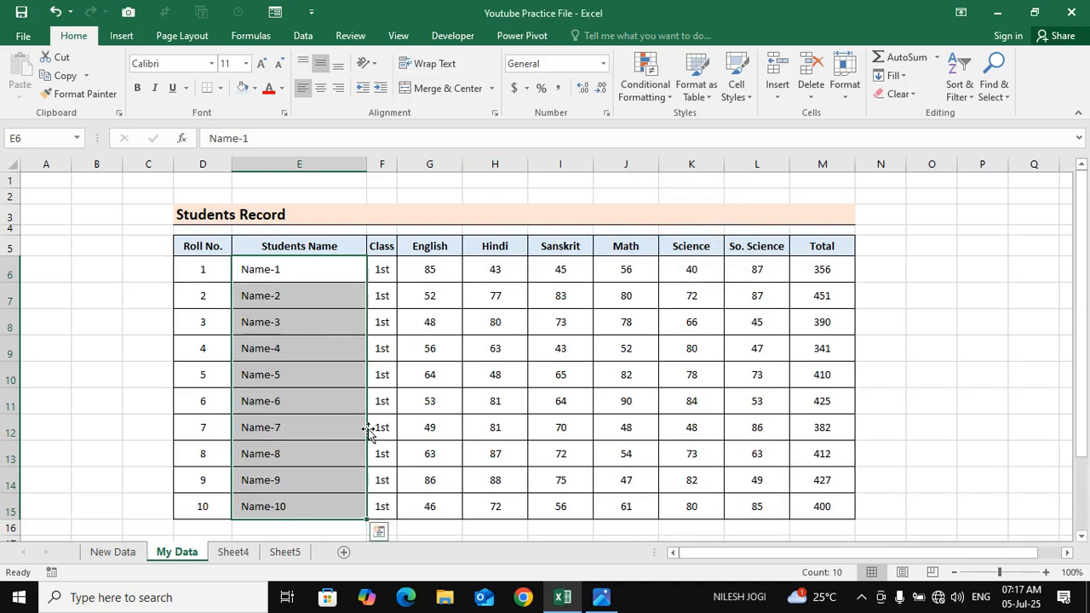
Reduce the row height of the selected student rows 6 to 15
click(844, 77)
click(882, 134)
text(20)
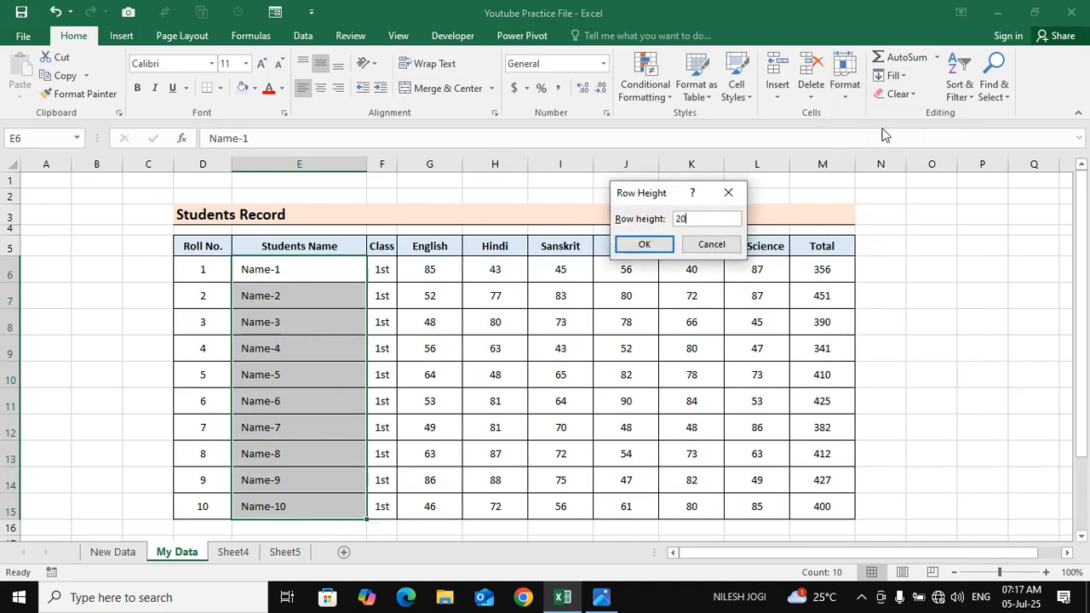
key(Return)
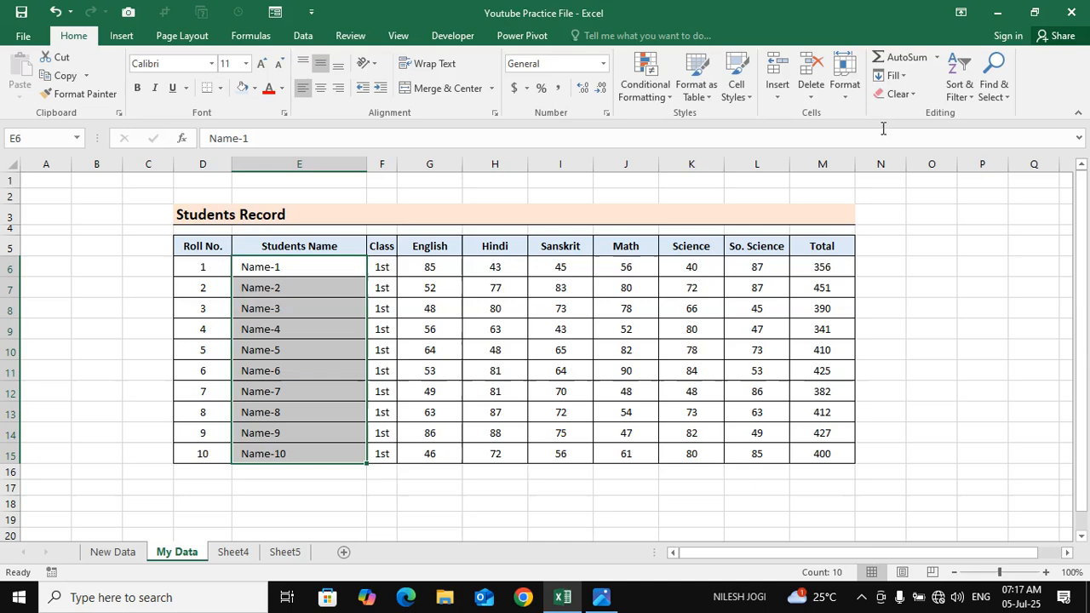
Set the row height of student rows 6 to 15 to 22
click(844, 81)
click(865, 132)
text(22)
key(Return)
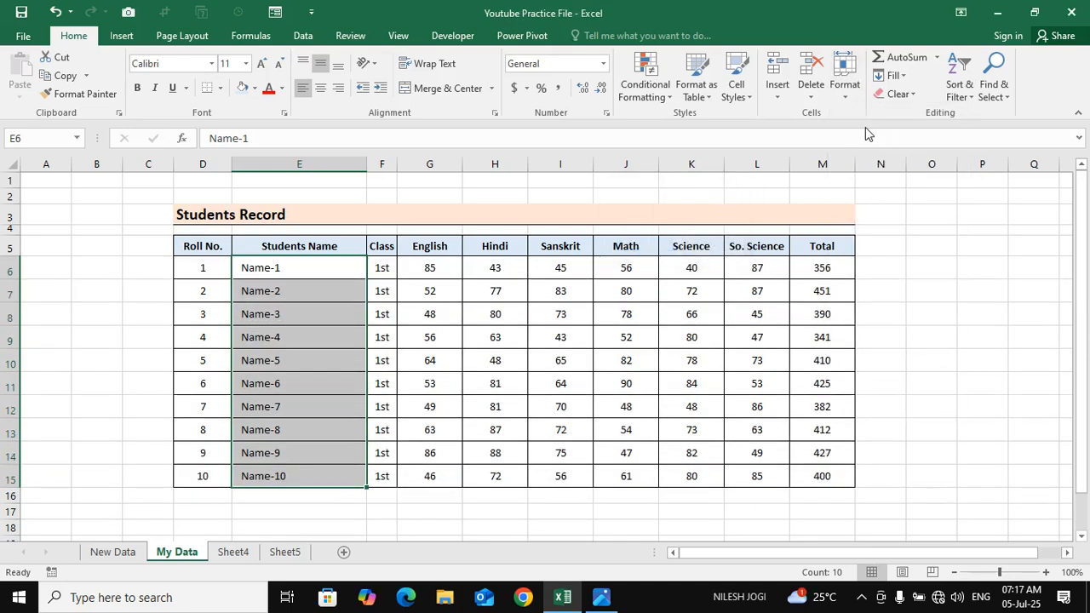
click(579, 434)
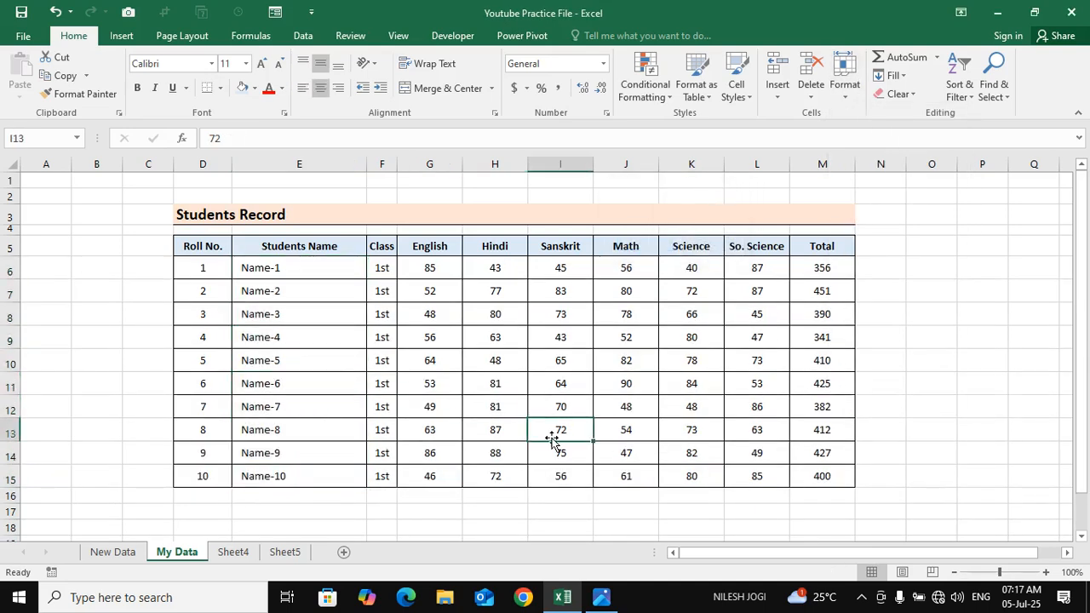
Manually enlarge the Name-1, Name-2, Name-4, Name-7 and Name-8 rows to uneven heights
click(295, 270)
drag(10, 279, 10, 339)
drag(11, 384, 12, 409)
scroll(30, 473, down, 2)
drag(11, 364, 10, 384)
click(348, 333)
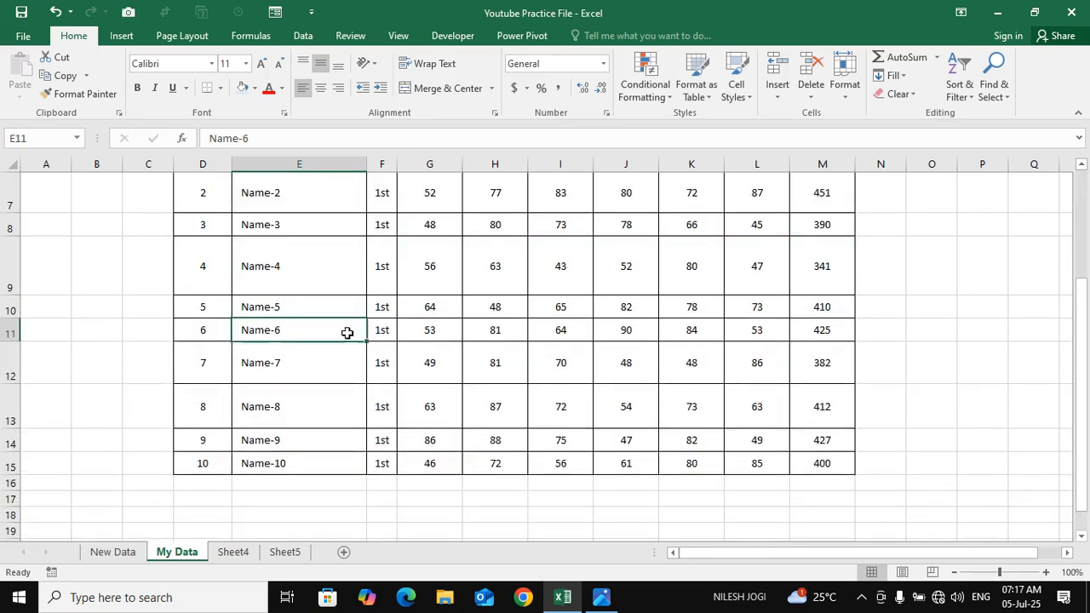
Select E6:E15 and set the height of all ten student rows to 25
scroll(317, 277, up, 1)
drag(302, 235, 316, 505)
click(846, 77)
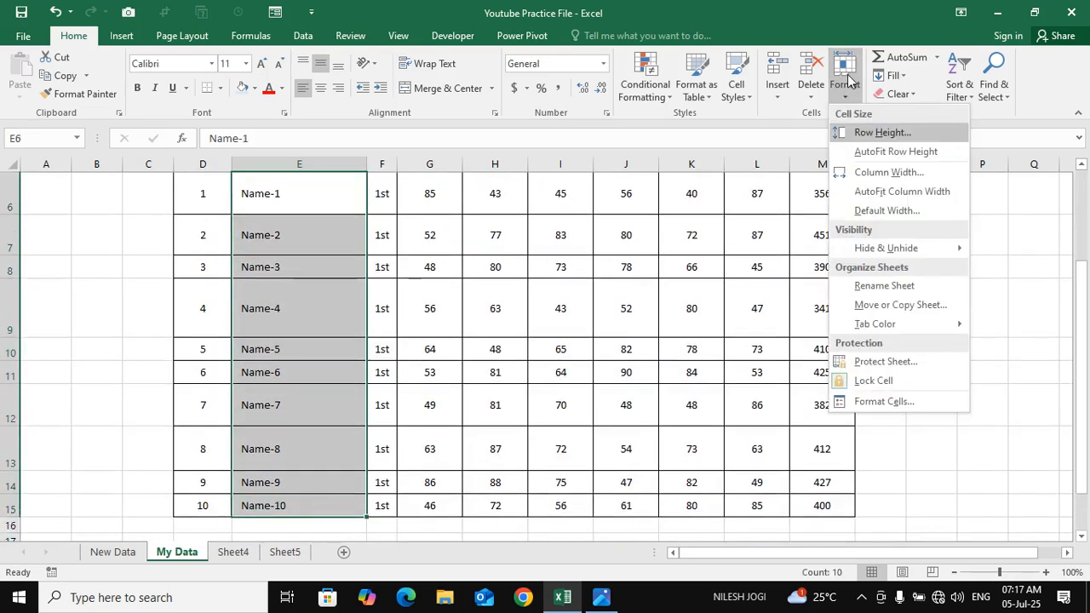
click(909, 138)
text(25)
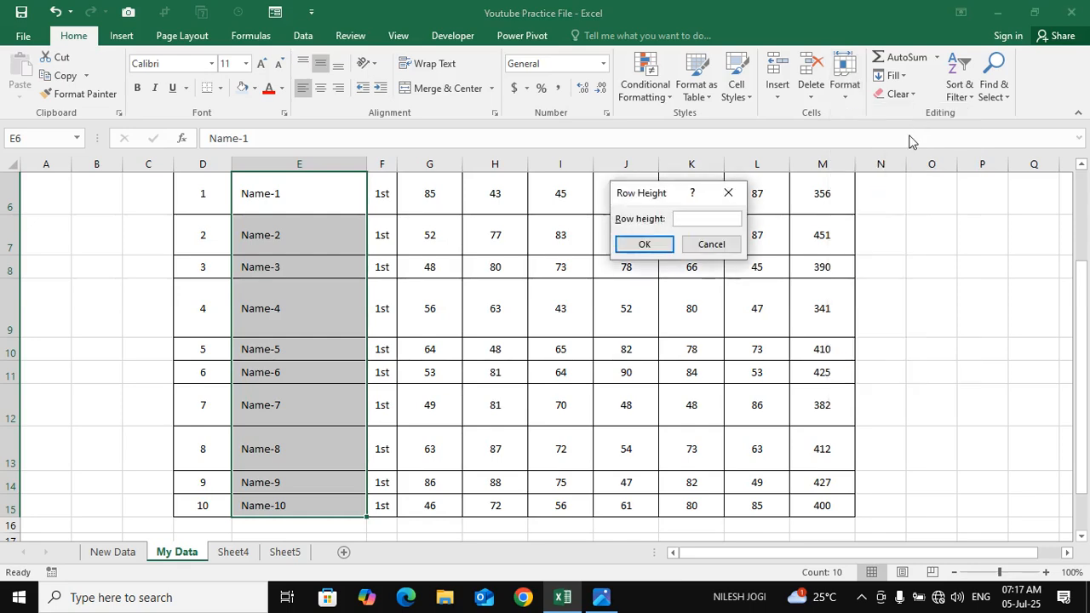
key(Return)
scroll(561, 317, up, 2)
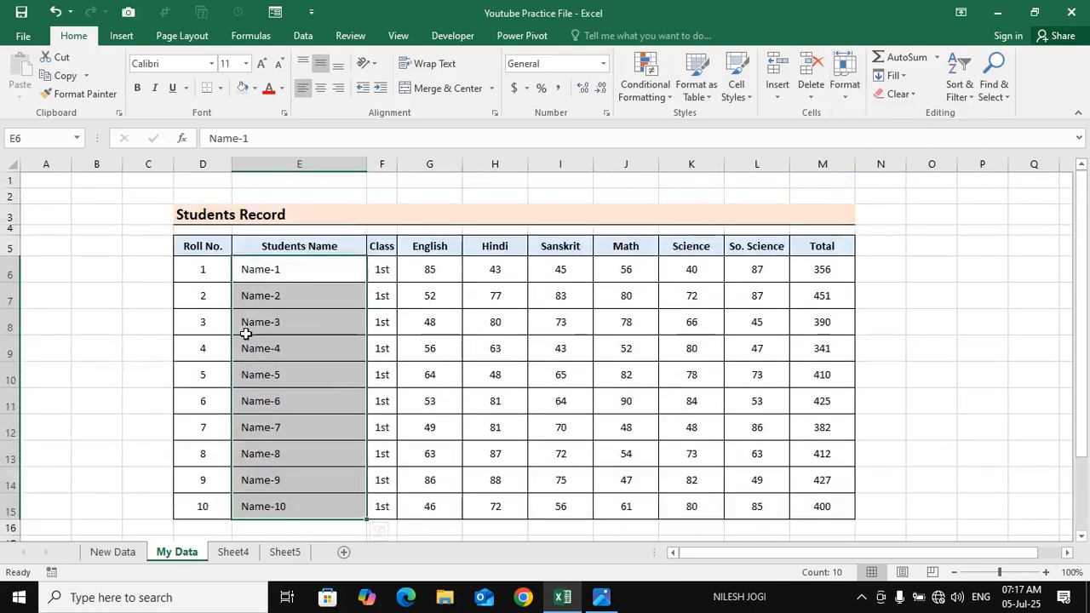
click(358, 326)
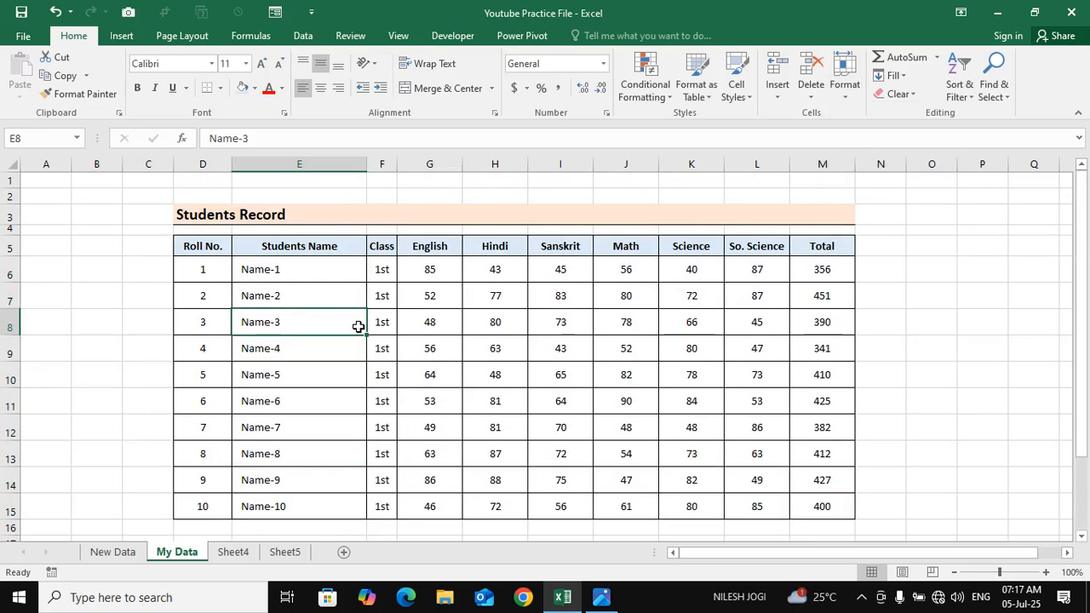
click(283, 262)
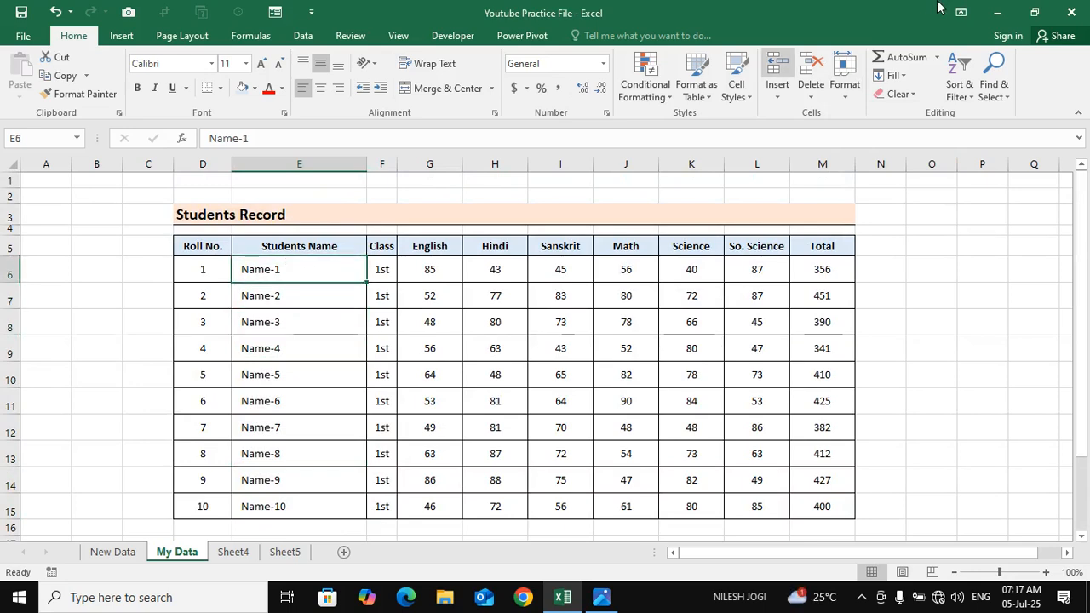
Select the student names in E6:E15 and AutoFit the height of their rows
click(844, 80)
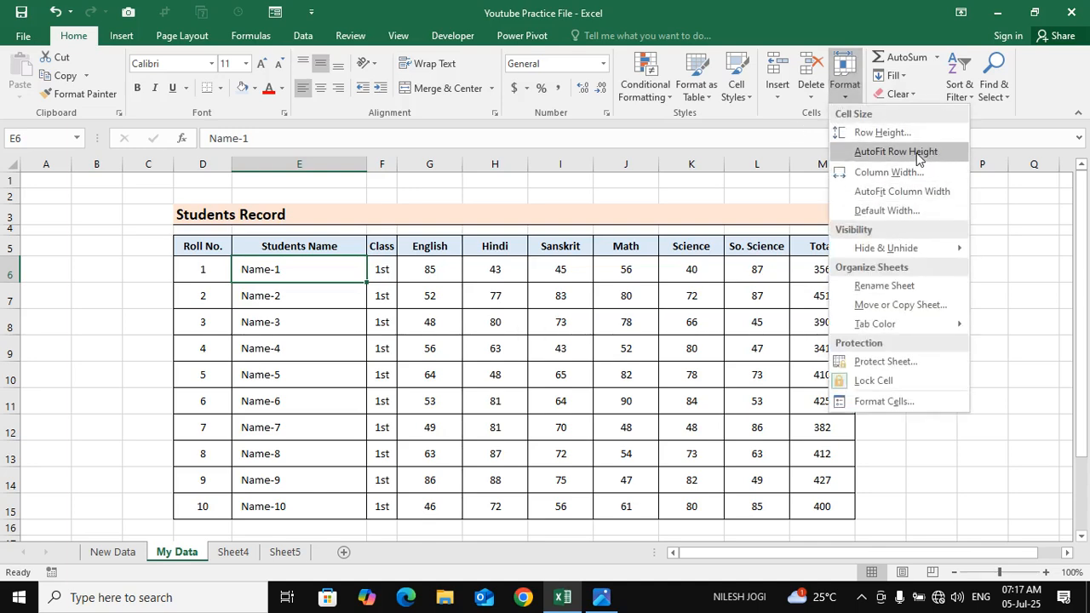
click(284, 281)
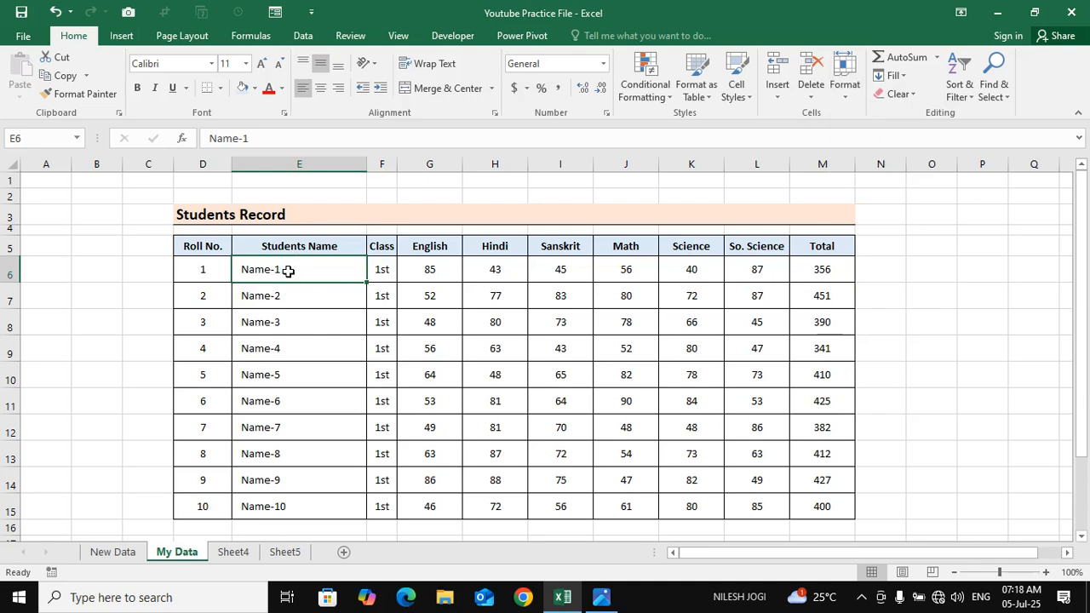
drag(295, 275, 287, 506)
click(851, 94)
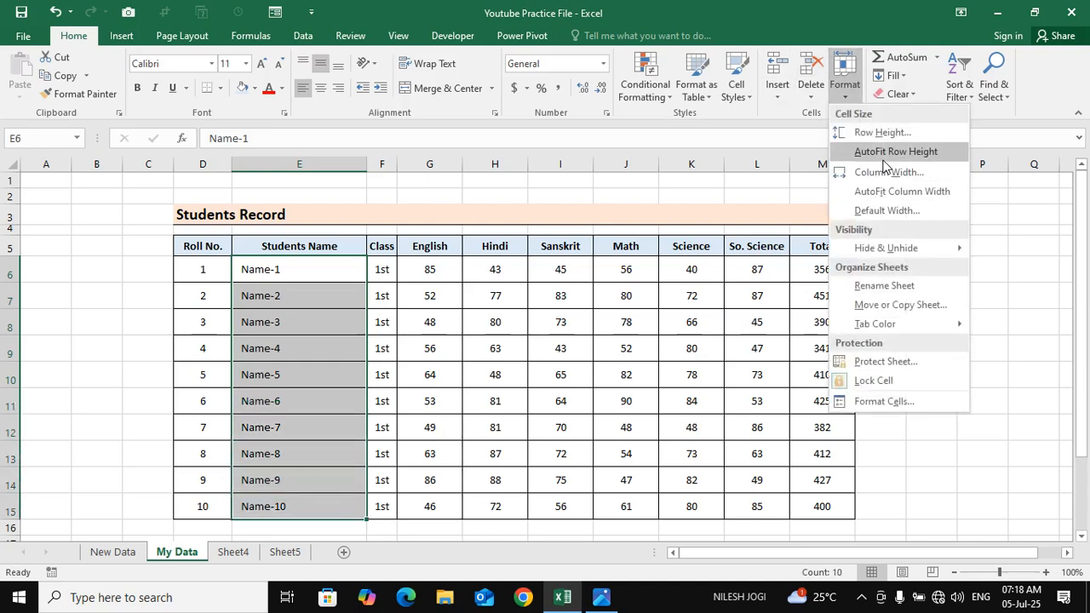
click(893, 152)
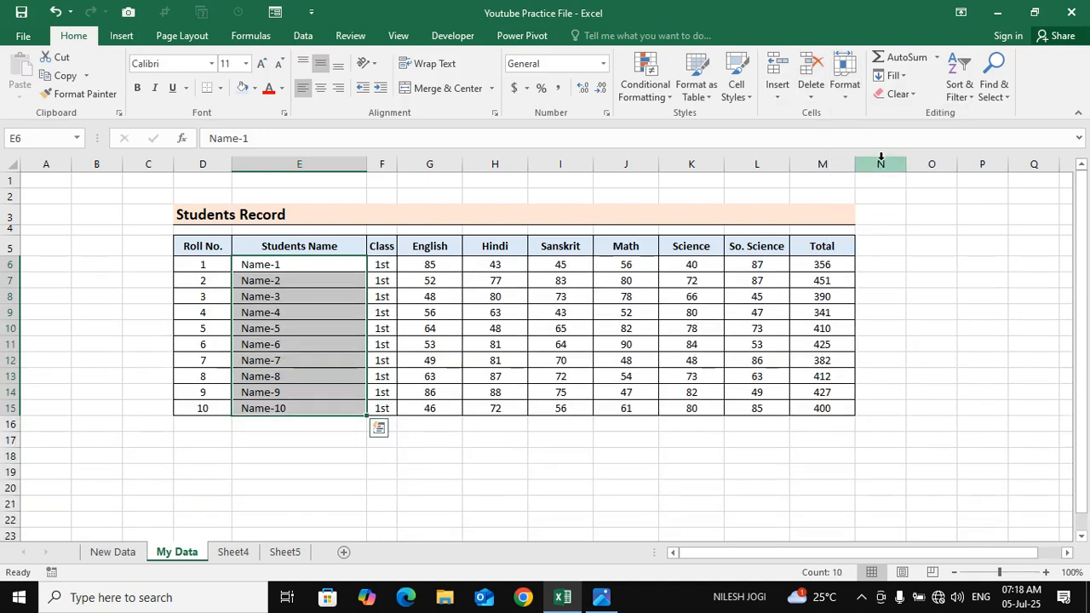
Check the compacted student rows, then undo the AutoFit of their row heights
click(311, 383)
click(315, 279)
click(312, 266)
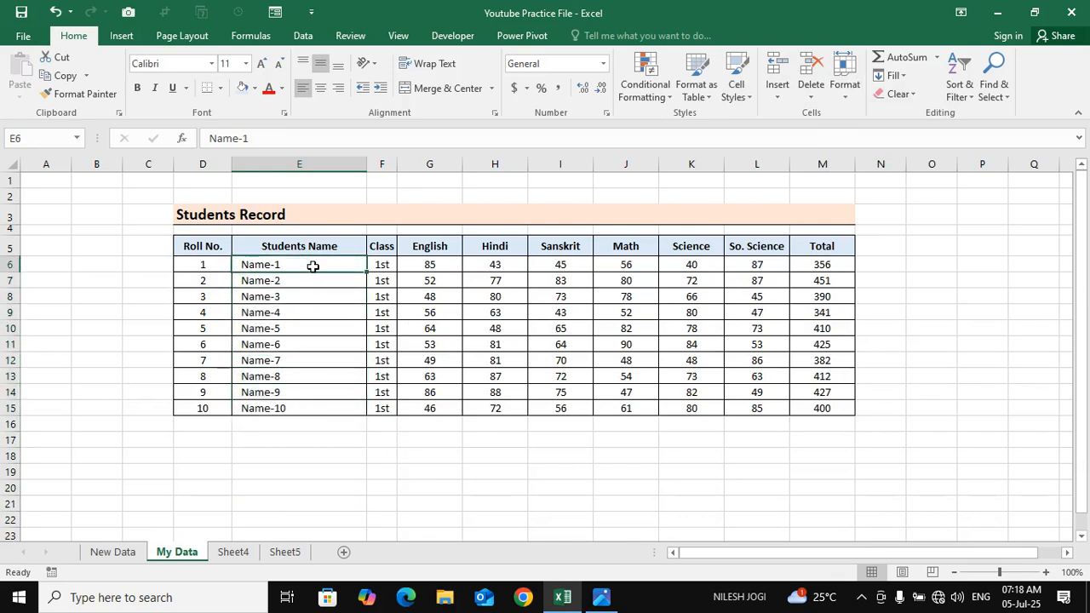
click(337, 330)
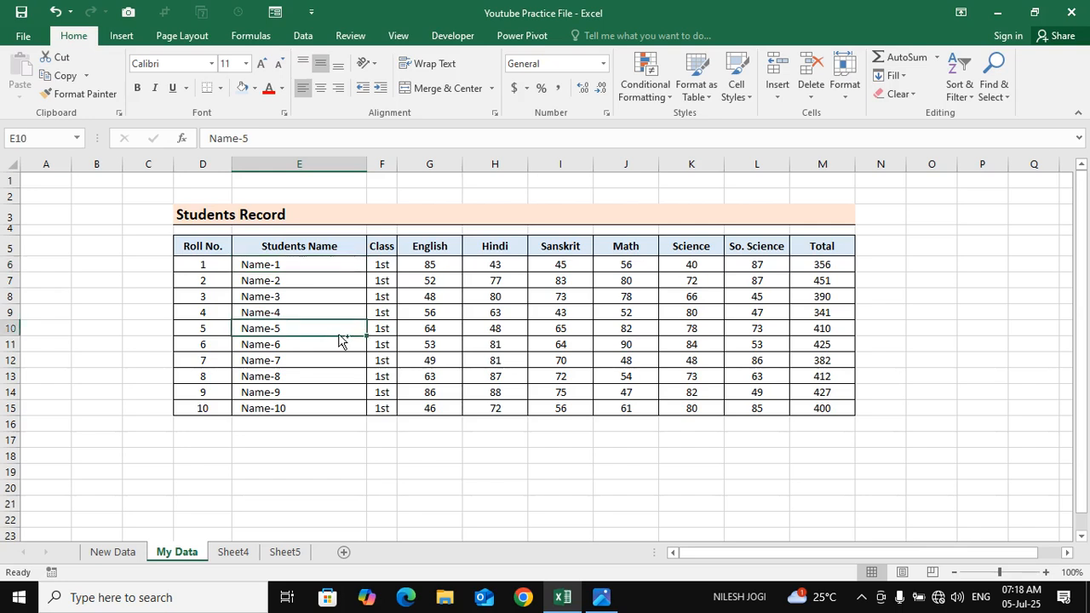
click(420, 296)
click(336, 283)
drag(349, 266, 323, 404)
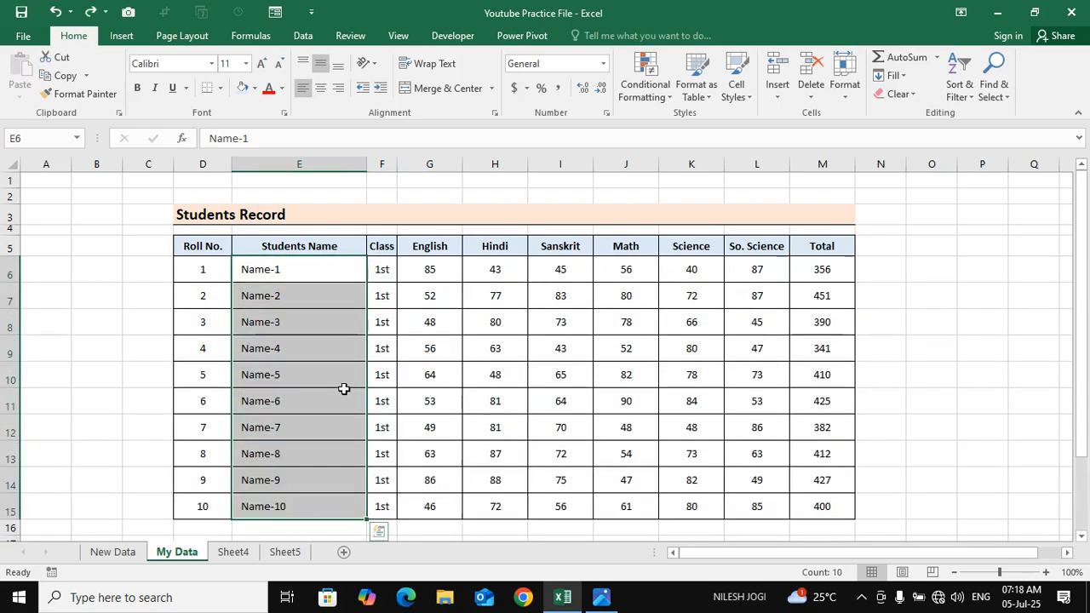
click(346, 384)
click(321, 276)
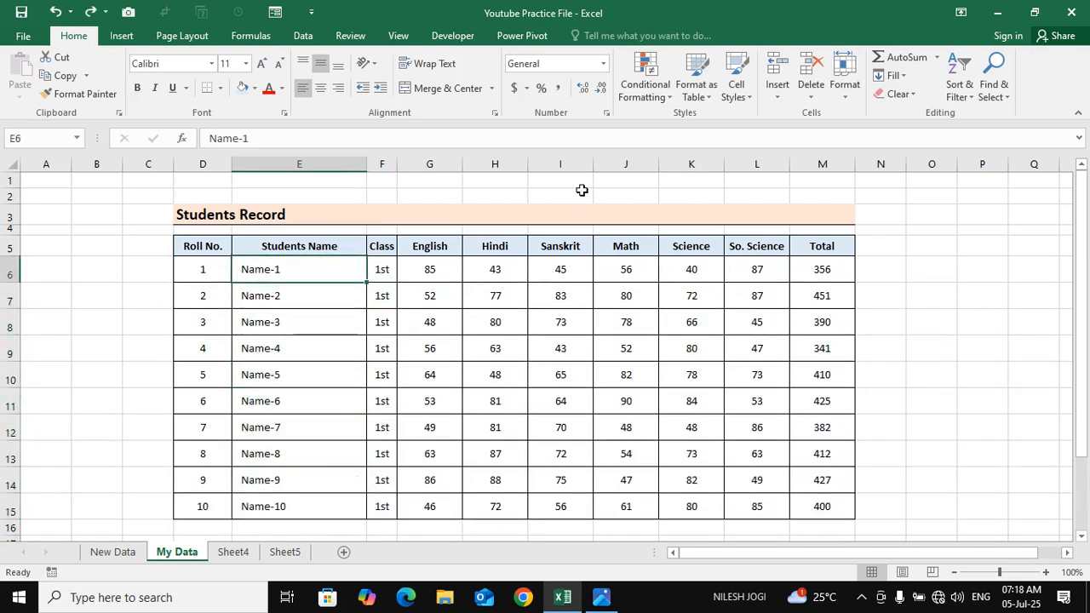
click(839, 96)
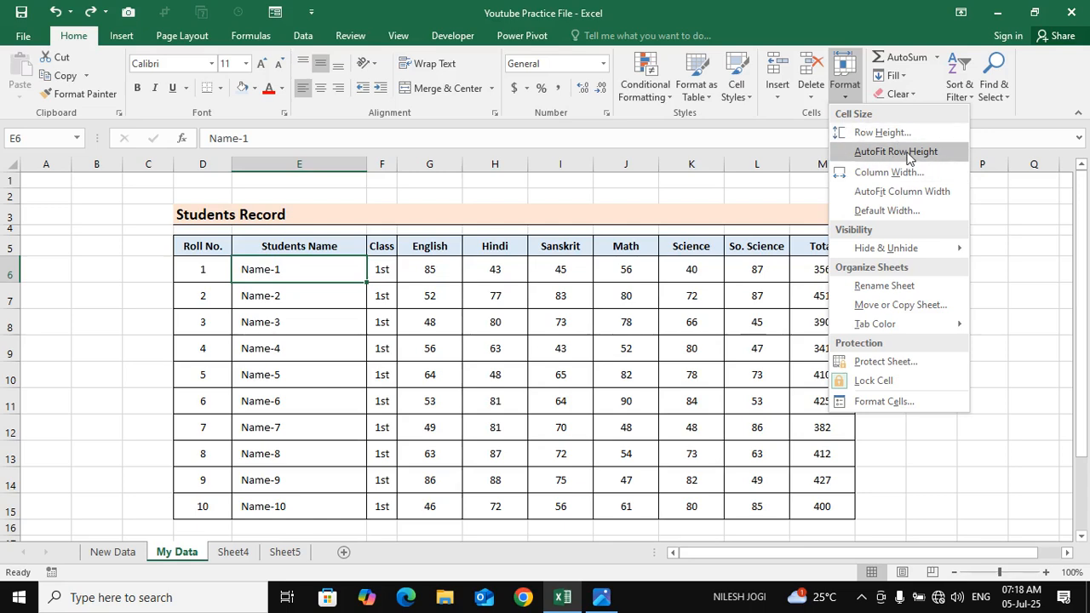
click(540, 341)
click(379, 324)
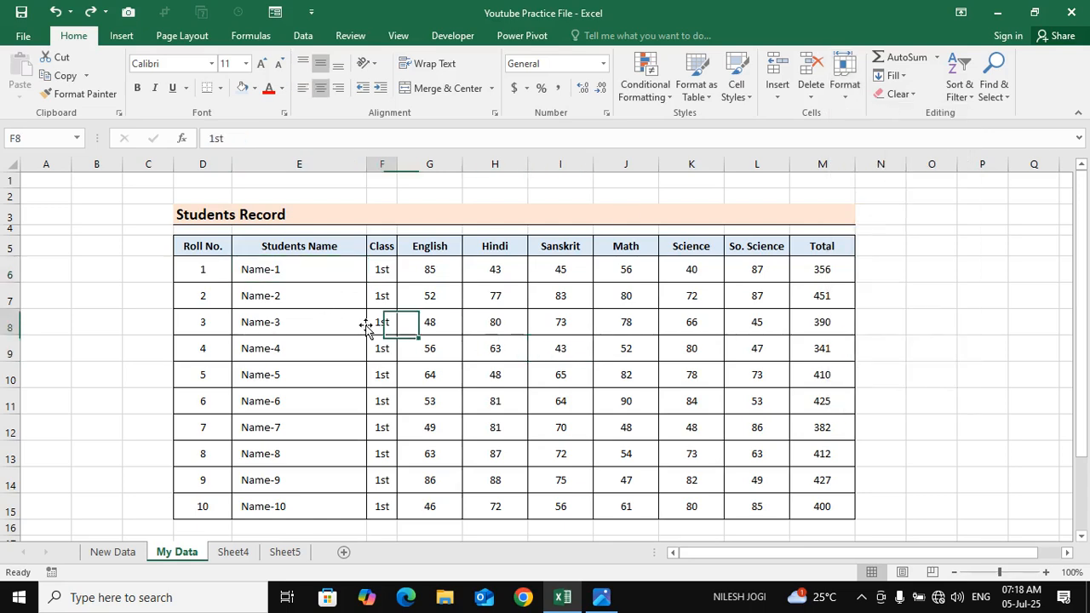
drag(333, 321, 822, 320)
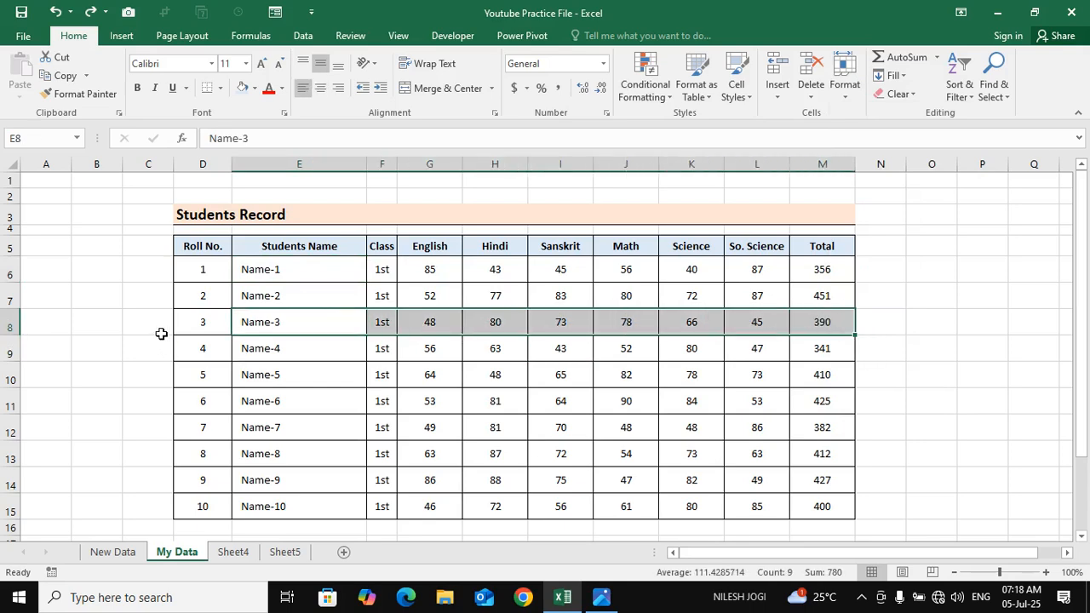
drag(270, 299, 284, 401)
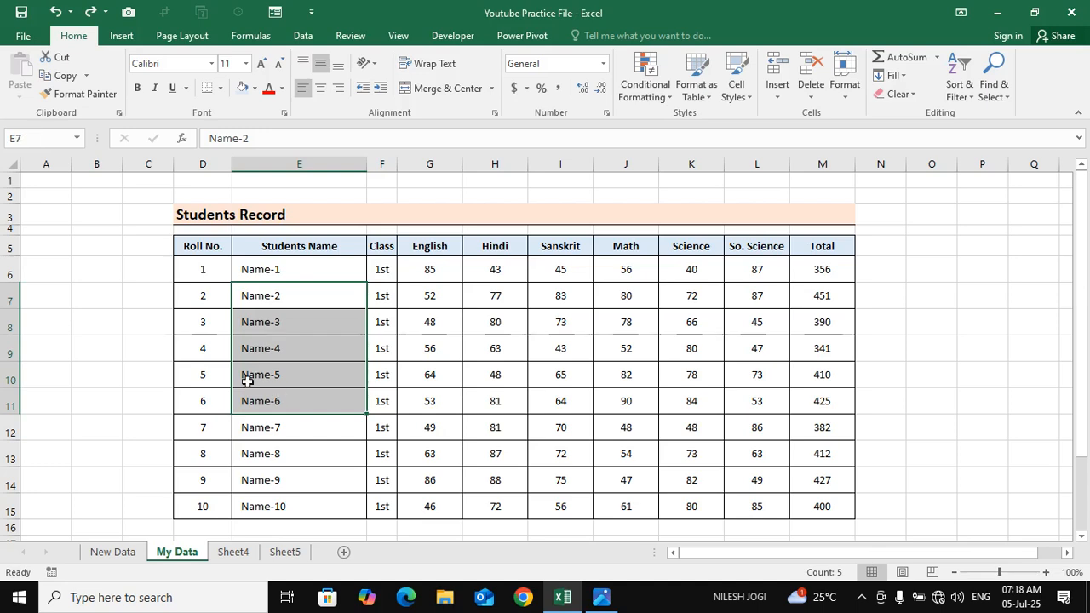
click(200, 295)
click(377, 275)
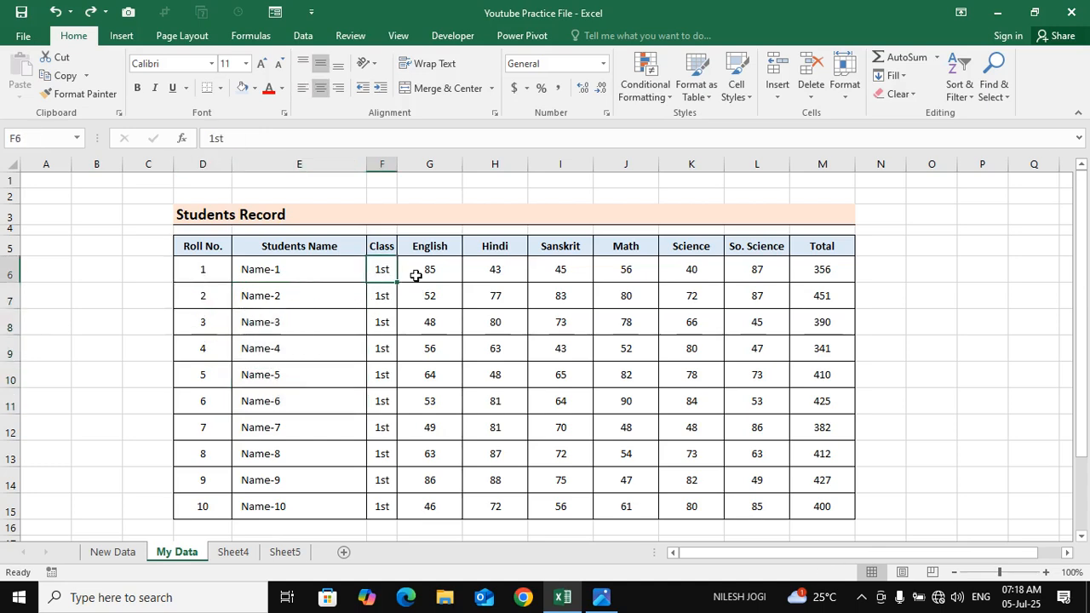
drag(419, 271, 792, 272)
click(278, 316)
click(250, 276)
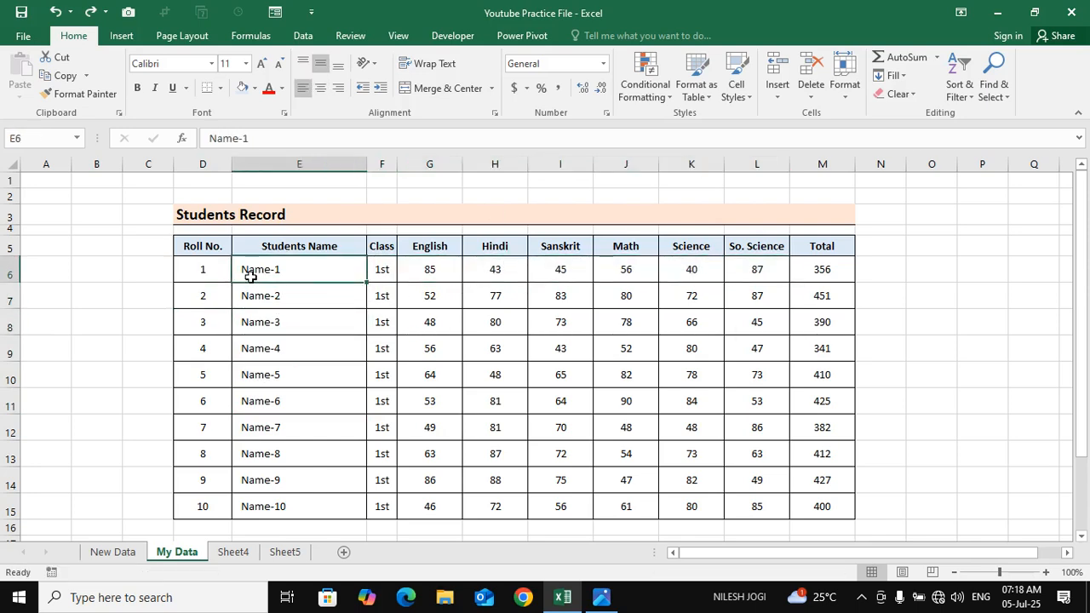
Set the width of the Students Name column to 30
click(843, 90)
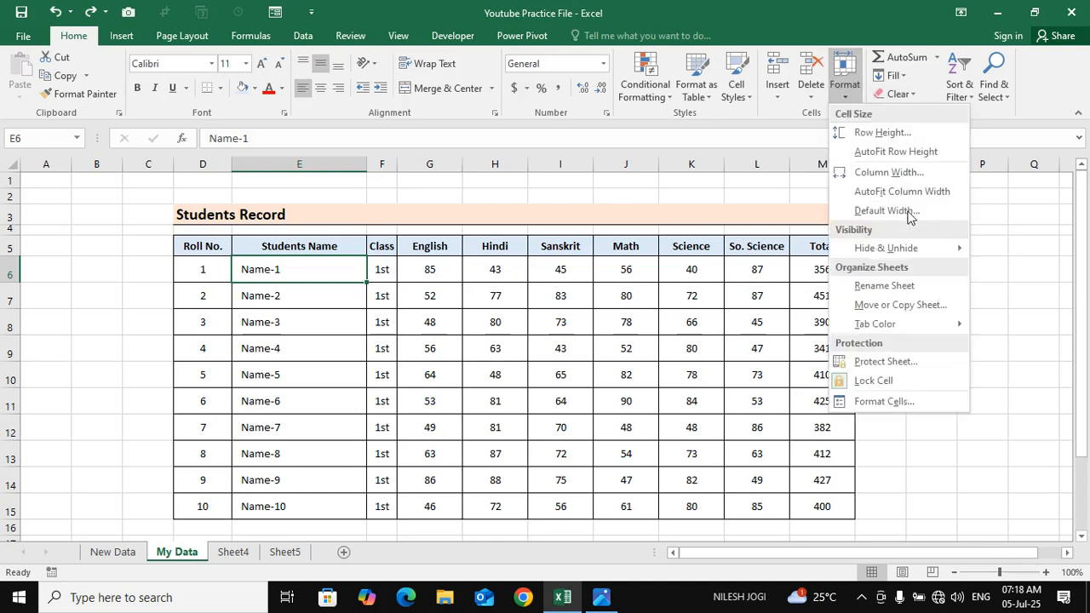
click(900, 173)
drag(698, 192, 611, 222)
click(669, 218)
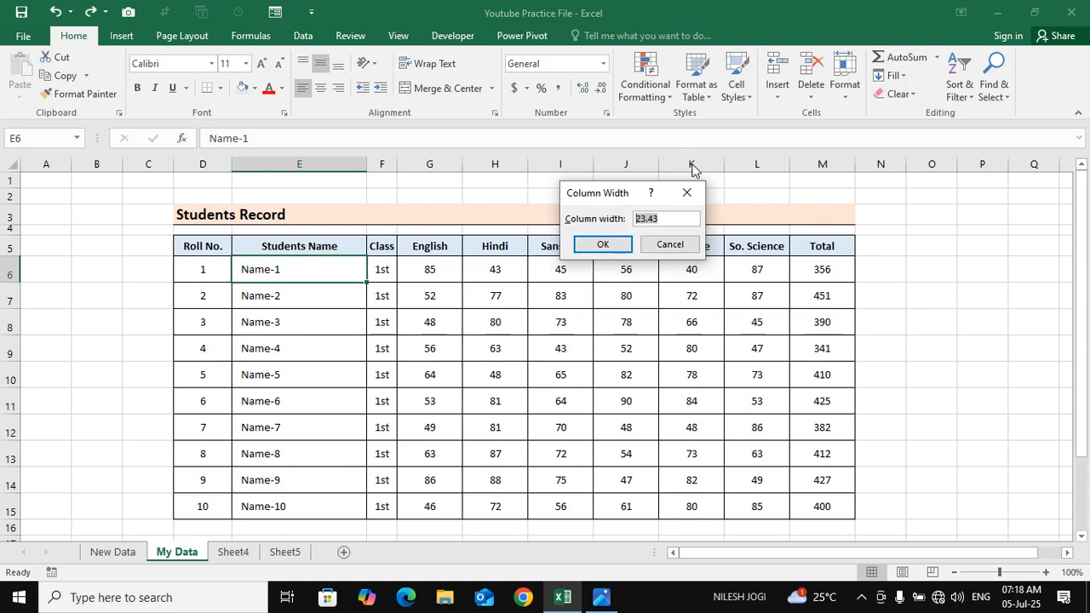
click(649, 218)
text(39)
text(0)
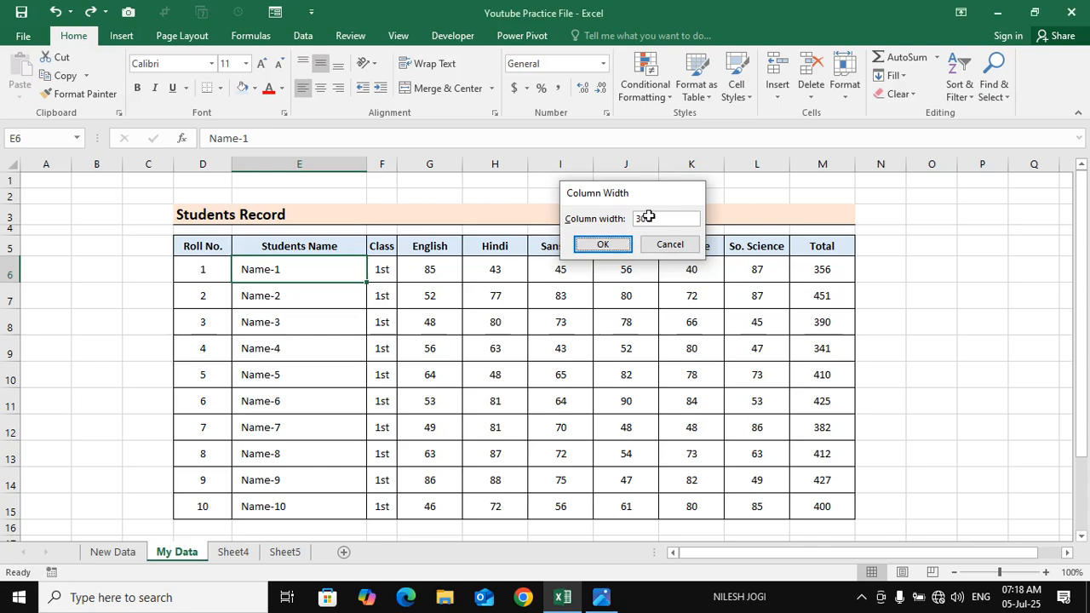
key(Return)
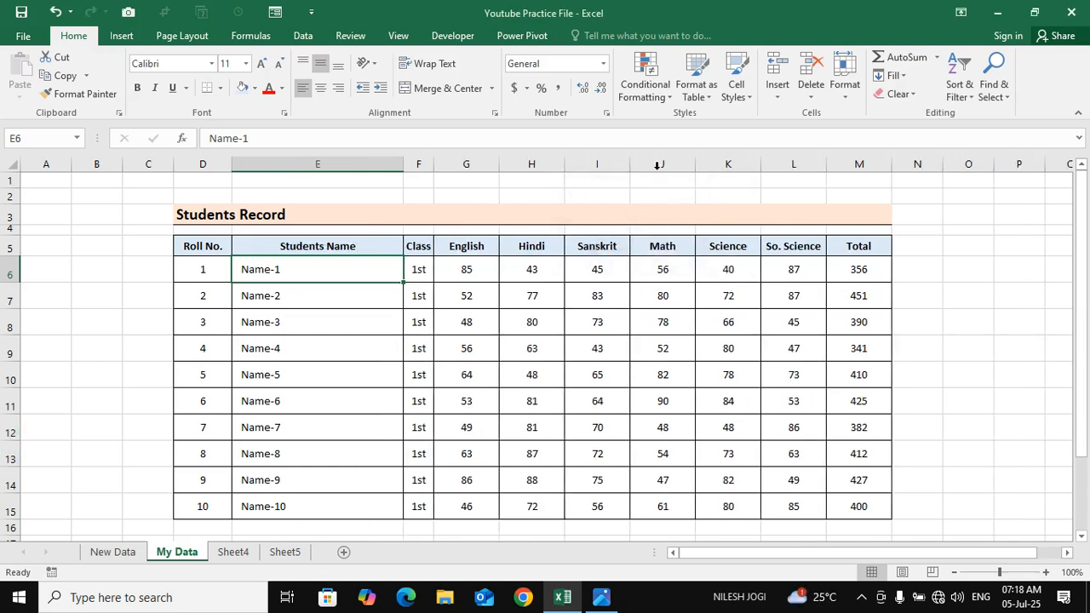
Narrow the Students Name column to a width of 15 and undo that change
click(847, 88)
click(872, 172)
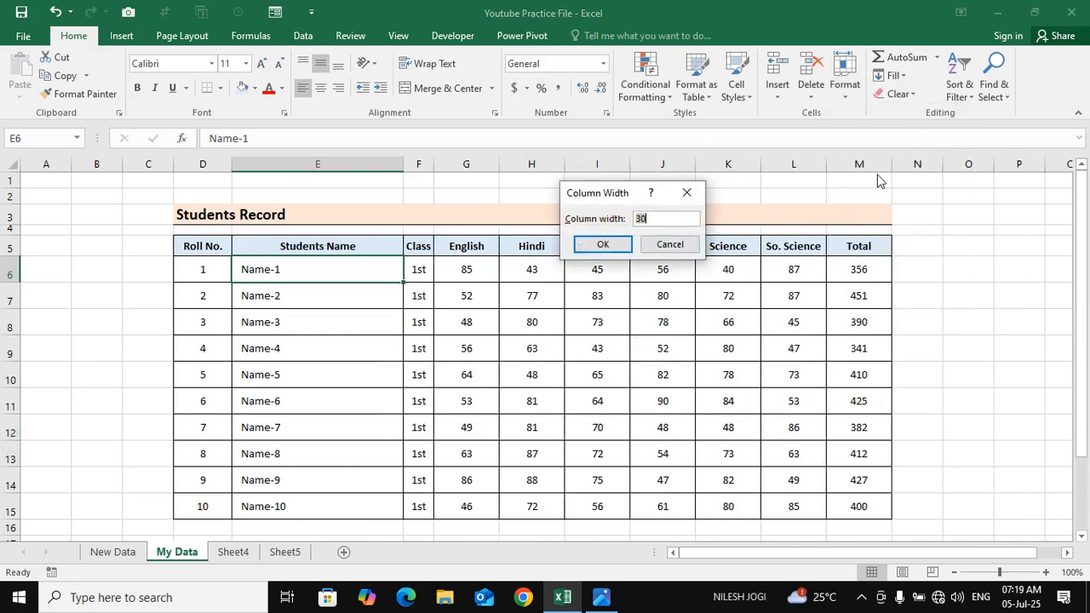
text(15)
key(Return)
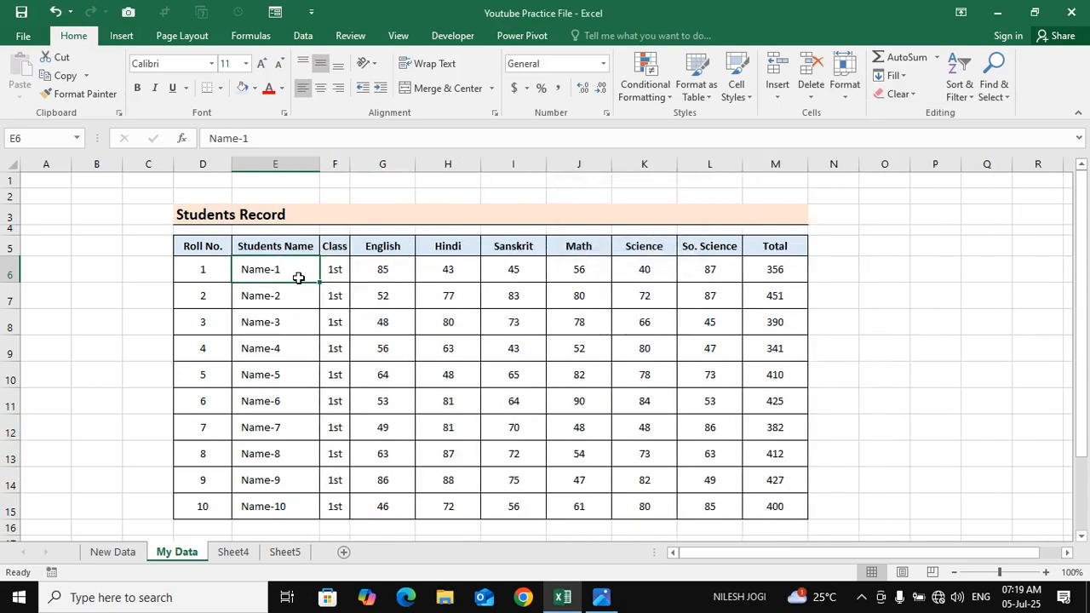
key(ctrl+z)
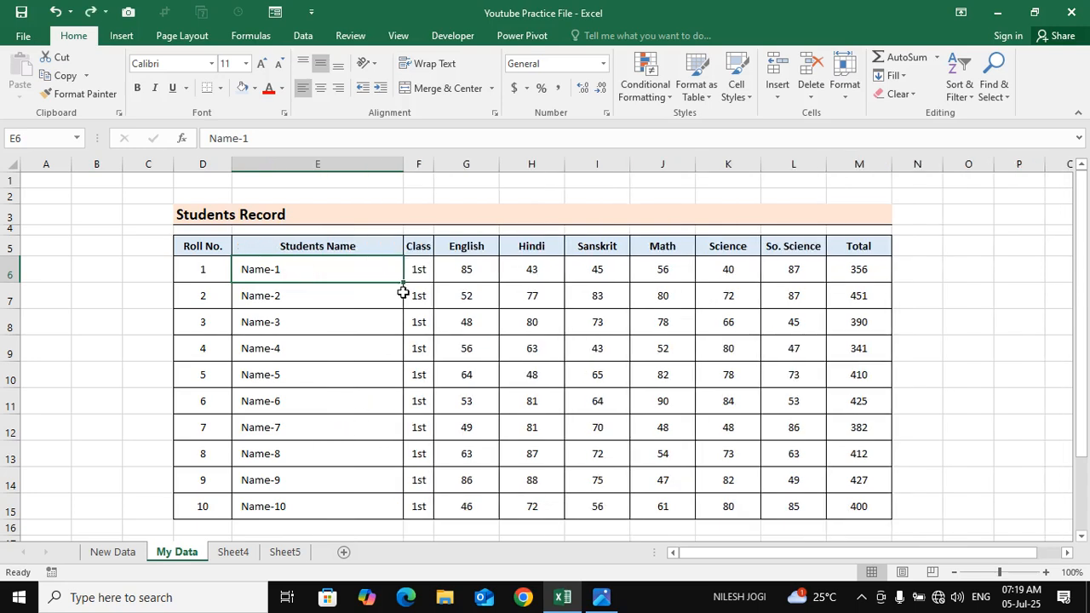
Set the width of the Class column to 6
click(419, 269)
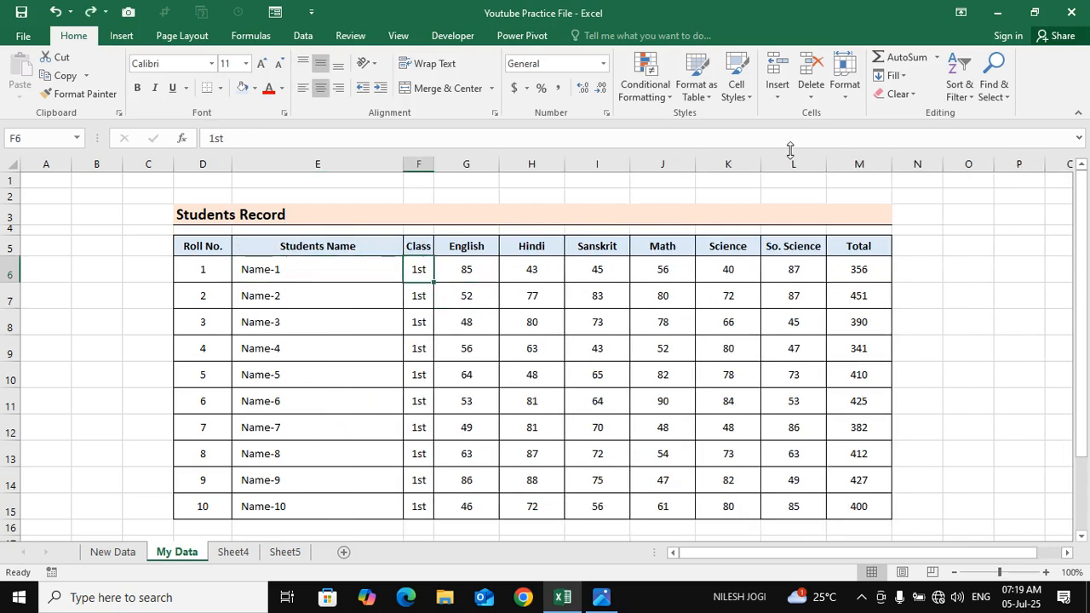
click(844, 76)
click(896, 175)
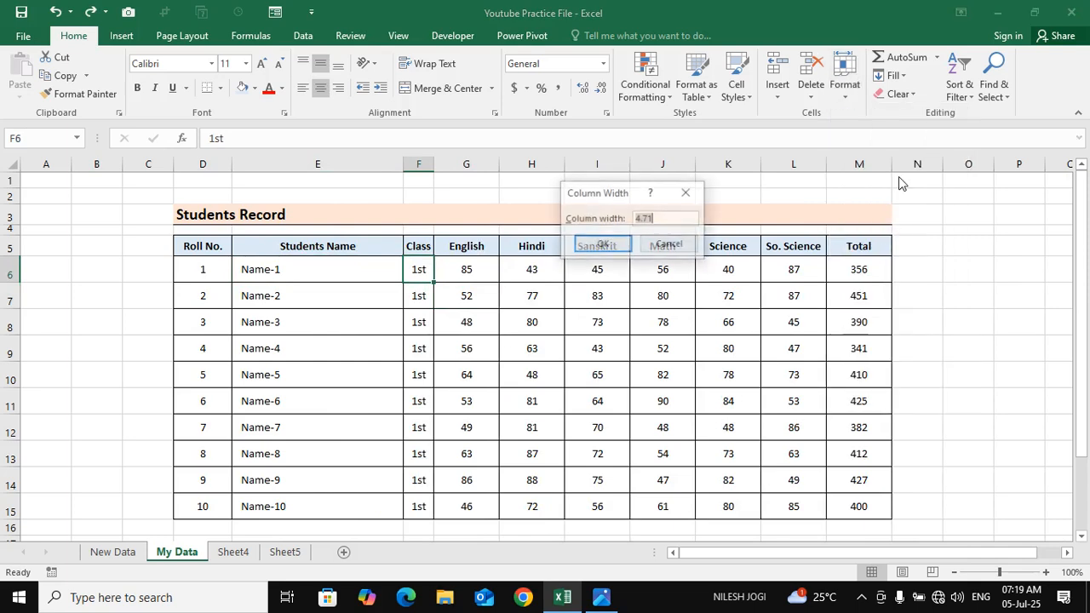
click(672, 216)
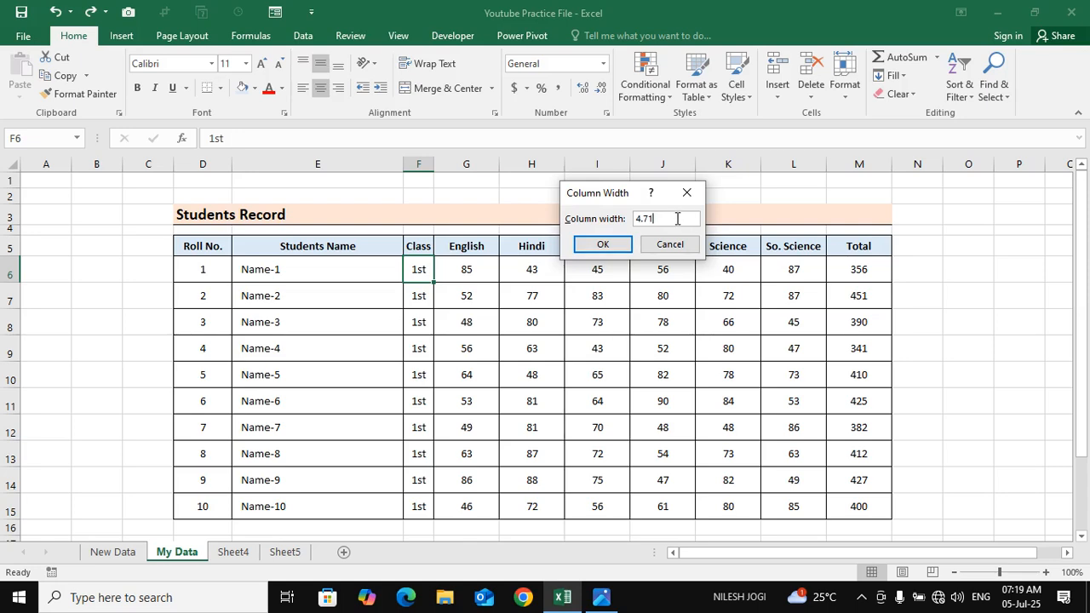
drag(677, 218, 563, 218)
click(598, 245)
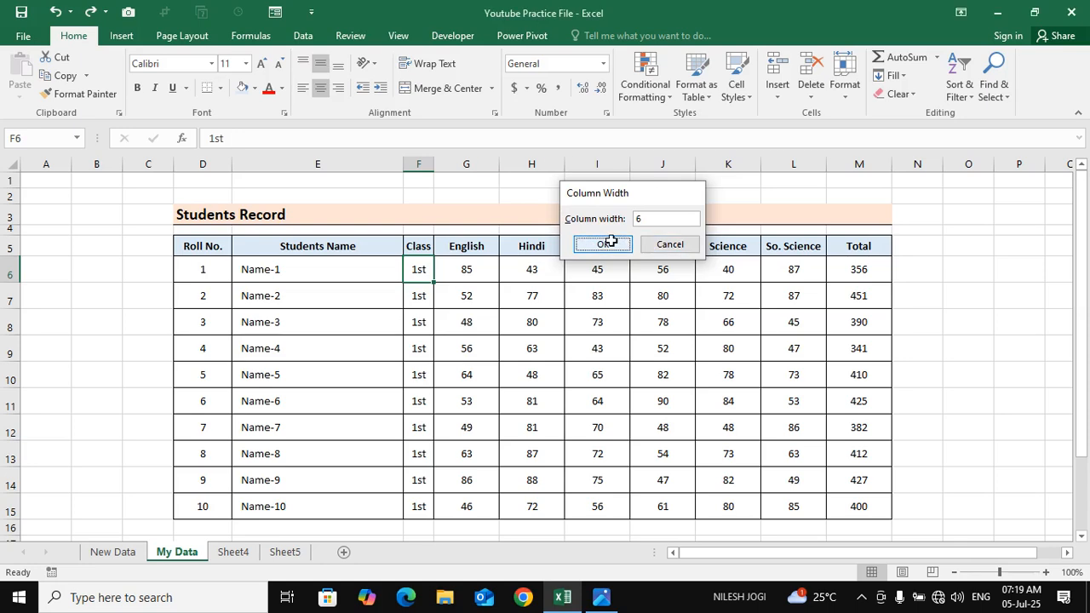
Widen the Class column further to a width of 8
click(845, 85)
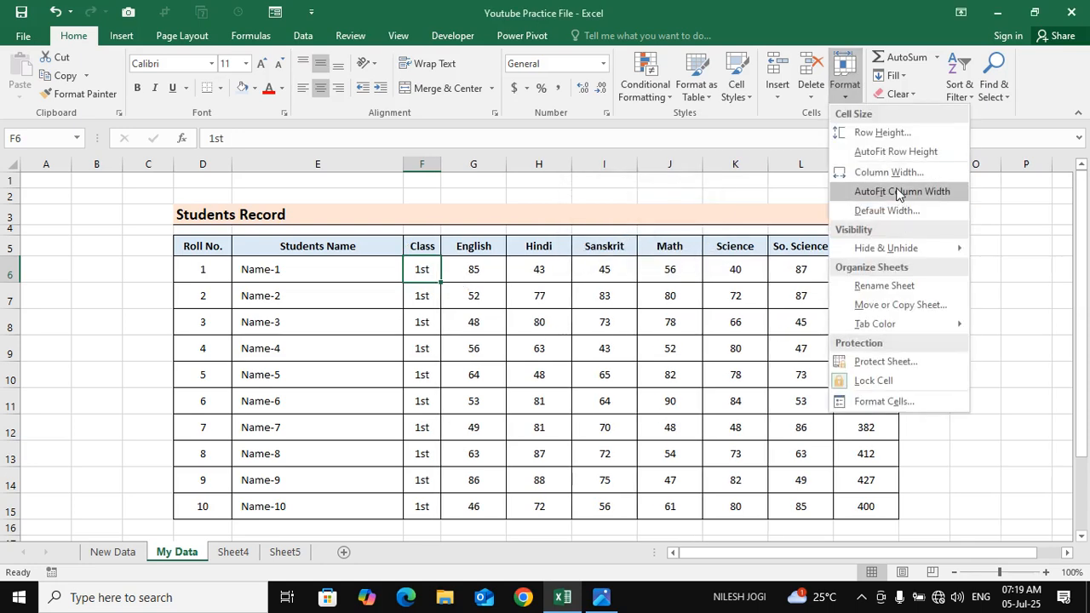
click(890, 173)
text(8)
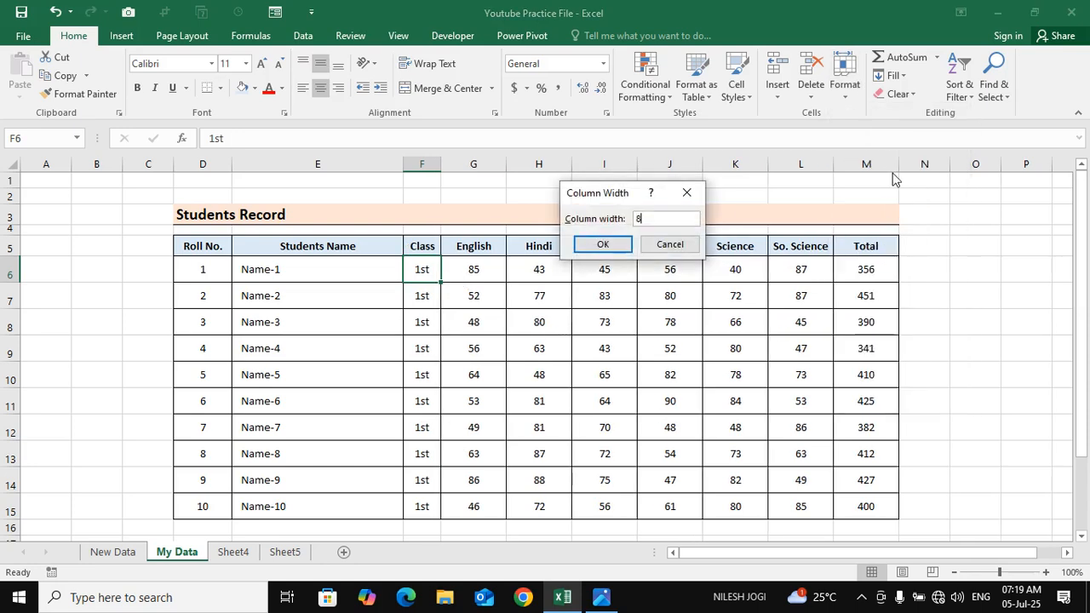
click(625, 242)
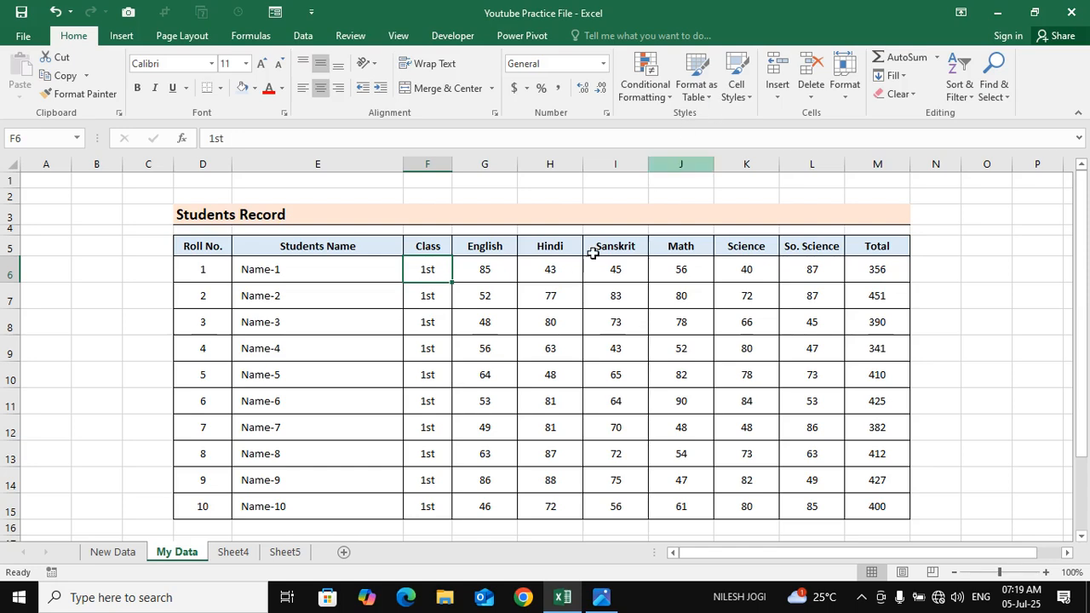
click(400, 273)
click(447, 267)
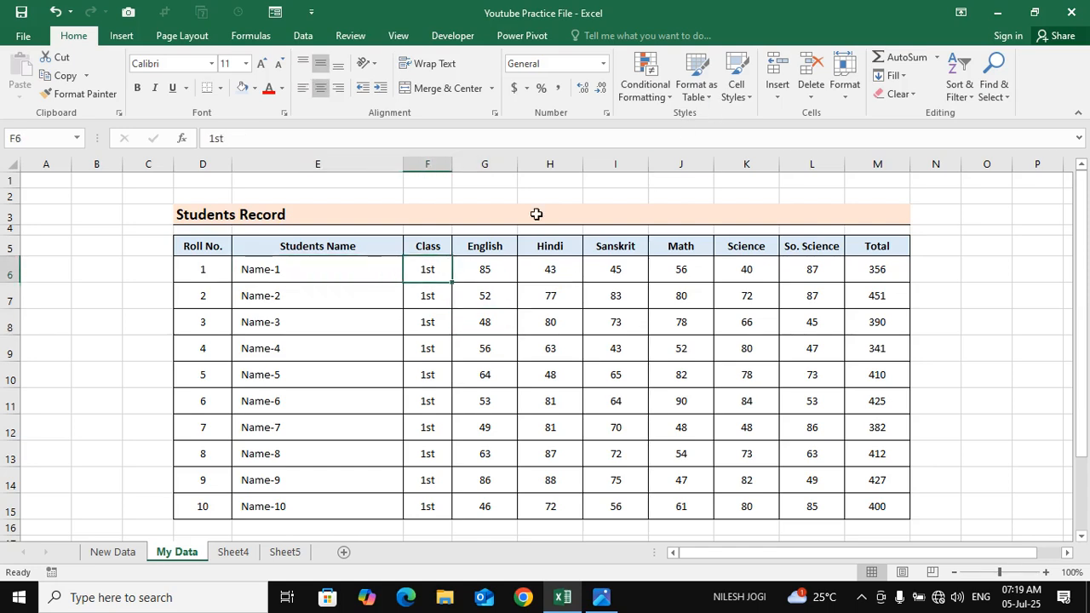
click(845, 81)
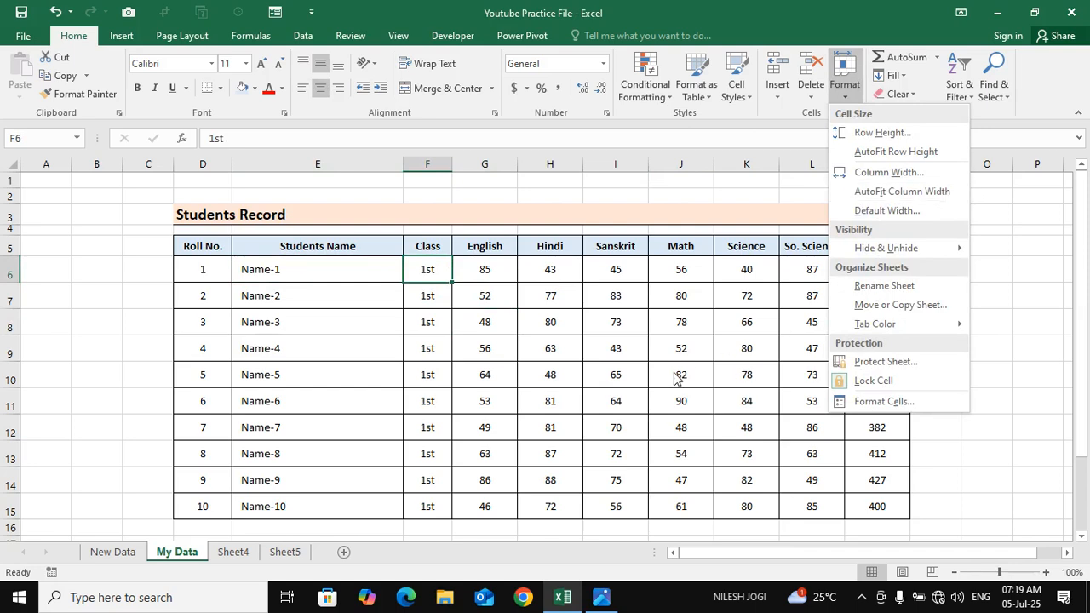
click(650, 401)
click(315, 419)
click(265, 340)
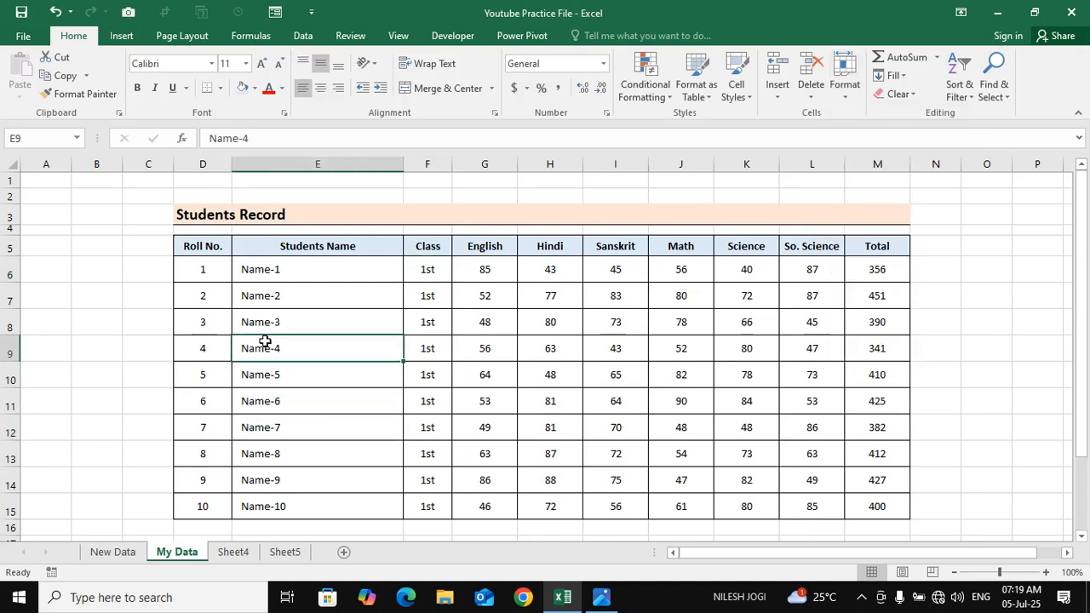
click(730, 355)
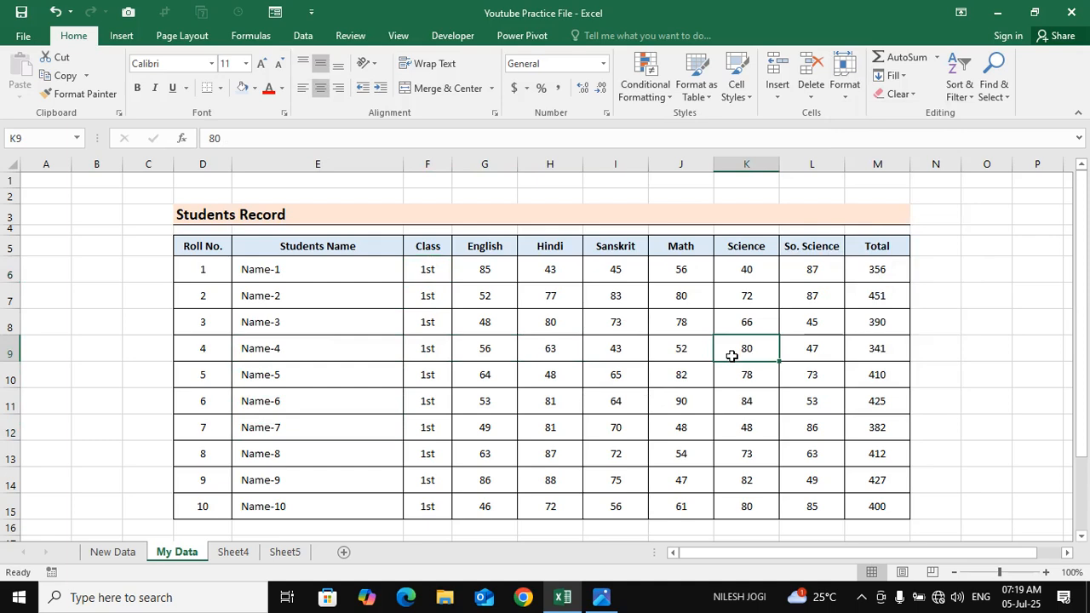
click(460, 342)
Select columns D to M of the Students Record table and AutoFit their column widths
drag(211, 164, 863, 175)
drag(197, 165, 853, 221)
click(844, 74)
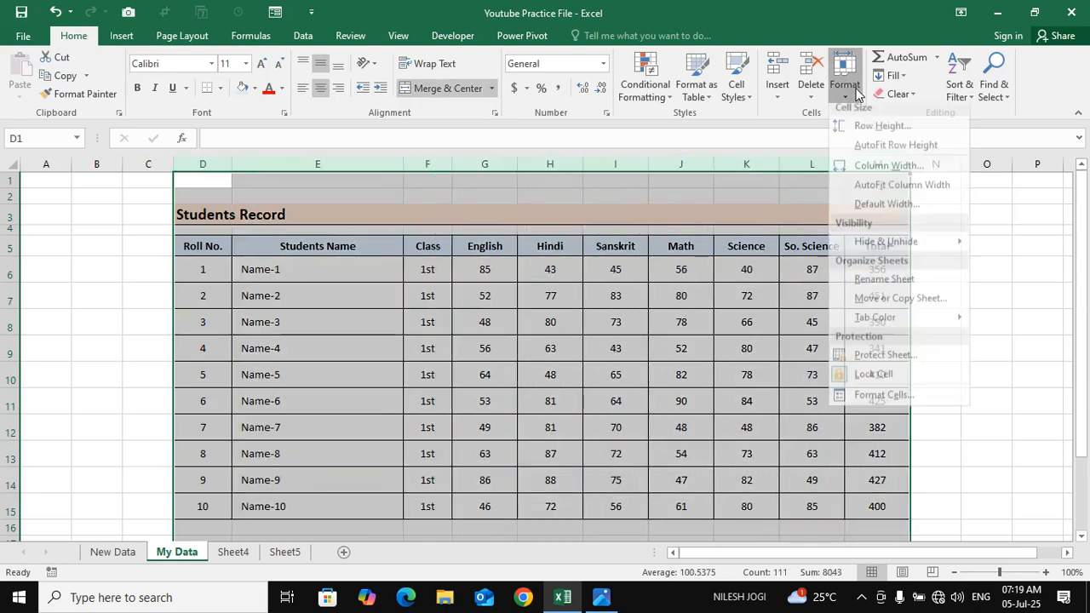
click(937, 192)
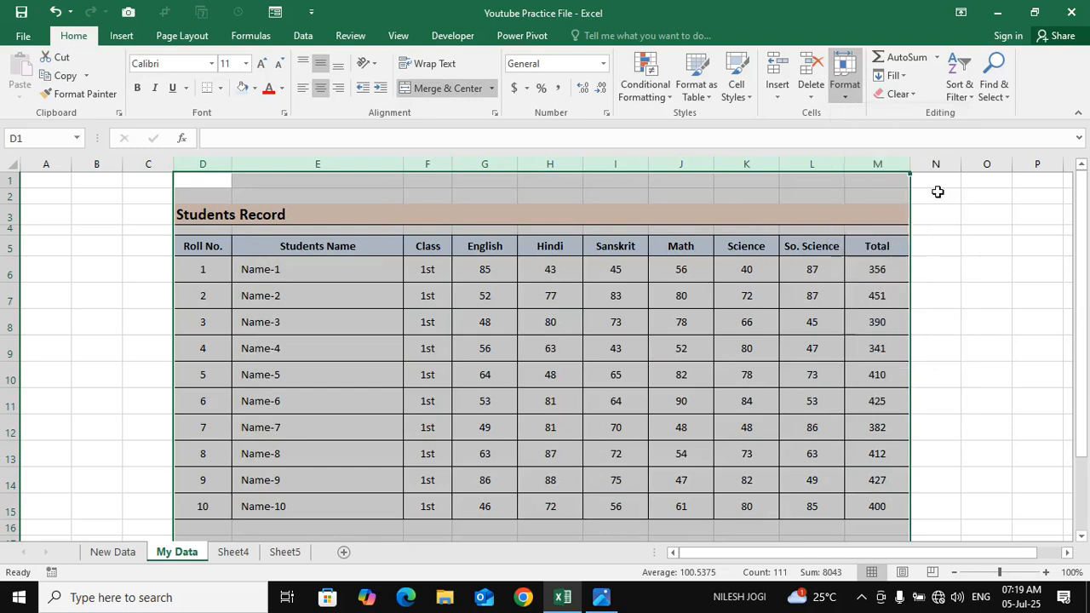
click(313, 352)
drag(392, 256, 596, 248)
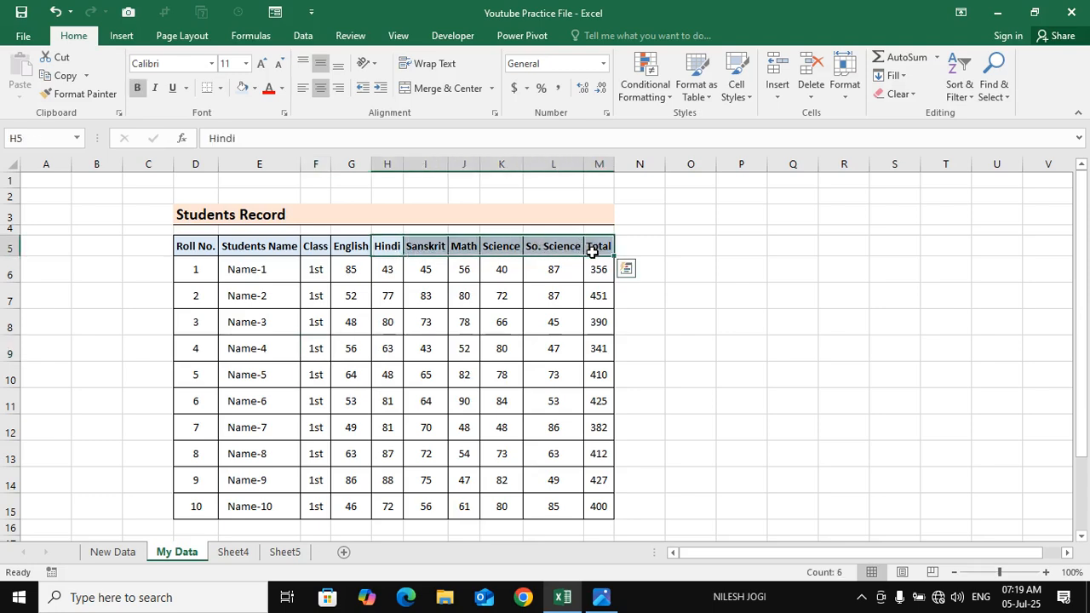
click(556, 319)
click(354, 297)
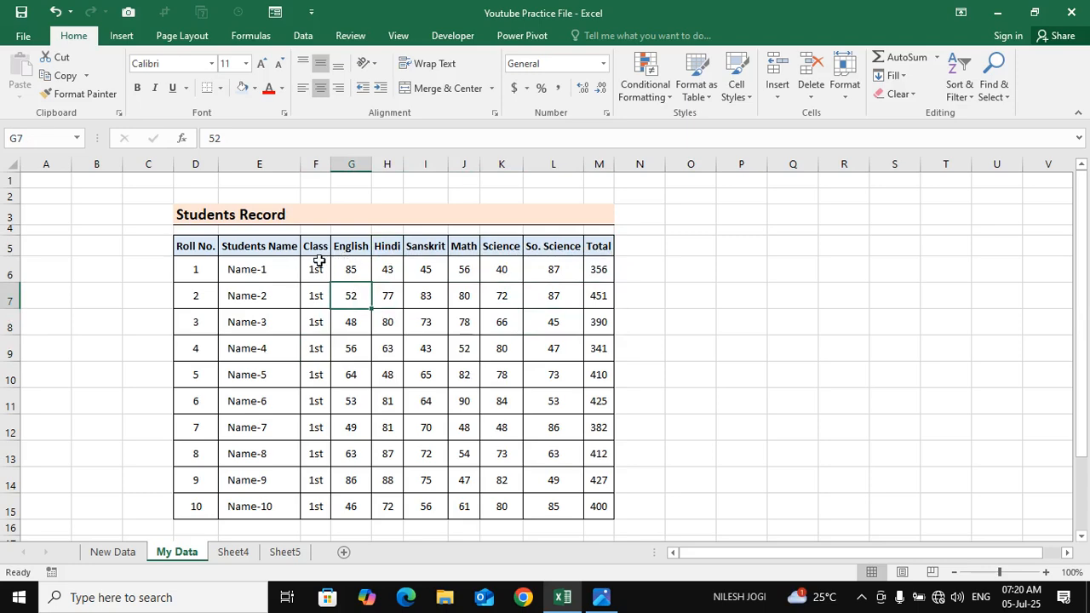
click(315, 264)
drag(356, 264, 557, 509)
click(389, 265)
click(464, 267)
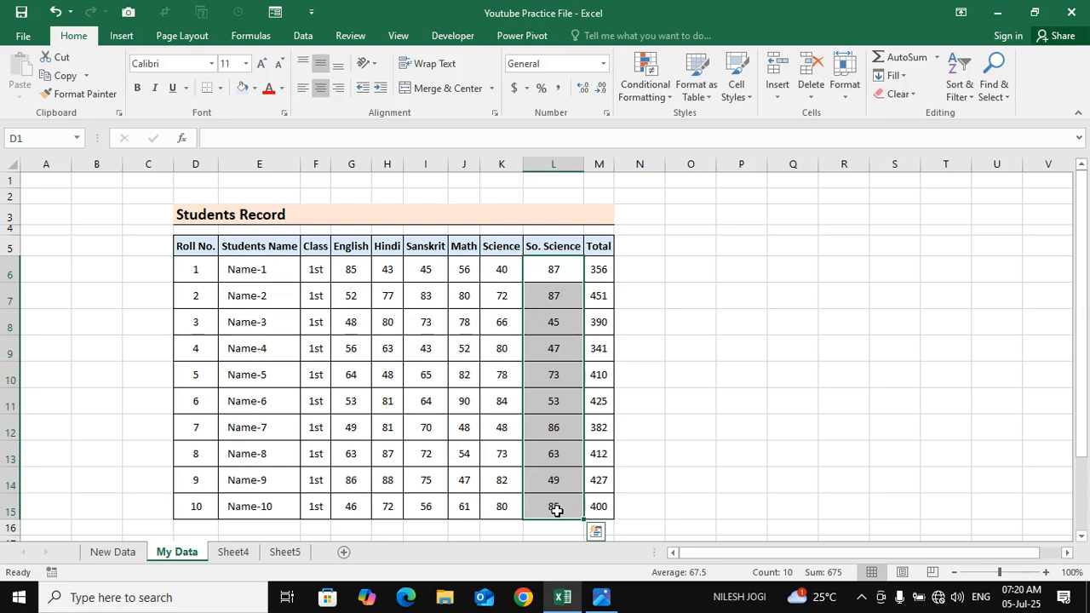
Undo the AutoFit of the Students Record columns D to M and reselect those columns
key(ctrl+z)
click(391, 453)
drag(209, 162, 889, 176)
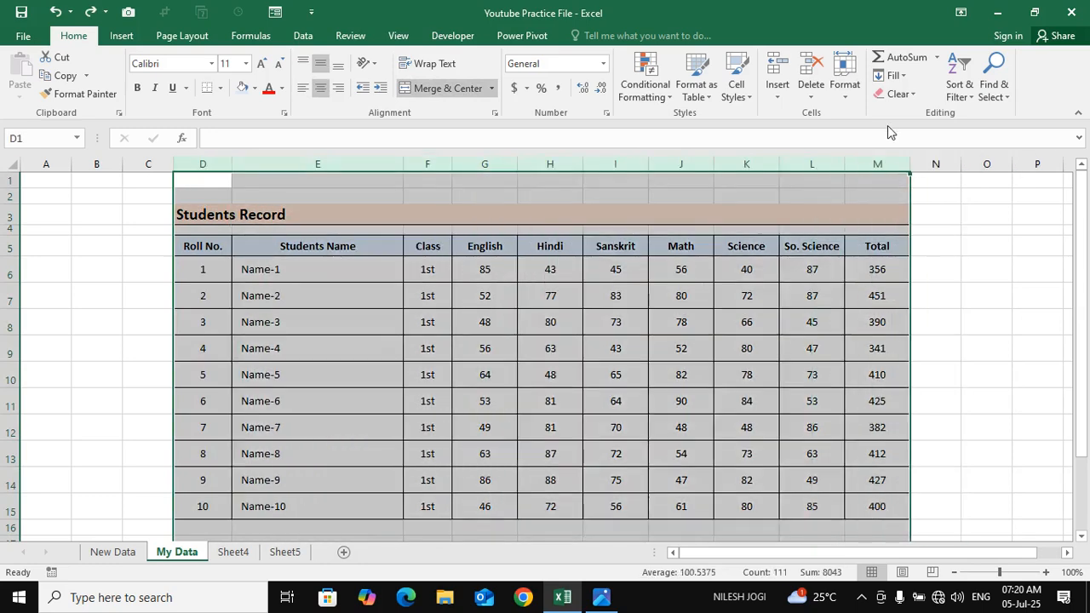
click(842, 93)
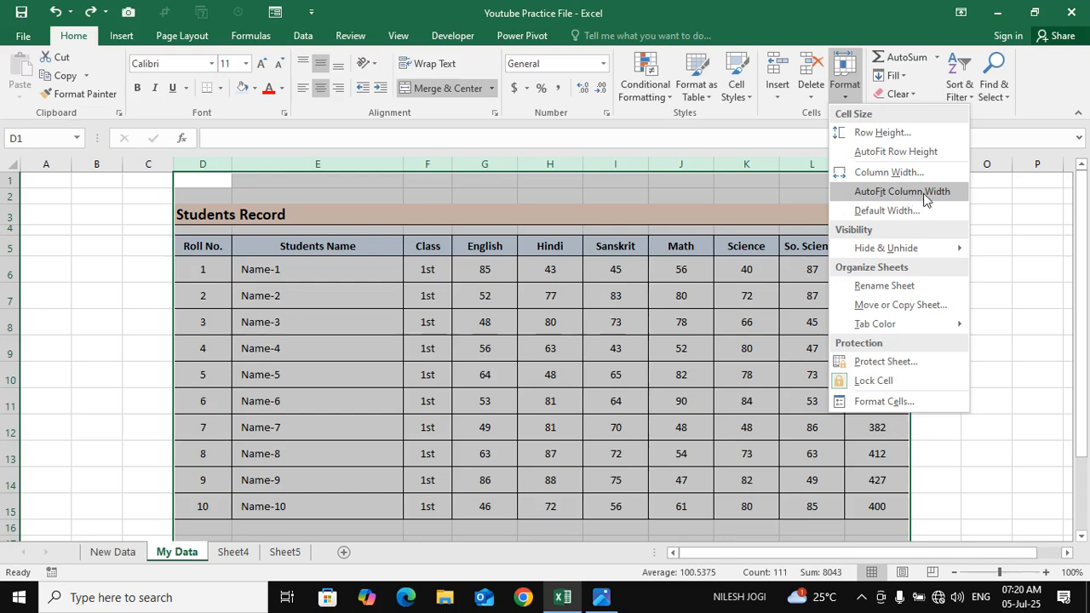
click(583, 353)
Try fitting columns D to M to their contents directly from a column border, and undo the change
drag(197, 165, 901, 166)
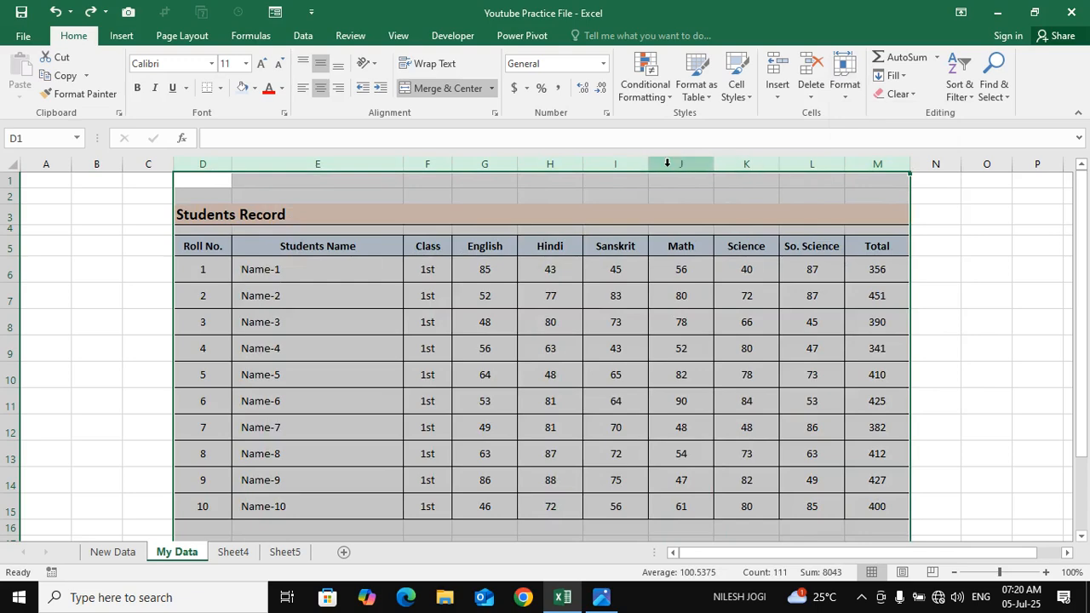
double_click(712, 166)
click(455, 332)
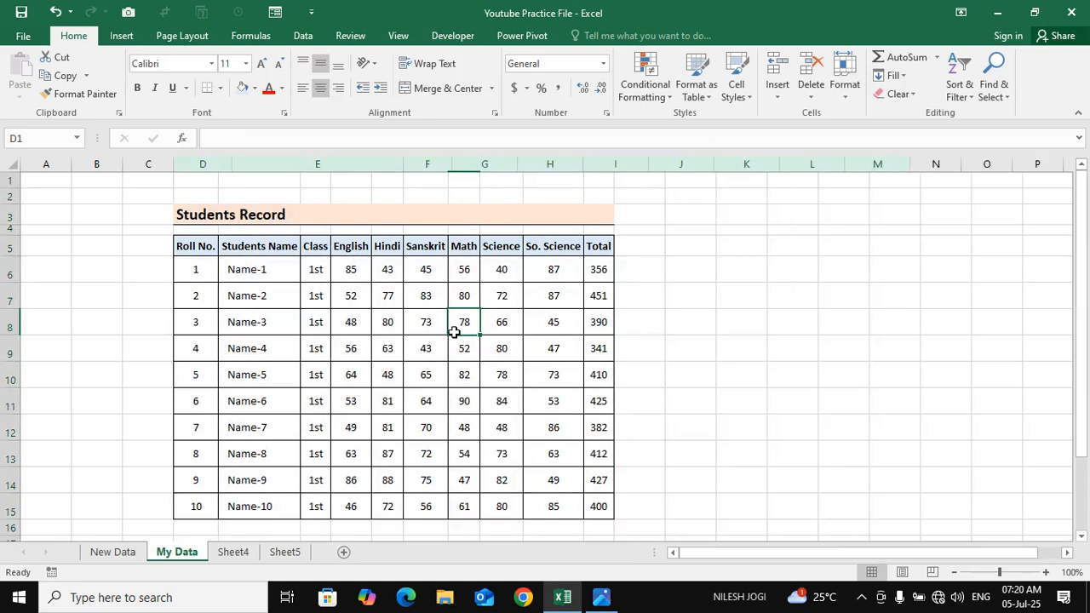
key(ctrl+z)
click(485, 323)
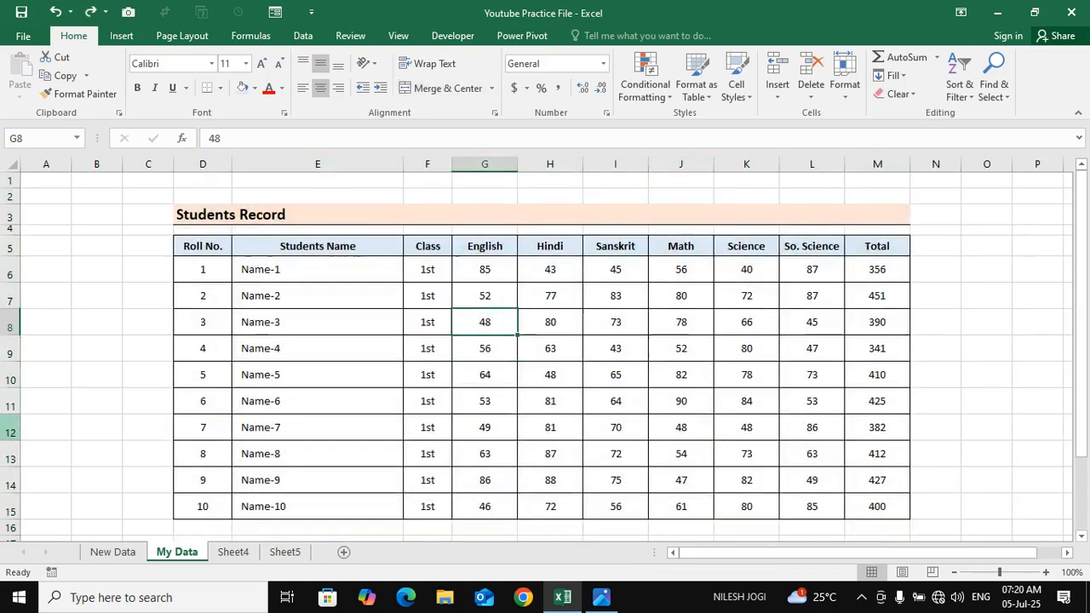
Set a narrower standard column width for the My Data worksheet
click(851, 99)
key(Escape)
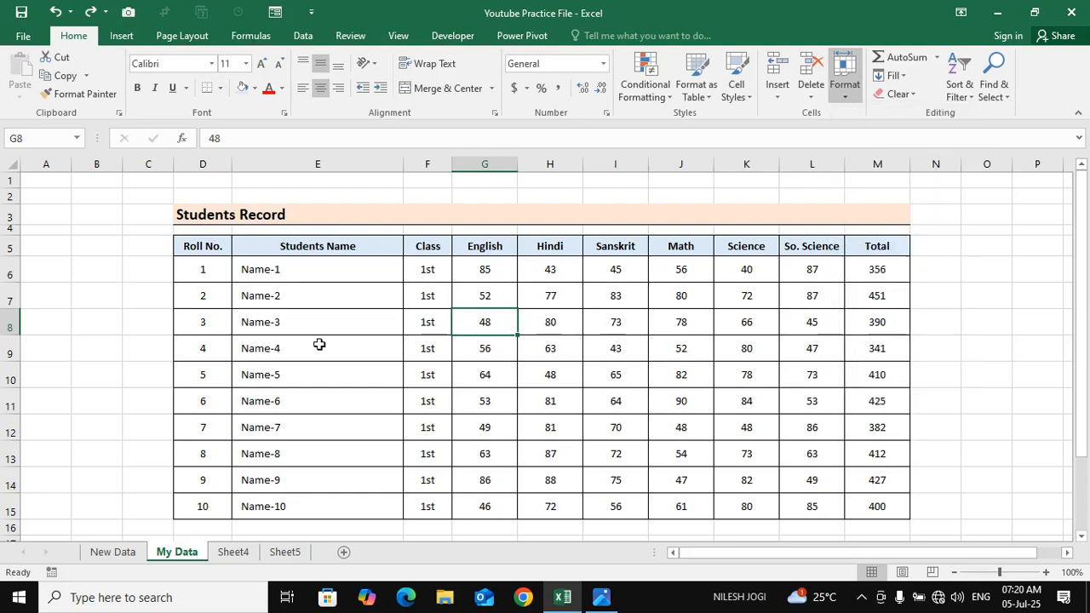
click(424, 272)
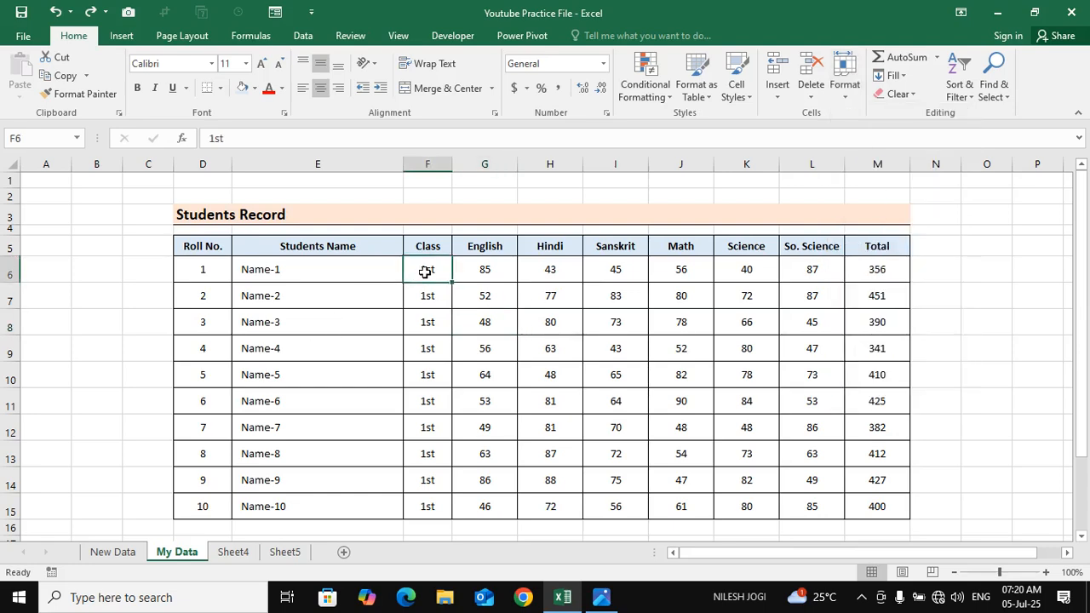
click(844, 83)
click(917, 211)
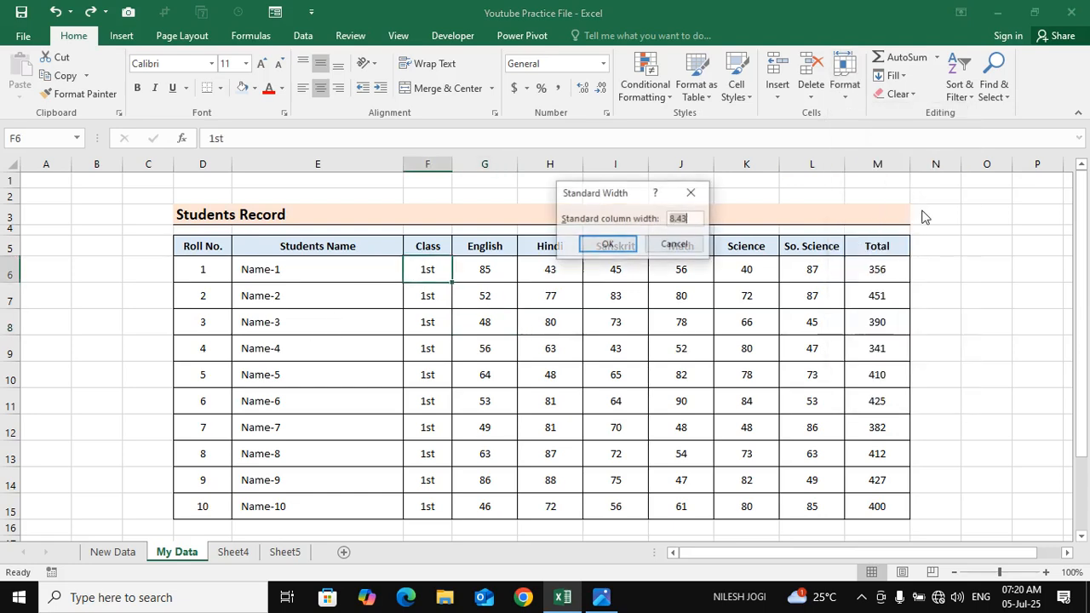
double_click(690, 219)
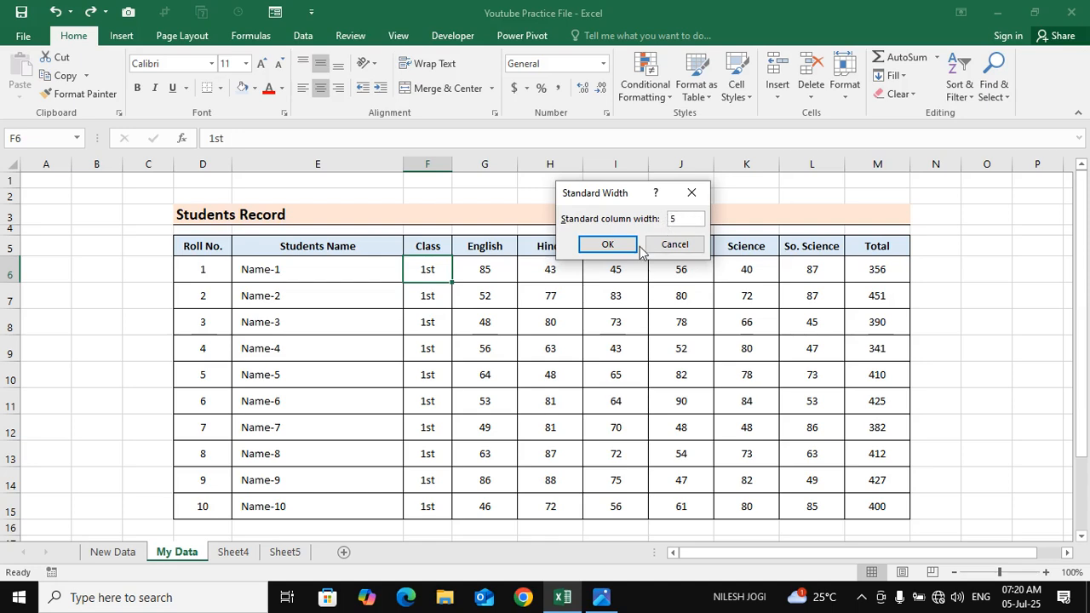
click(608, 245)
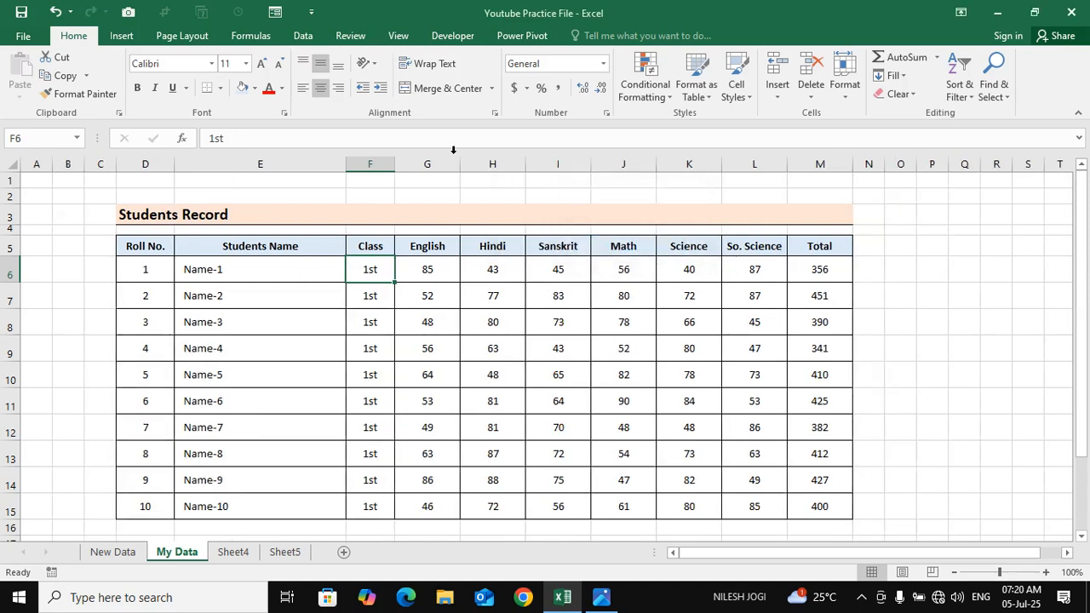
Check the column width of the Students Name column without changing it
click(278, 327)
click(844, 76)
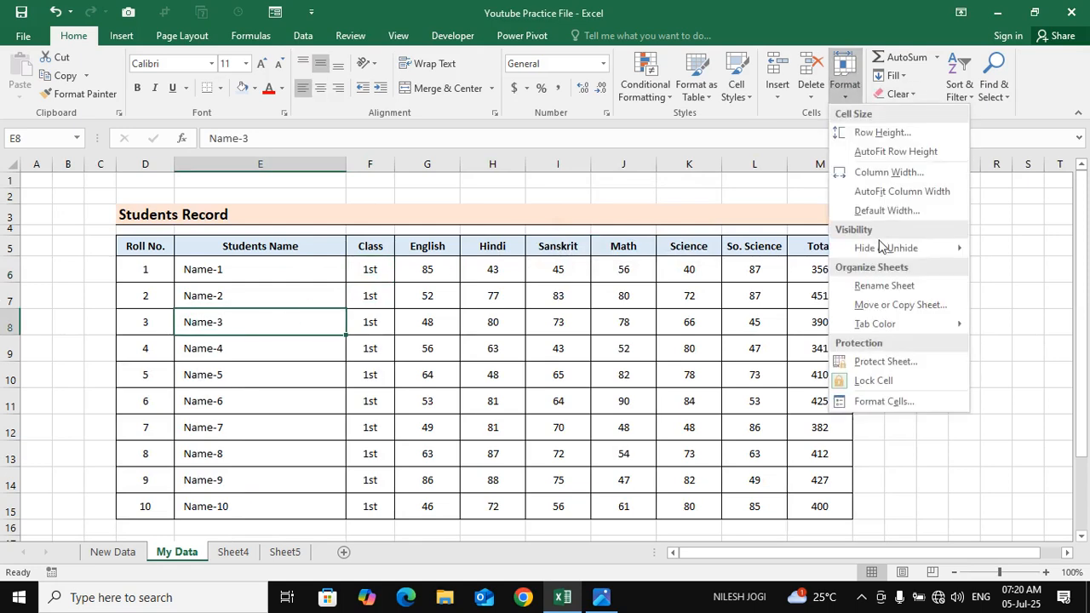
click(888, 172)
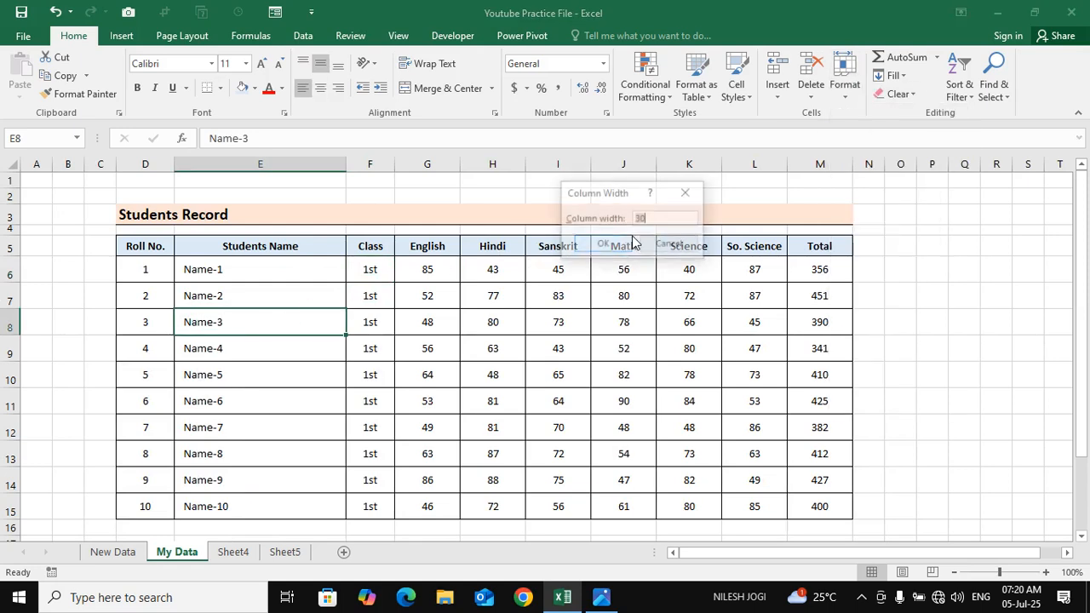
click(687, 193)
click(857, 90)
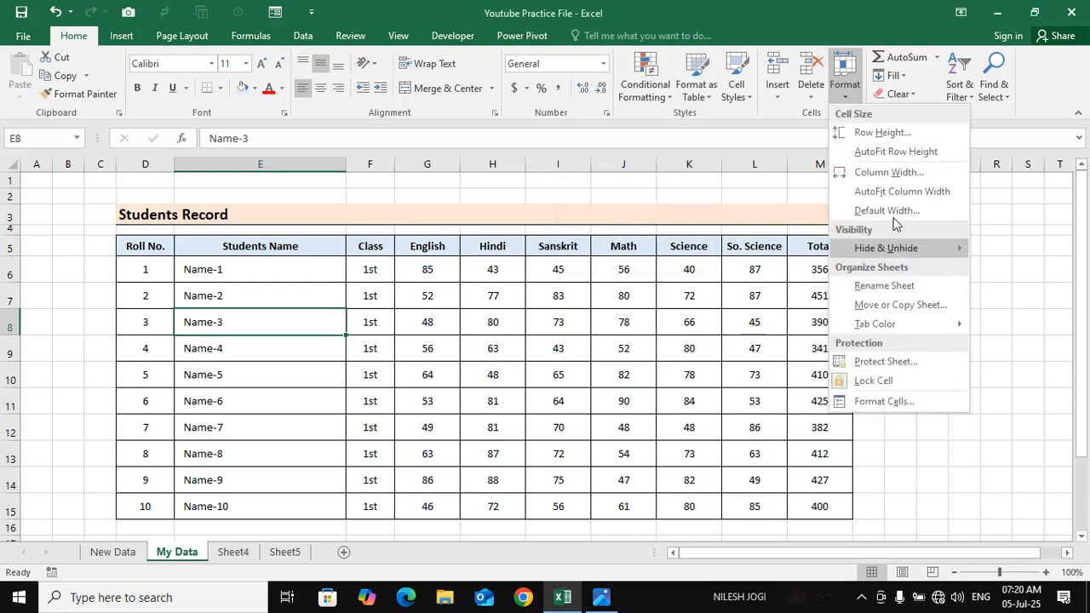
key(Escape)
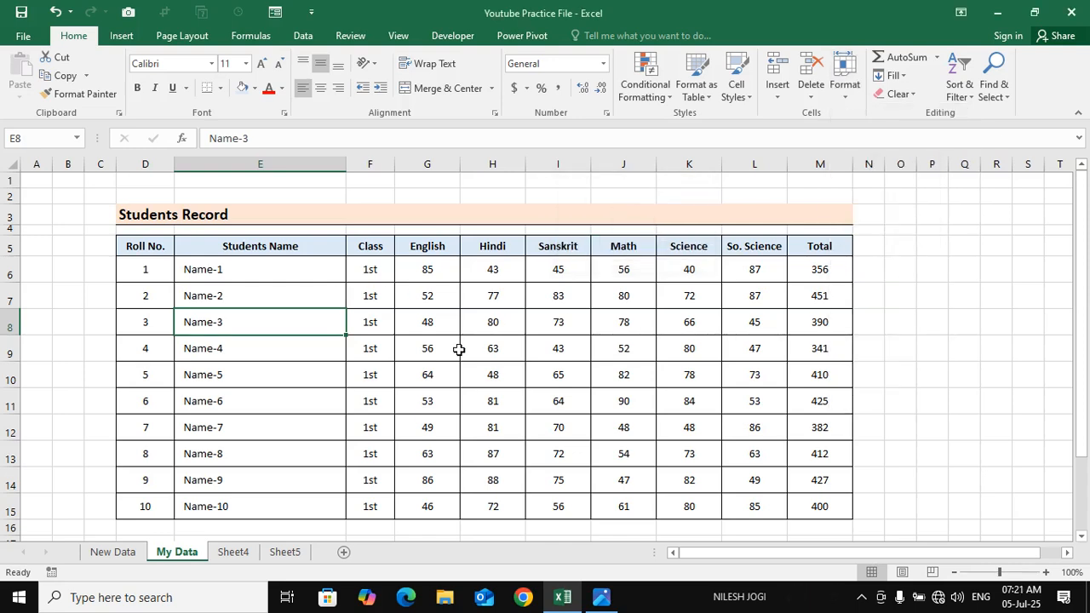
click(427, 321)
click(370, 266)
click(369, 324)
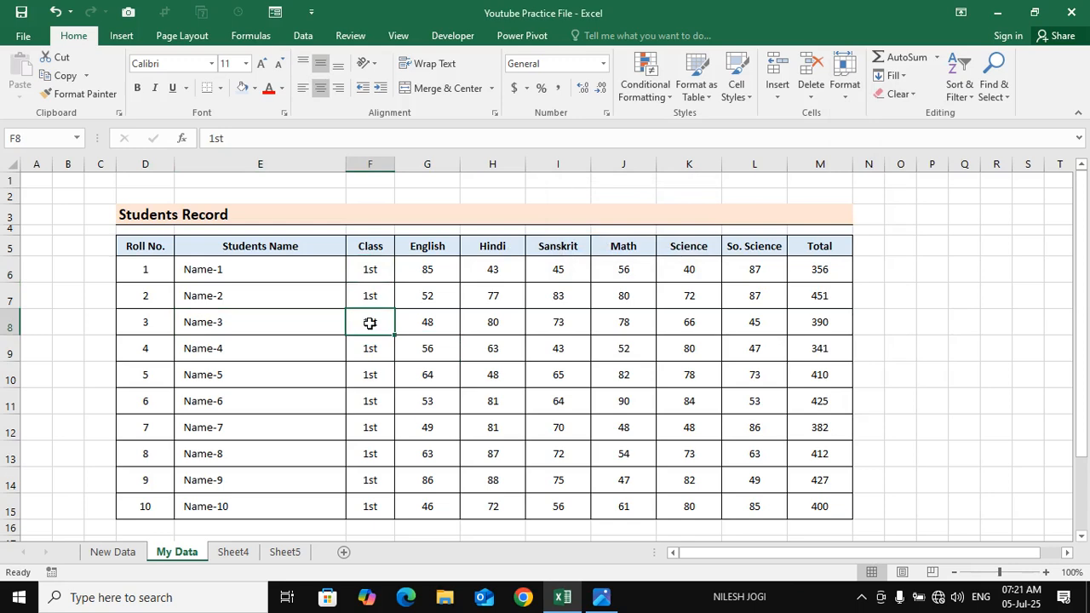
click(364, 276)
click(308, 278)
click(365, 294)
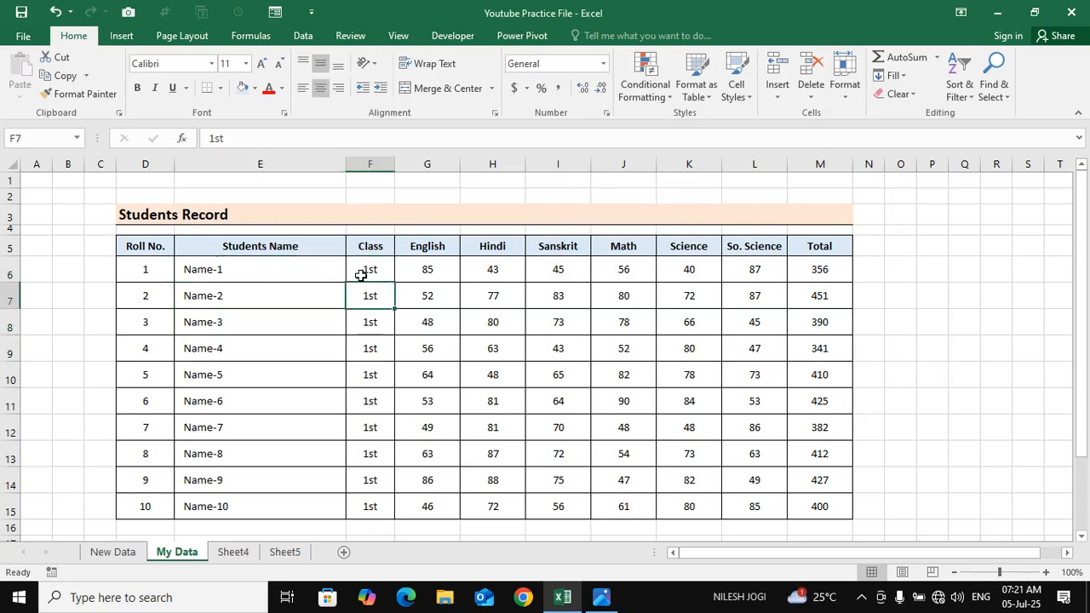
click(361, 274)
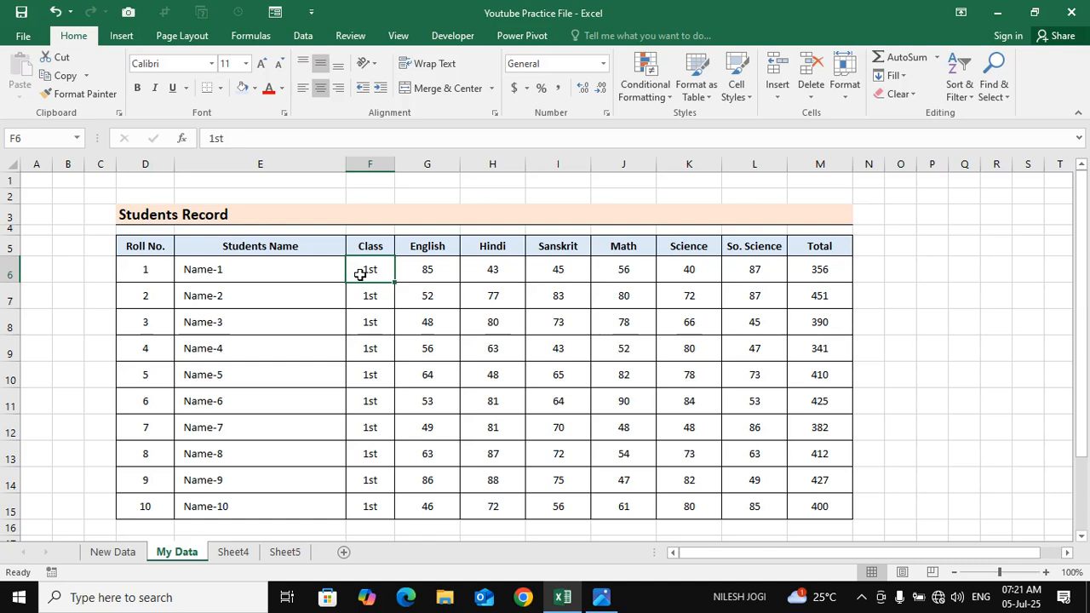
click(386, 306)
click(379, 264)
Insert a new column before the Class column and enter the header "Gender\" in row 5
click(377, 162)
right_click(380, 156)
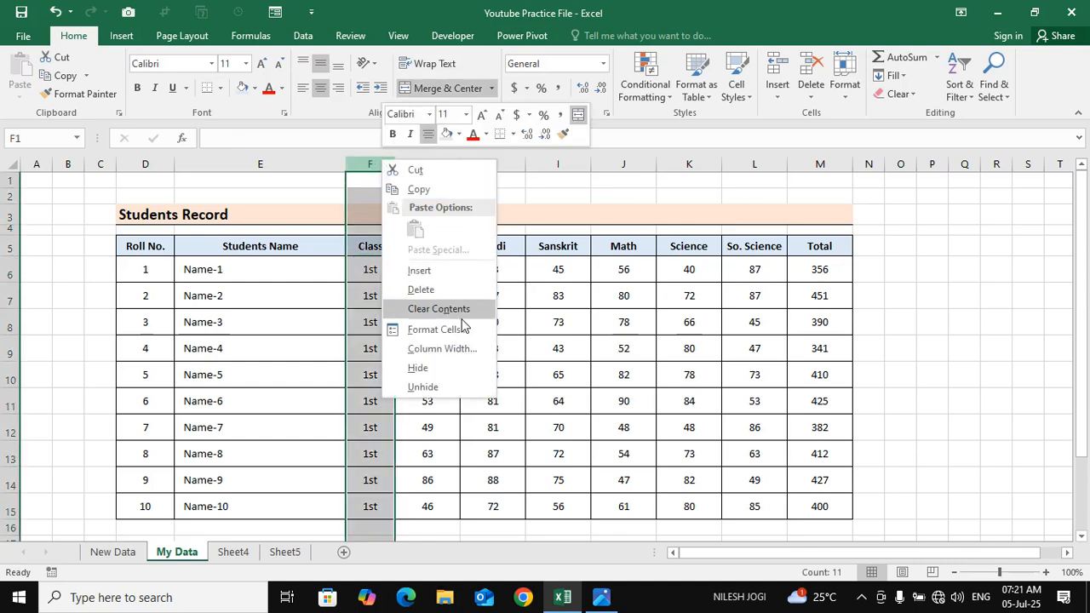
click(438, 270)
click(486, 255)
text(Gender\)
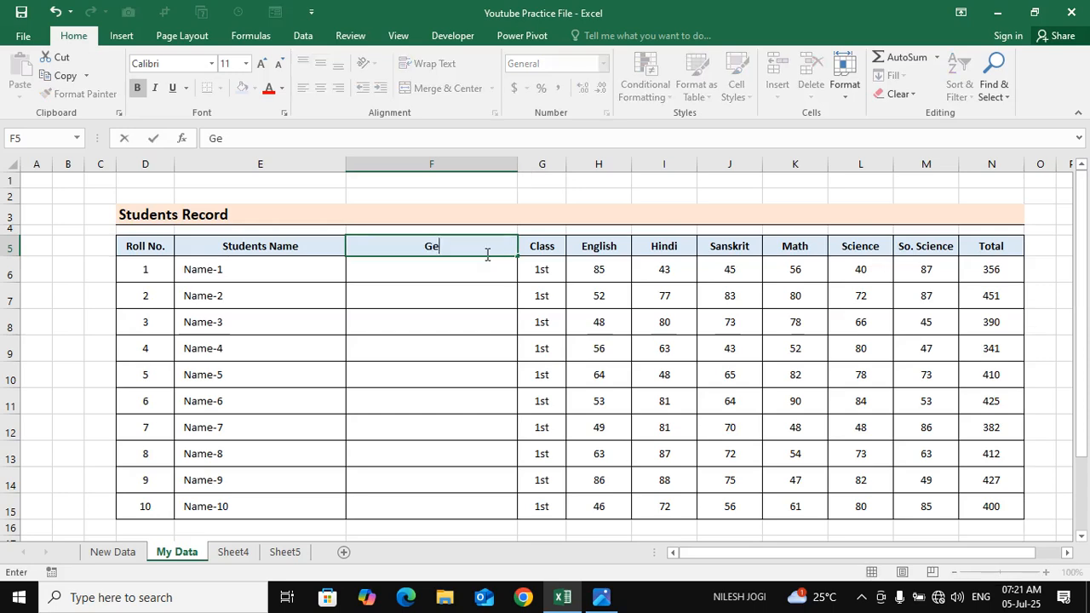
key(Return)
Correct the new column's header to Gender and fit the column's width to its content
click(502, 246)
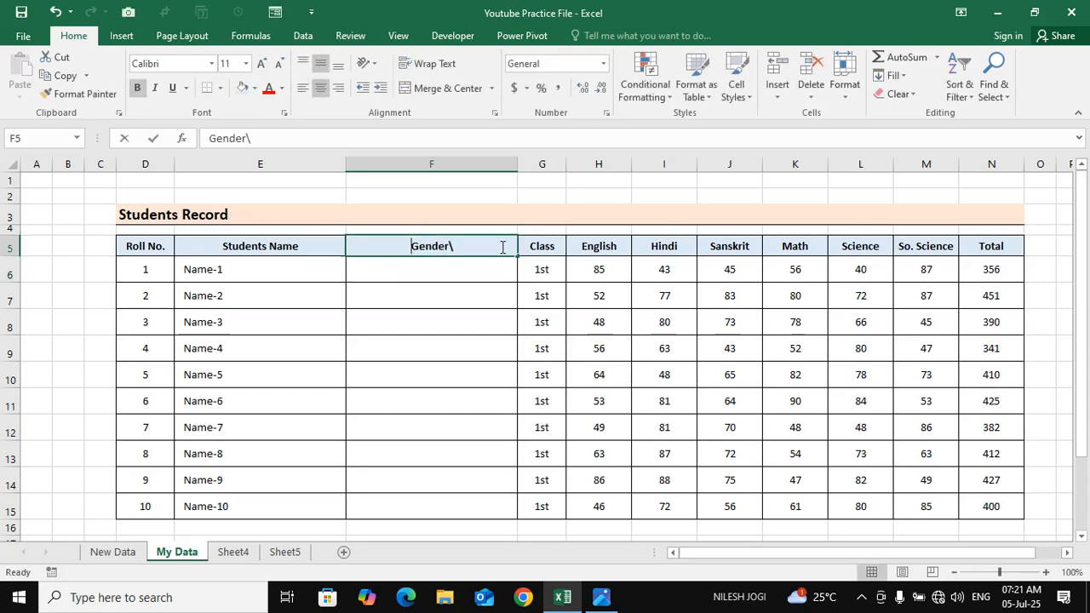
double_click(501, 246)
key(BackSpace)
click(496, 320)
double_click(517, 164)
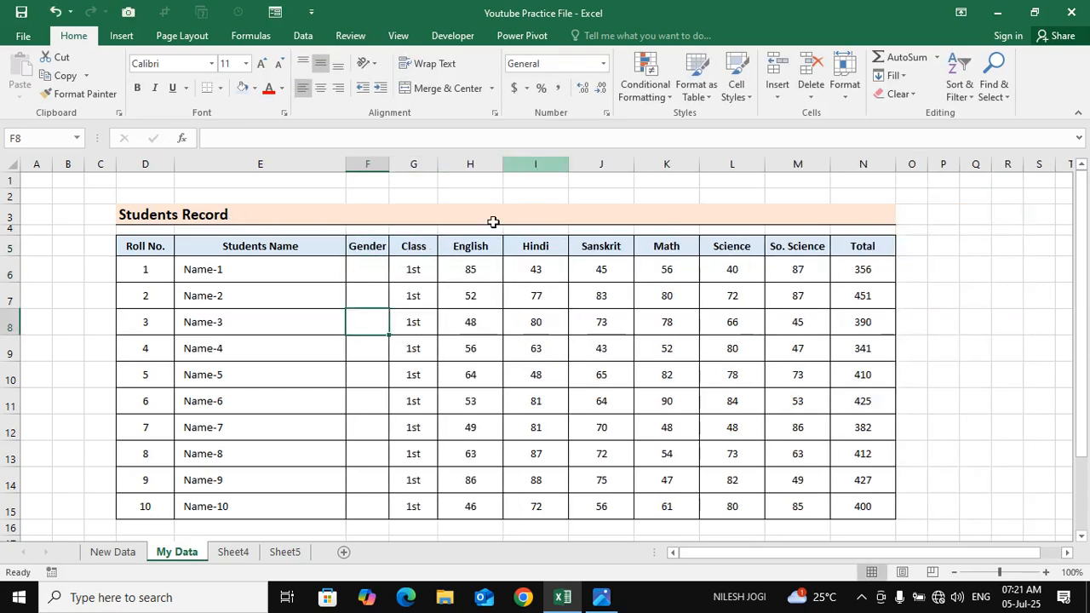
click(476, 228)
click(359, 268)
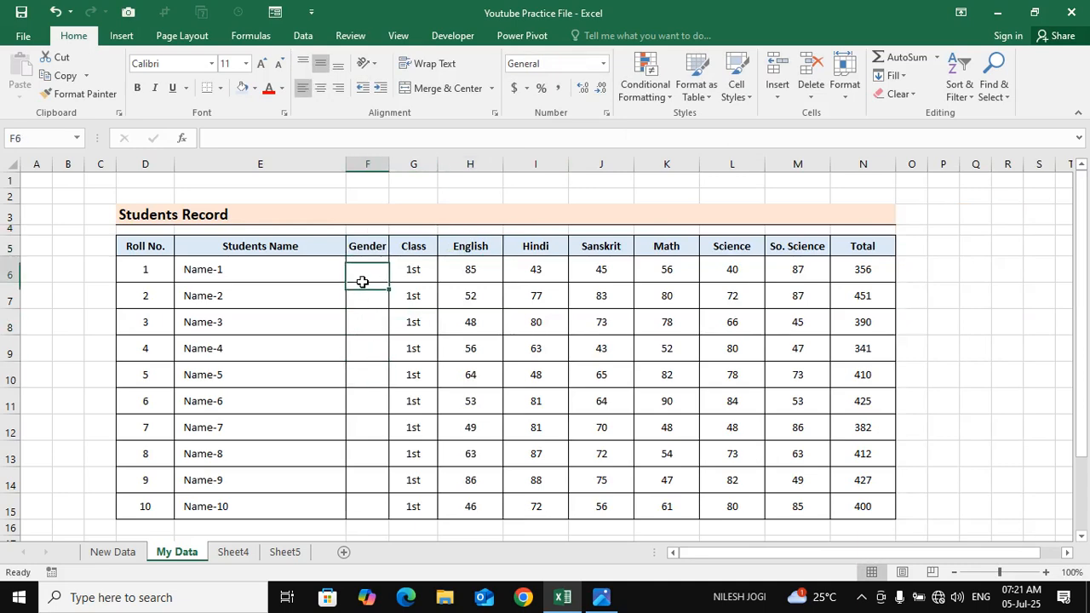
drag(360, 279, 363, 403)
click(370, 274)
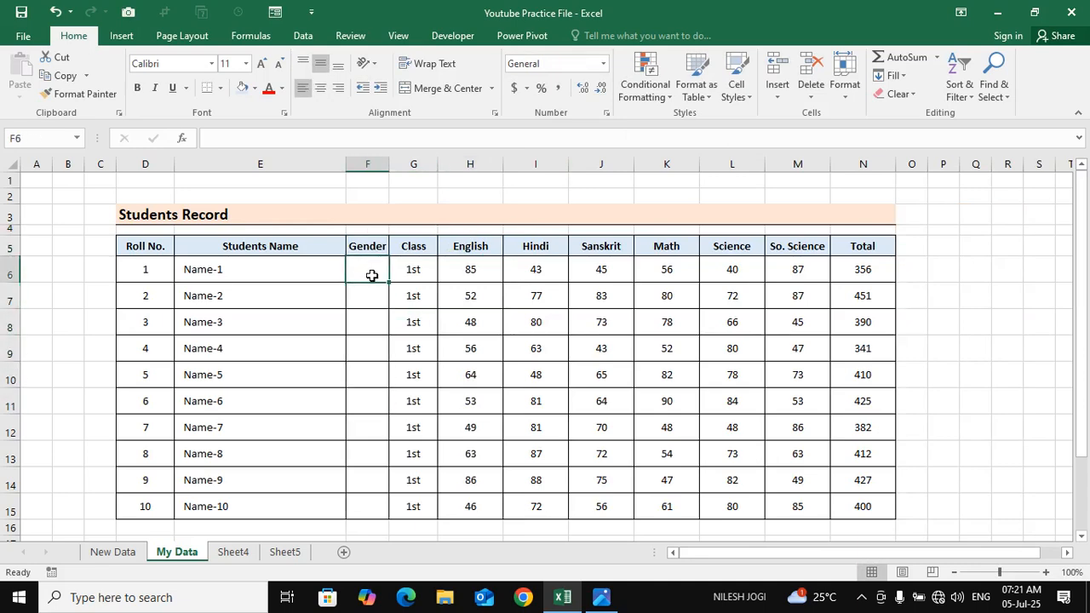
click(841, 95)
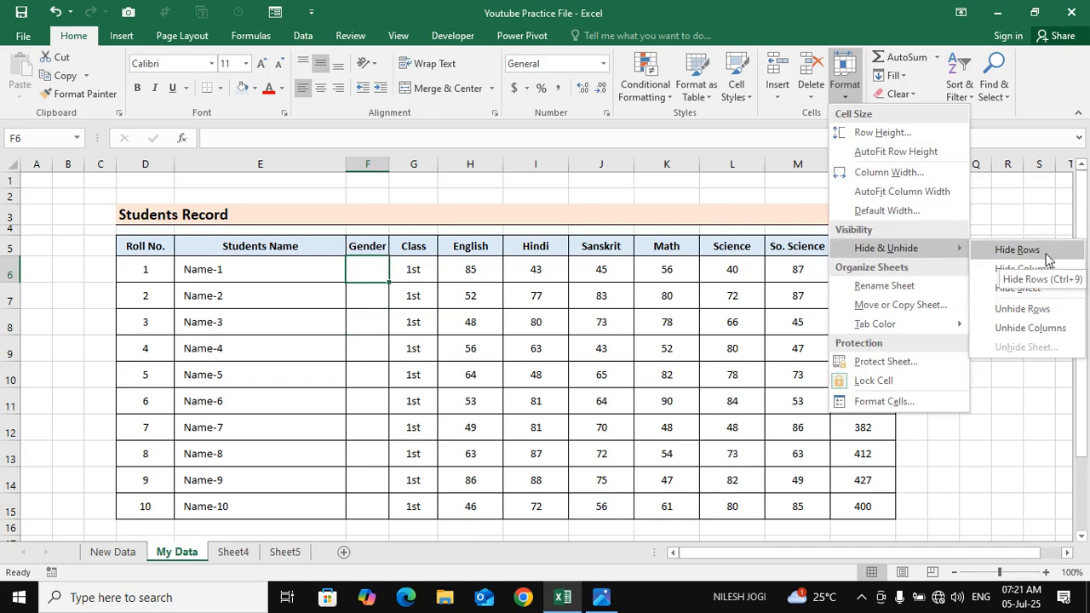
click(273, 349)
click(199, 275)
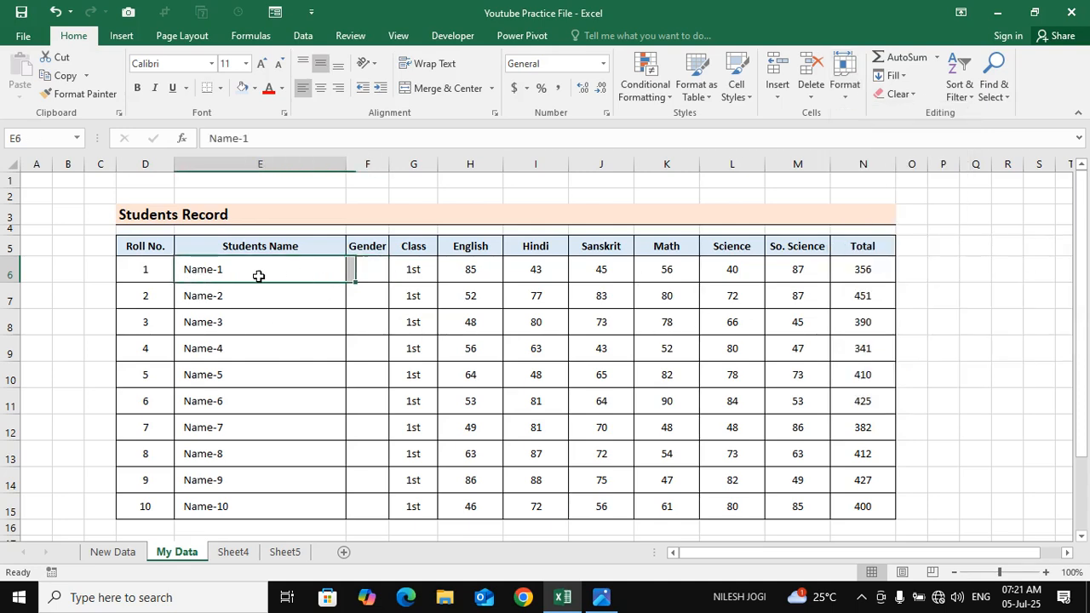
drag(294, 276, 477, 274)
Hide row 6, the first student record below the table header
click(374, 275)
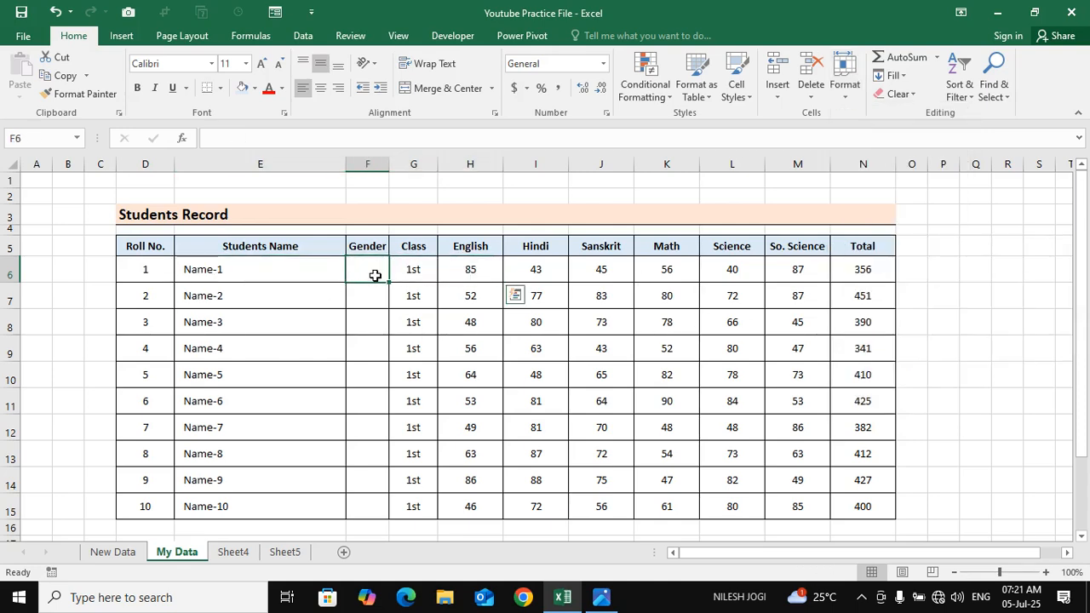
click(844, 77)
mouse_move(926, 249)
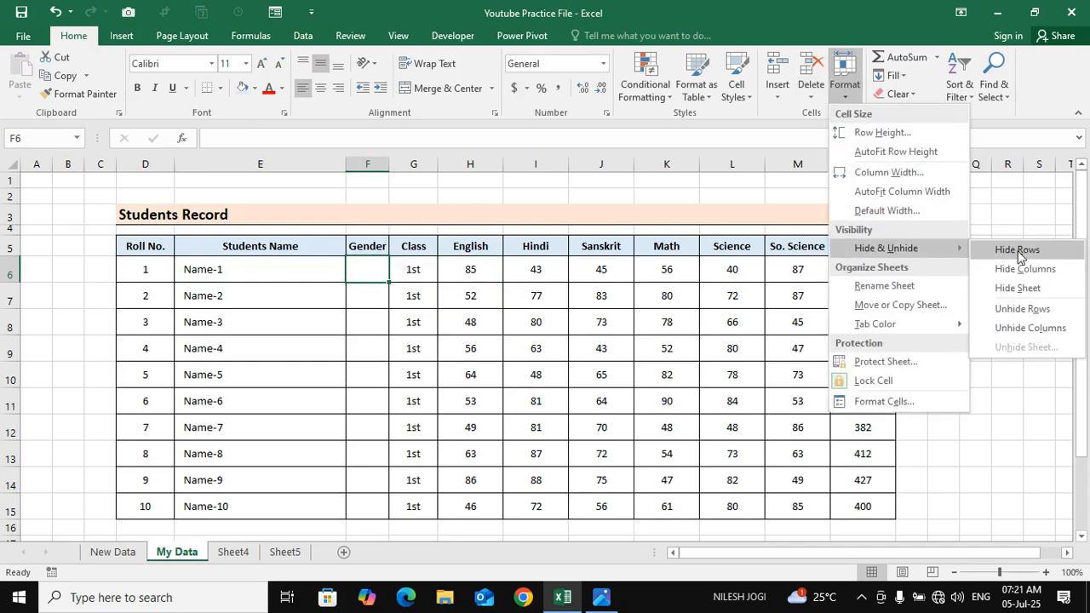
click(994, 249)
click(224, 270)
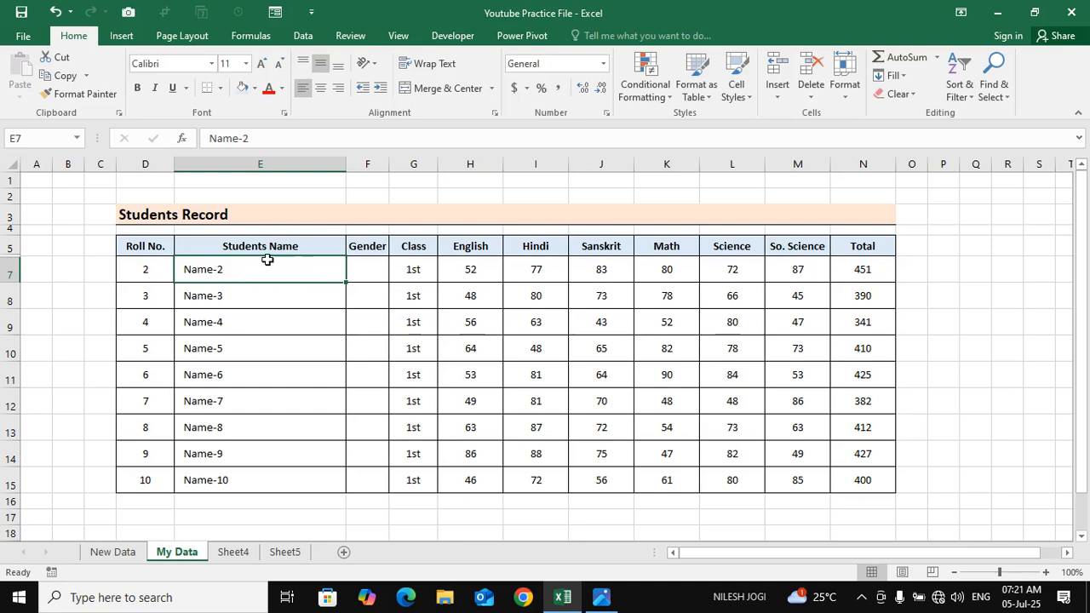
Select rows 5 through 7 and unhide the hidden row 6 between them
click(10, 249)
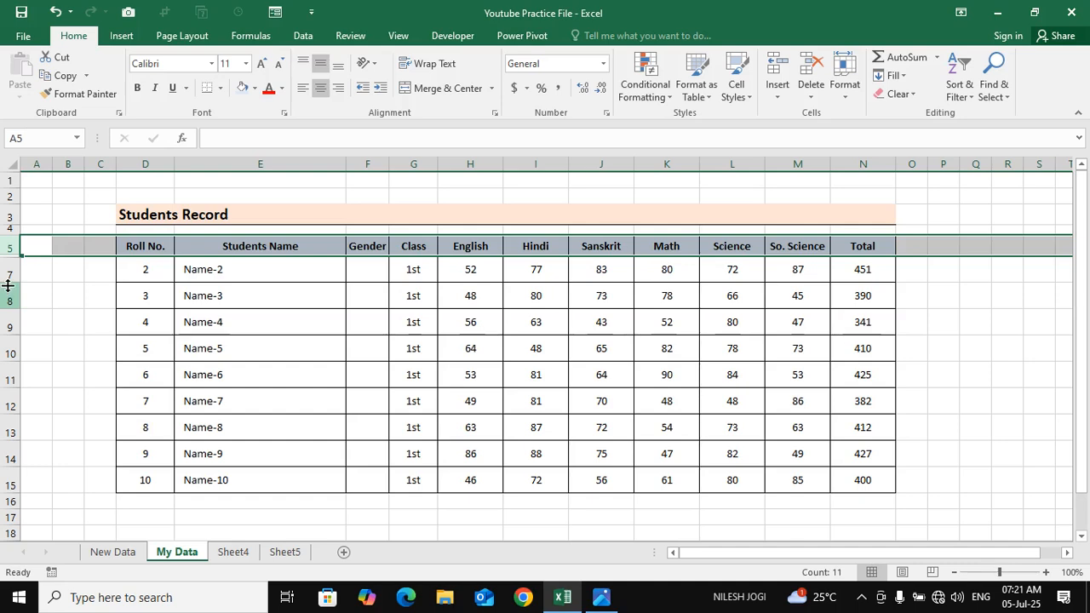
click(7, 282)
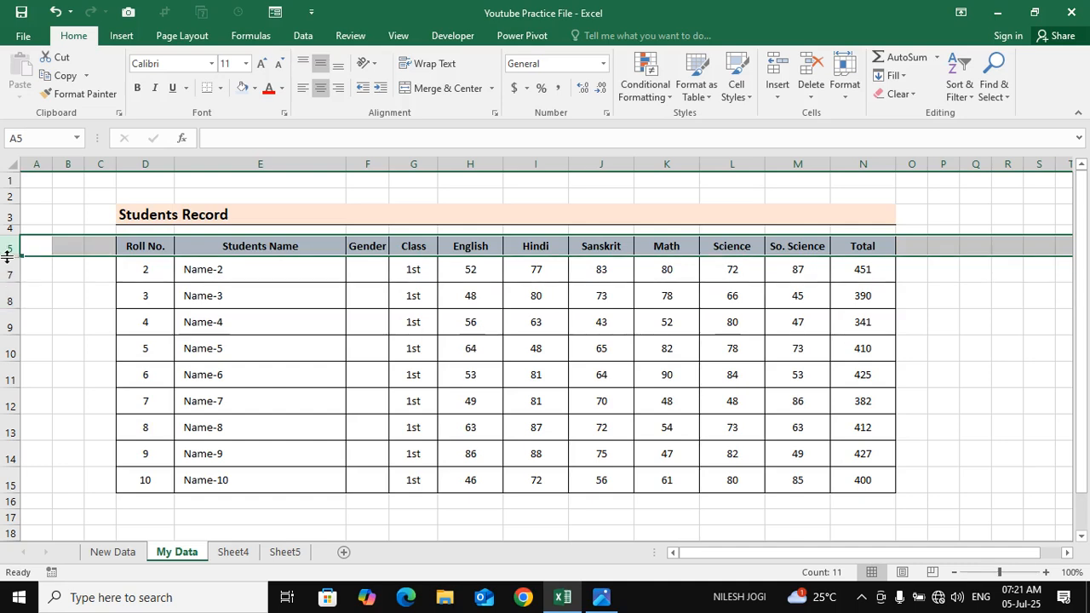
click(151, 272)
drag(7, 247, 10, 274)
click(844, 75)
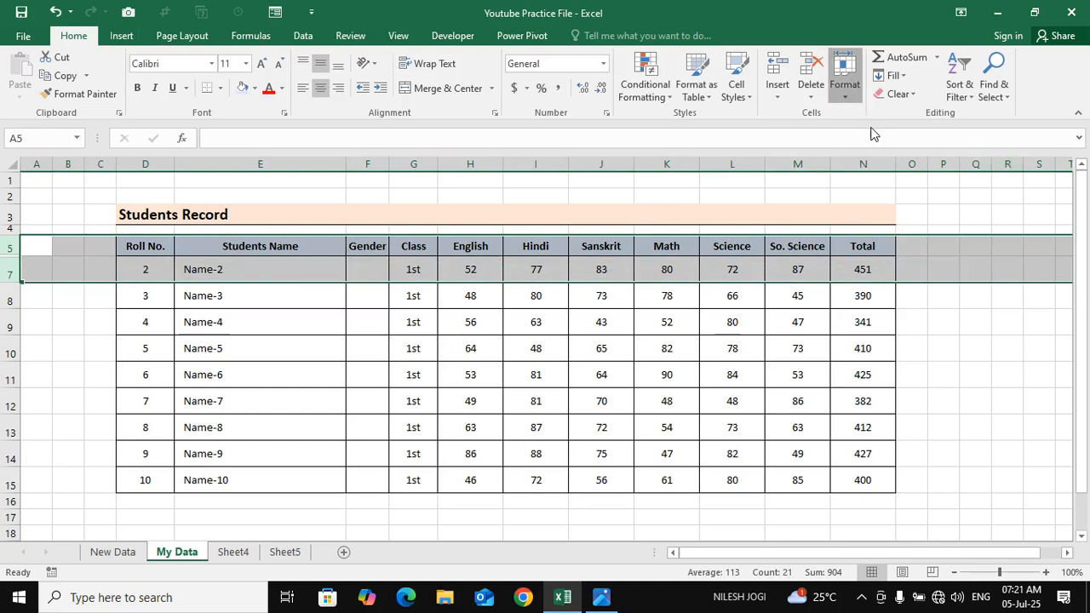
mouse_move(953, 254)
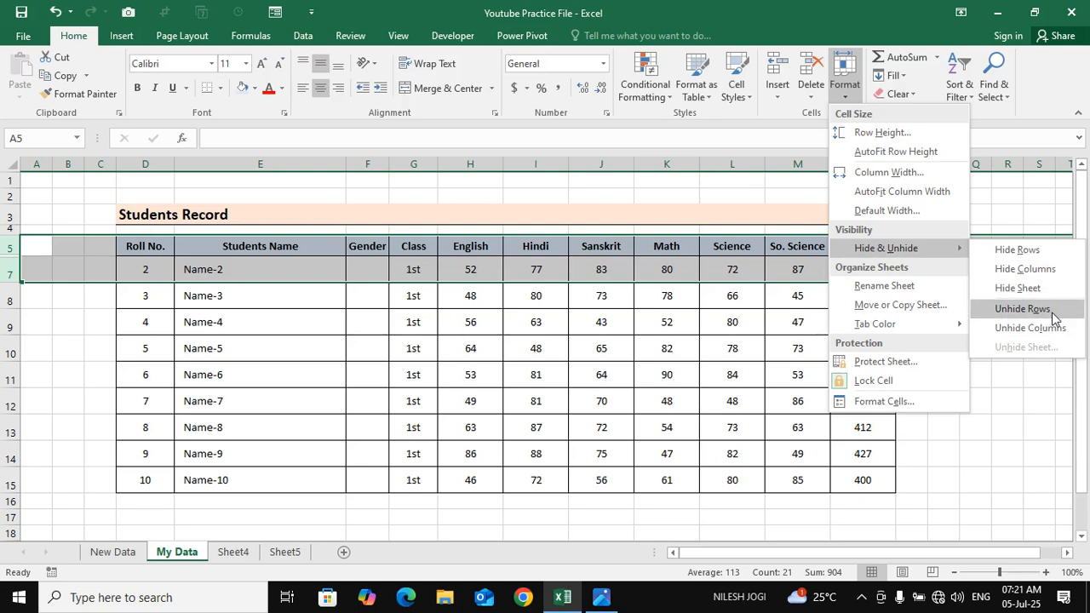
click(1040, 316)
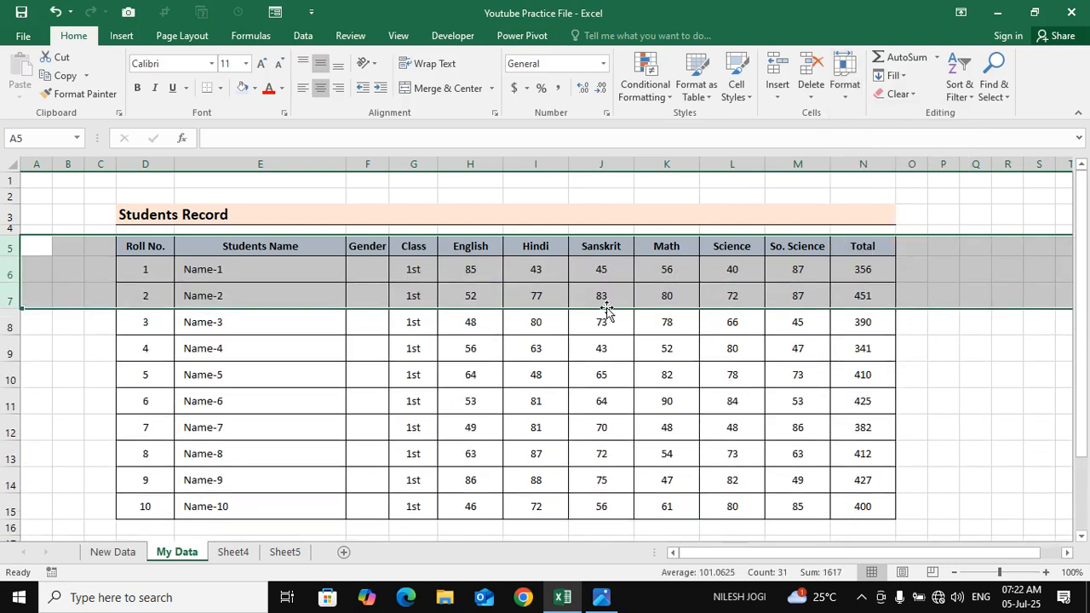
click(599, 271)
click(362, 273)
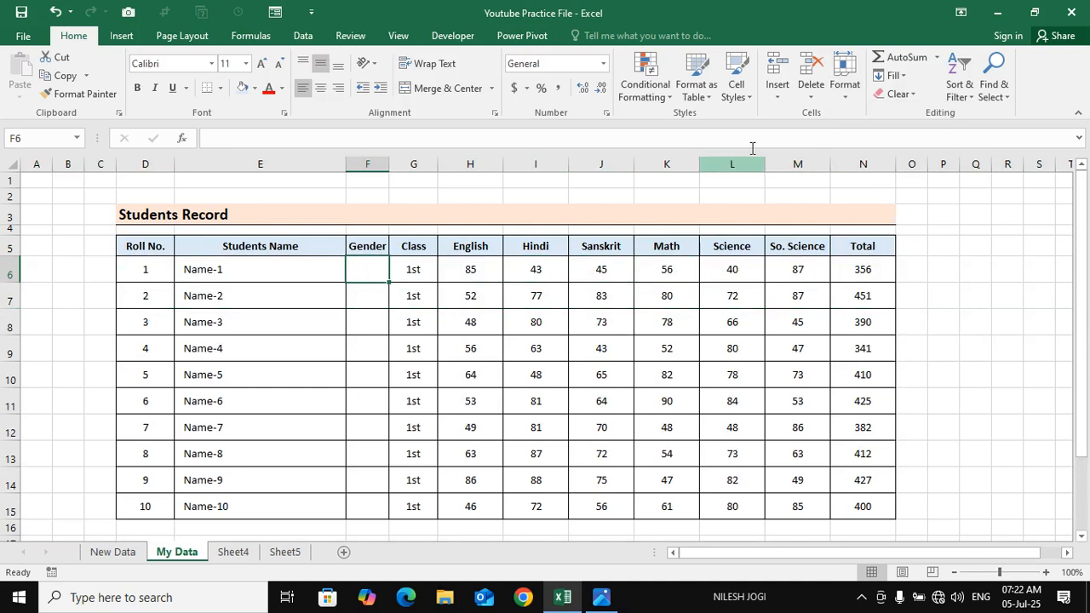
Hide column F, the empty Gender column between Students Name and Class
click(844, 76)
mouse_move(937, 248)
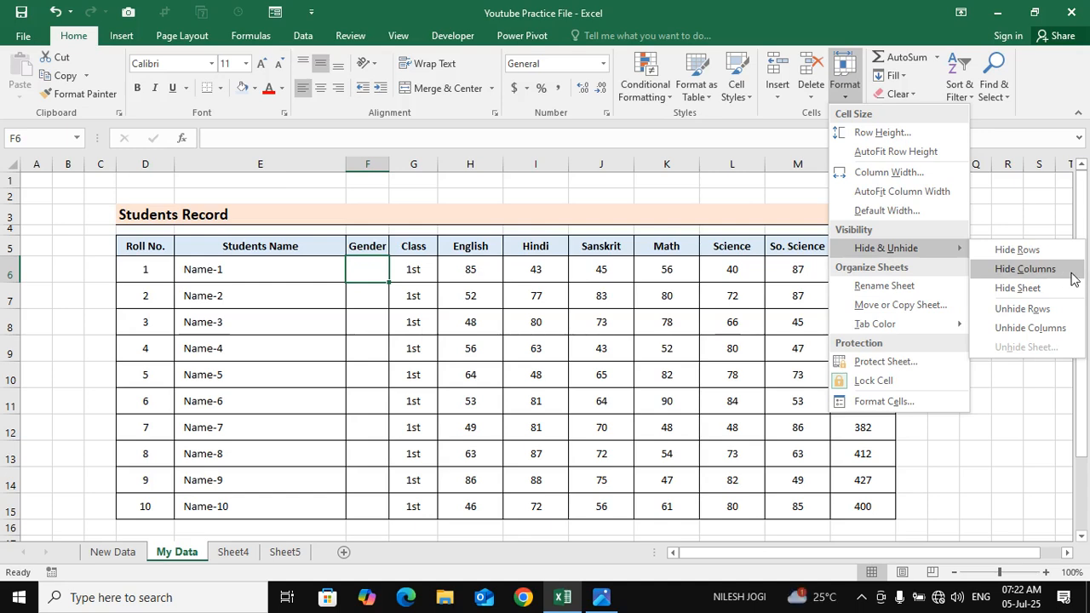
click(356, 272)
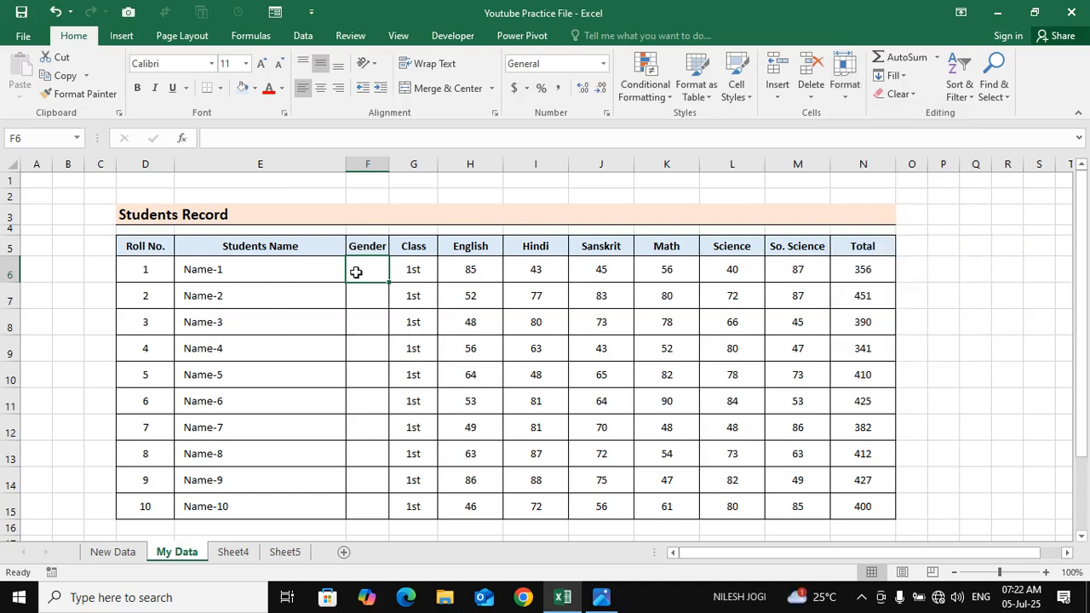
click(844, 77)
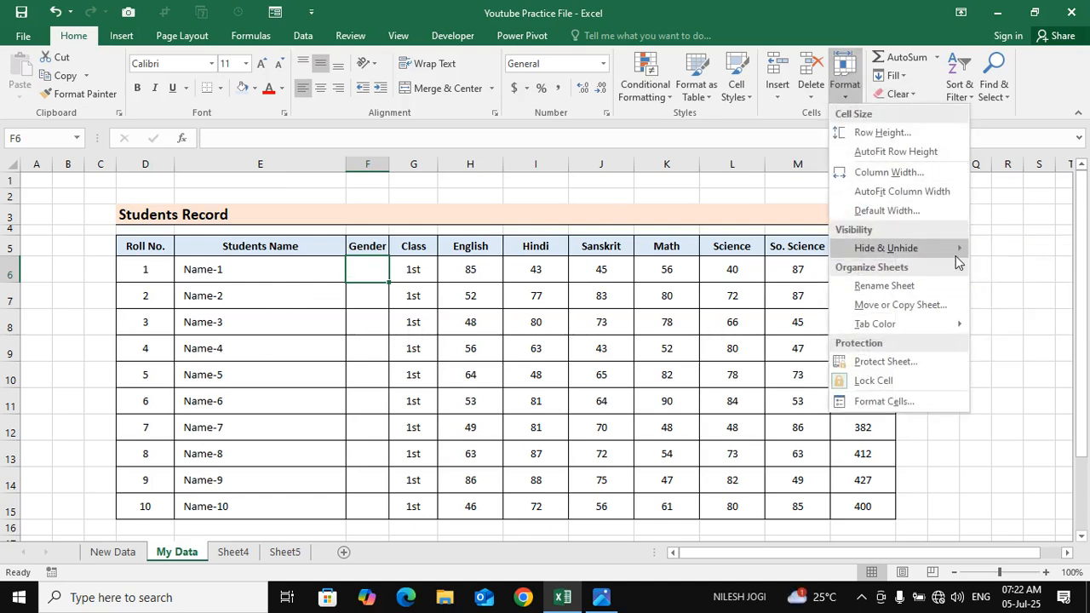
mouse_move(956, 256)
click(1025, 269)
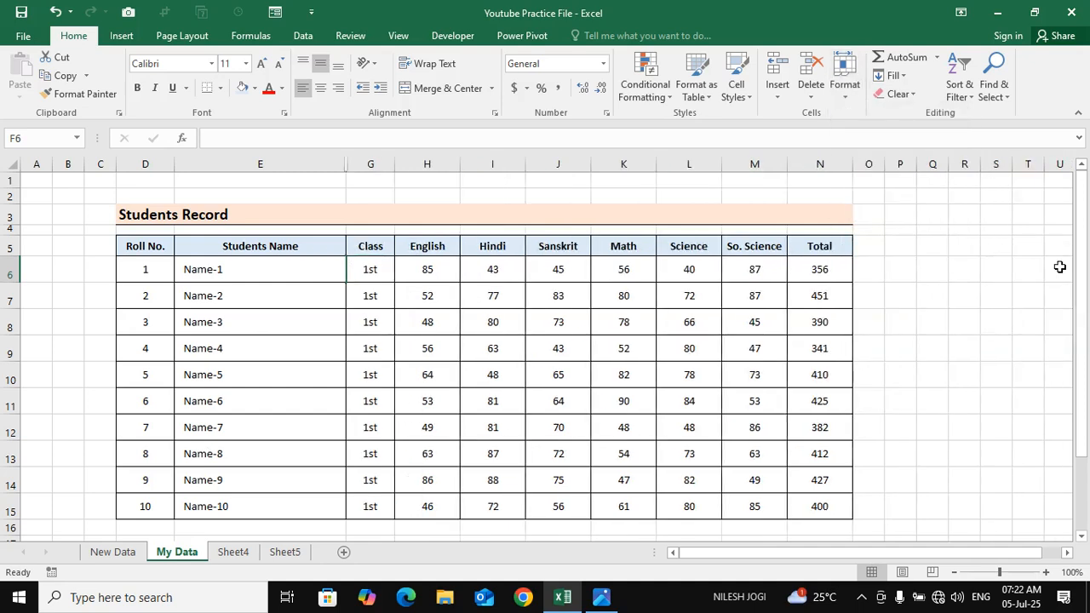
click(340, 269)
click(398, 379)
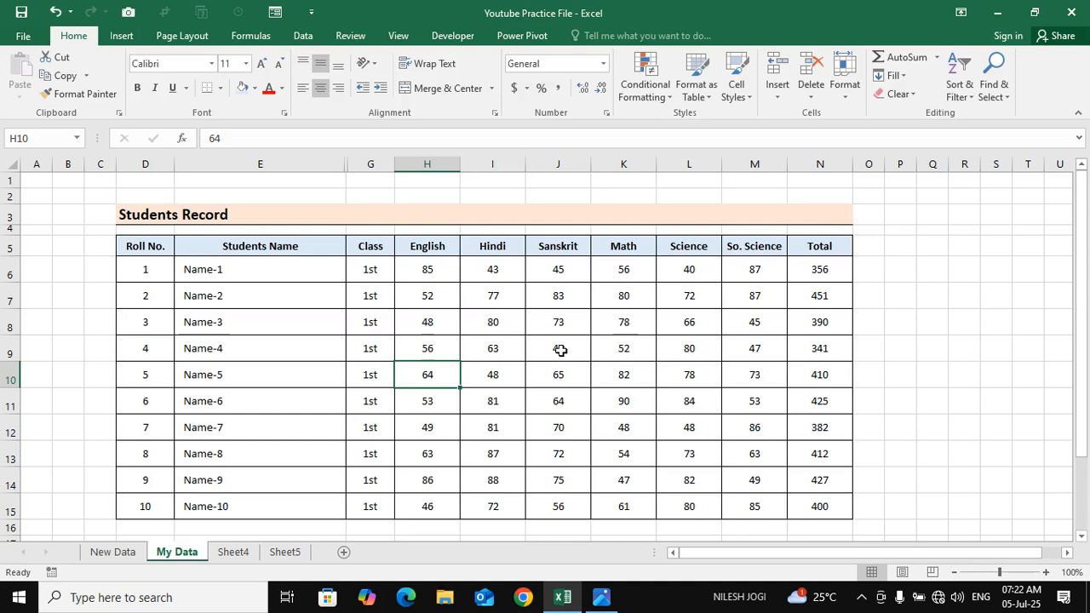
drag(551, 327, 525, 334)
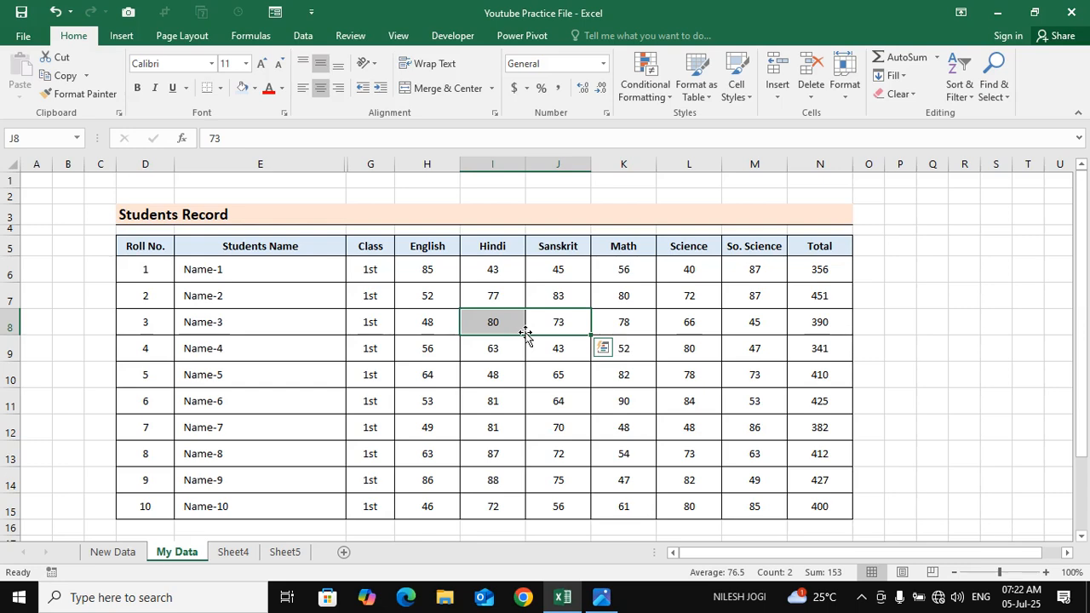
click(431, 253)
click(328, 348)
click(323, 268)
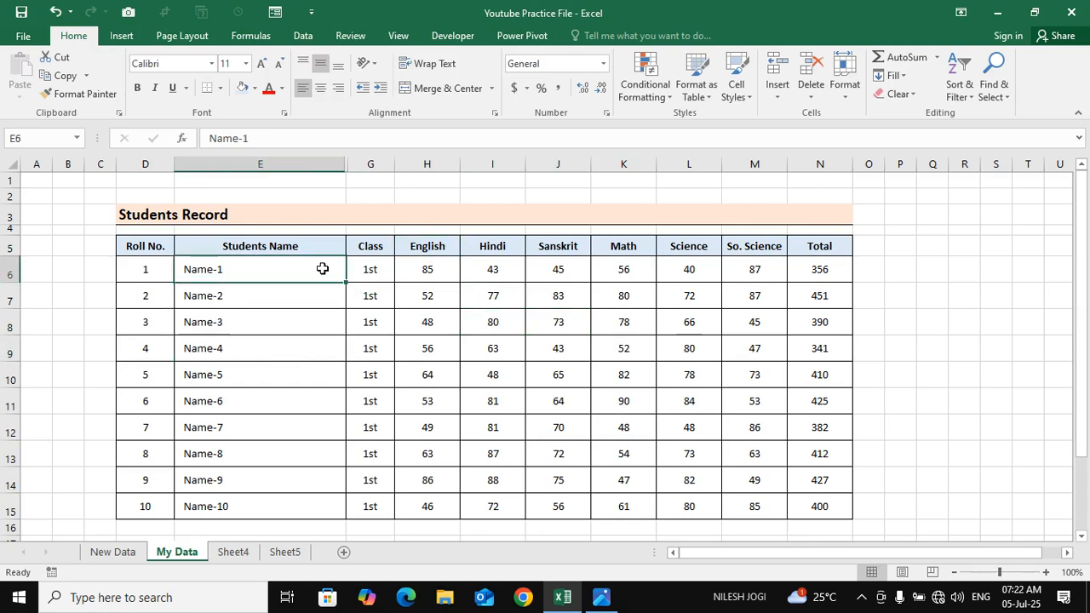
drag(322, 268, 382, 270)
click(410, 277)
click(325, 274)
click(366, 278)
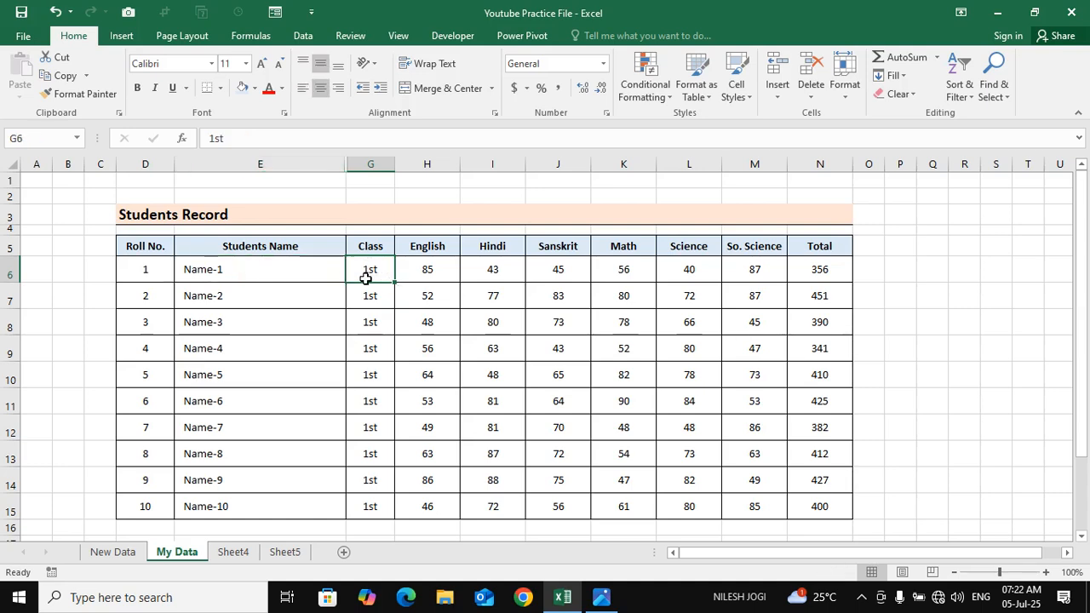
click(281, 274)
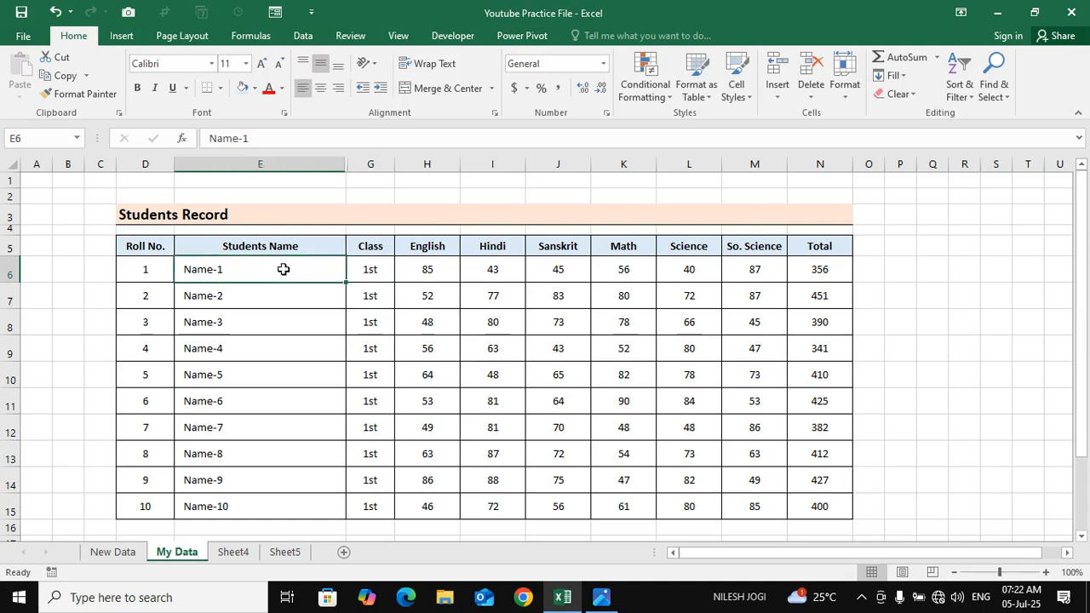
click(496, 292)
Select E6 through G6 across the hidden Gender column and unhide the column
drag(285, 270, 378, 270)
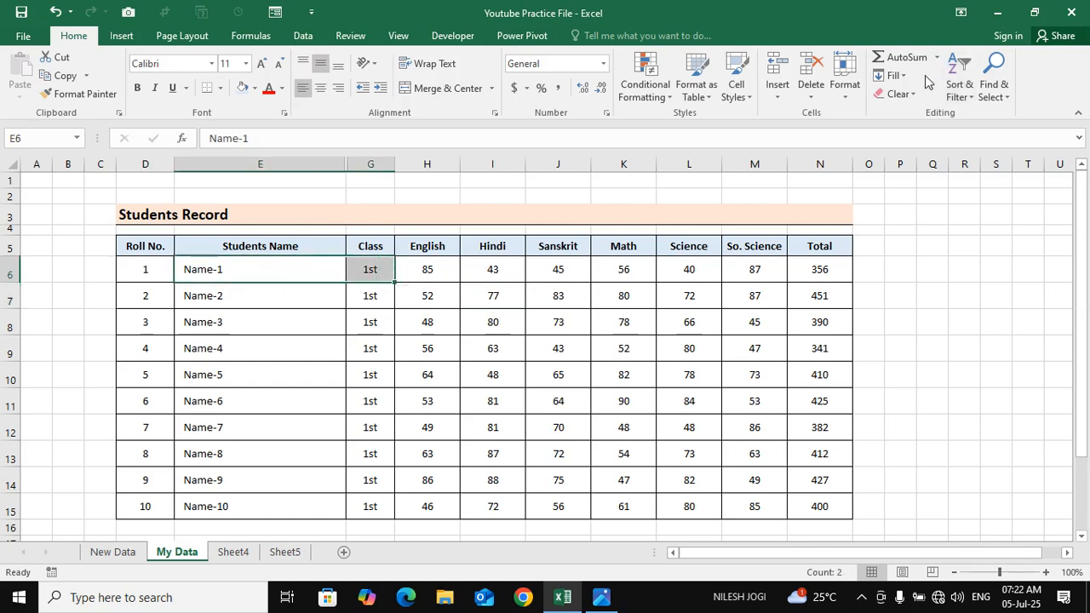
click(843, 80)
mouse_move(945, 247)
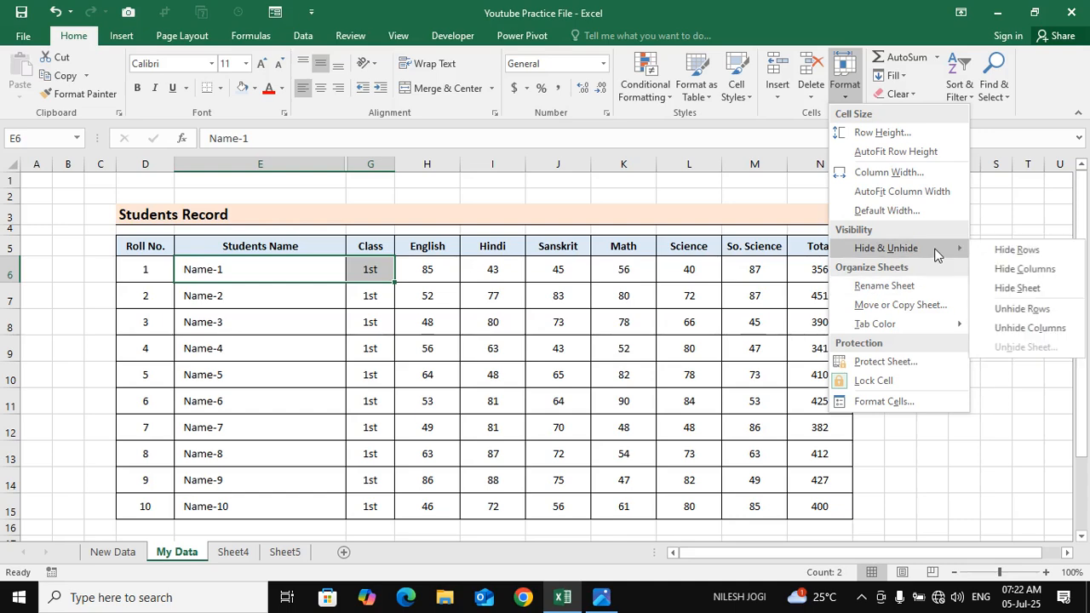
click(1030, 329)
click(472, 352)
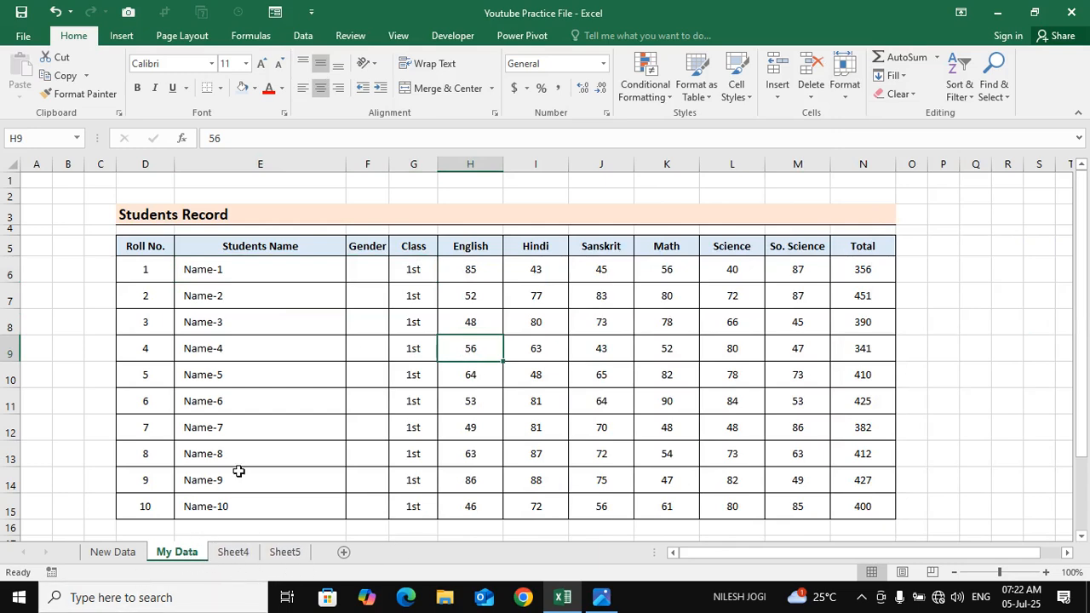
click(94, 553)
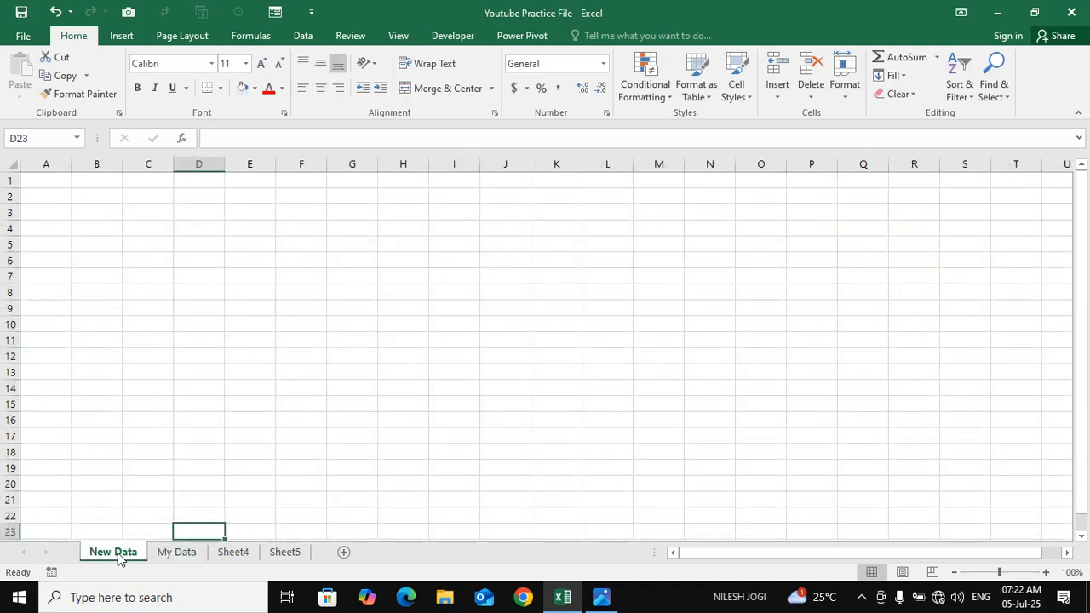
click(844, 77)
mouse_move(954, 249)
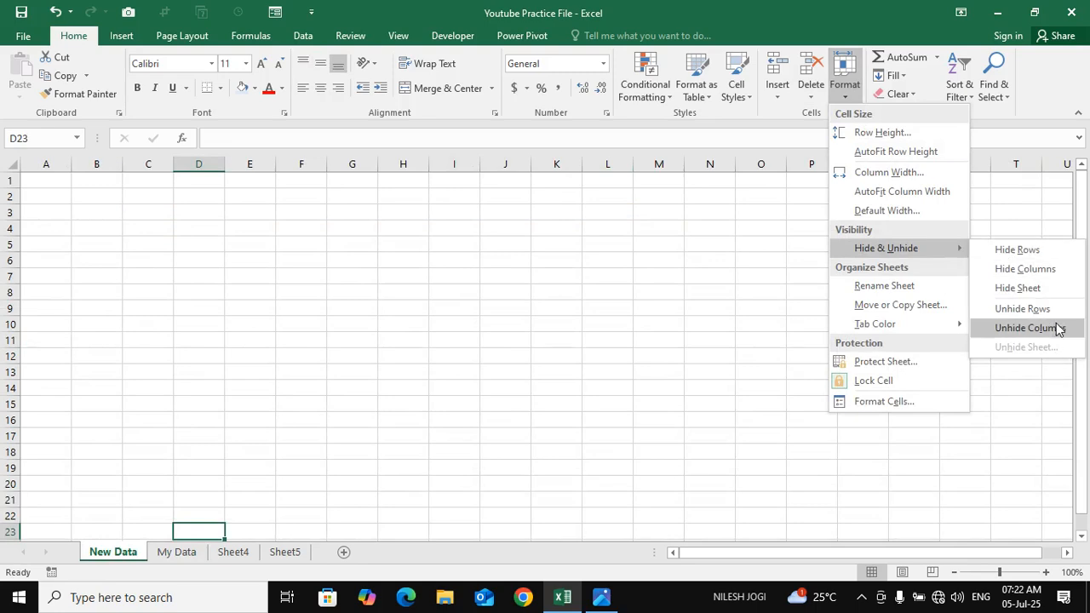
click(345, 431)
click(176, 552)
Hide the My Data worksheet that holds the Students Record table
click(843, 88)
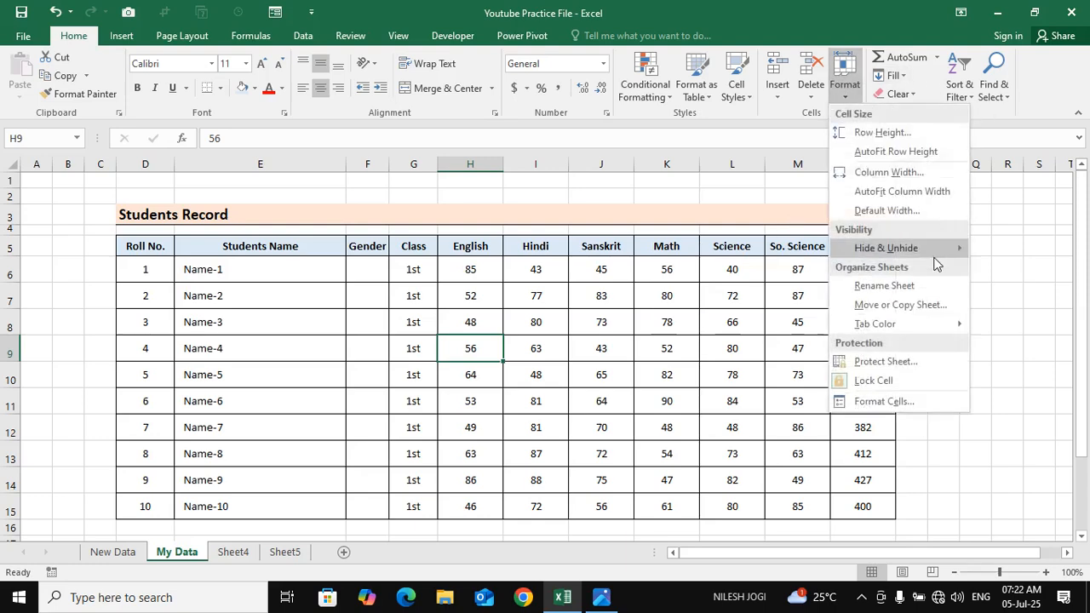
mouse_move(935, 253)
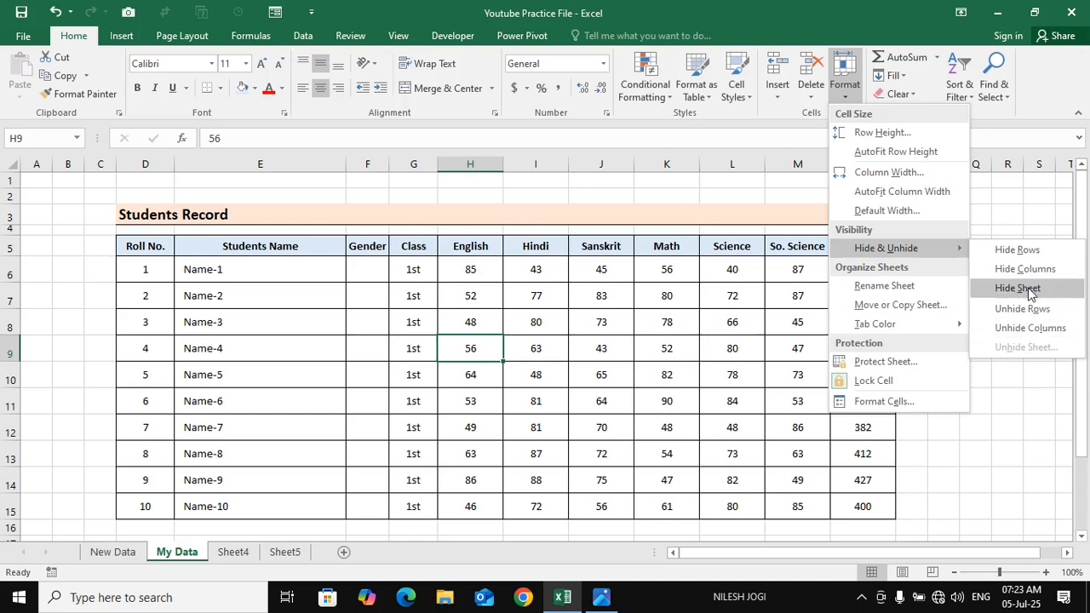
click(120, 555)
click(832, 87)
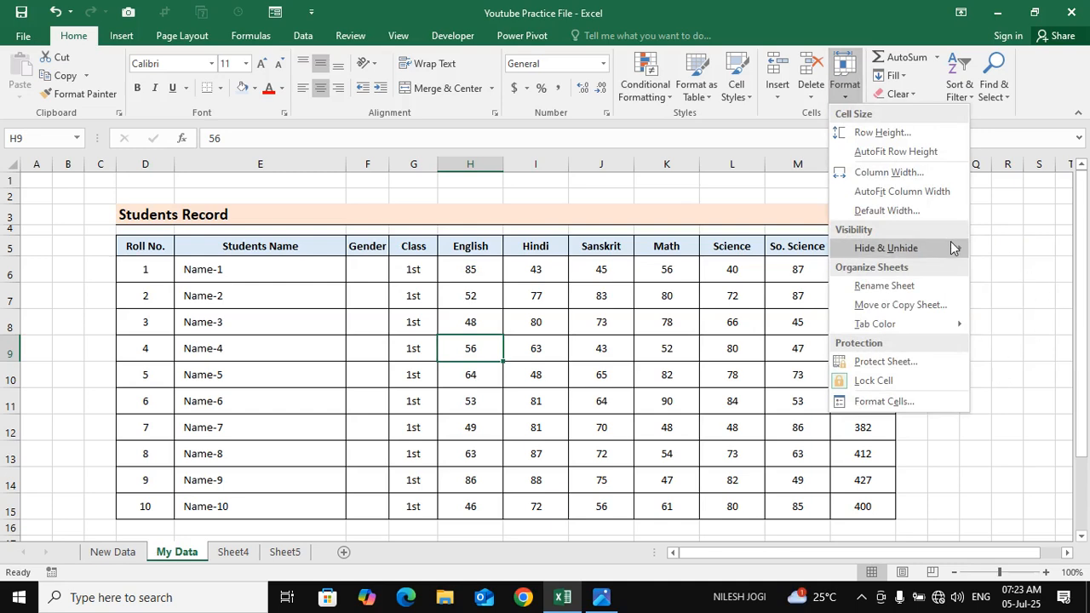
mouse_move(951, 247)
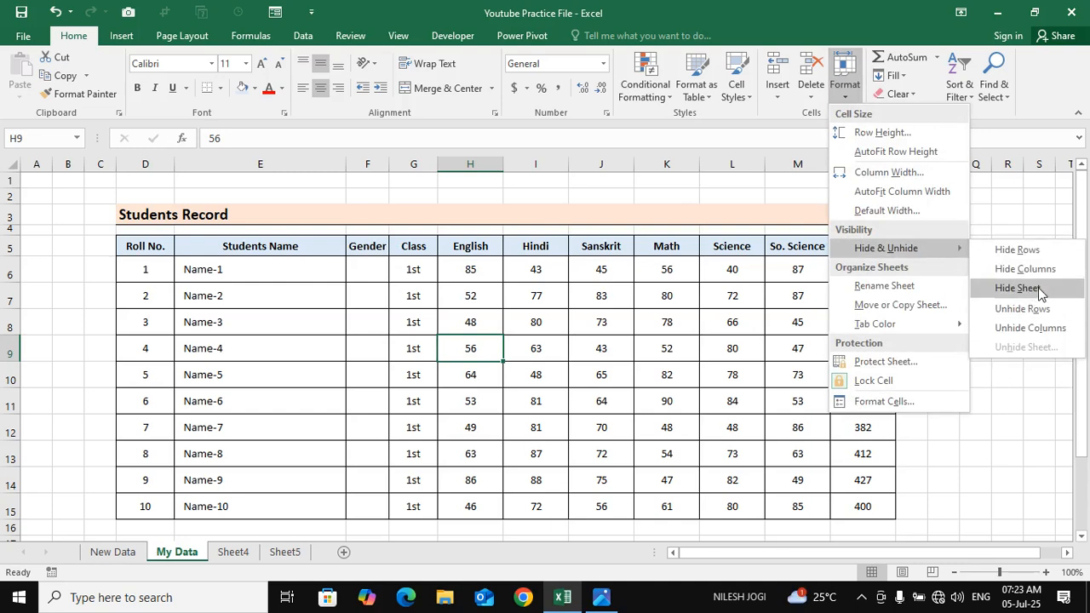
click(1034, 289)
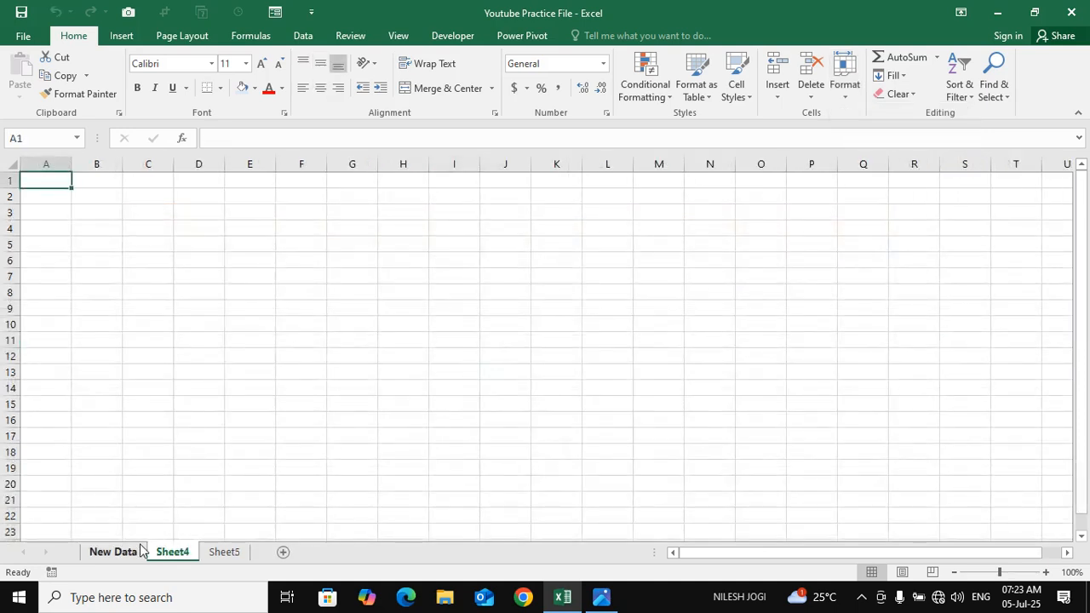
Check the remaining New Data and Sheet4 sheets and unhide the My Data worksheet
click(141, 467)
click(107, 552)
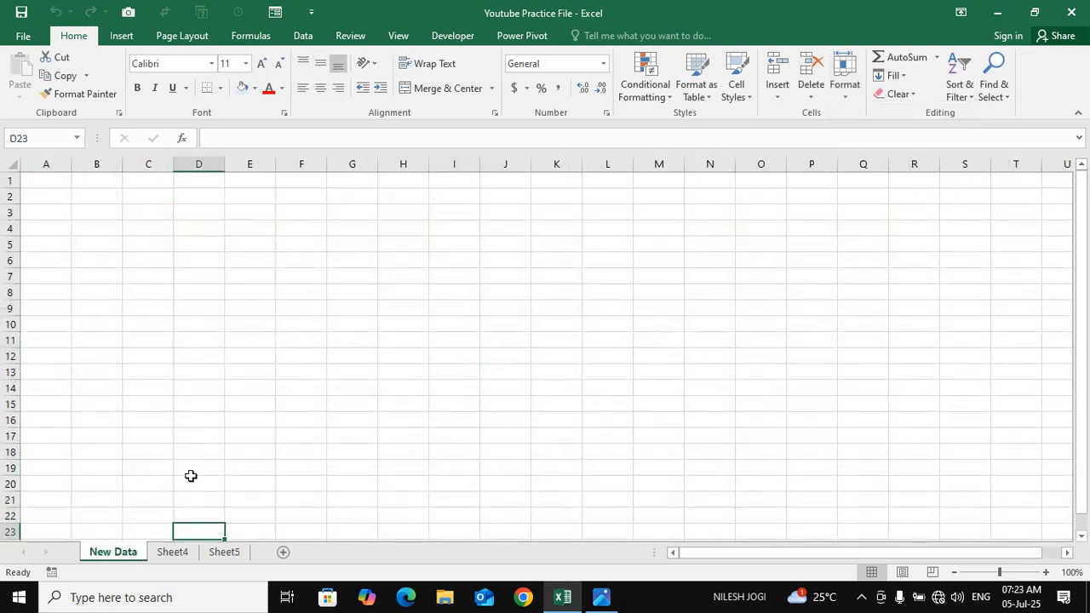
click(166, 553)
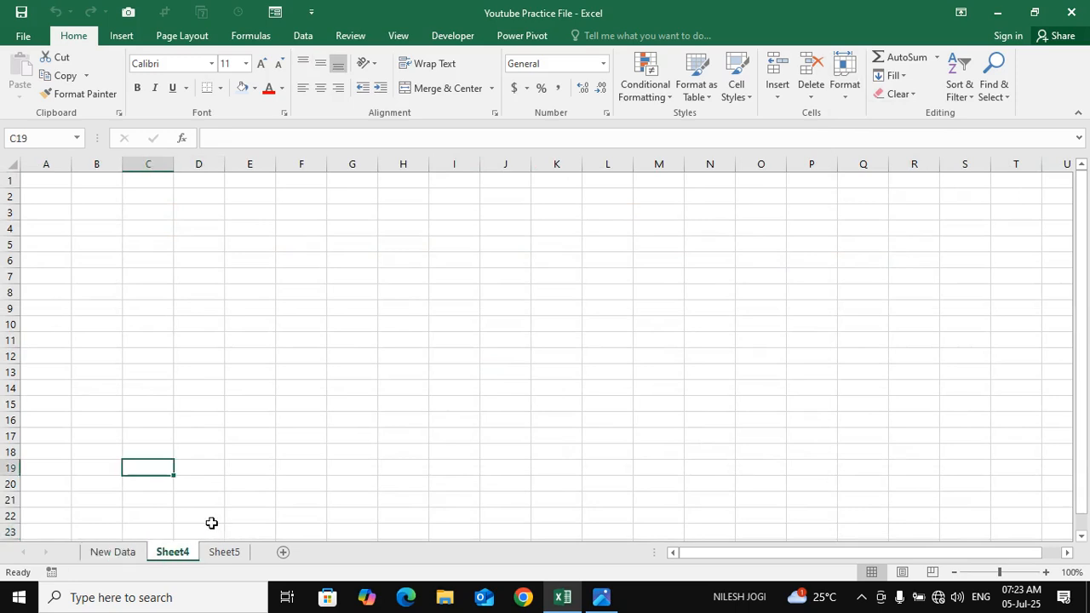
click(844, 81)
mouse_move(922, 252)
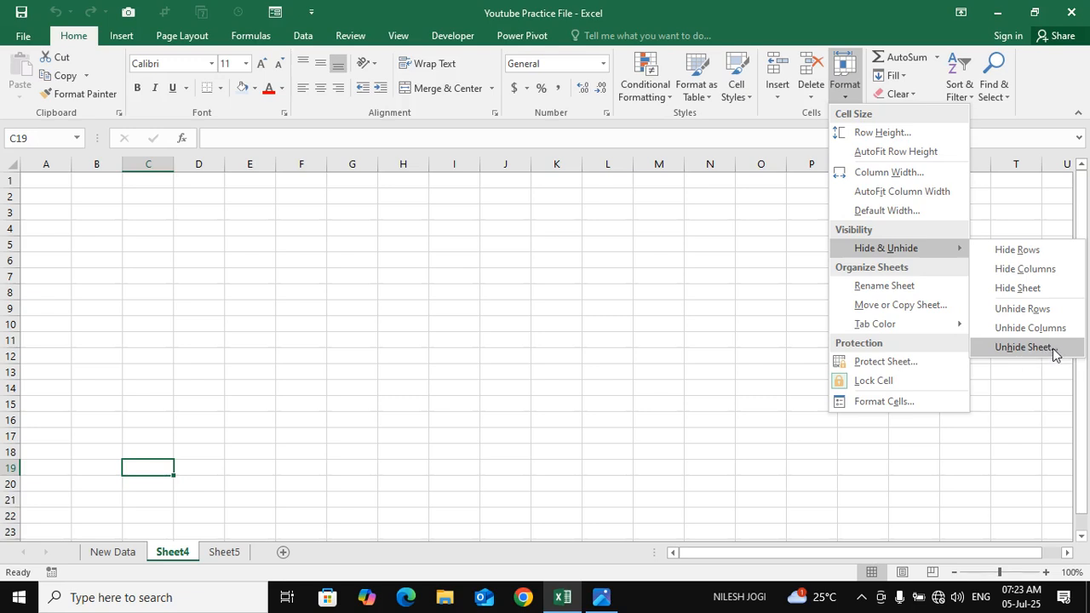
click(1025, 348)
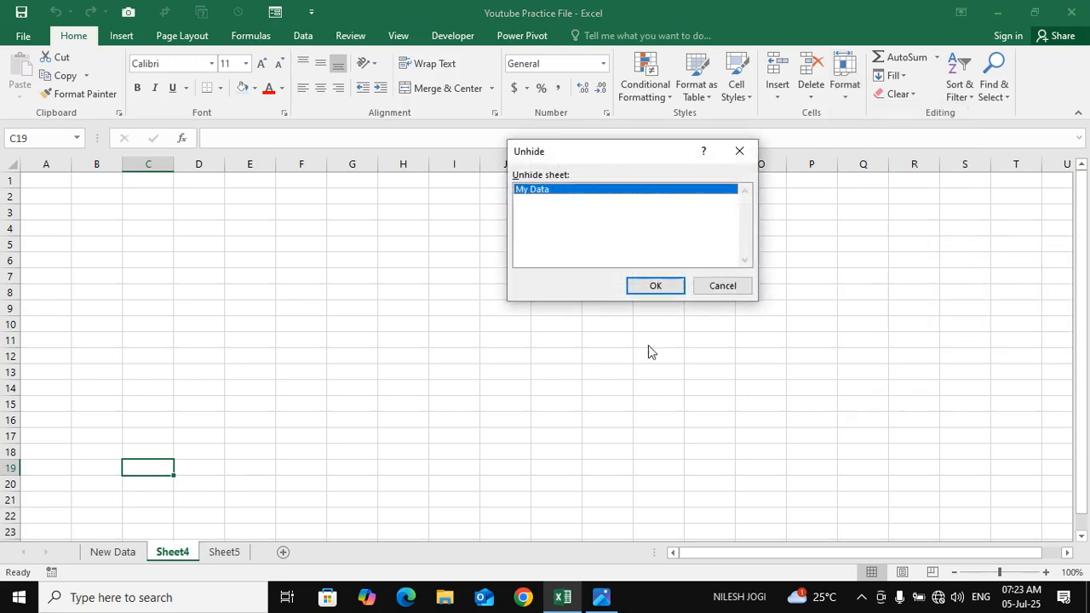
click(655, 285)
Review the Format command's cell size and Hide & Unhide options on the My Data sheet
click(273, 393)
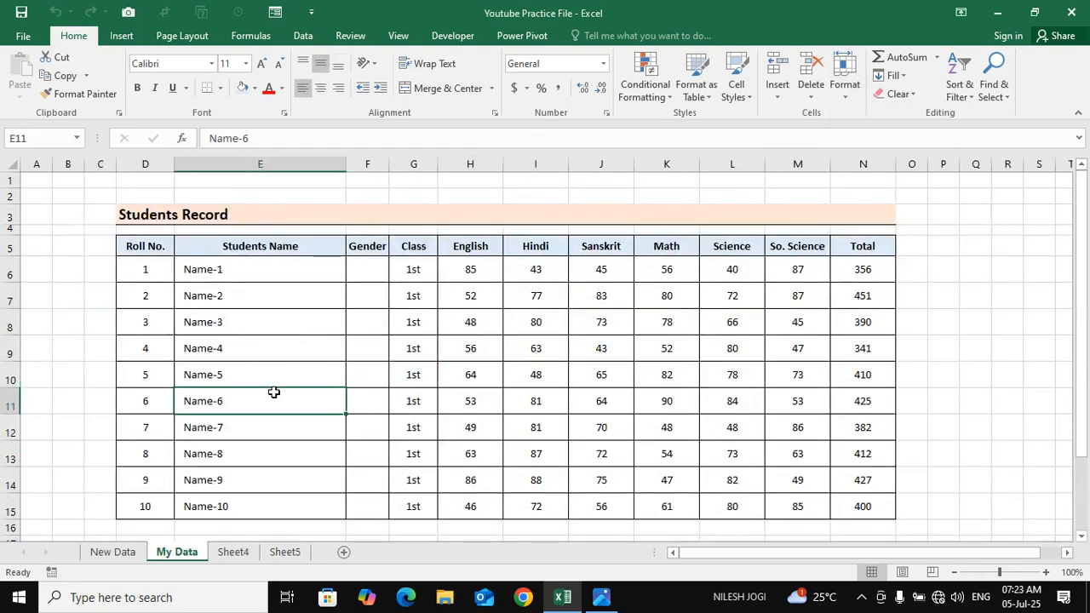
click(844, 85)
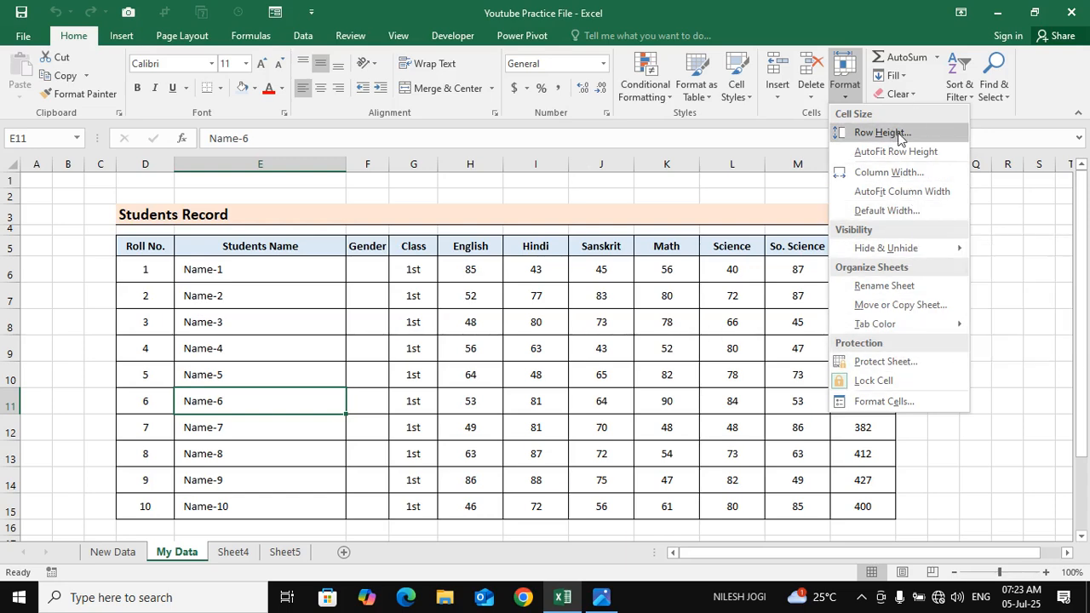
mouse_move(926, 248)
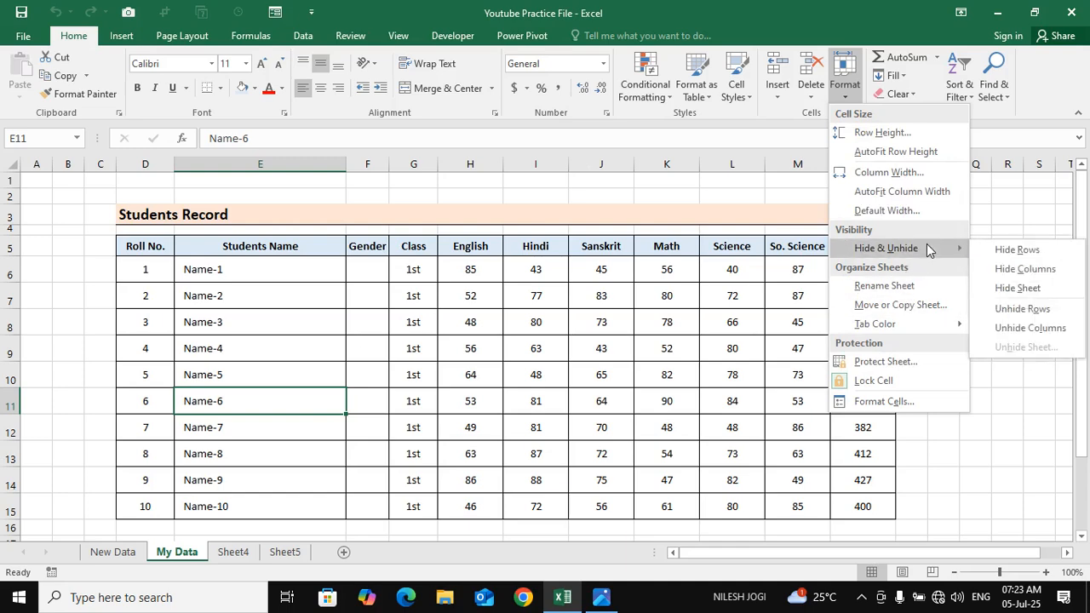
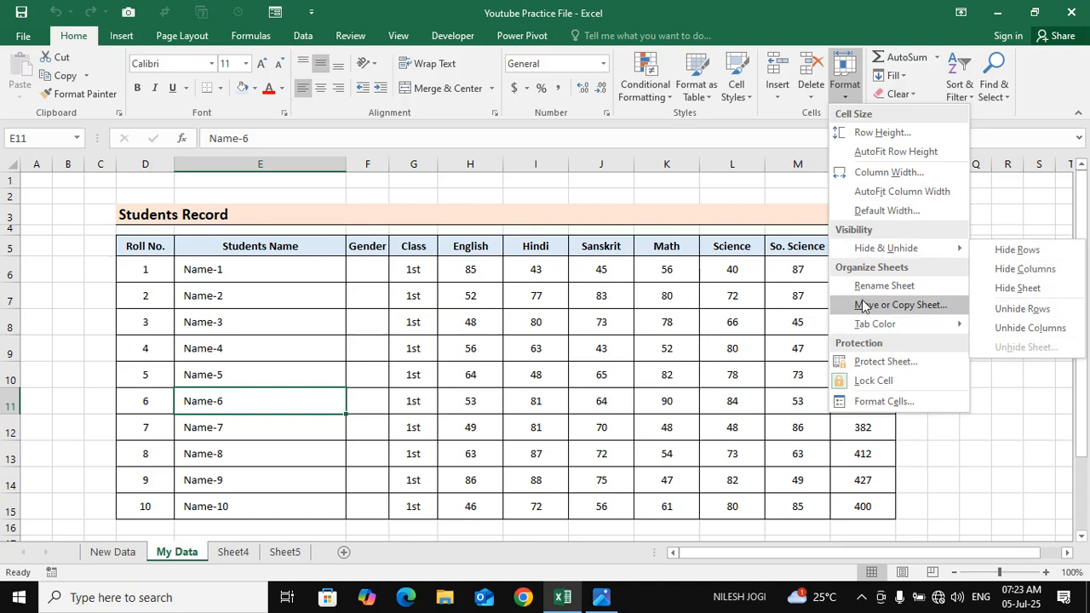
click(177, 558)
click(218, 489)
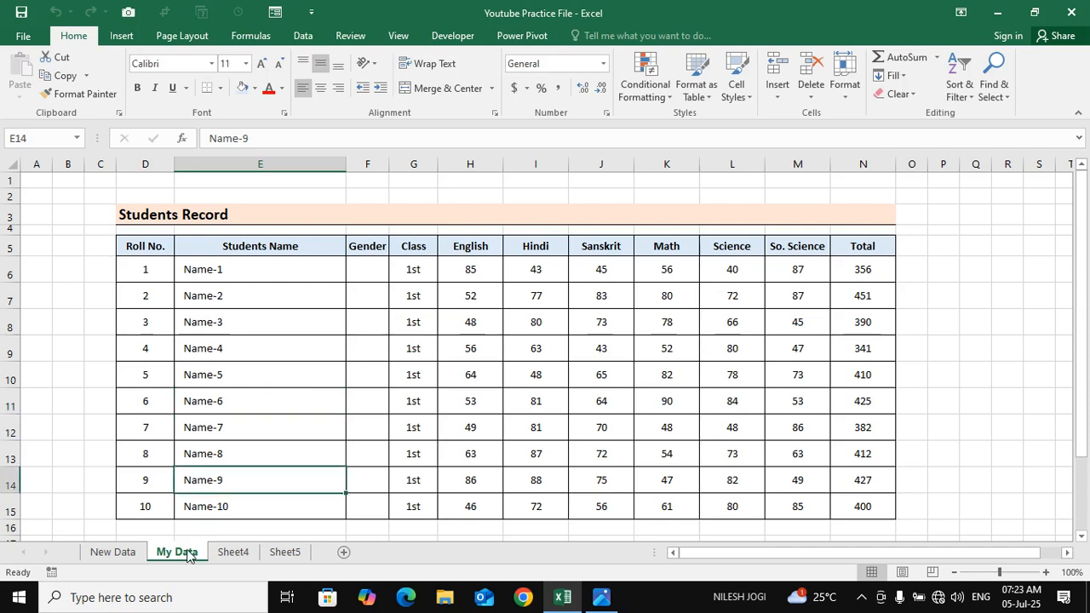
click(844, 76)
click(931, 291)
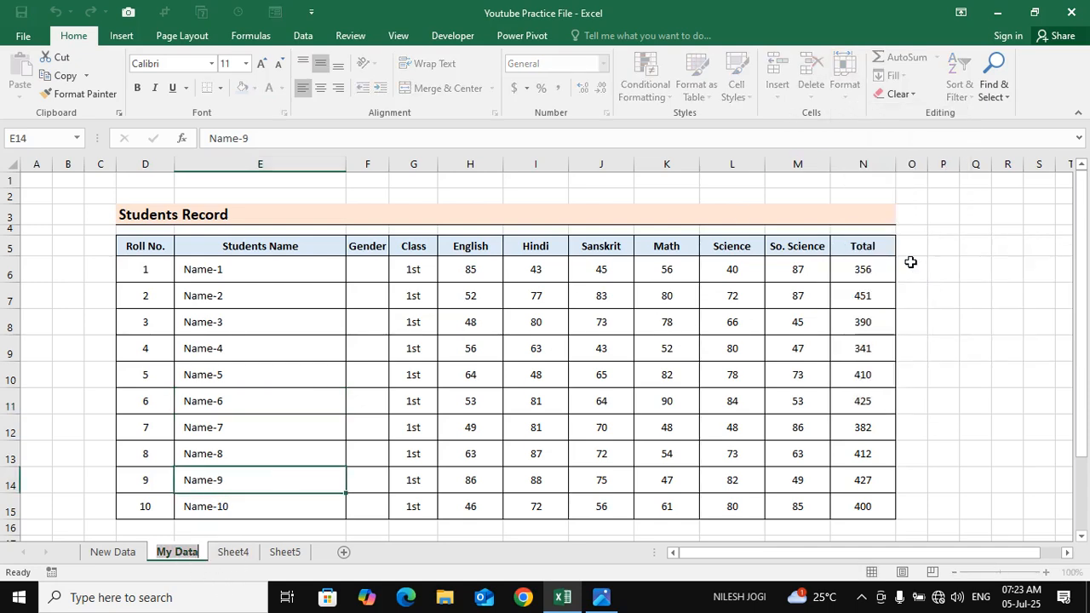
click(564, 410)
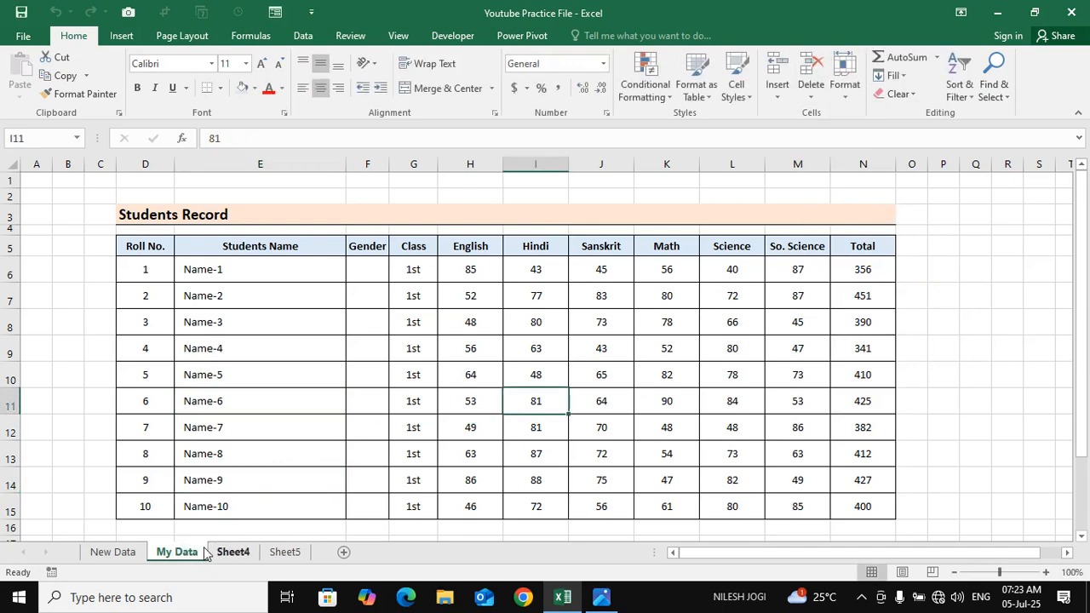
Rename the My Data worksheet as my record
click(854, 95)
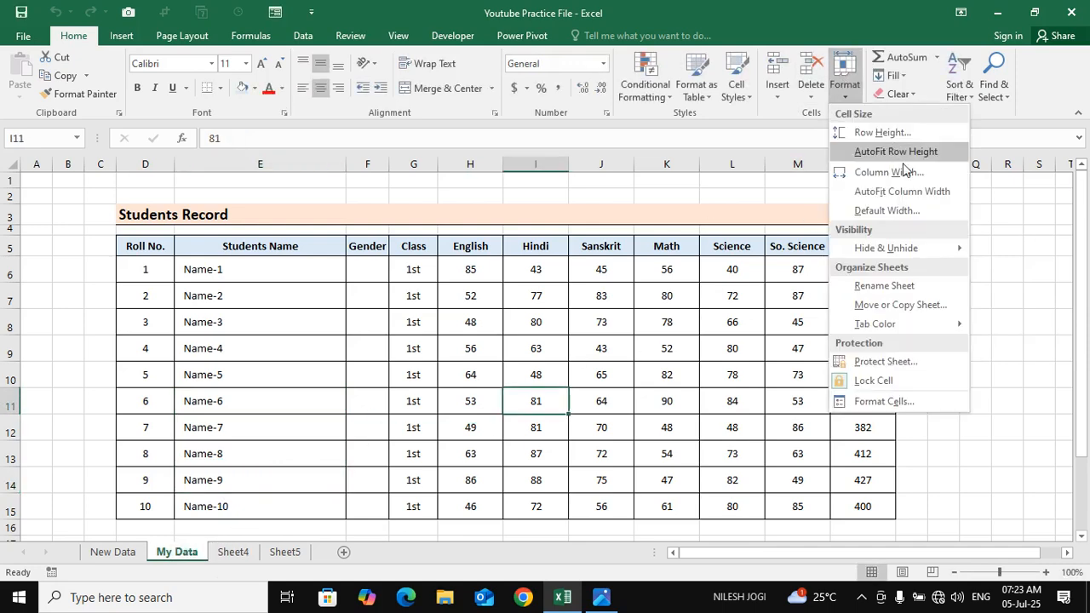
click(908, 289)
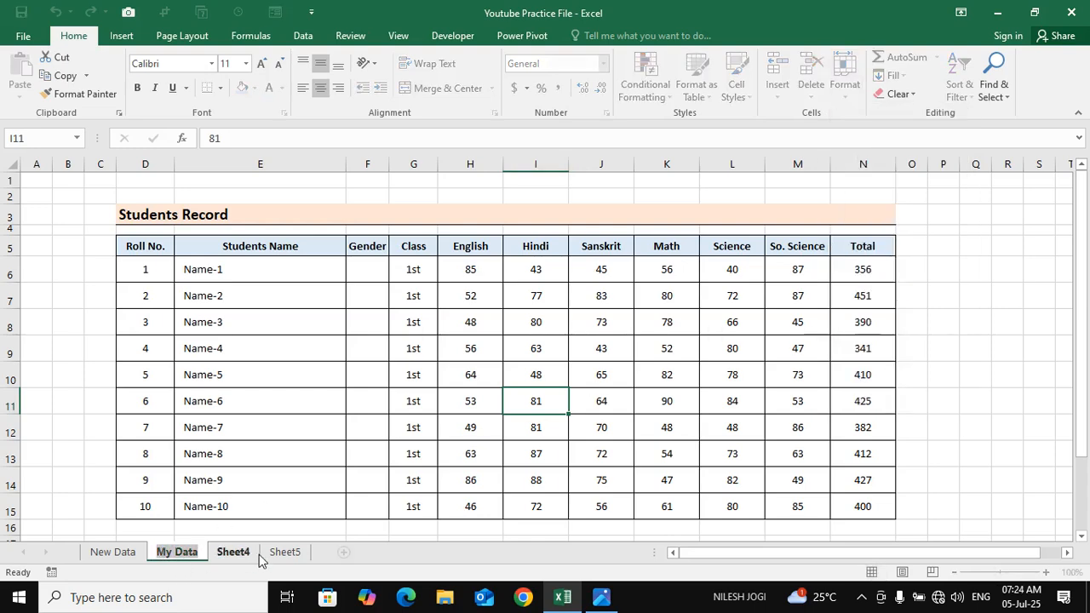
text(my record)
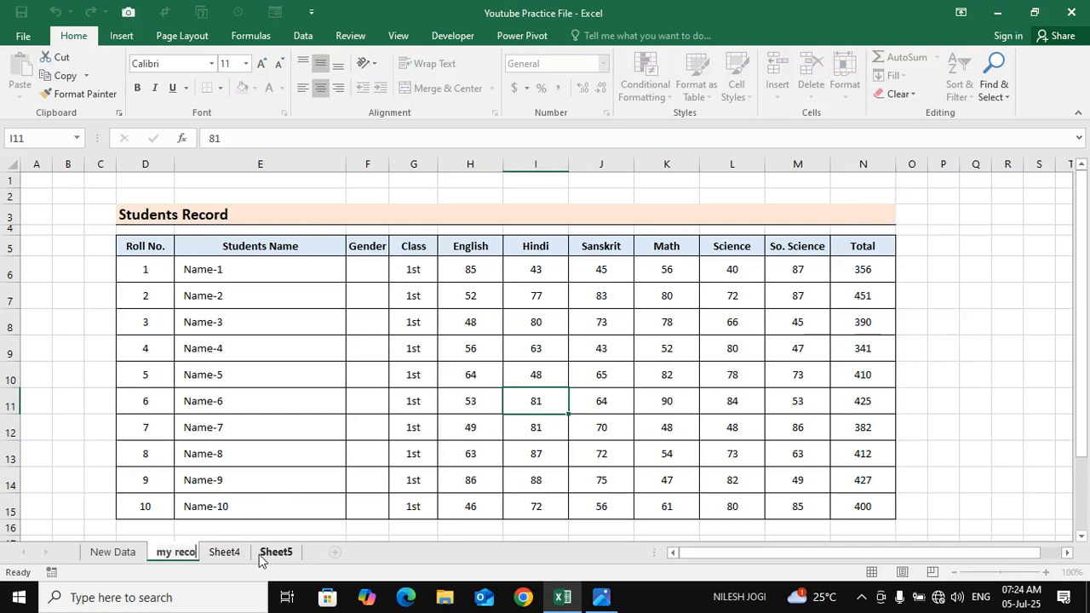
key(Return)
click(180, 506)
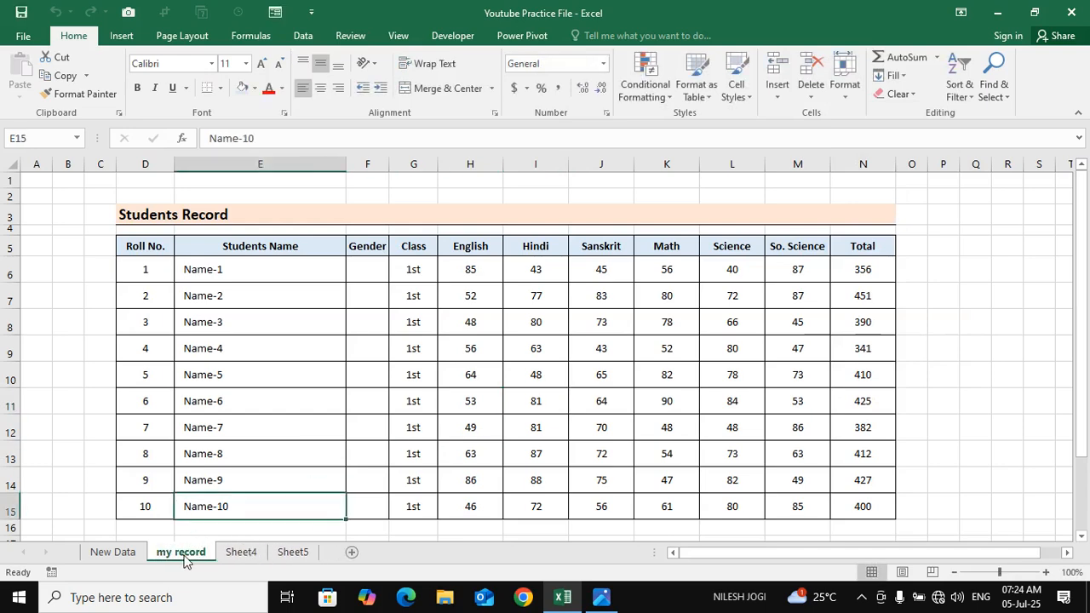
click(845, 76)
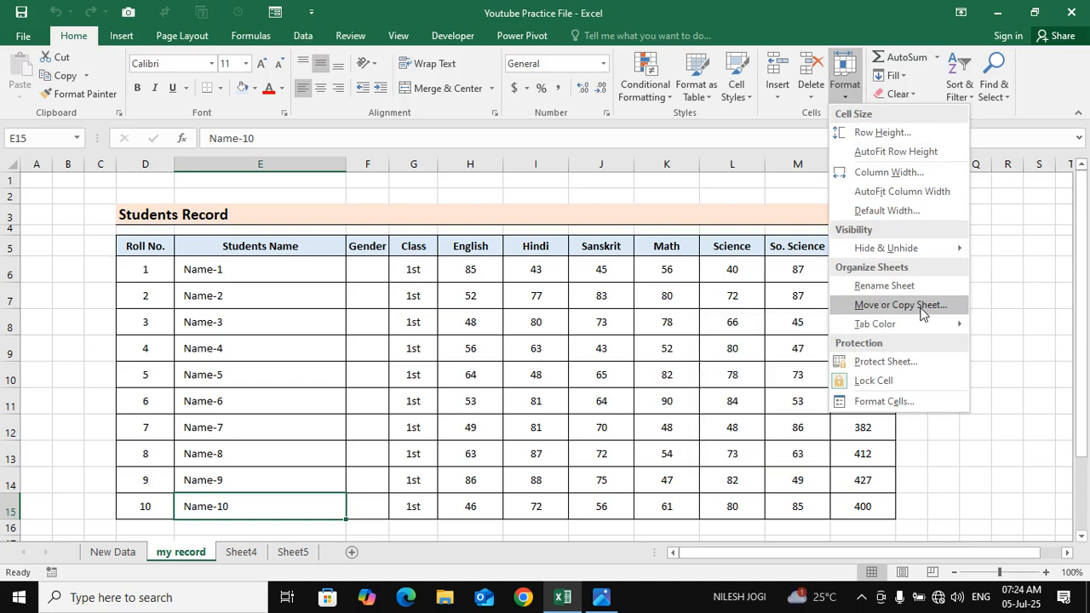
click(177, 560)
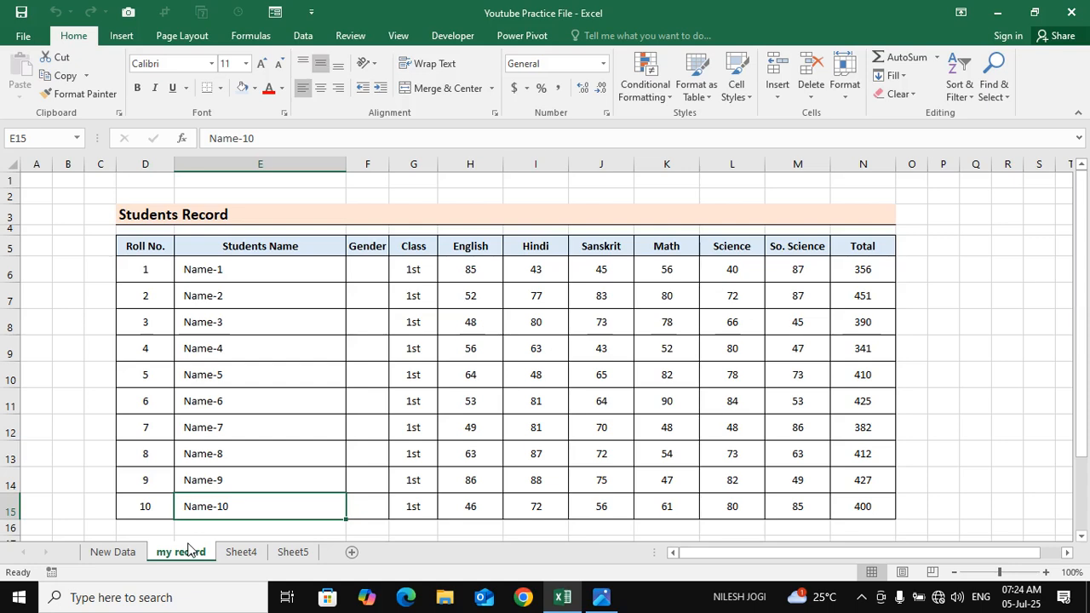
click(244, 396)
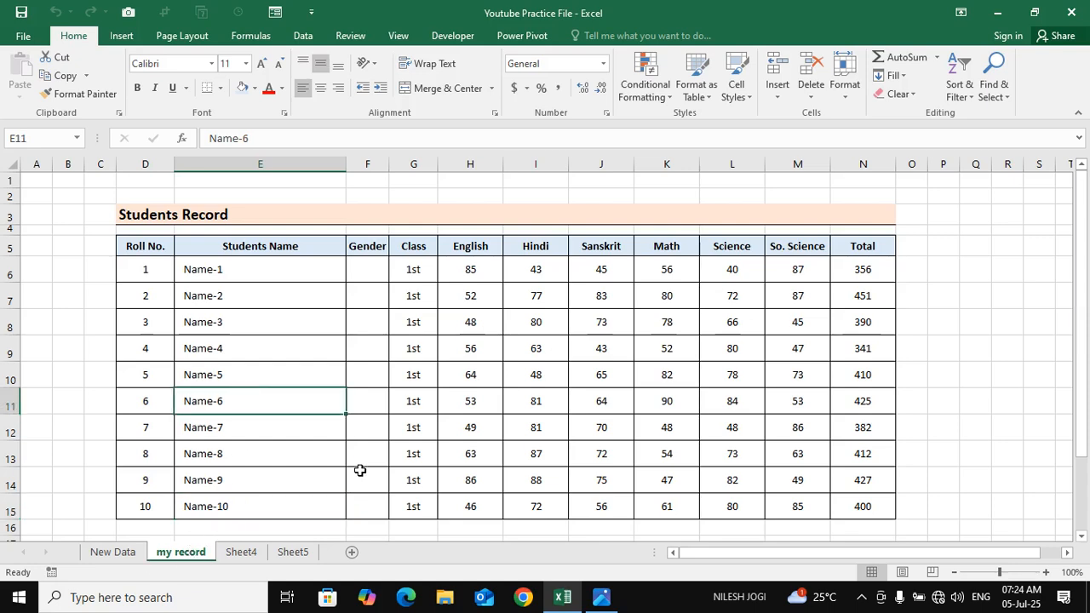
key(Down)
drag(176, 267, 868, 503)
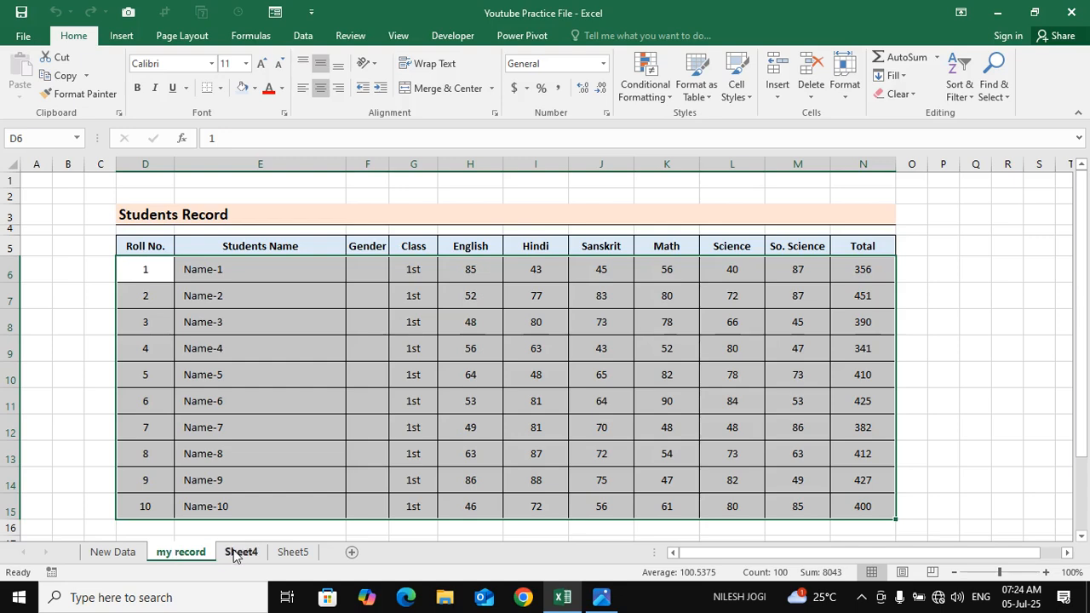
click(234, 345)
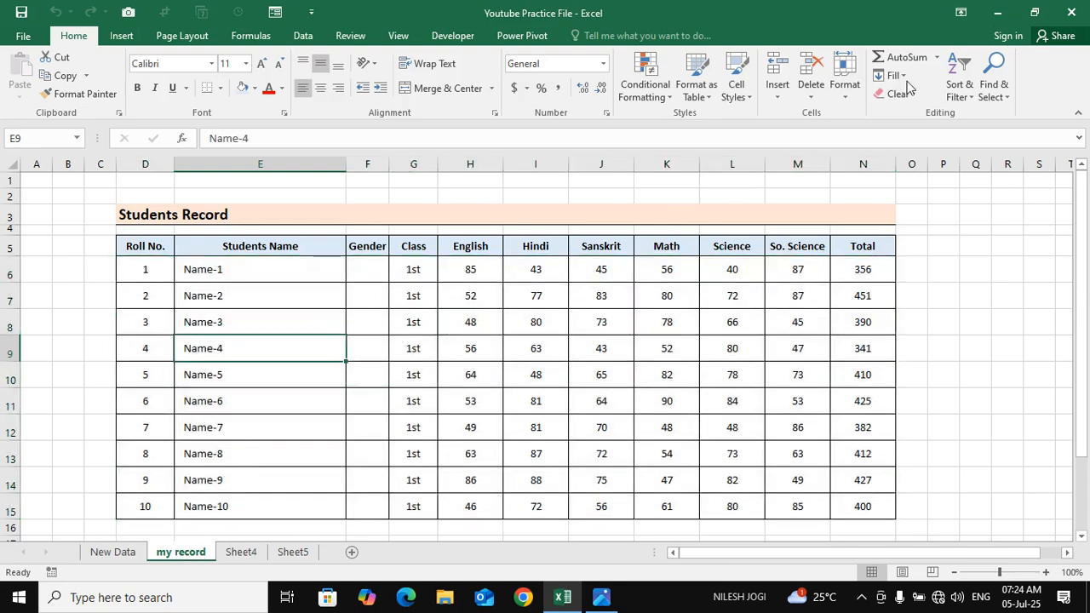
Create a copy of the my record worksheet and place it after the last sheet of the same workbook
click(851, 101)
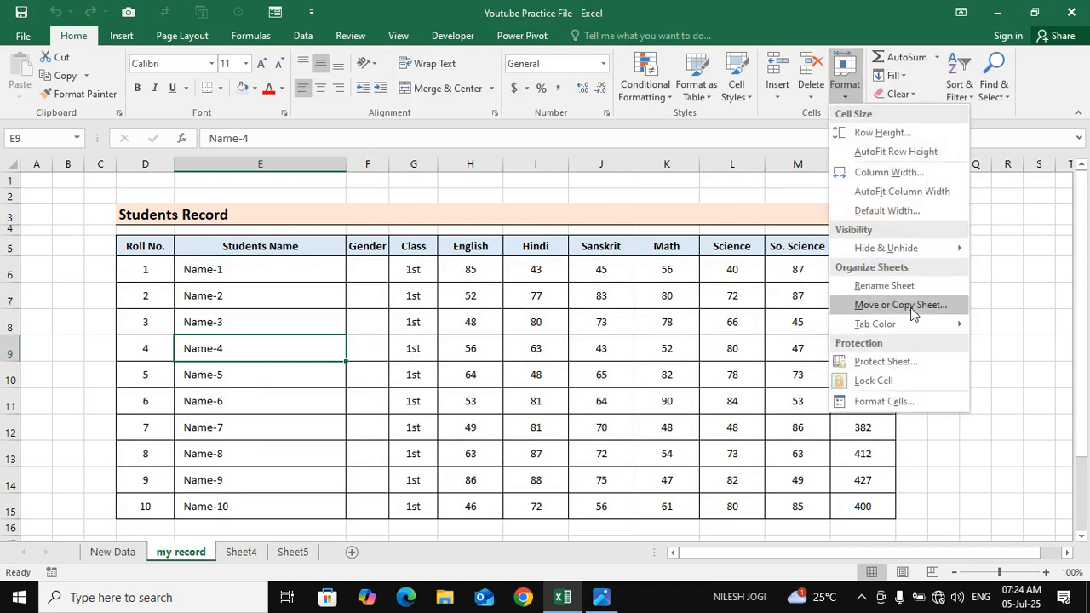
click(911, 311)
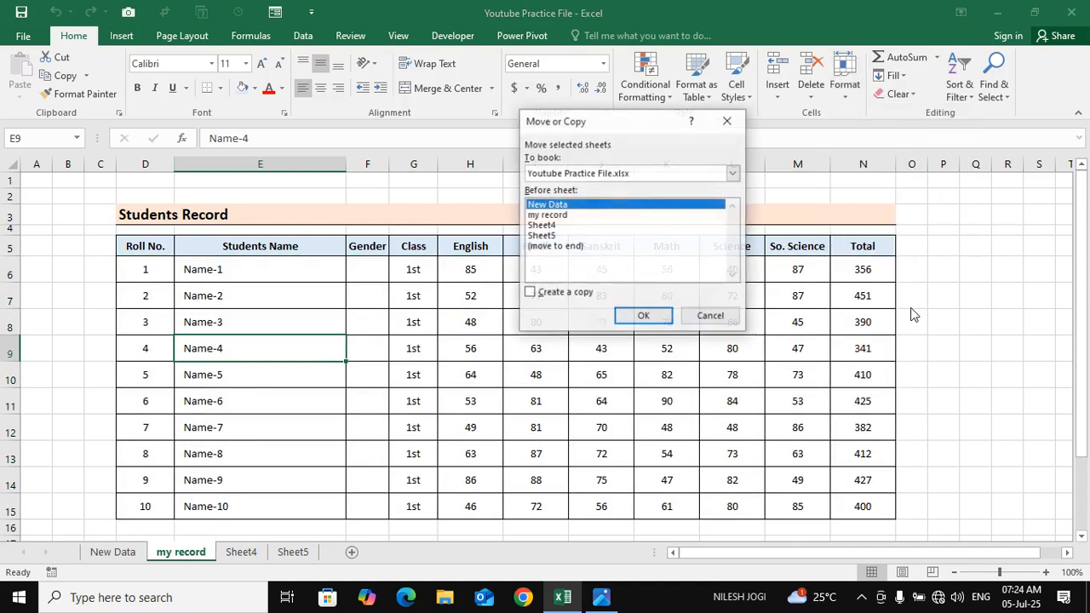
click(529, 294)
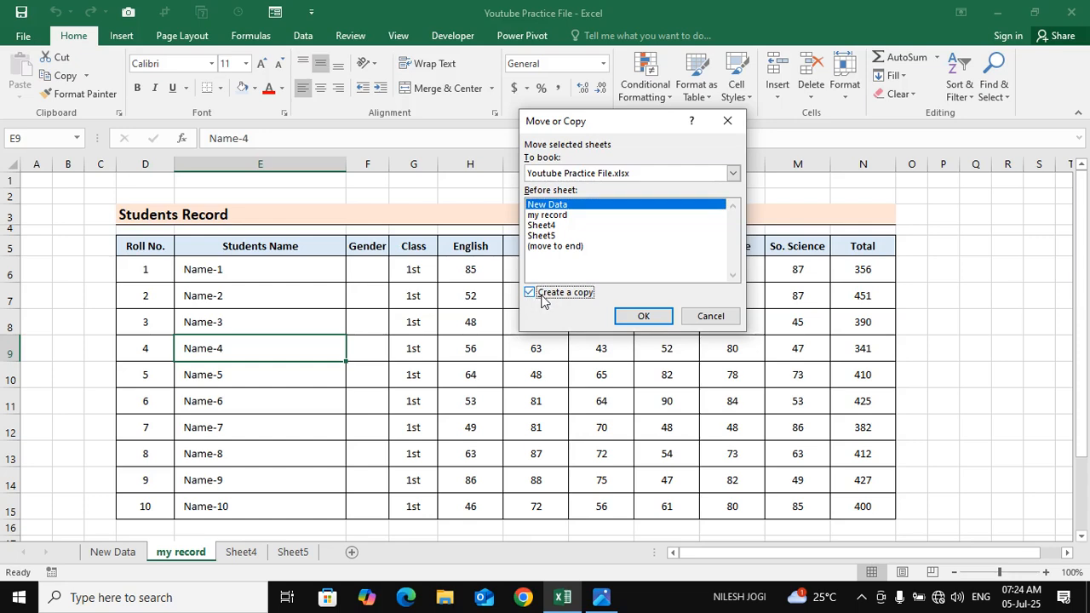
click(552, 246)
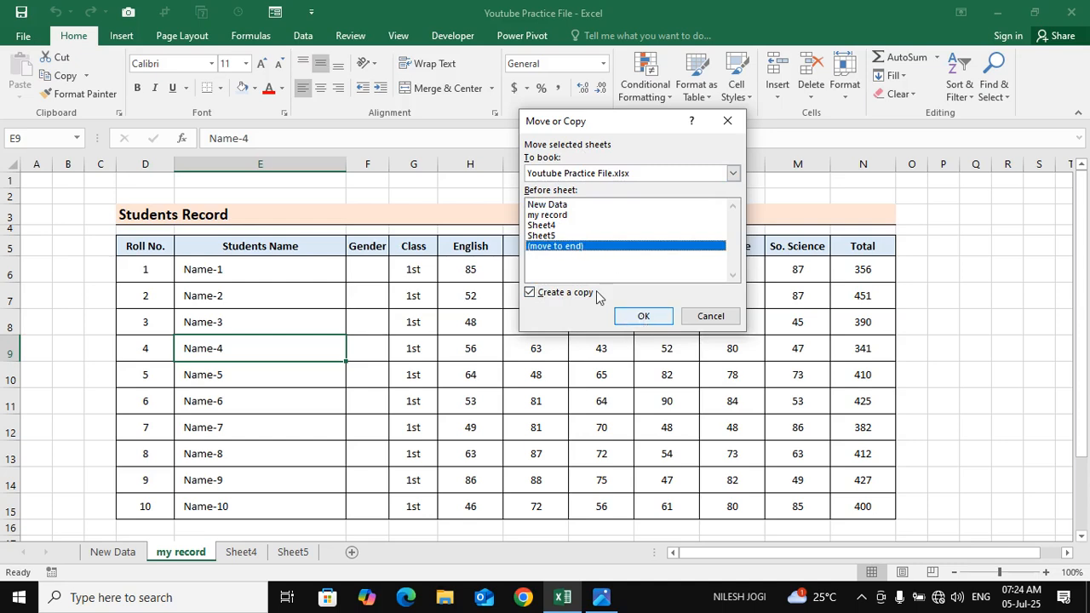
click(645, 316)
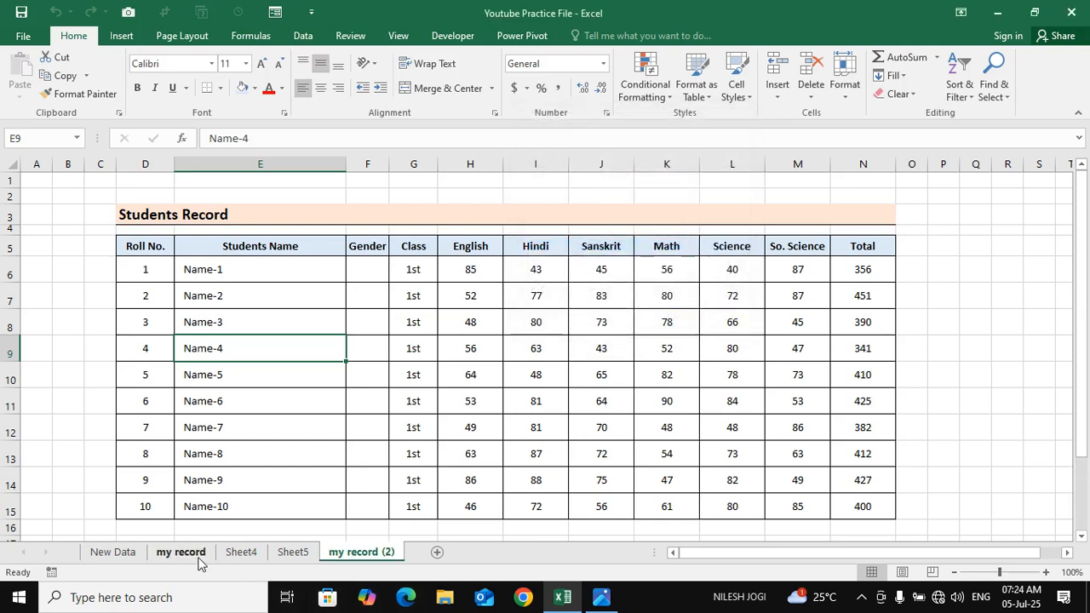
Compare the copied my record (2) worksheet with the original my record sheet
click(513, 318)
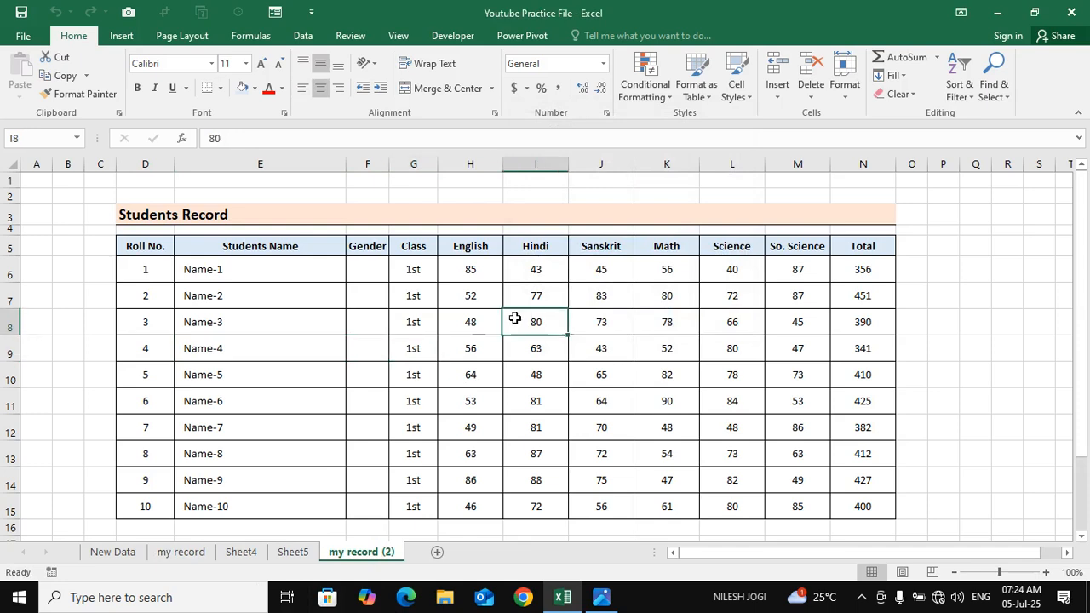
click(181, 552)
click(535, 322)
scroll(630, 403, down, 5)
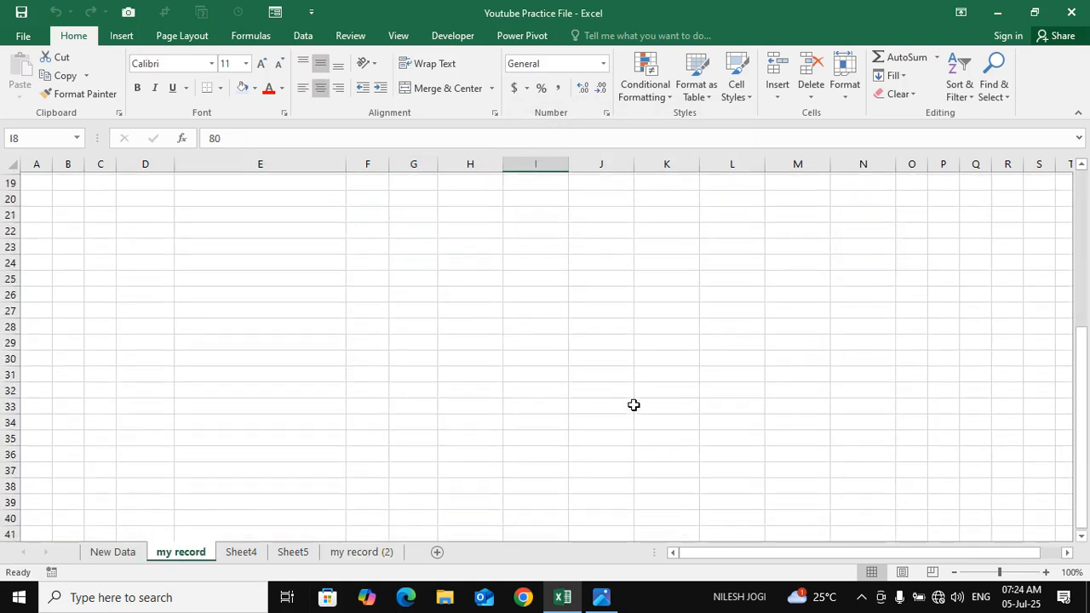
scroll(633, 406, up, 5)
click(366, 554)
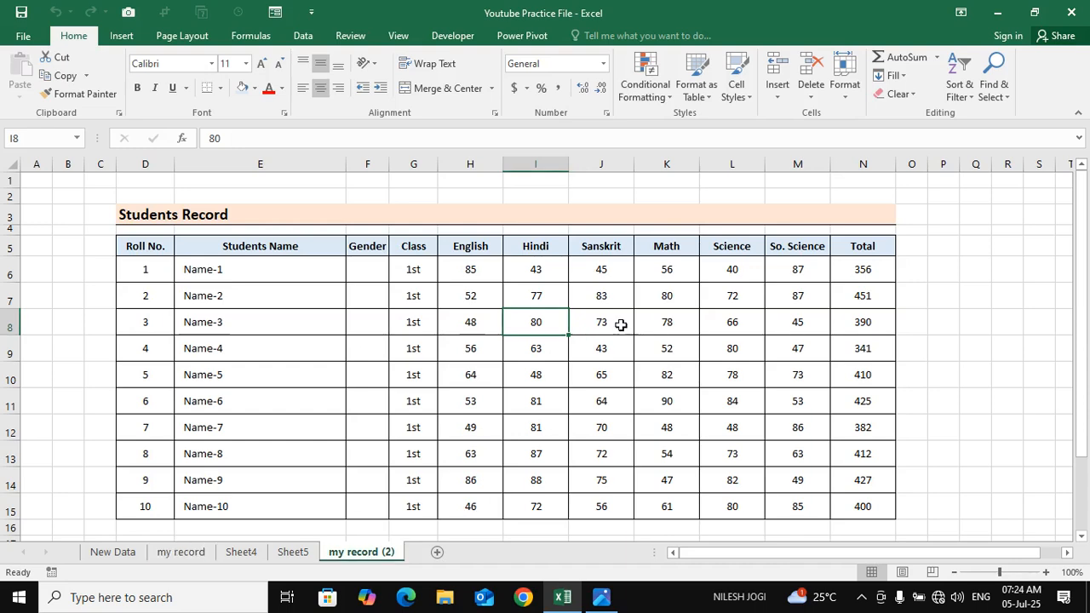
click(620, 323)
click(492, 405)
click(408, 357)
scroll(494, 338, down, 2)
click(538, 338)
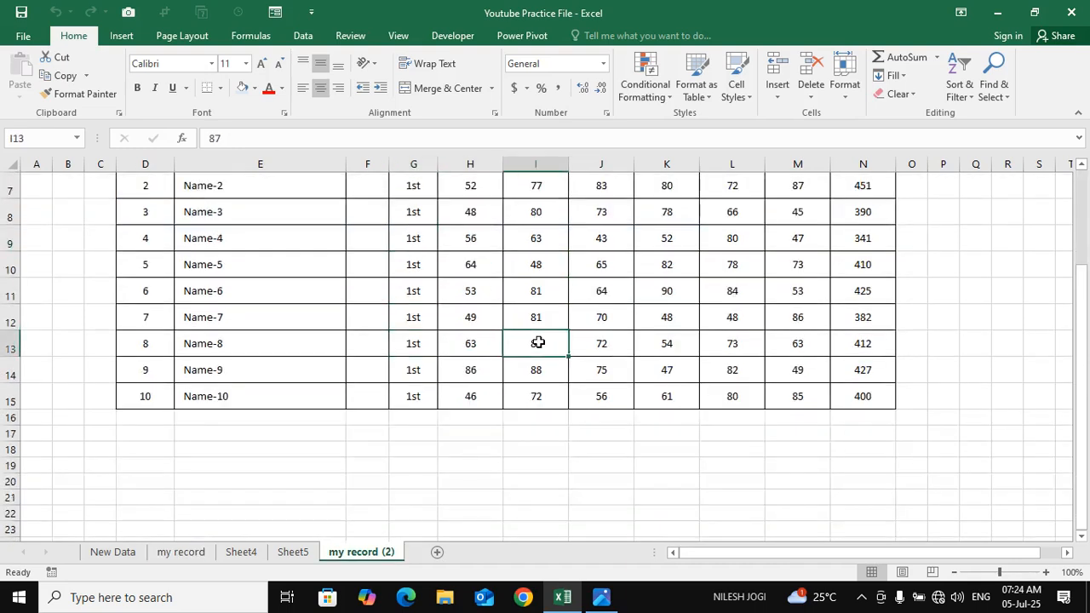
click(180, 551)
click(847, 92)
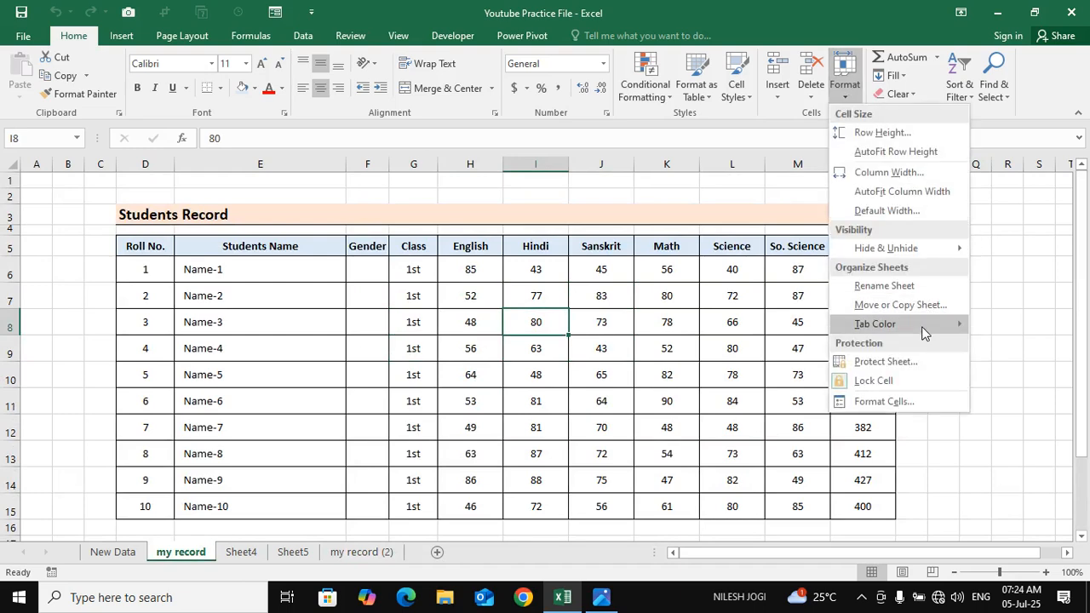
mouse_move(924, 332)
click(293, 476)
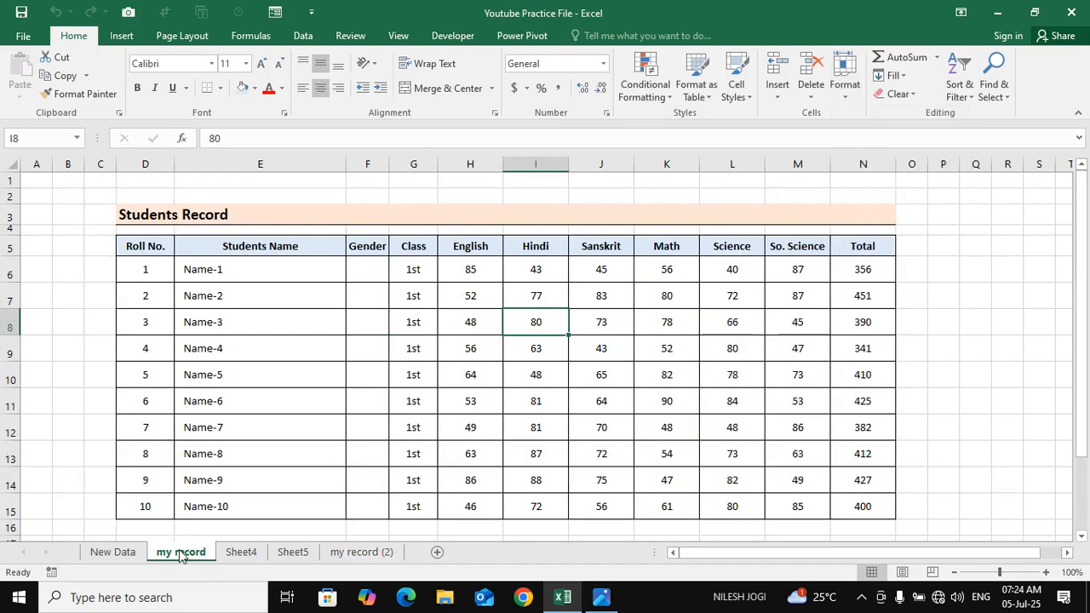
click(115, 552)
click(247, 551)
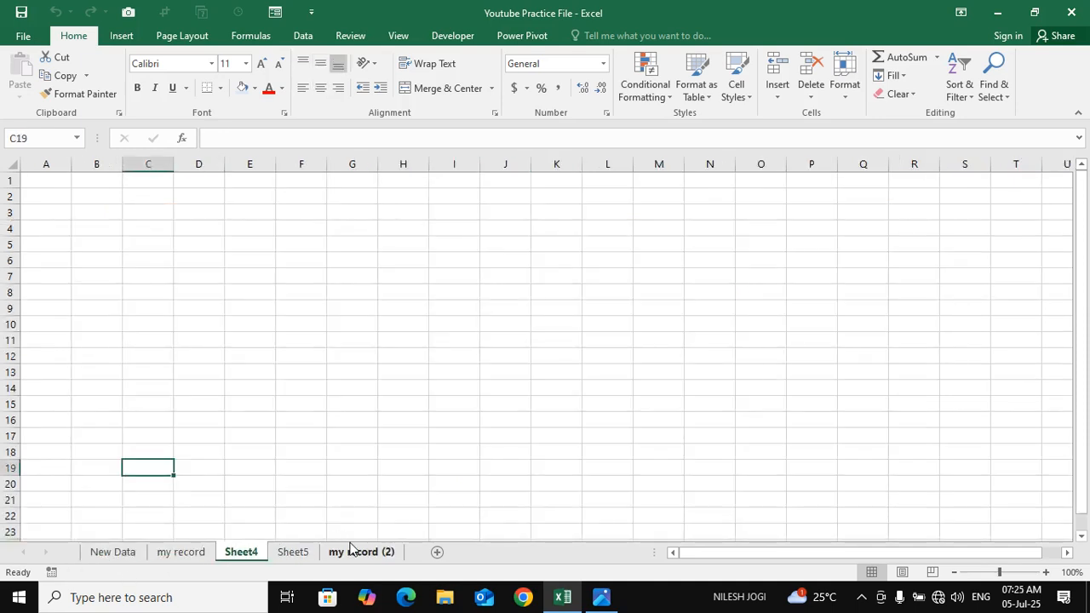
click(199, 553)
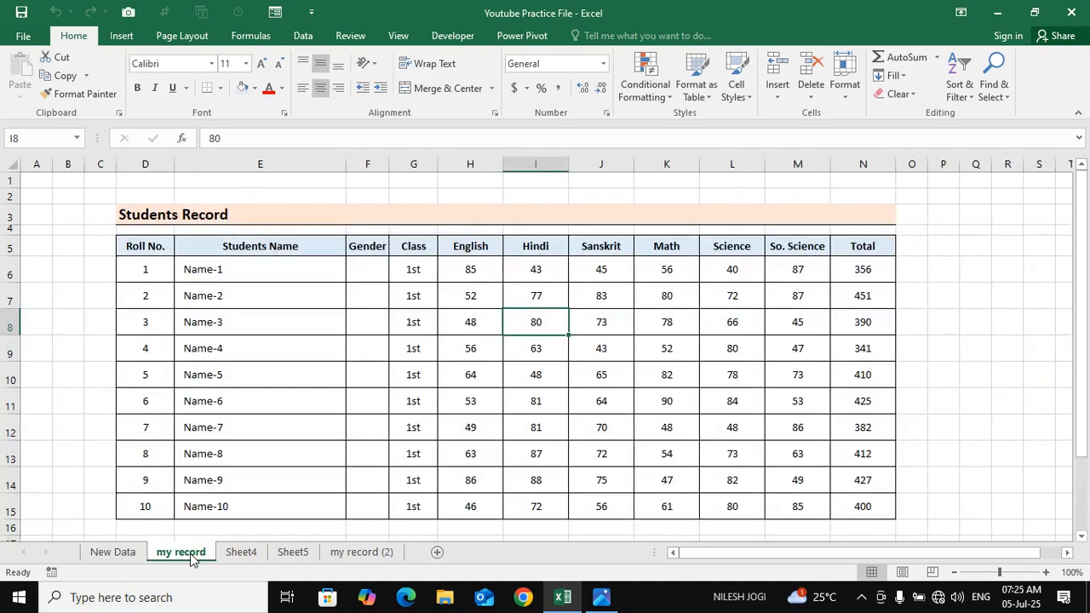
Set the tab color of the my record worksheet to standard red
click(260, 480)
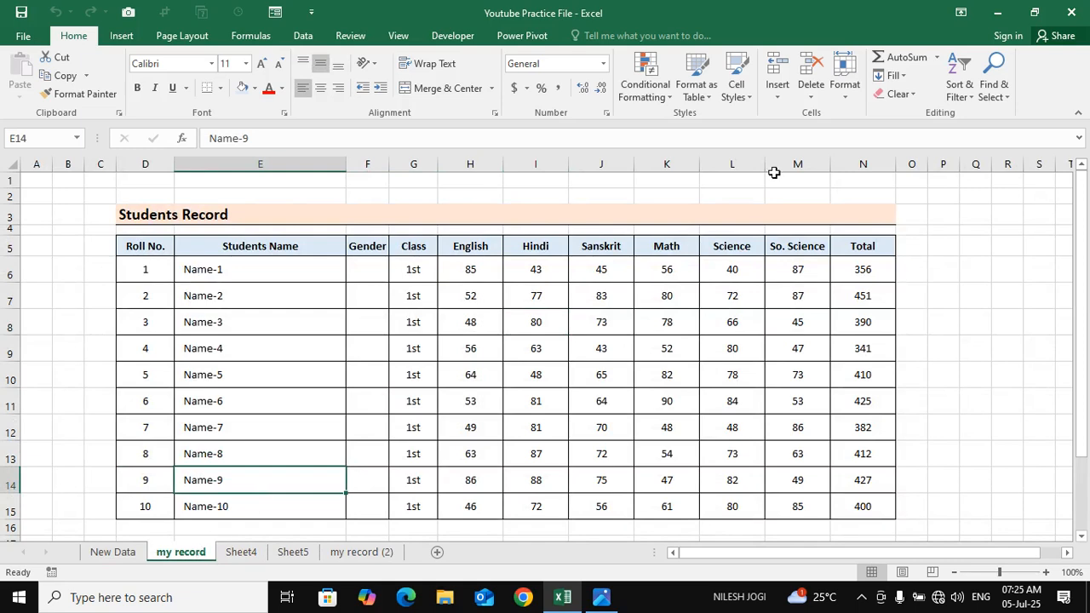
click(842, 75)
mouse_move(908, 329)
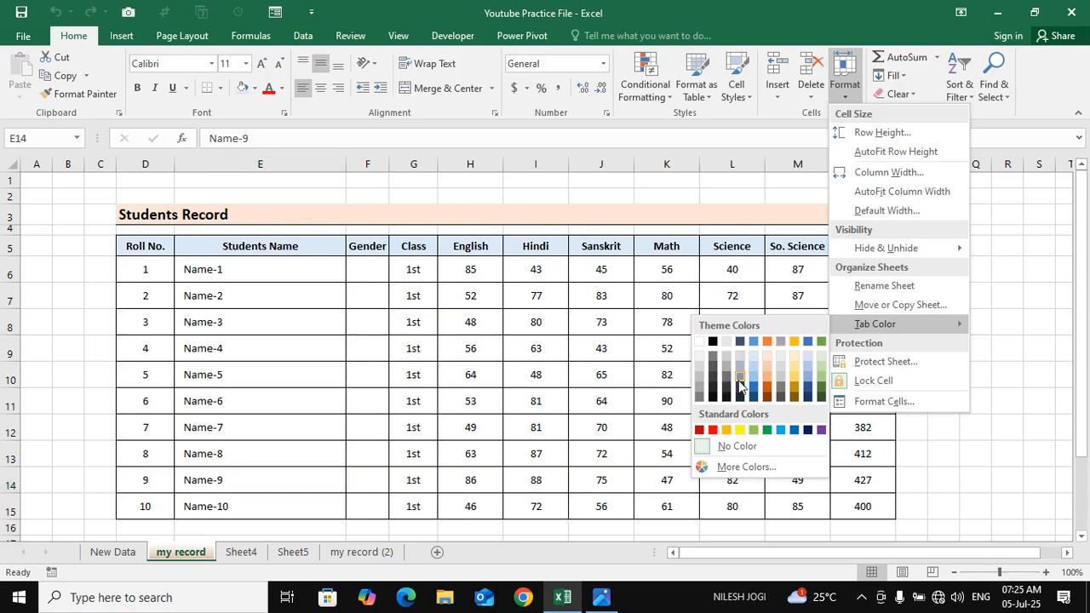
click(712, 430)
click(442, 393)
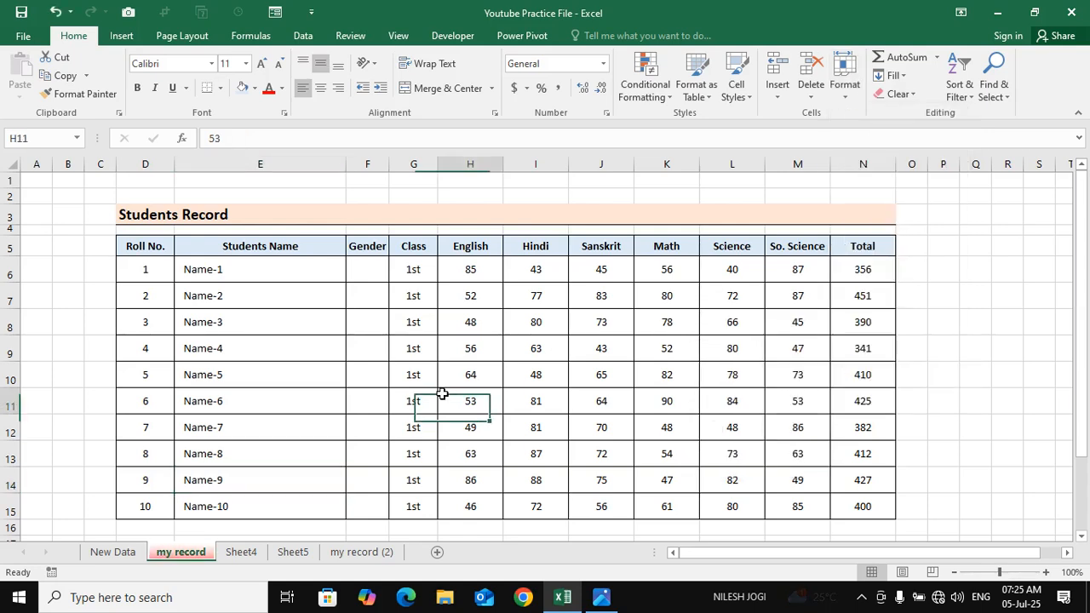
Set the tab color of the Sheet4 worksheet to standard orange
click(240, 551)
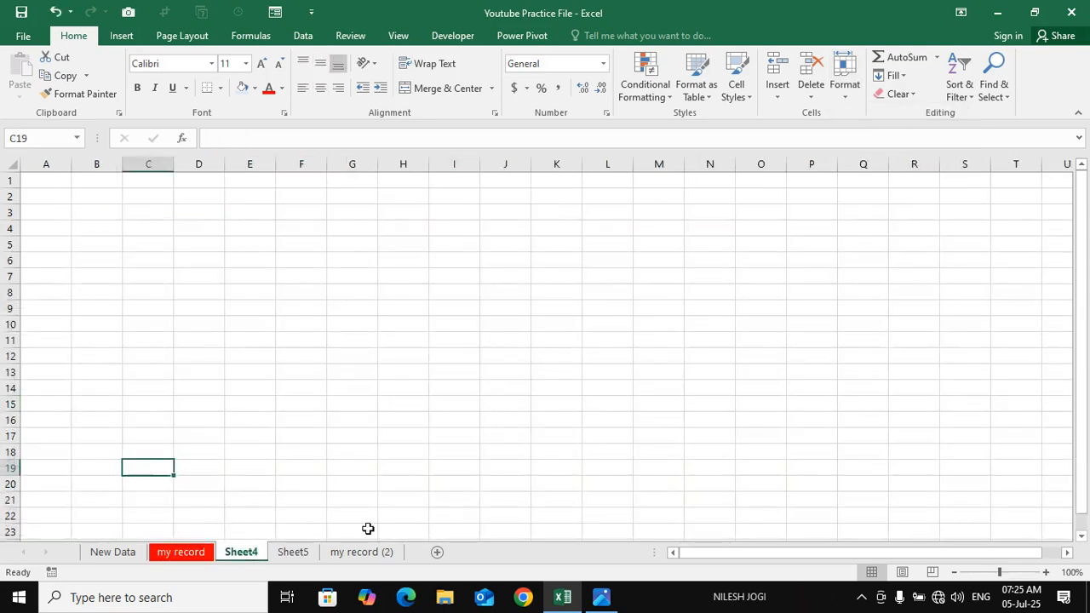
click(860, 90)
mouse_move(906, 324)
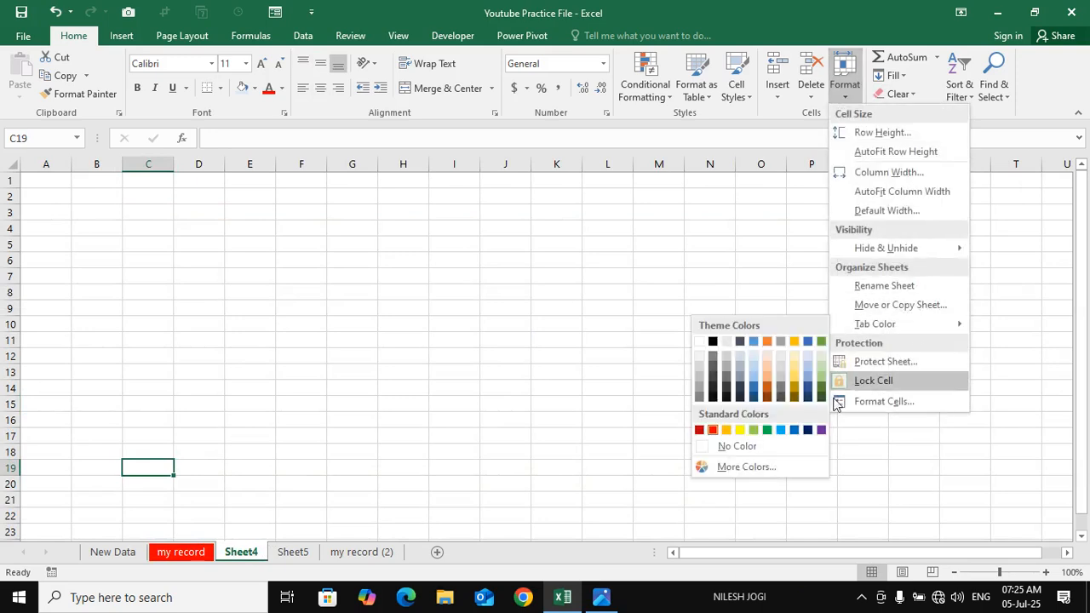
click(728, 431)
Set the tab color of the Sheet5 worksheet to standard green
click(305, 553)
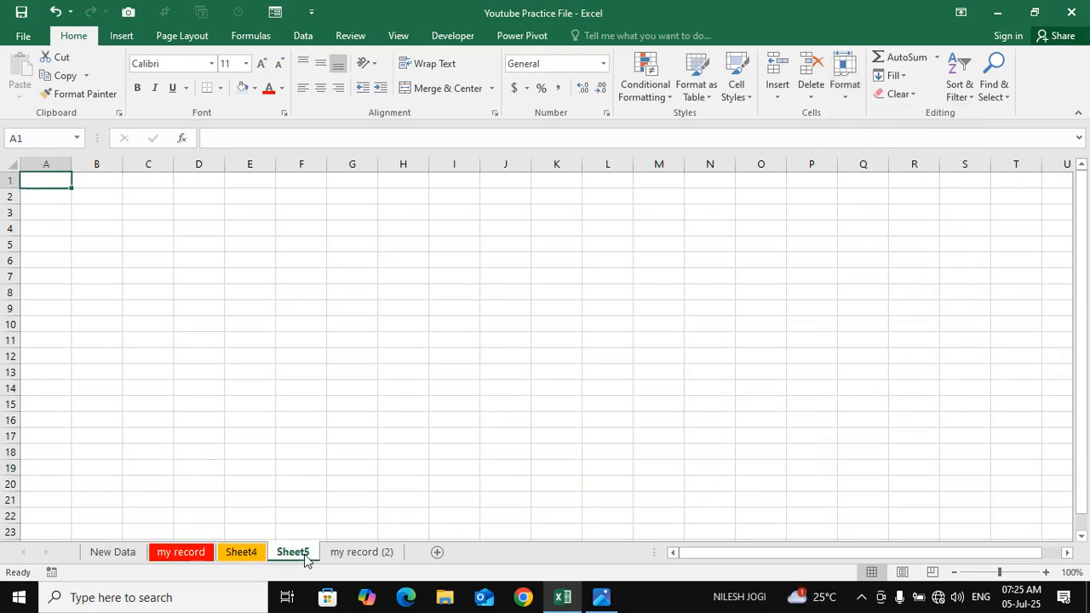
click(845, 81)
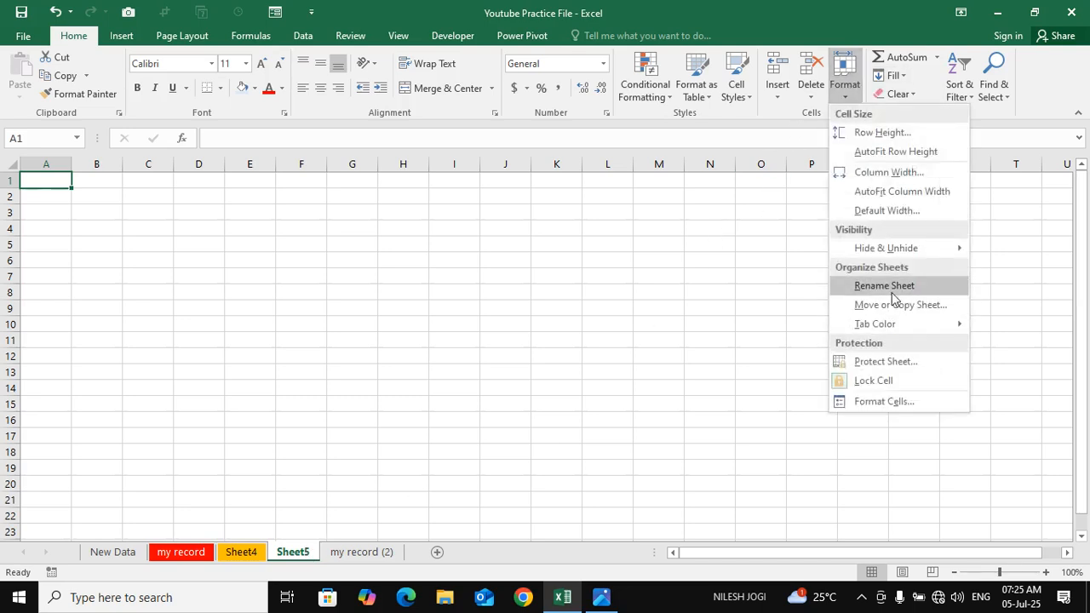
mouse_move(894, 323)
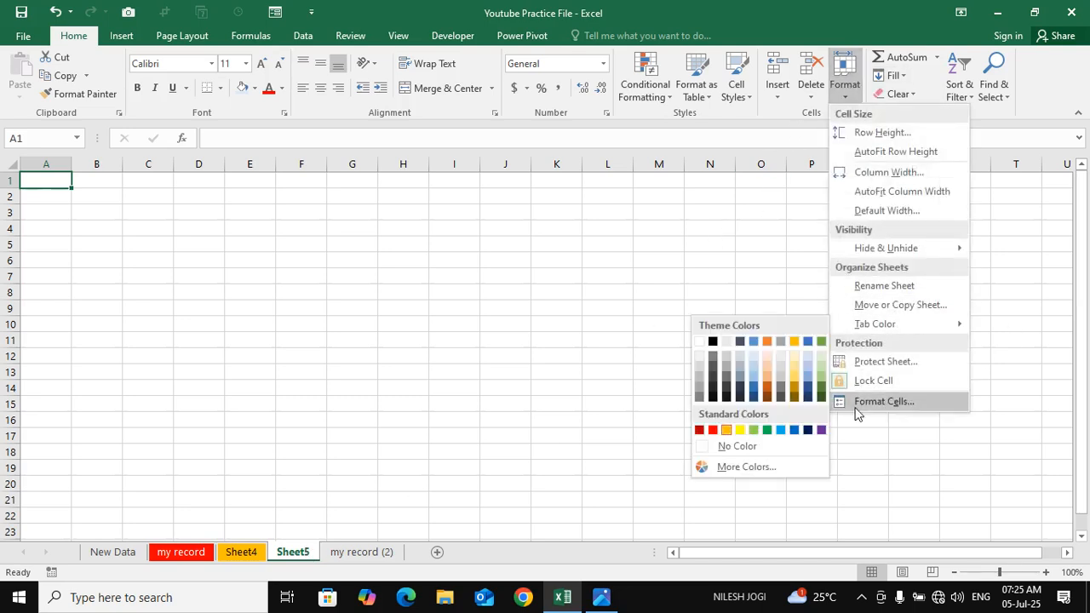
click(767, 430)
click(452, 407)
Set the tab color of the my record (2) worksheet to standard red
click(361, 551)
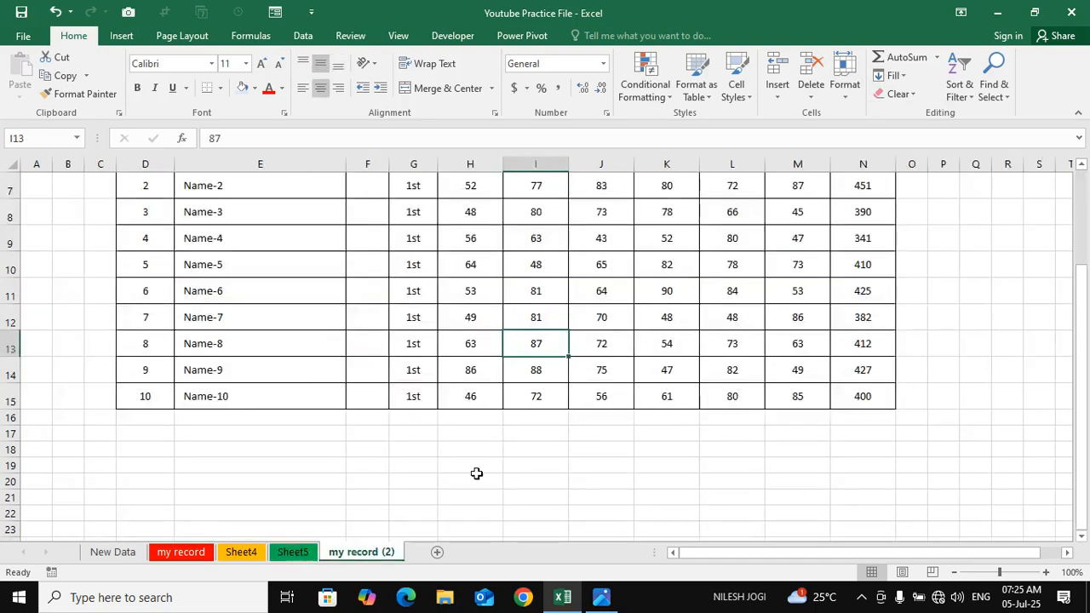
click(840, 100)
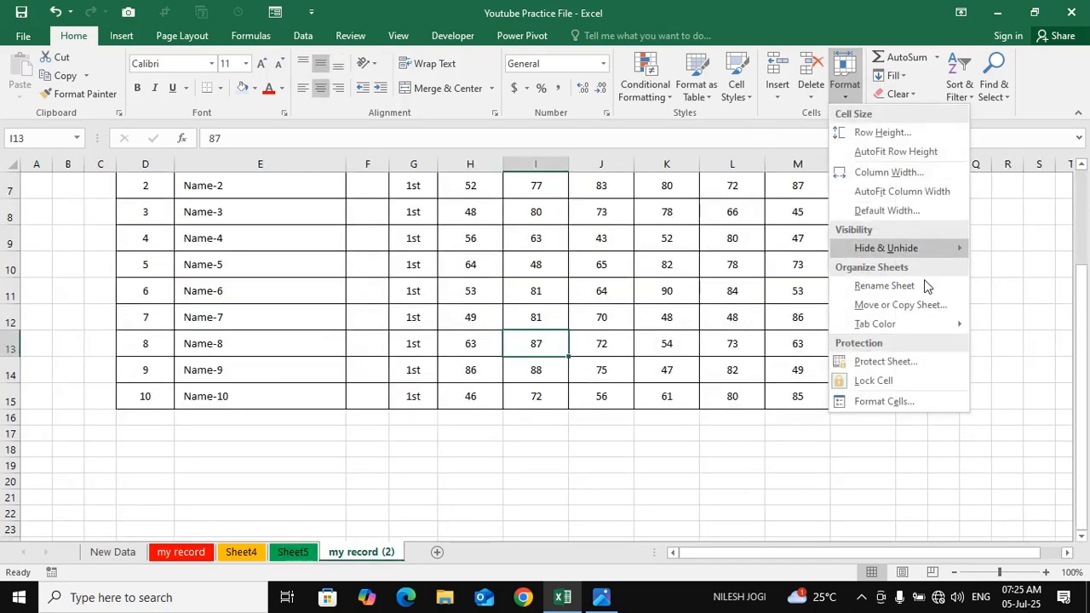
mouse_move(902, 324)
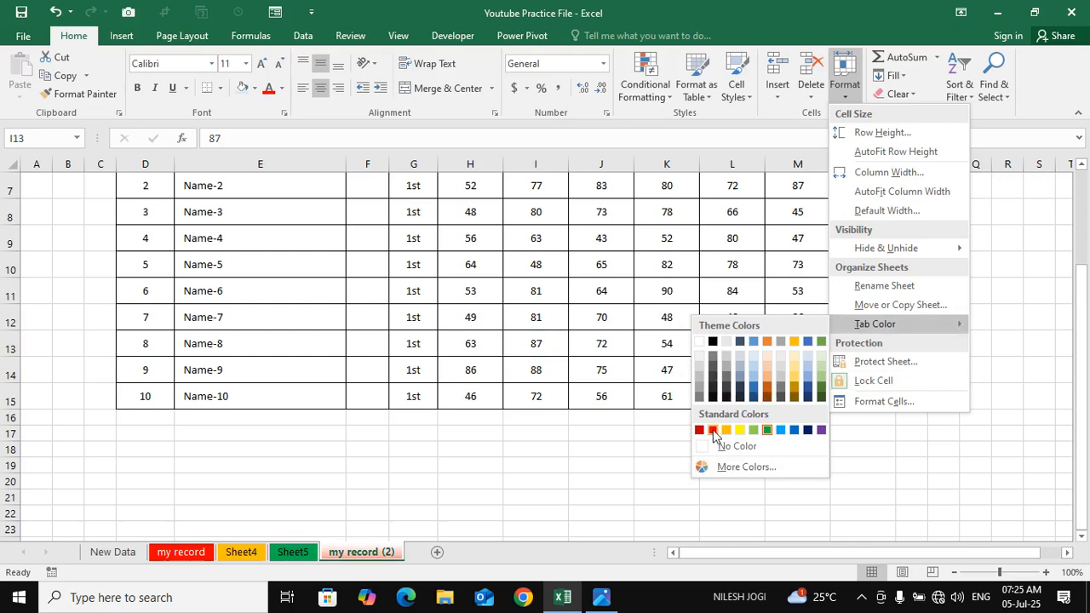
click(600, 434)
Set the tab color of the New Data worksheet to the darker blue accent theme color
click(113, 551)
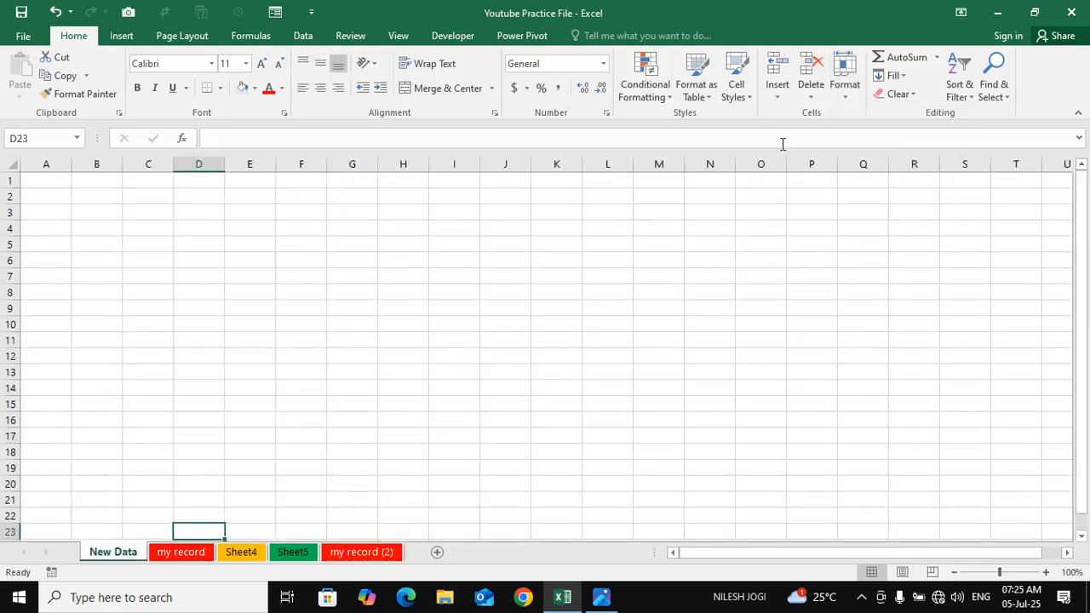
click(844, 76)
mouse_move(885, 323)
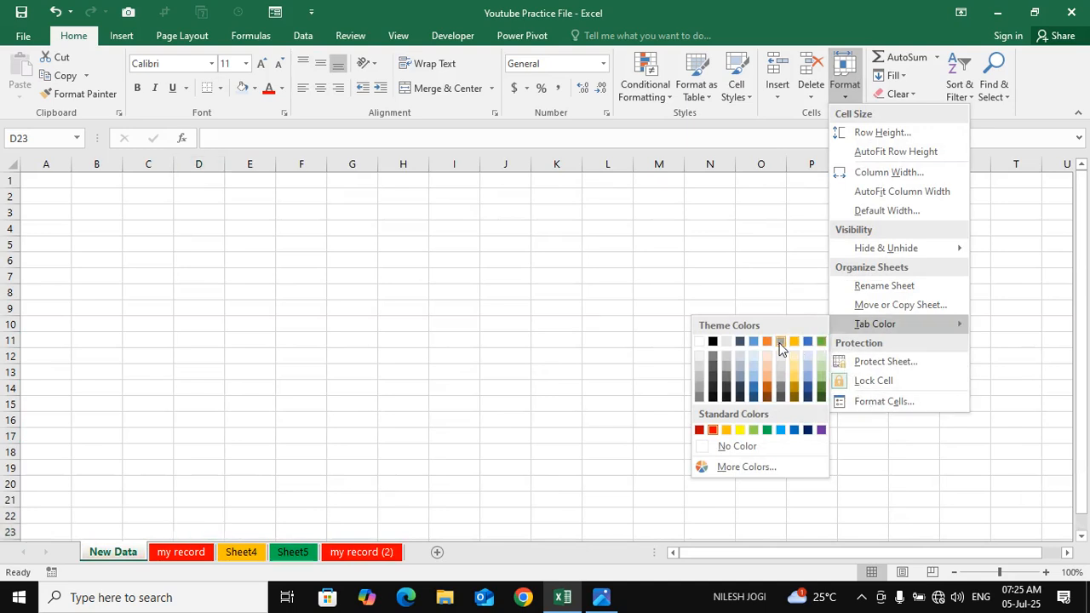
click(806, 347)
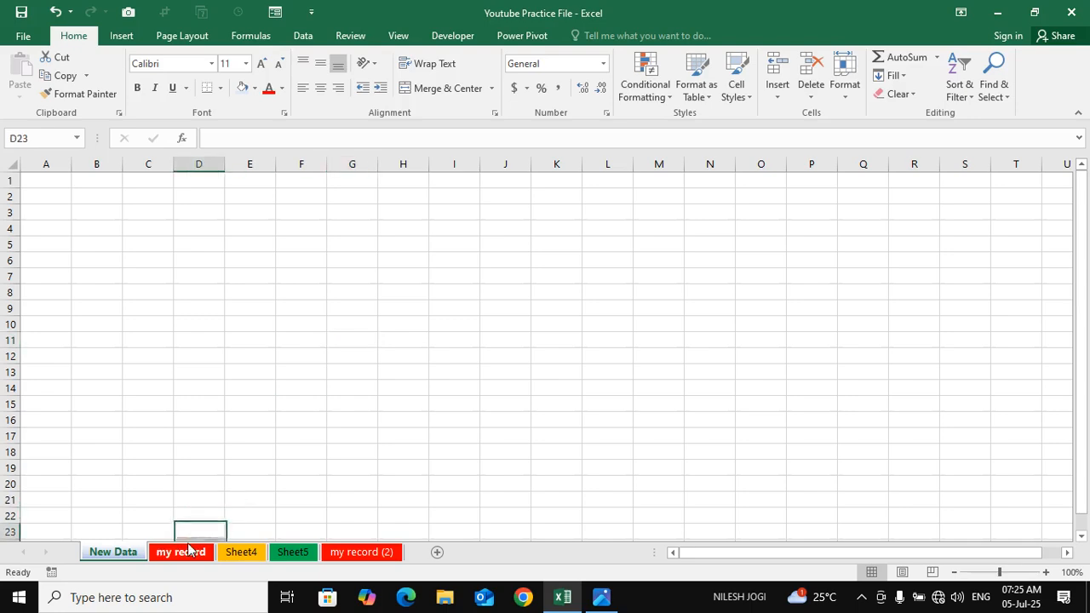
Look through all the worksheets to compare their tab colors when active and inactive, ending on New Data
key(ctrl+Page_Down)
key(ctrl+Page_Down)
key(ctrl+Page_Down)
key(ctrl+Page_Down)
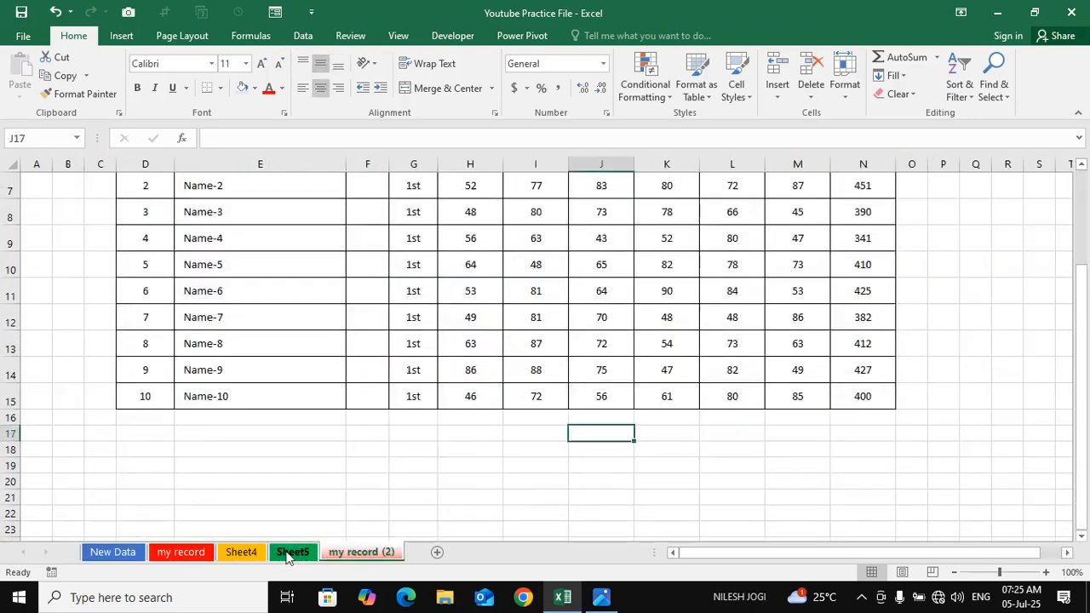
click(288, 557)
click(236, 557)
click(181, 556)
click(132, 556)
click(242, 558)
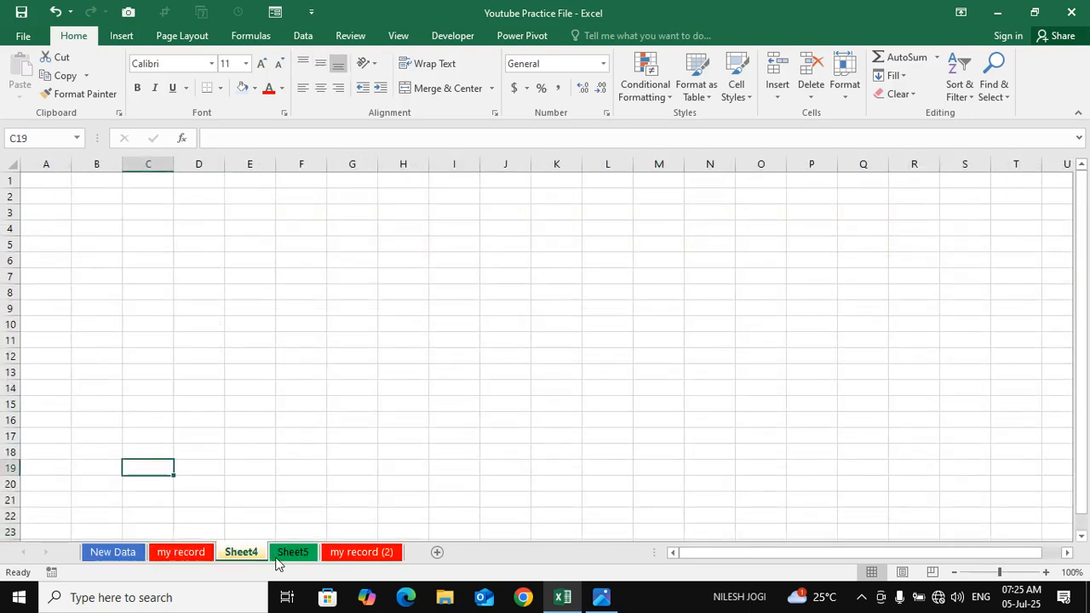
click(288, 555)
click(354, 555)
click(119, 553)
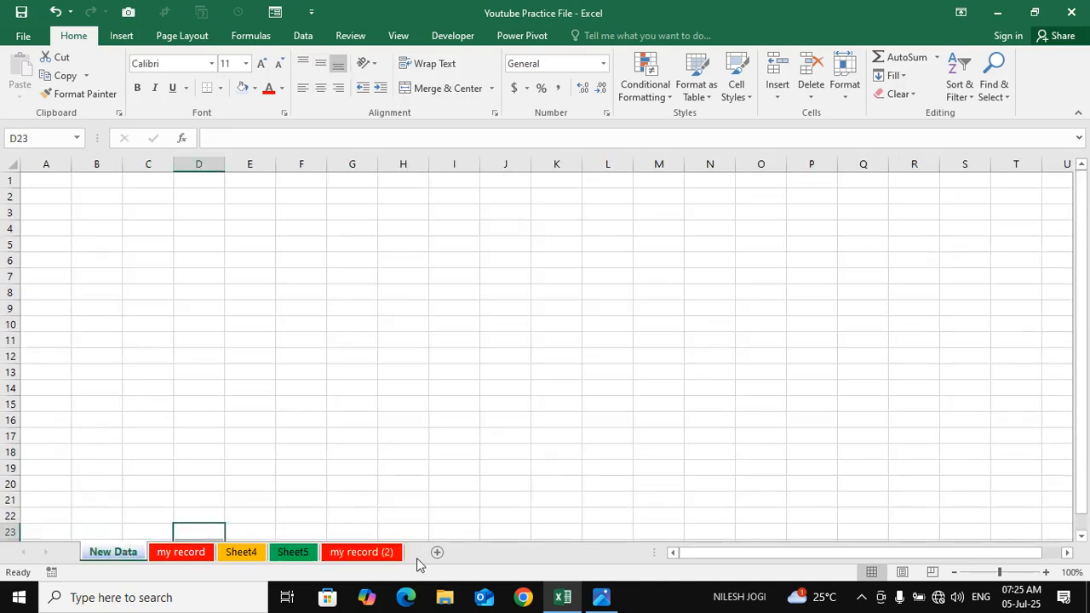
Change the tab color of the my record worksheet to the lighter blue accent theme color
right_click(170, 554)
click(168, 568)
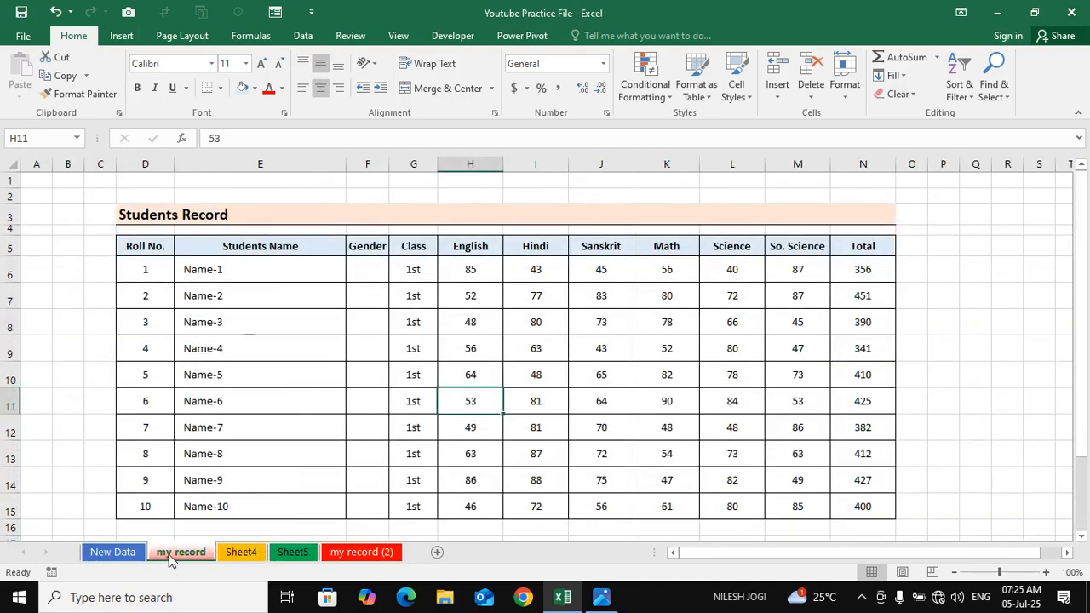
right_click(168, 556)
mouse_move(237, 485)
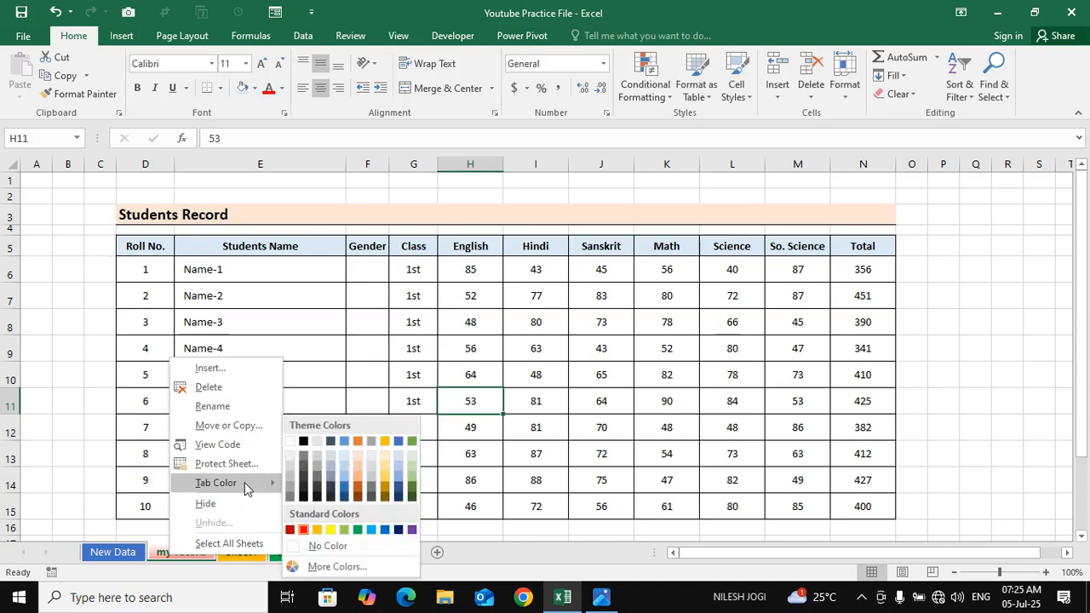
click(344, 440)
Change the tab color of the Sheet4 worksheet to the green accent theme color
click(254, 551)
right_click(254, 552)
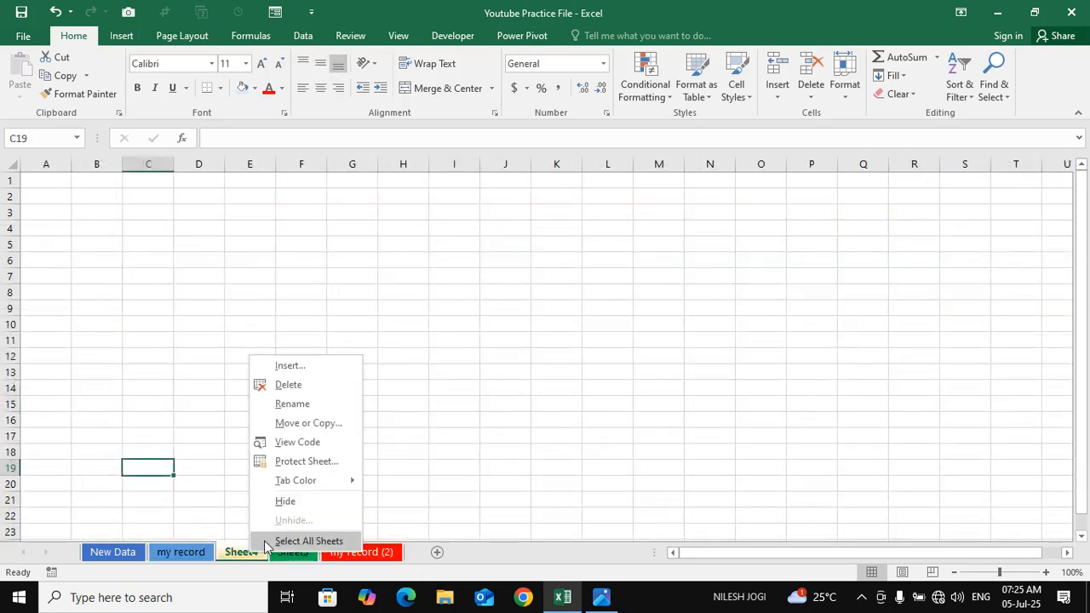
mouse_move(355, 481)
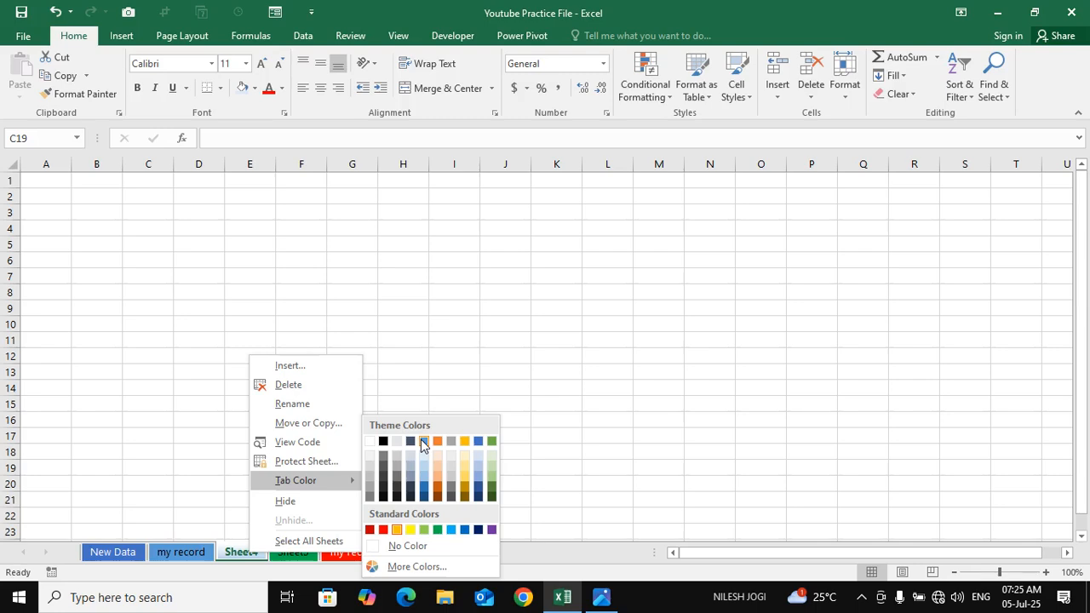
click(491, 441)
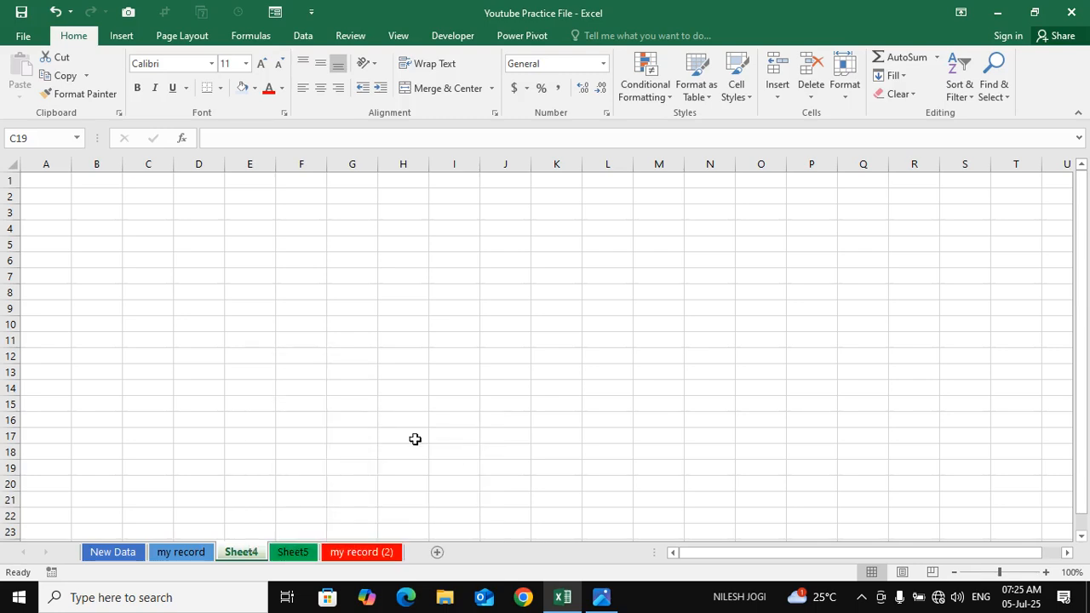
click(405, 421)
Check the recolored sheet tabs by switching between worksheets, and return to the my record worksheet
click(292, 551)
click(177, 551)
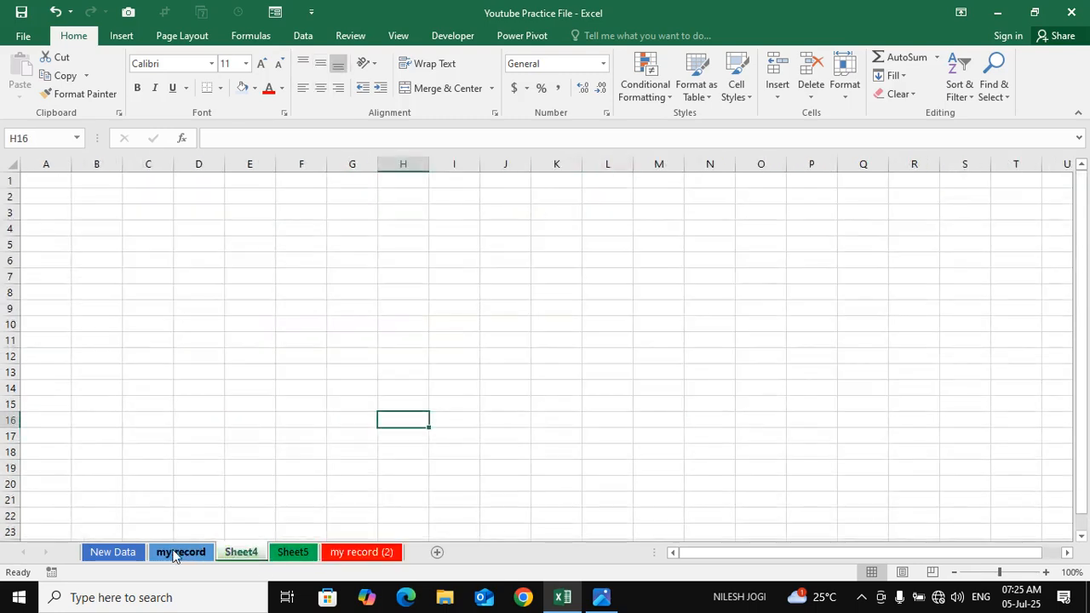
click(113, 553)
click(181, 551)
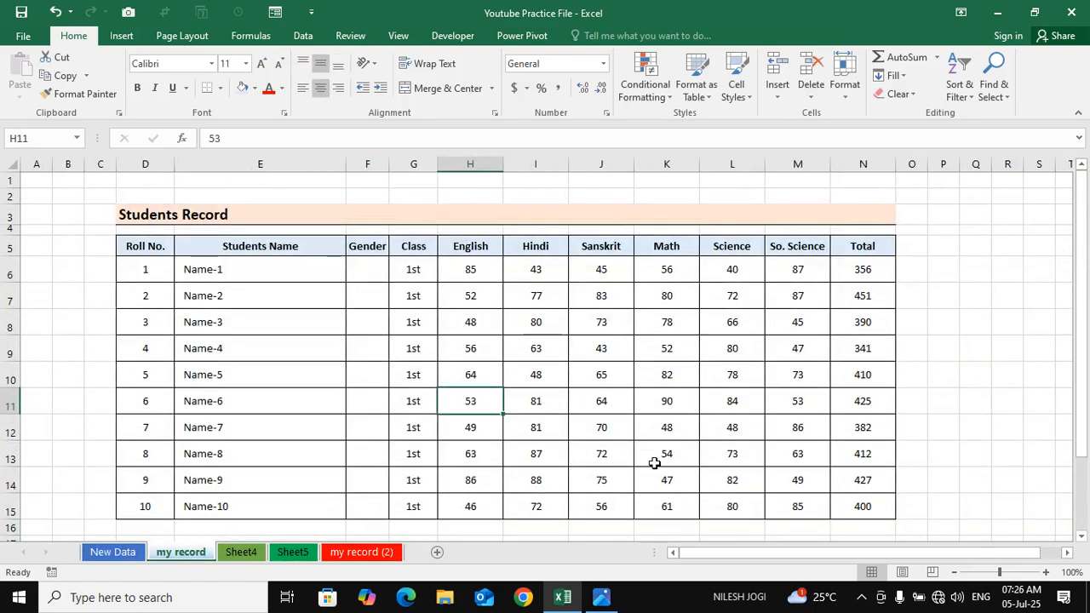
click(669, 381)
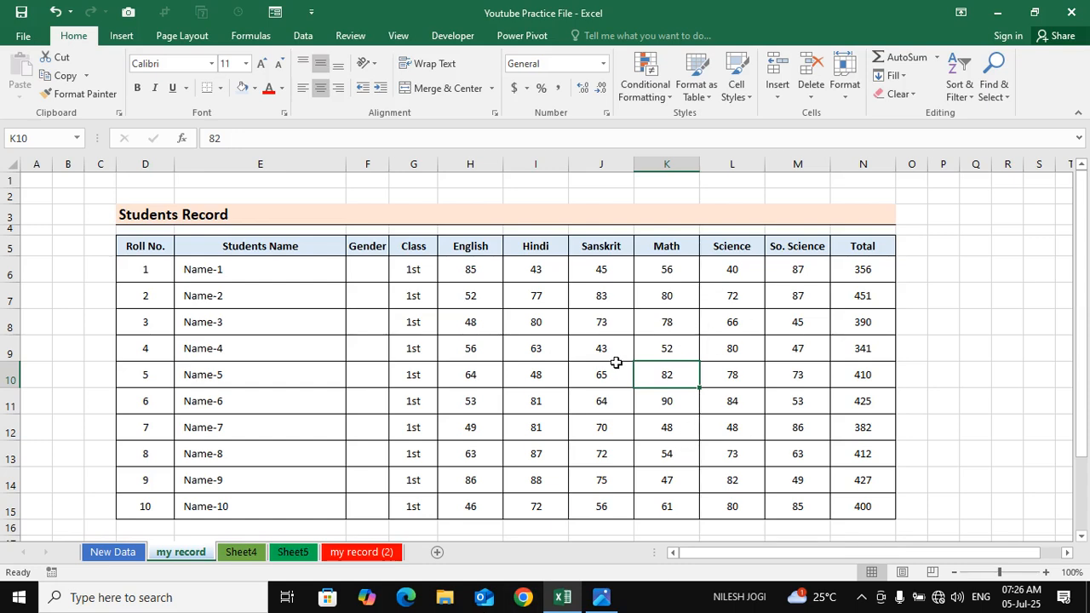
click(571, 329)
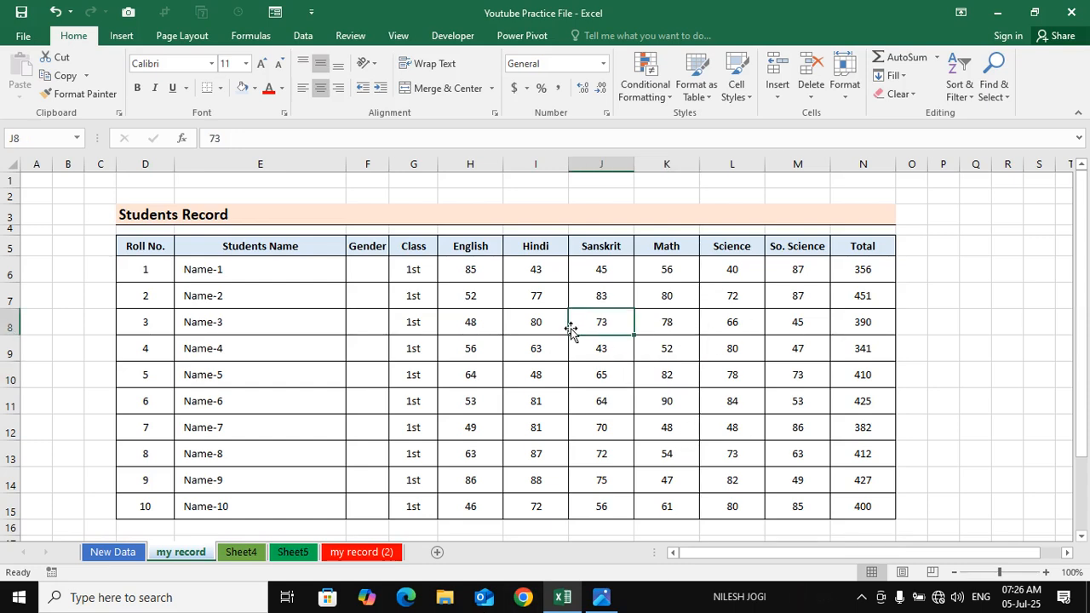
click(468, 387)
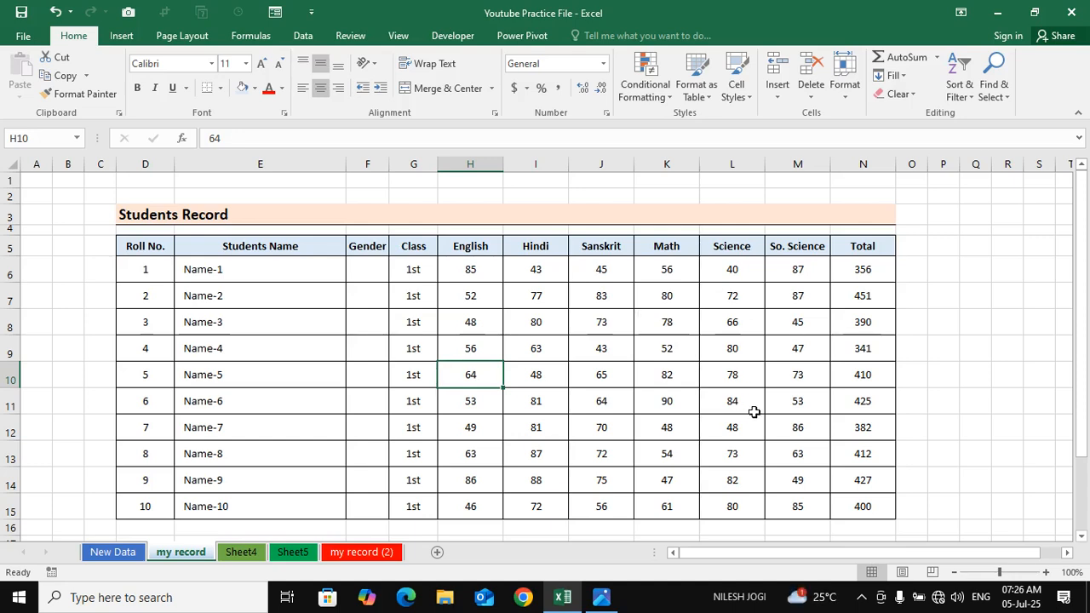
click(713, 350)
click(746, 301)
click(705, 277)
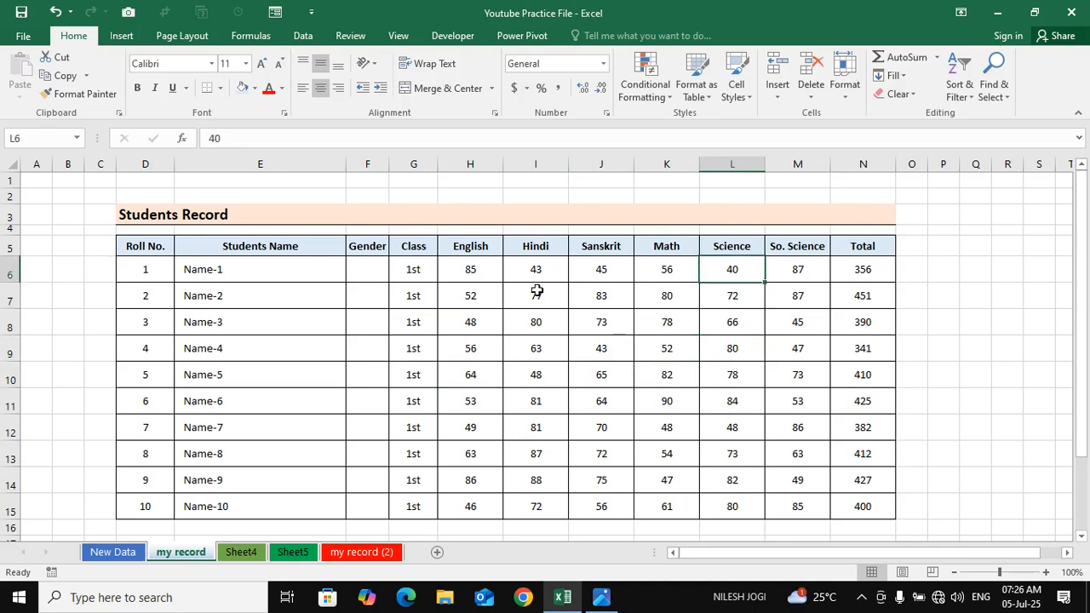
Highlight the subject marks and totals in H6:N15 of the Students Record table to examine them
drag(470, 272, 821, 485)
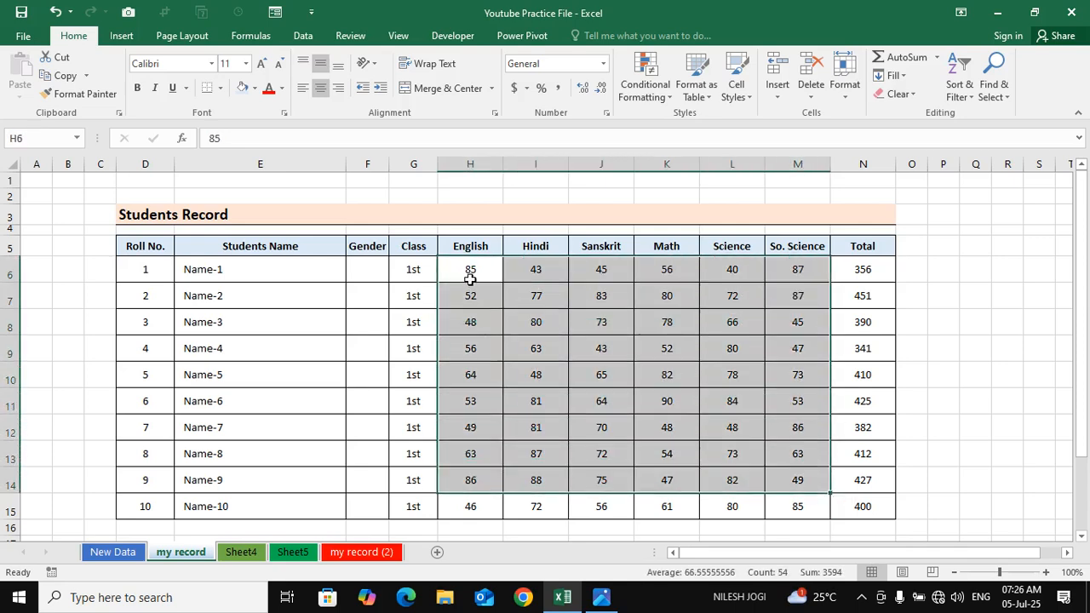
drag(470, 277, 851, 502)
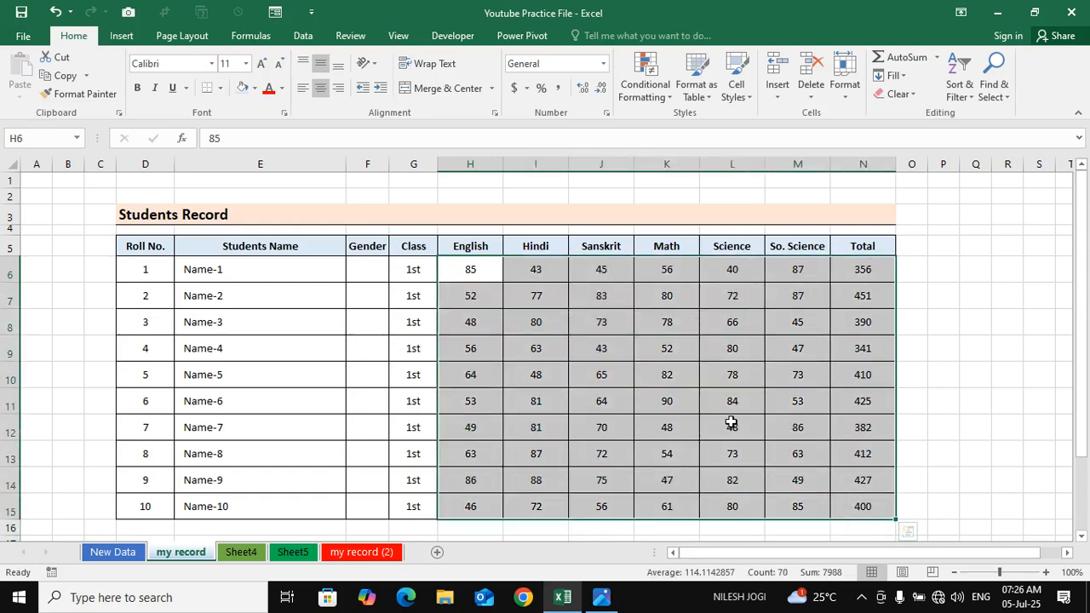
click(603, 423)
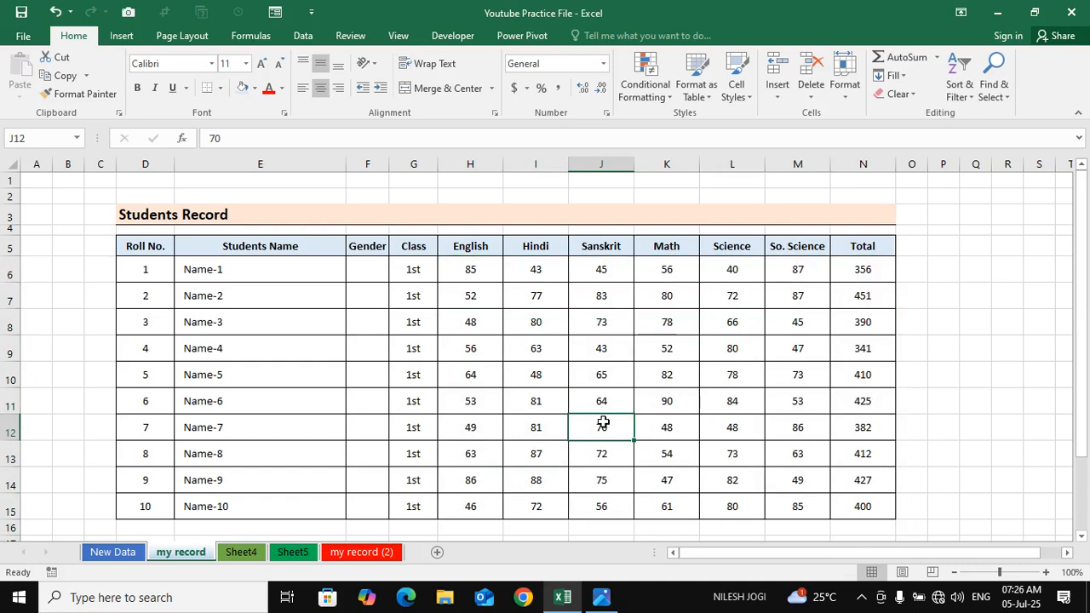